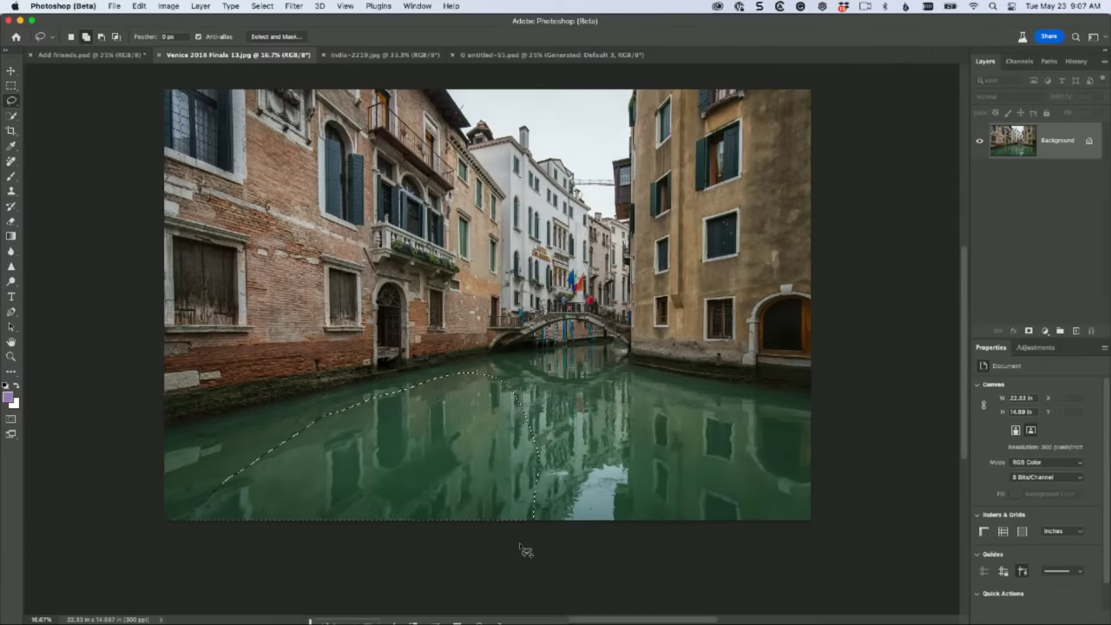
Step: Take the window out of full screen, shift it slightly and reposition the contextual task bar just below the Venice photo
click(31, 19)
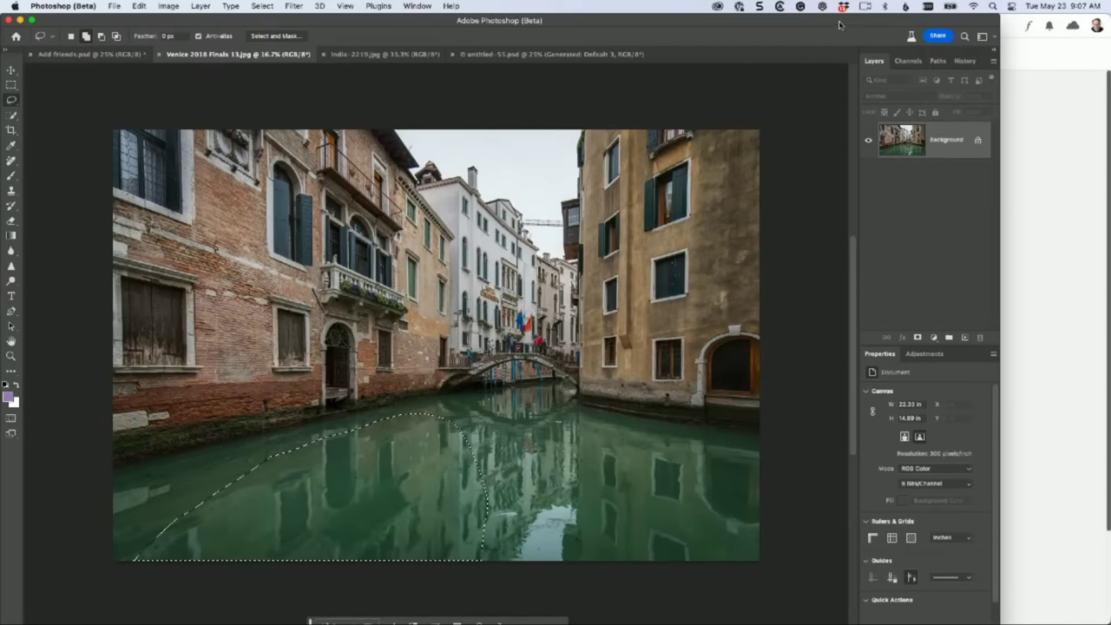
mouse_move(850, 27)
mouse_down()
mouse_move(766, 26)
mouse_move(923, 27)
mouse_move(869, 27)
mouse_up()
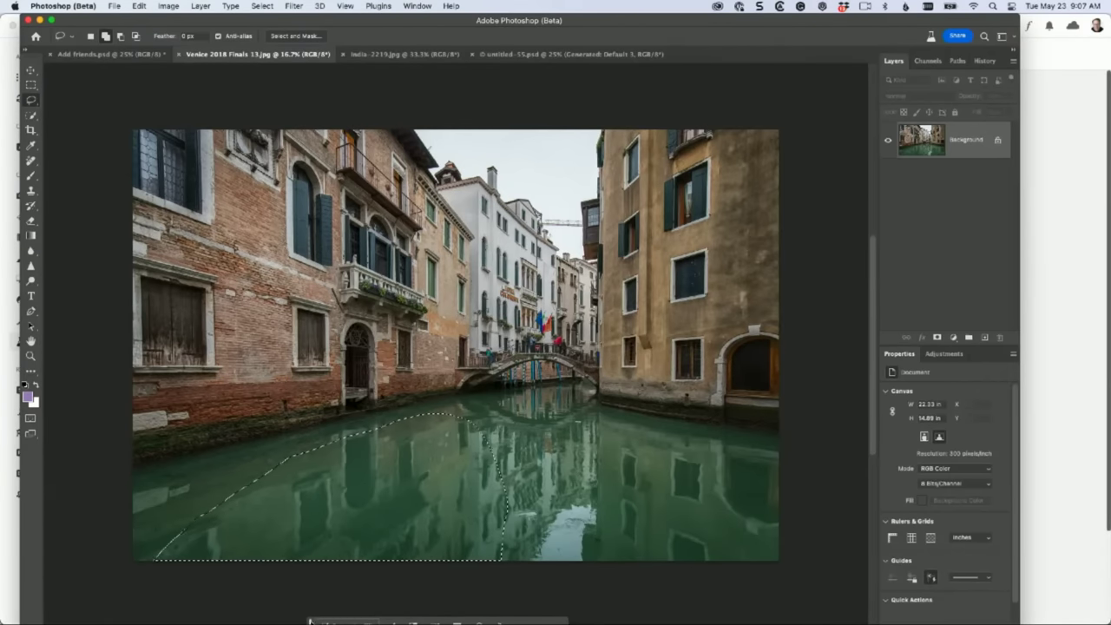
mouse_move(303, 619)
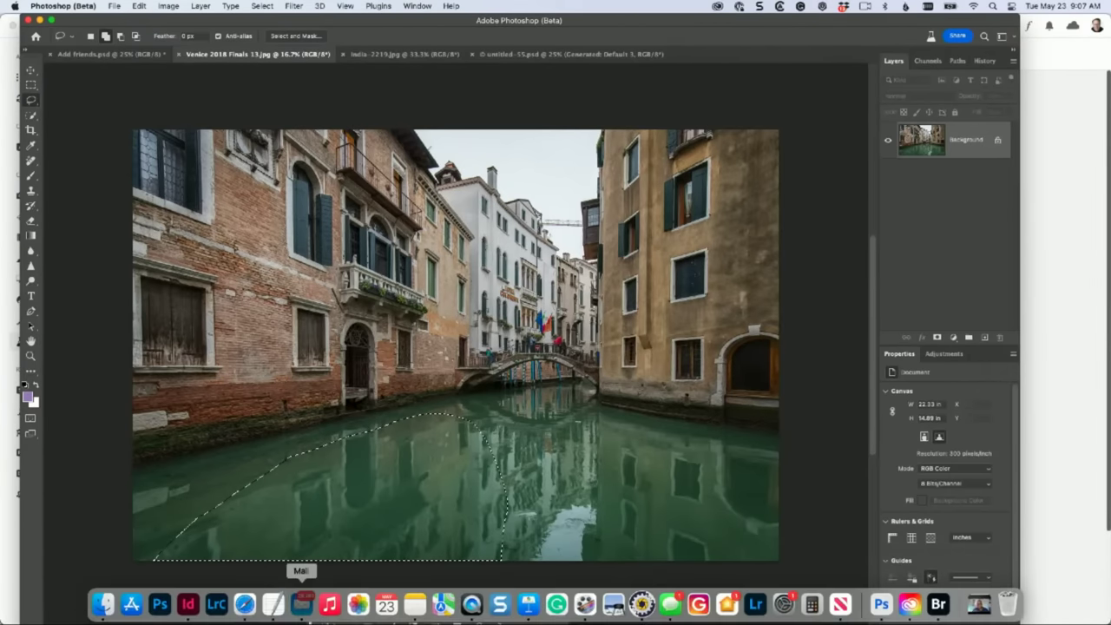
click(231, 569)
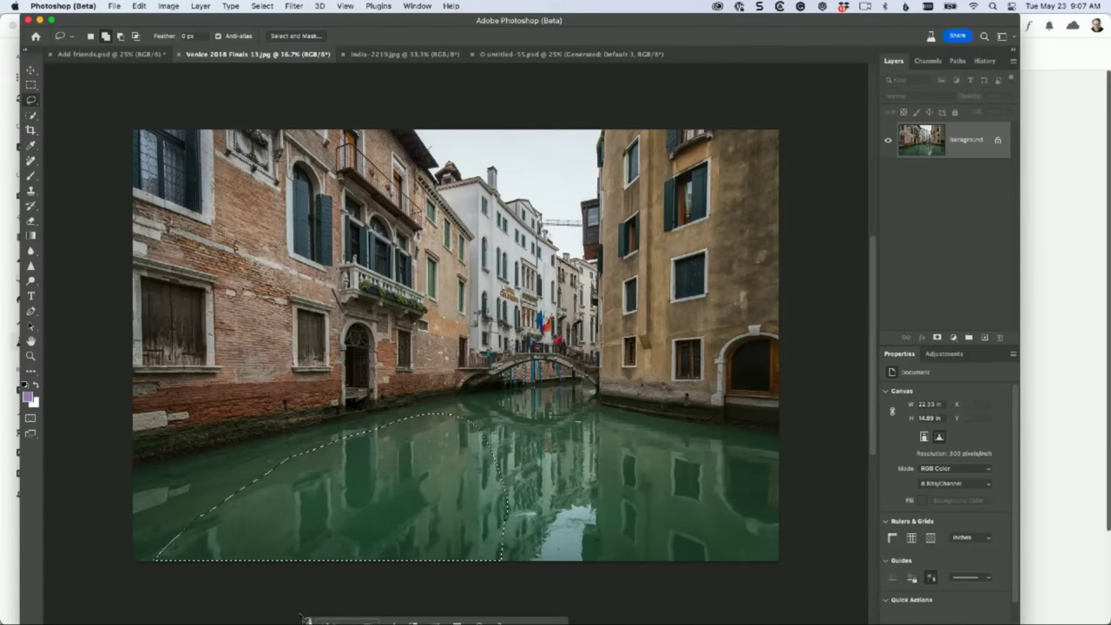
drag(310, 620, 310, 575)
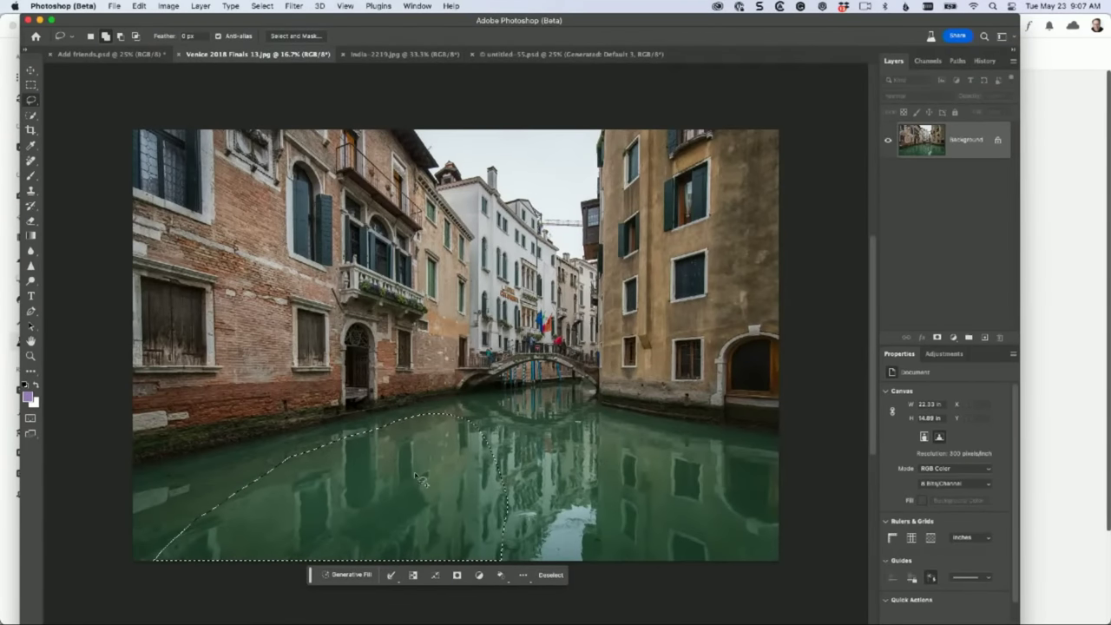
Step: Use Generative Fill with the prompt "Front of a Gondola" on the selected canal water and choose the third variation
click(351, 576)
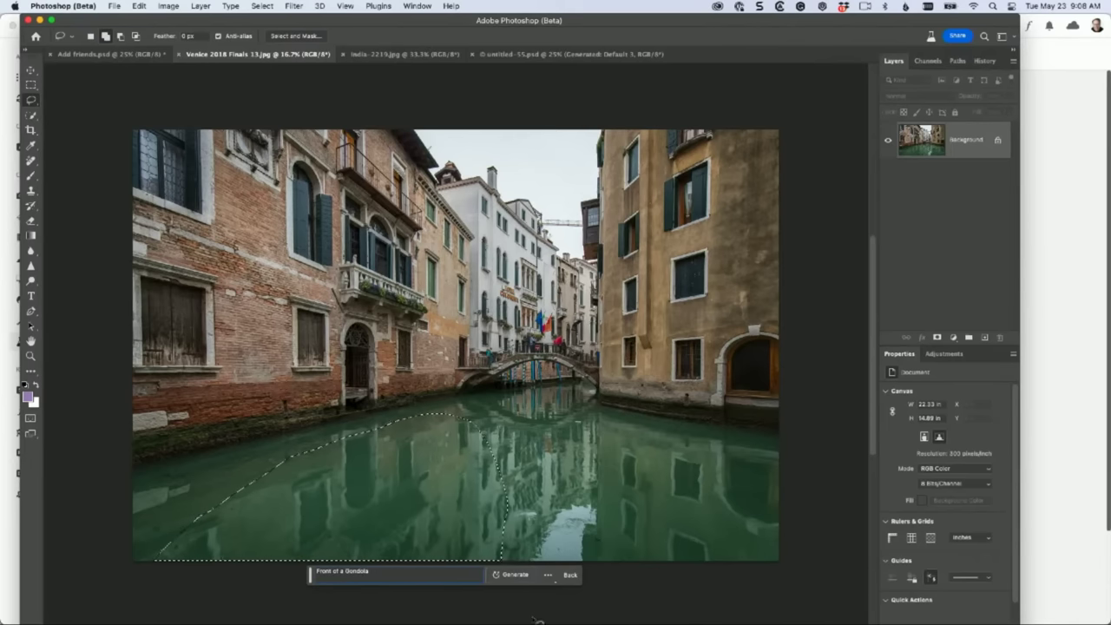
click(512, 575)
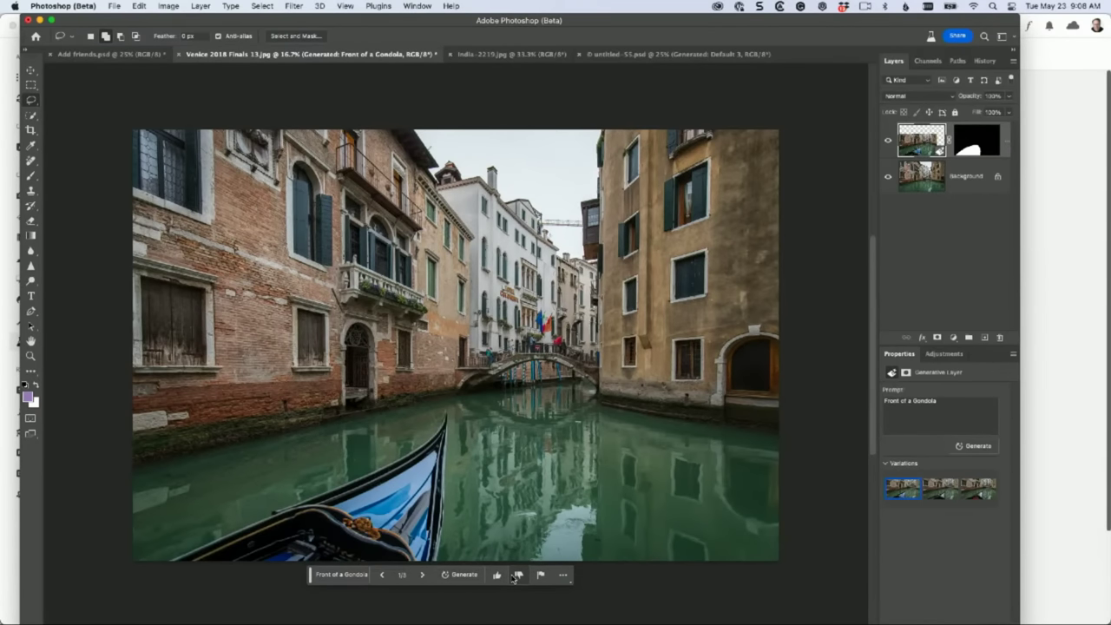
click(933, 489)
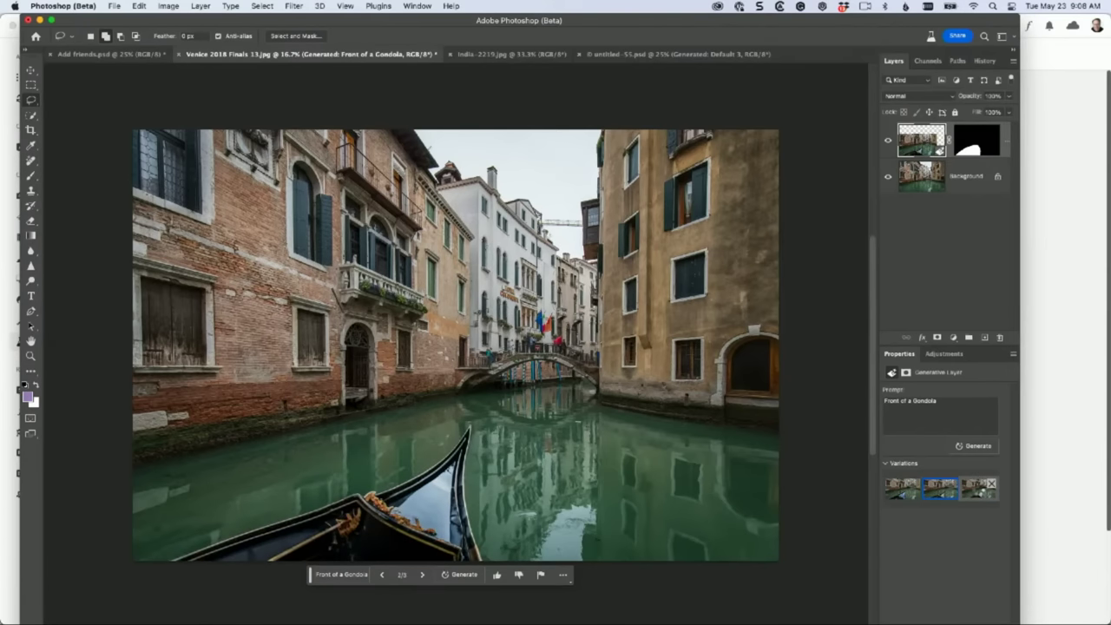
click(979, 492)
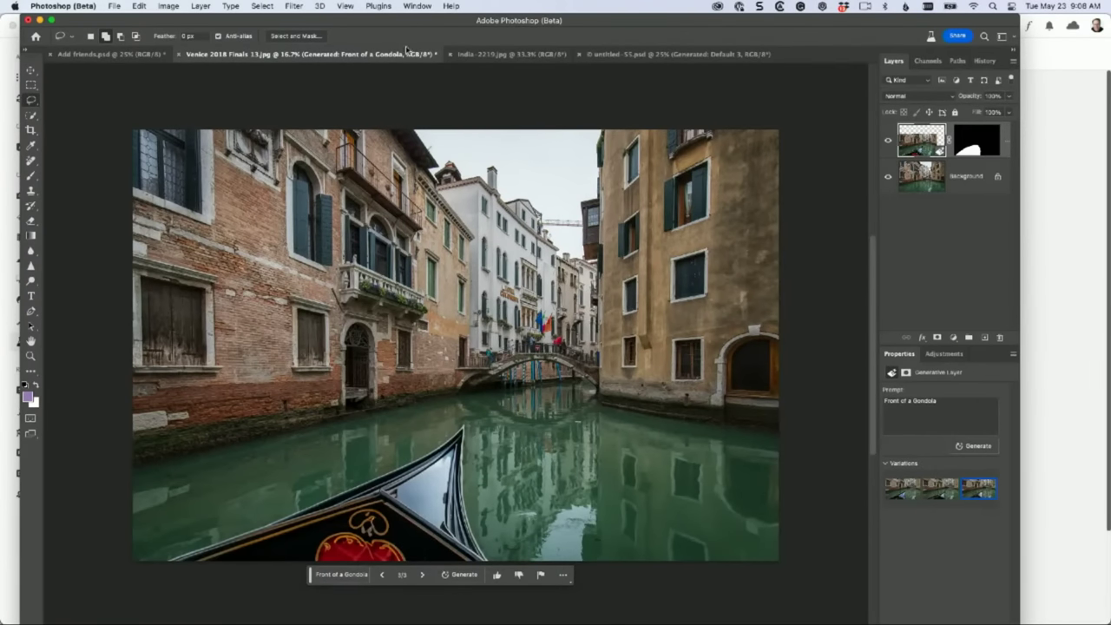
Step: Switch to the Add friends.psd document and lasso a tall area around the blurred figure beside the woman
click(643, 54)
click(128, 55)
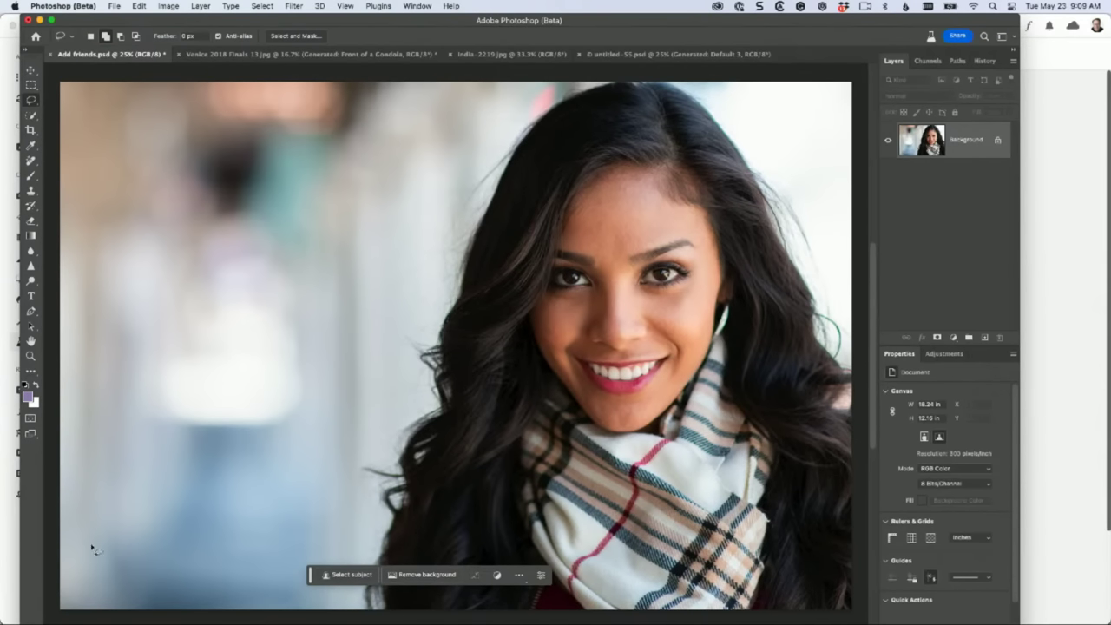
mouse_move(85, 601)
mouse_down()
mouse_move(109, 303)
mouse_move(146, 231)
mouse_move(215, 183)
mouse_move(393, 133)
mouse_move(406, 265)
mouse_move(391, 388)
mouse_move(334, 606)
mouse_up()
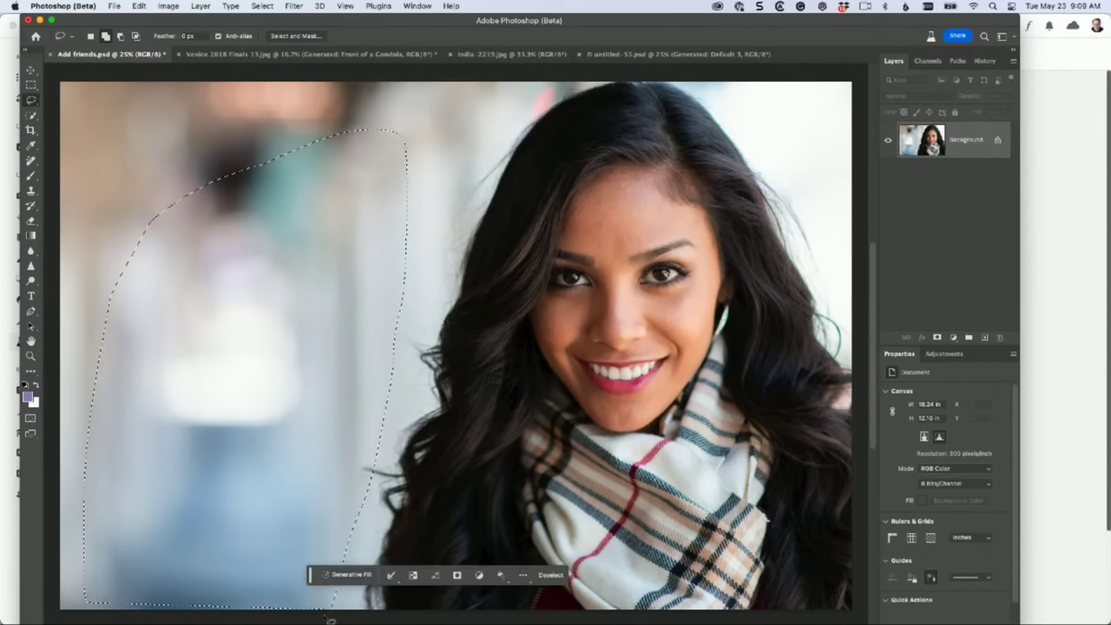
Step: Generate "Add blurry friends" in the lassoed background area and choose the third variation
click(350, 576)
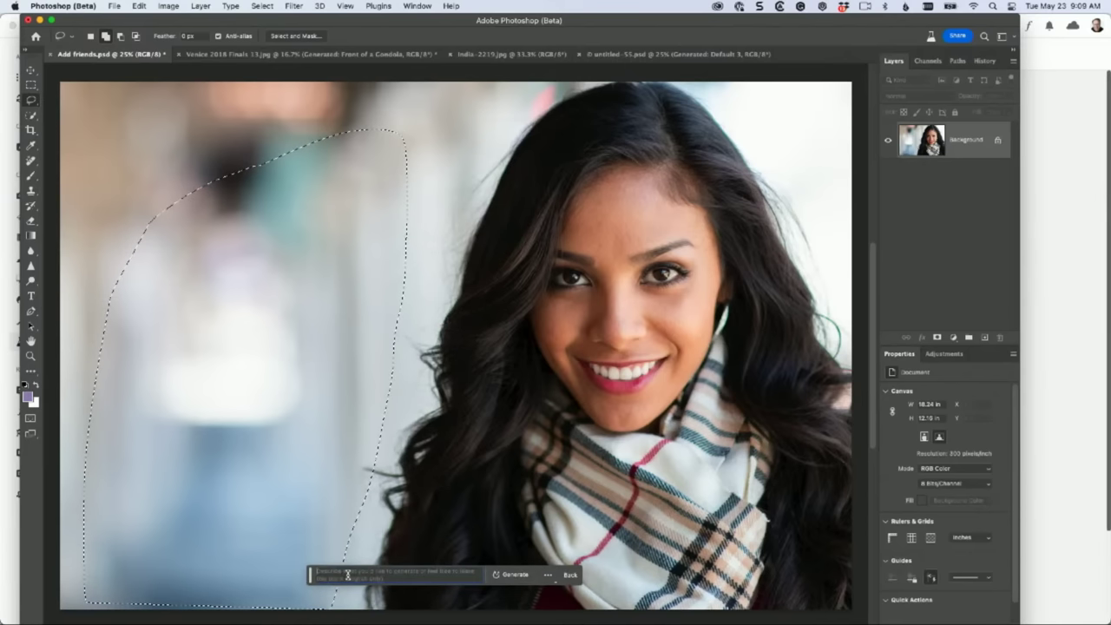
text(Add)
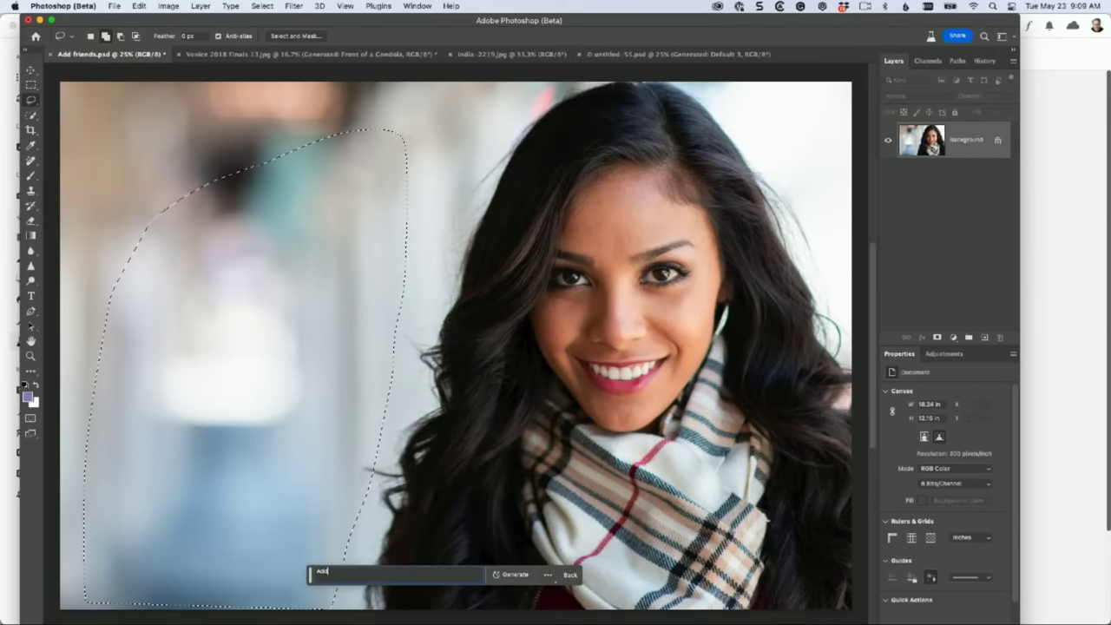
text( blurry friends)
click(509, 580)
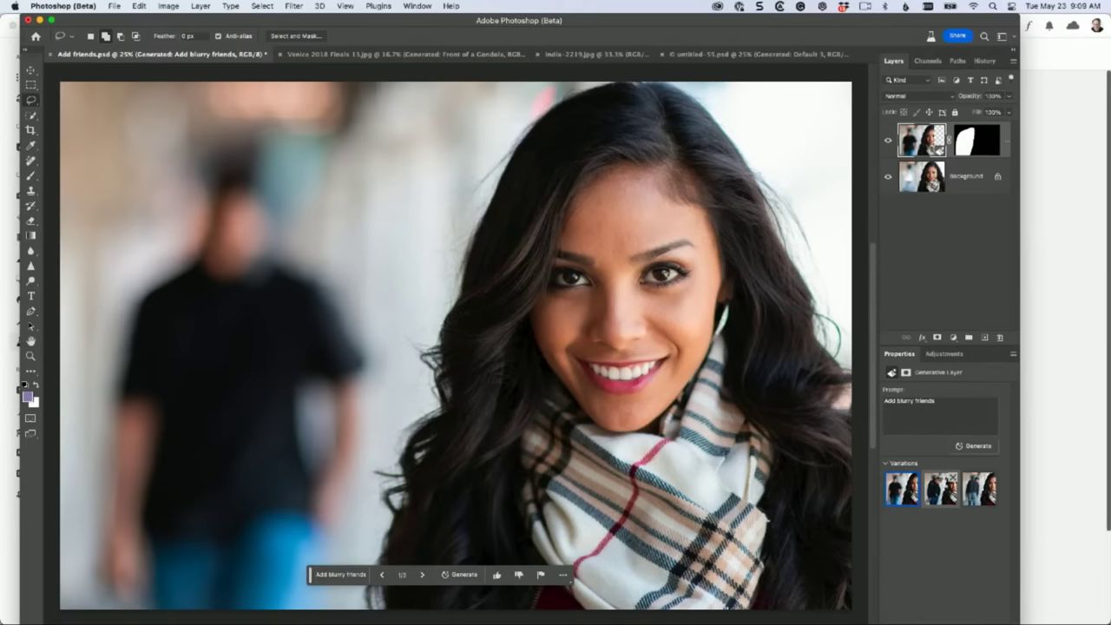
click(943, 483)
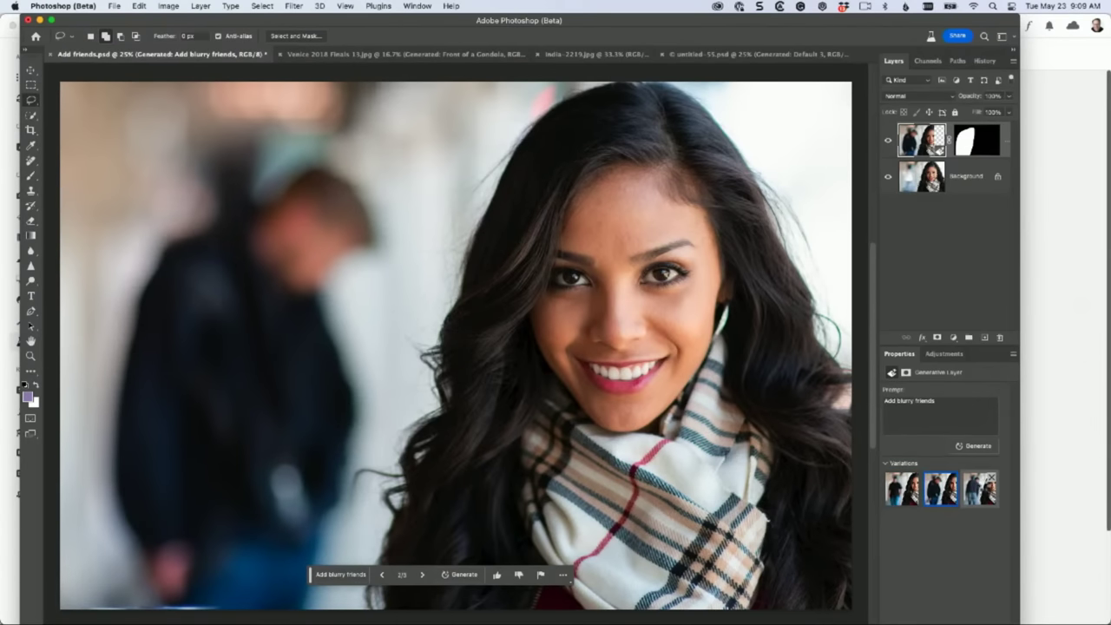
click(986, 487)
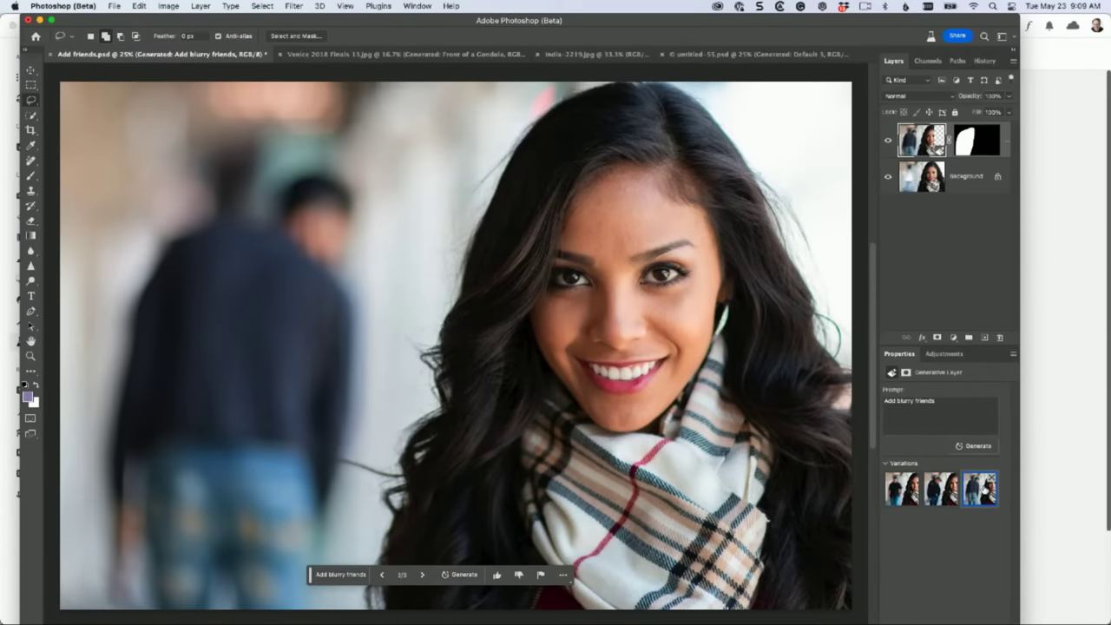
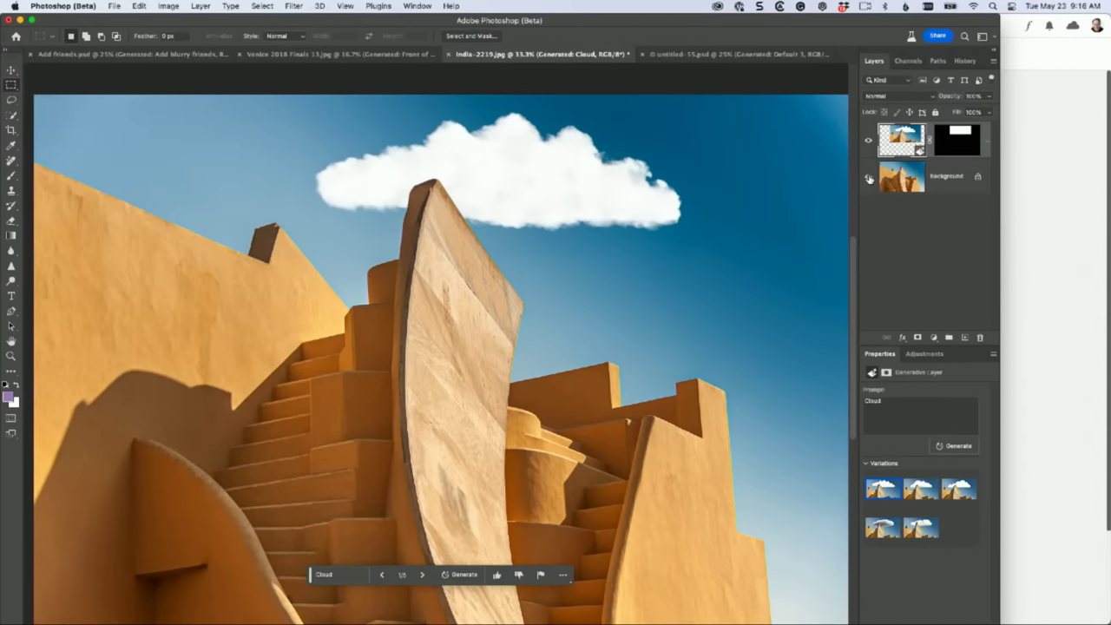
Step: Compare the second and third cloud variations in India-2219.jpg and delete the flat, cartoon-like third one
mouse_move(883, 493)
click(913, 495)
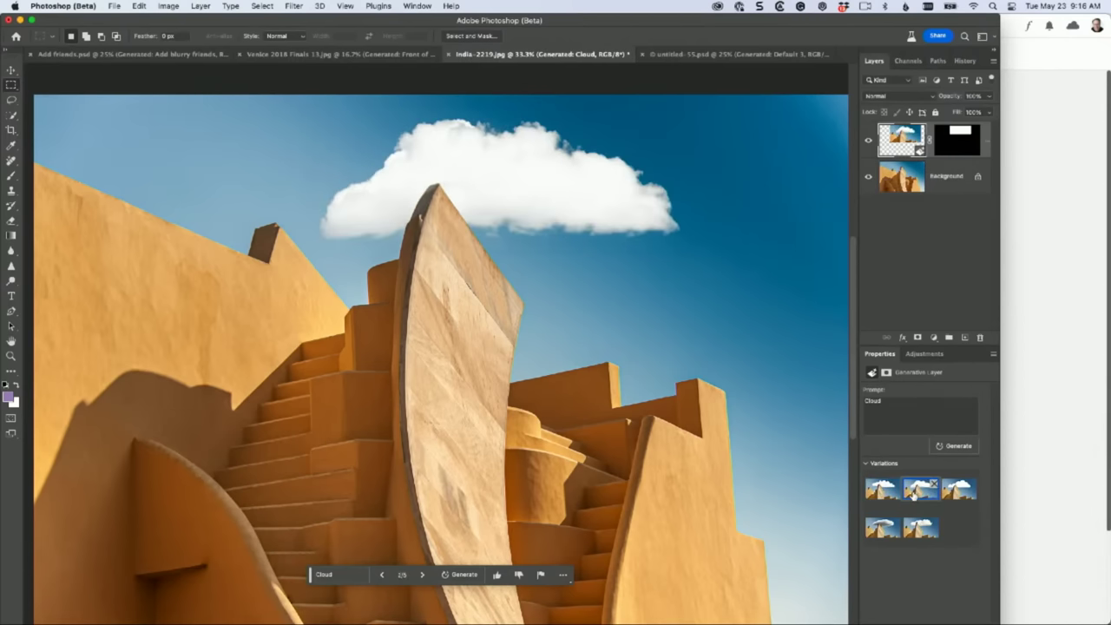
click(955, 492)
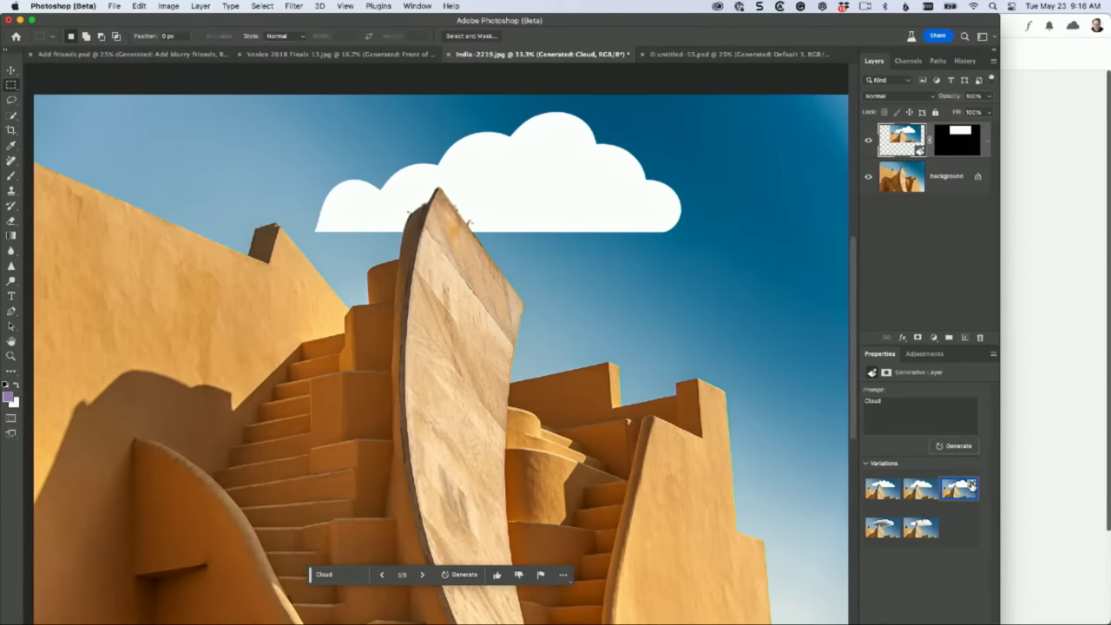
click(971, 486)
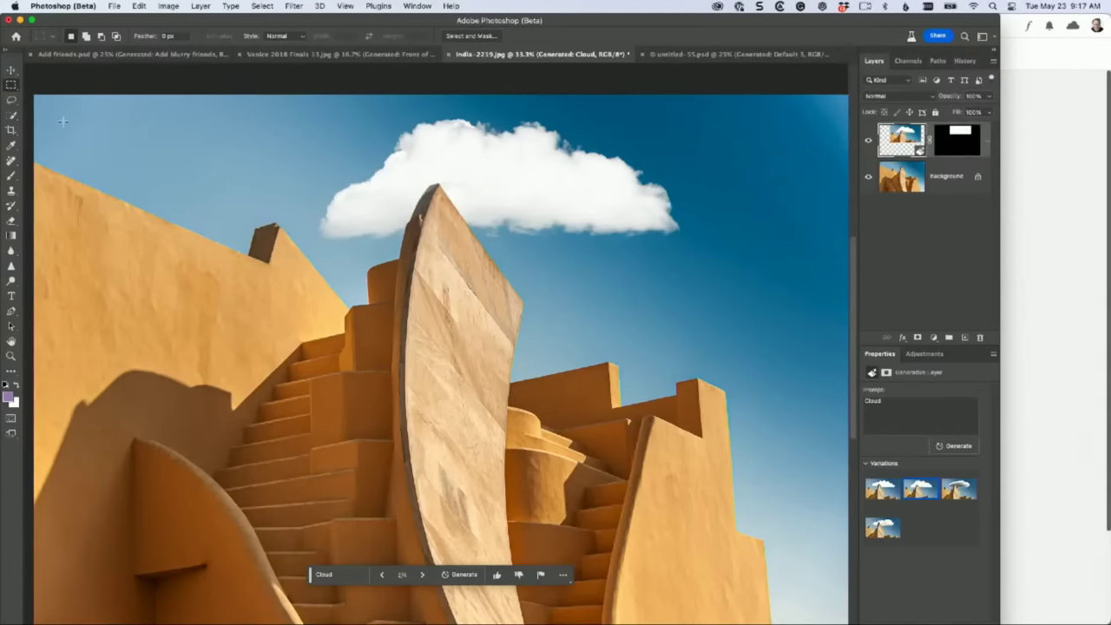
Step: Select a small upright rectangle over the upper edge of the far-left wall and generate an "Owl" in it
drag(65, 125, 94, 185)
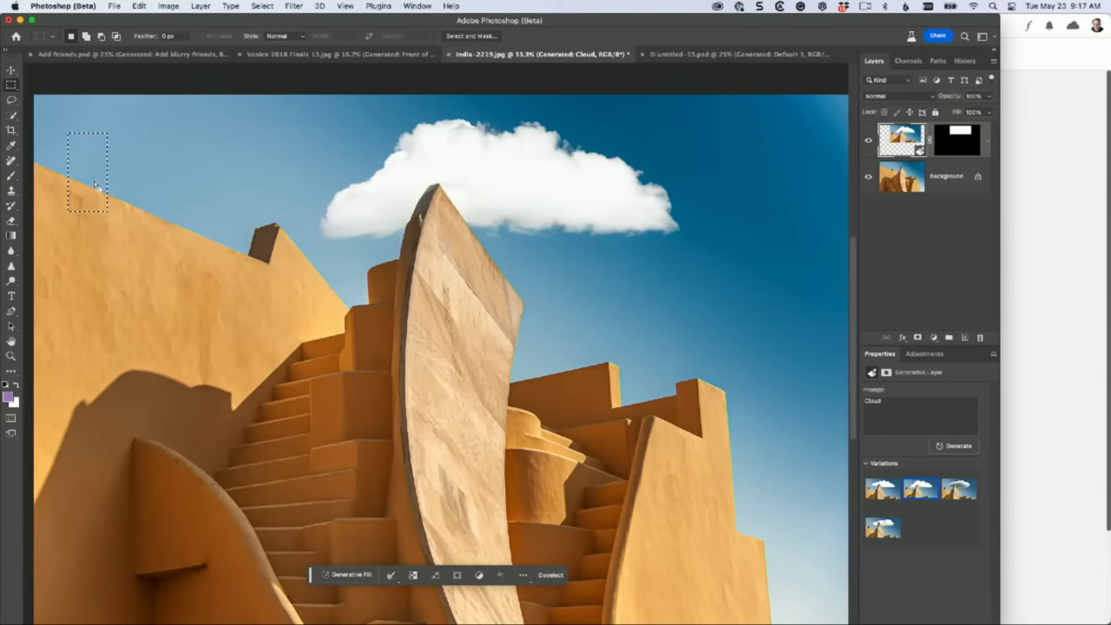
click(351, 578)
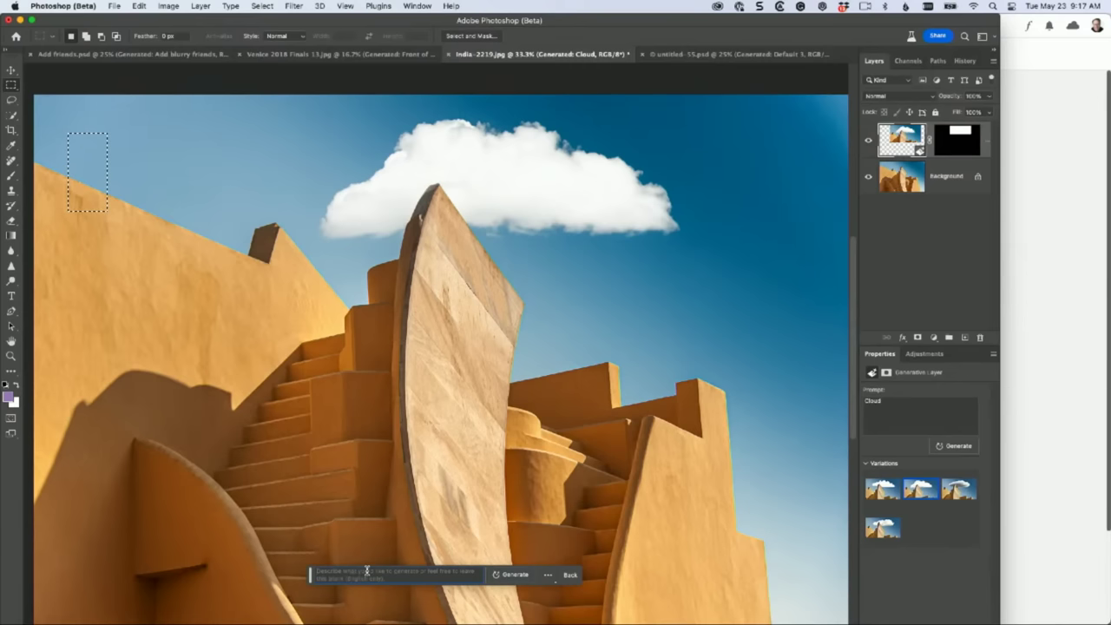
text(Owl)
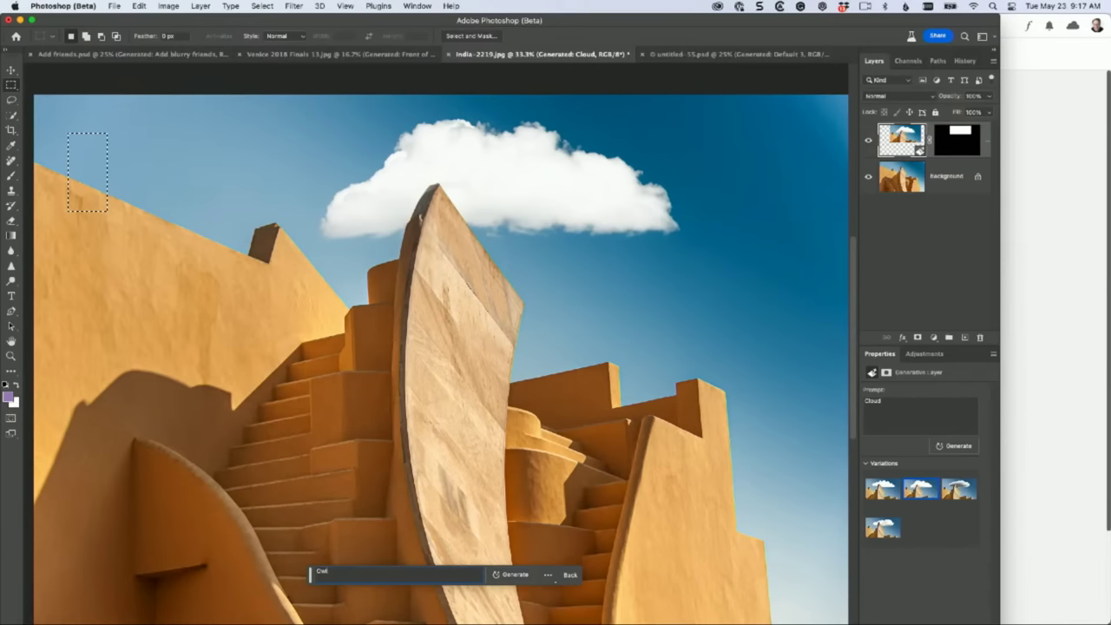
click(516, 577)
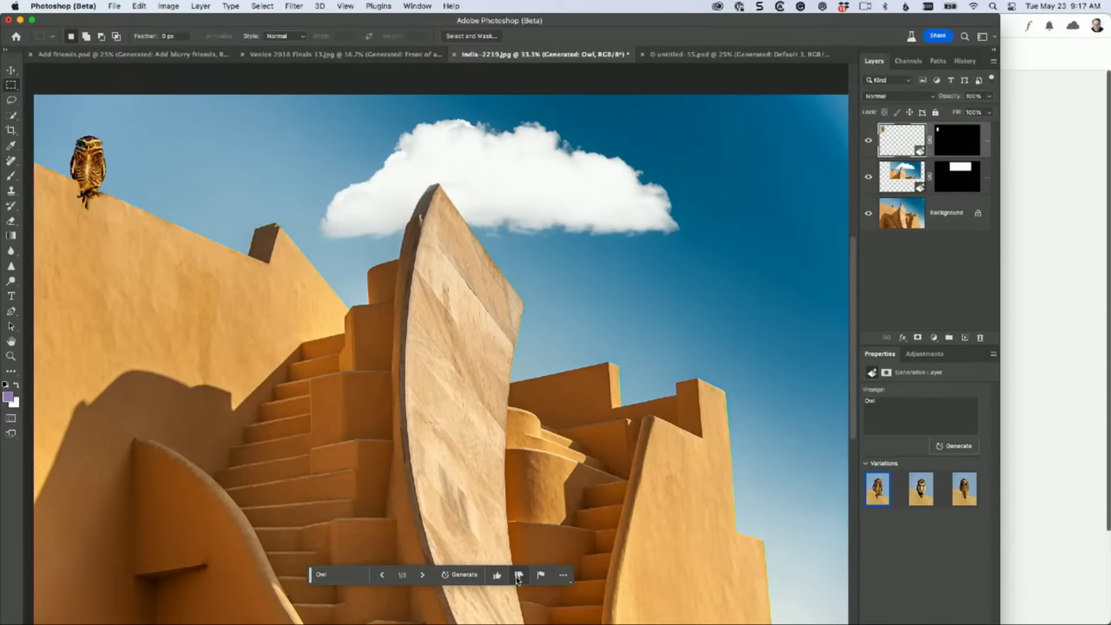
Step: Compare the generated owl variations and keep the second one
click(919, 493)
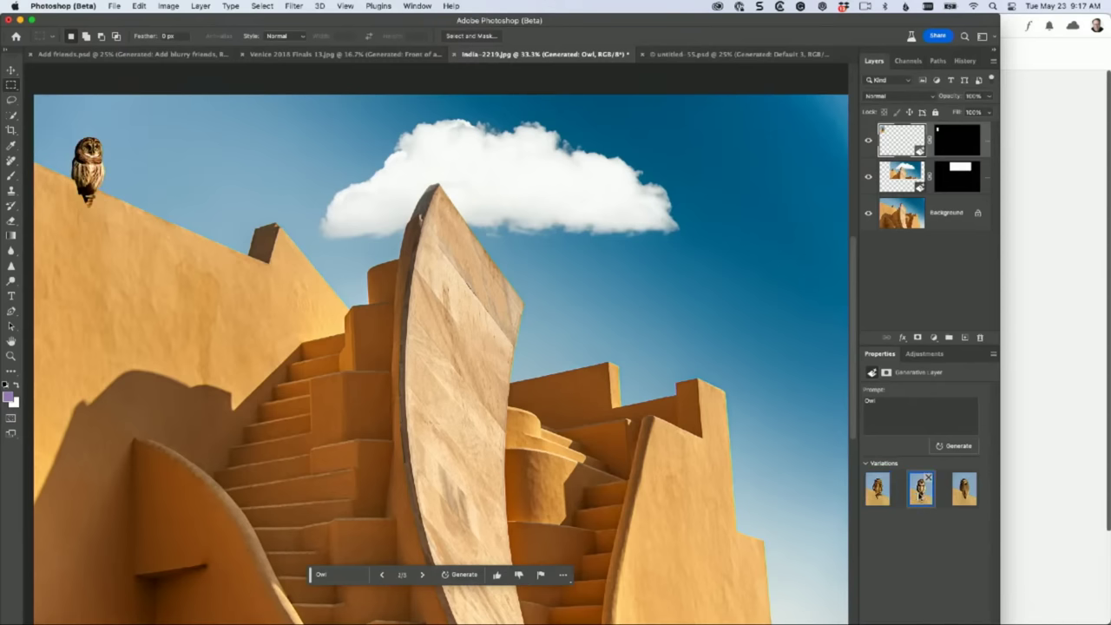
click(956, 493)
click(921, 493)
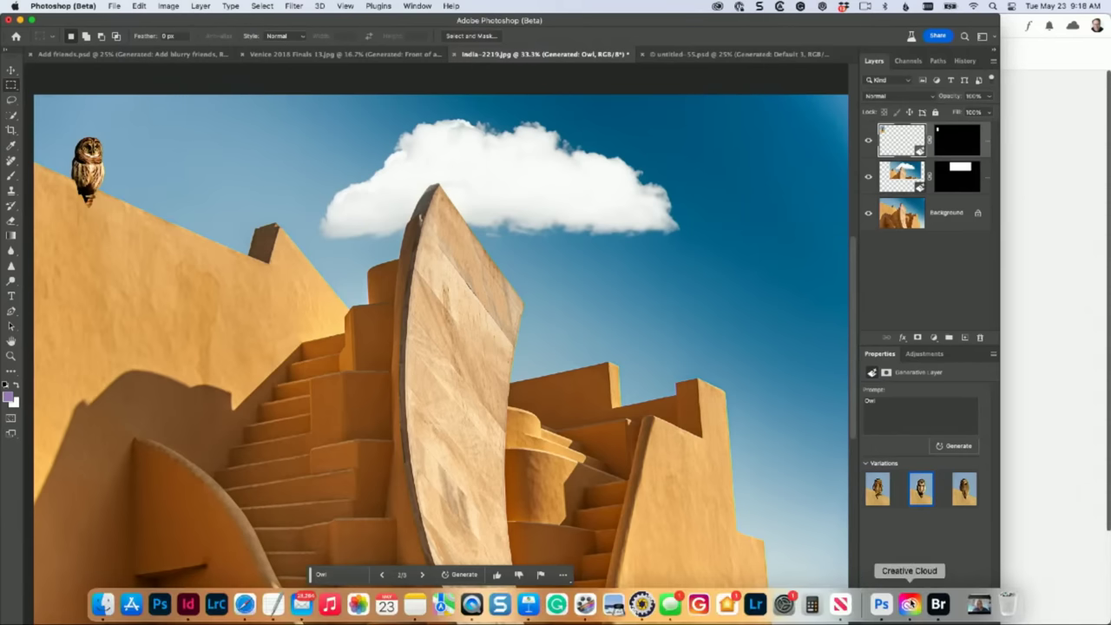
Step: Switch to Adobe Bridge and open the mountain landscape Dolomites.jpg through Camera Raw into Photoshop without adjustments
click(938, 603)
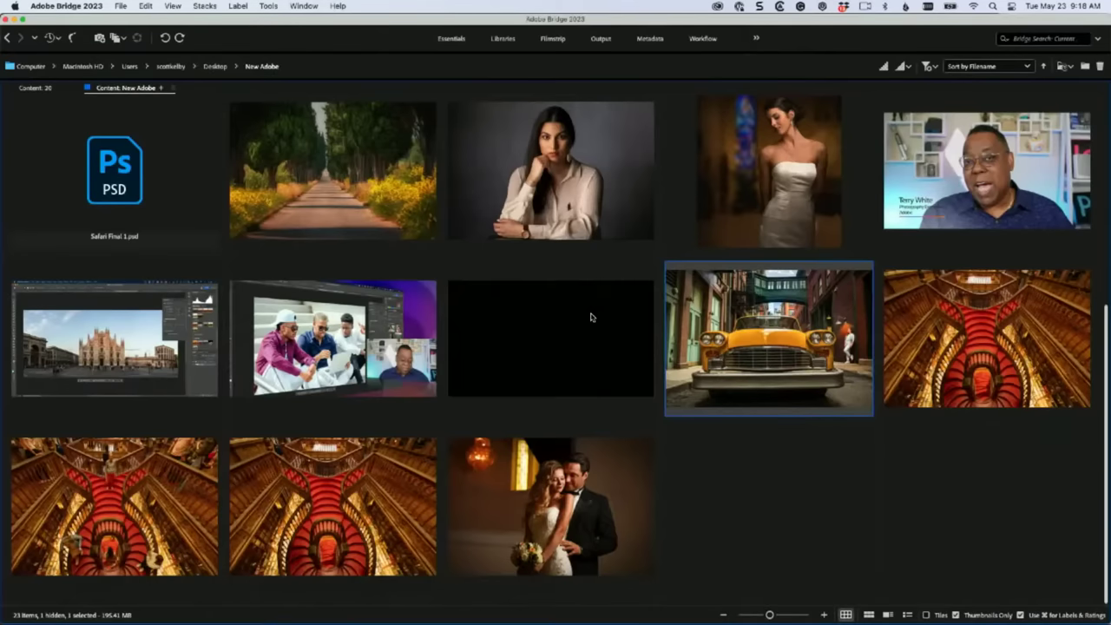
scroll(591, 317, up, 3)
scroll(590, 316, up, 3)
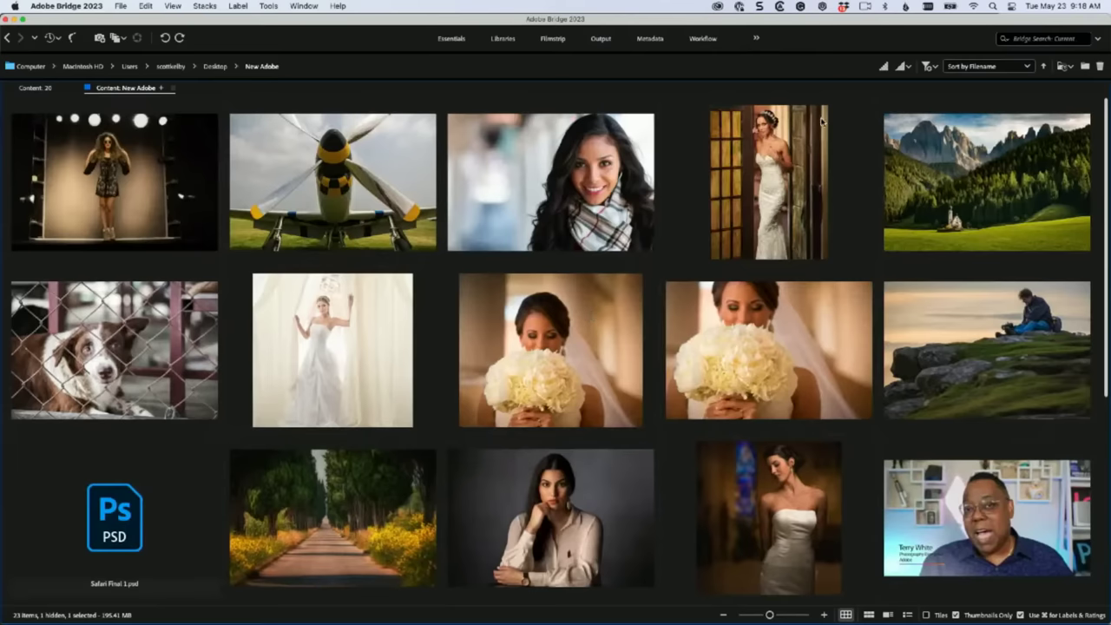
click(994, 184)
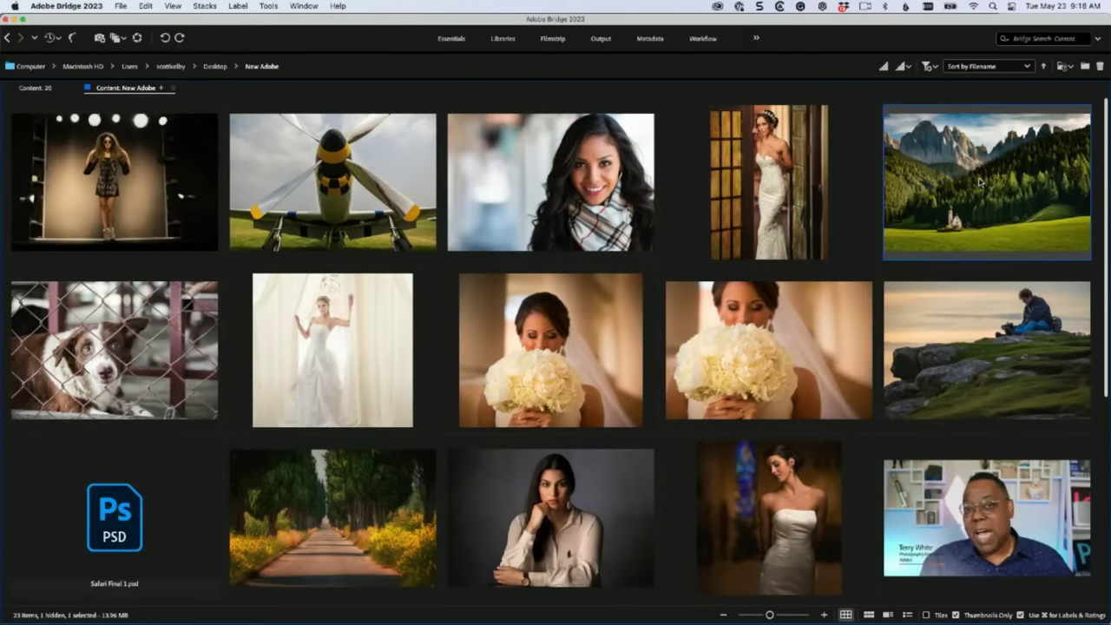
double_click(981, 180)
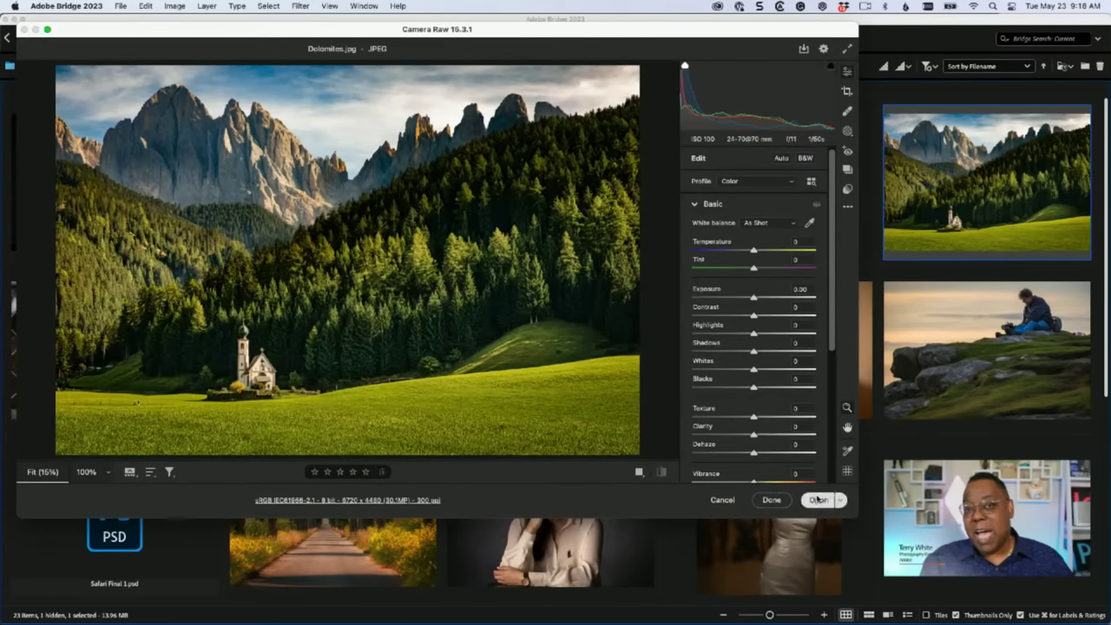
click(817, 500)
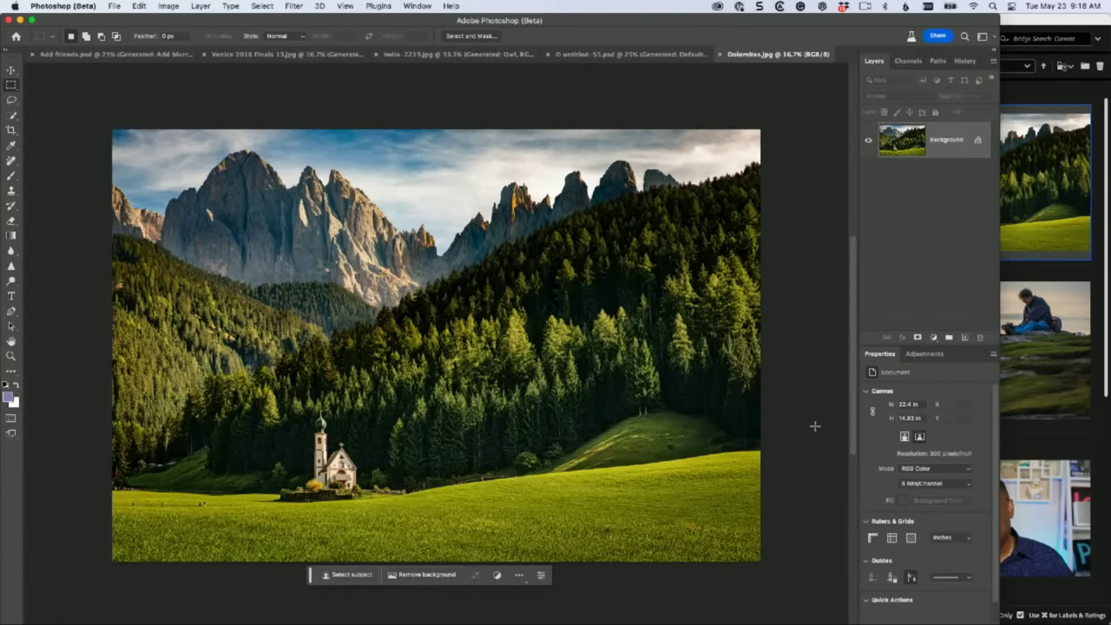
Step: Lasso a wide oval area over the grass in the lower-right meadow of Dolomites.jpg
click(12, 101)
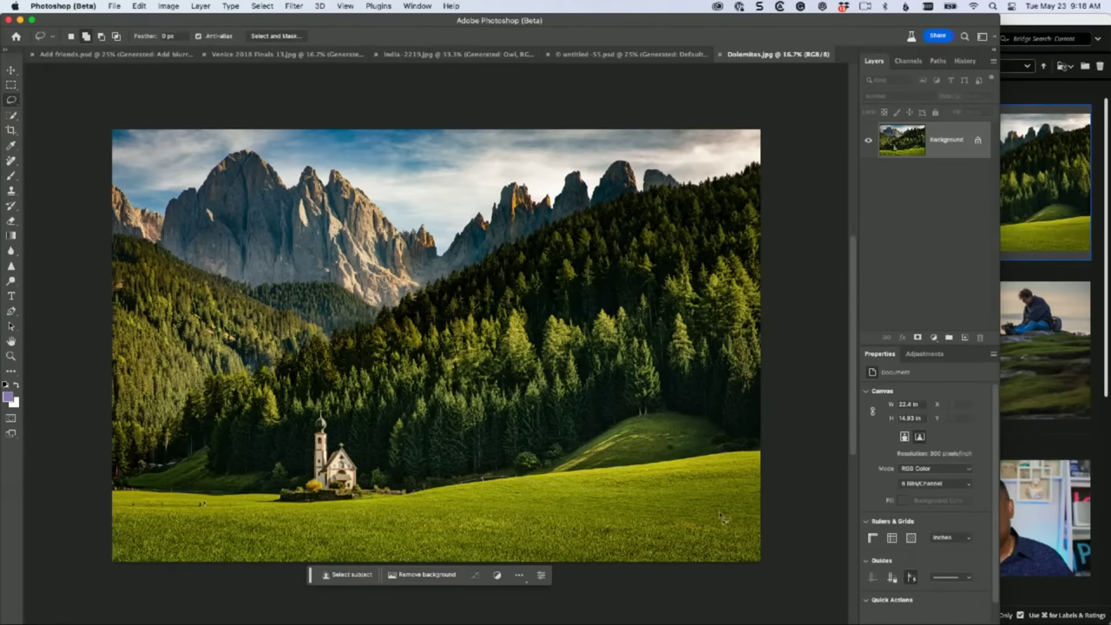
mouse_move(734, 511)
mouse_down()
mouse_move(738, 532)
mouse_move(693, 550)
mouse_move(582, 566)
mouse_move(491, 546)
mouse_move(518, 496)
mouse_up()
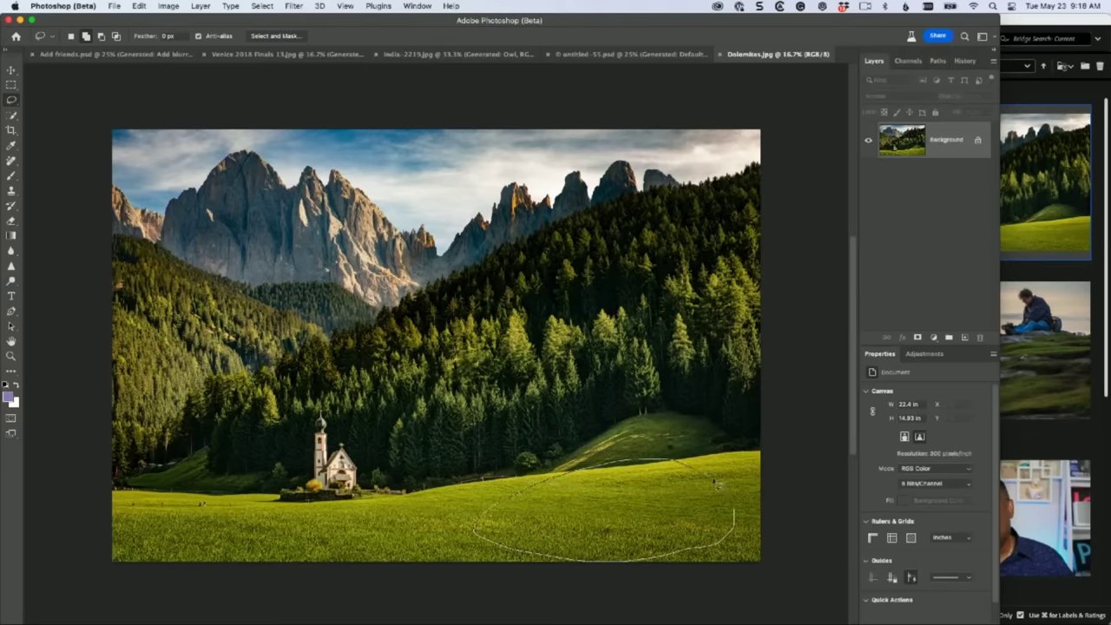
drag(717, 486, 737, 516)
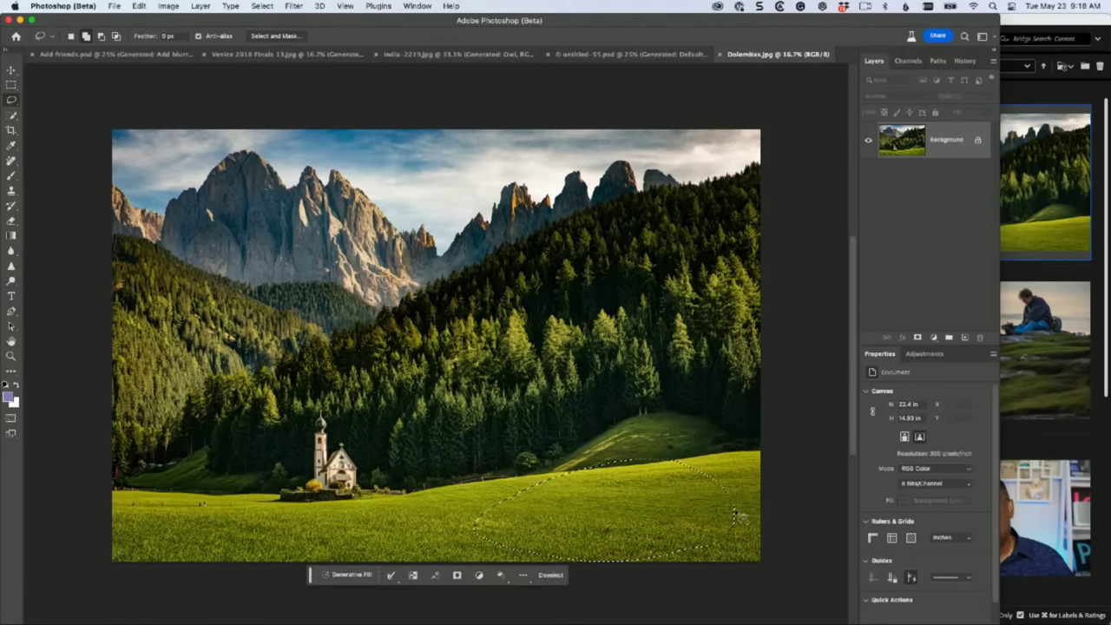
Step: Generate a "herd of sheep grazing" in the selected meadow area, compare the variations and choose the third one
click(352, 575)
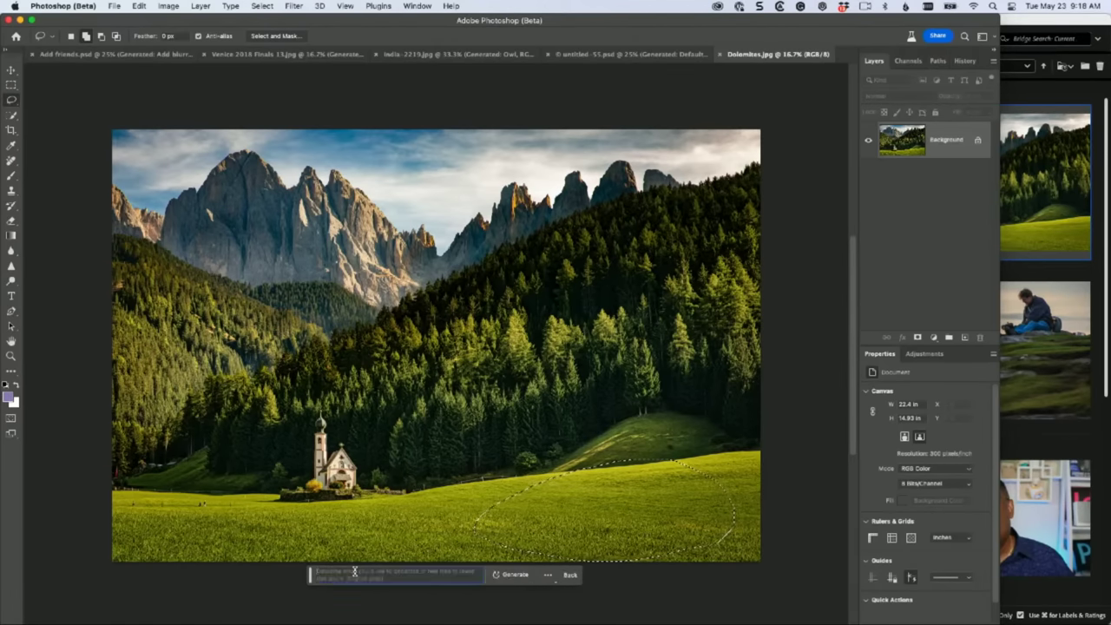
text(hay)
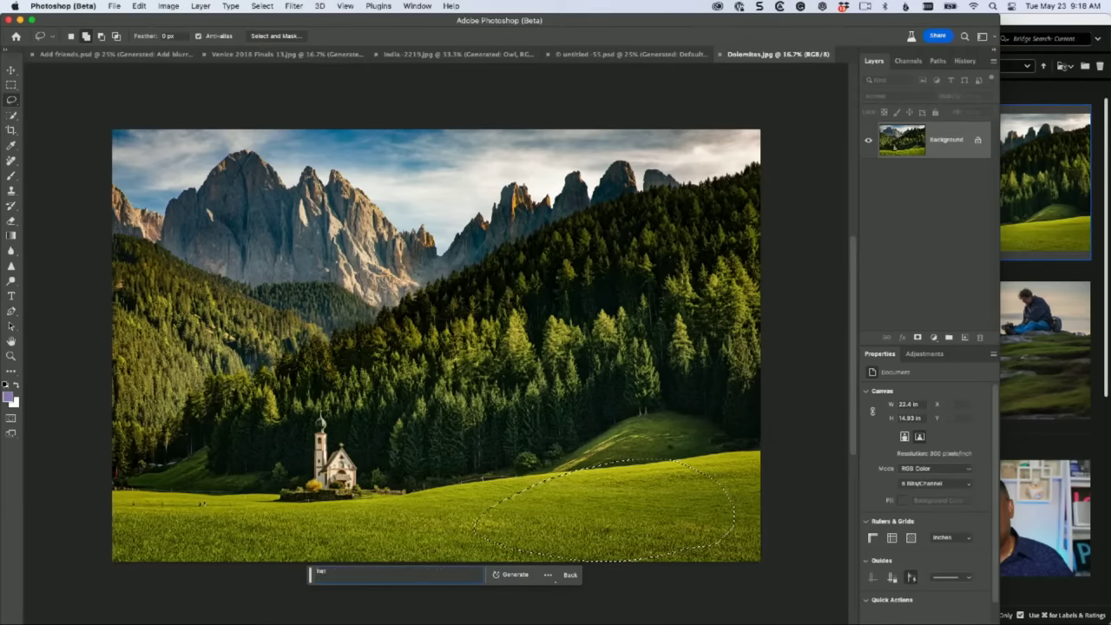
text(d of sheep grazing)
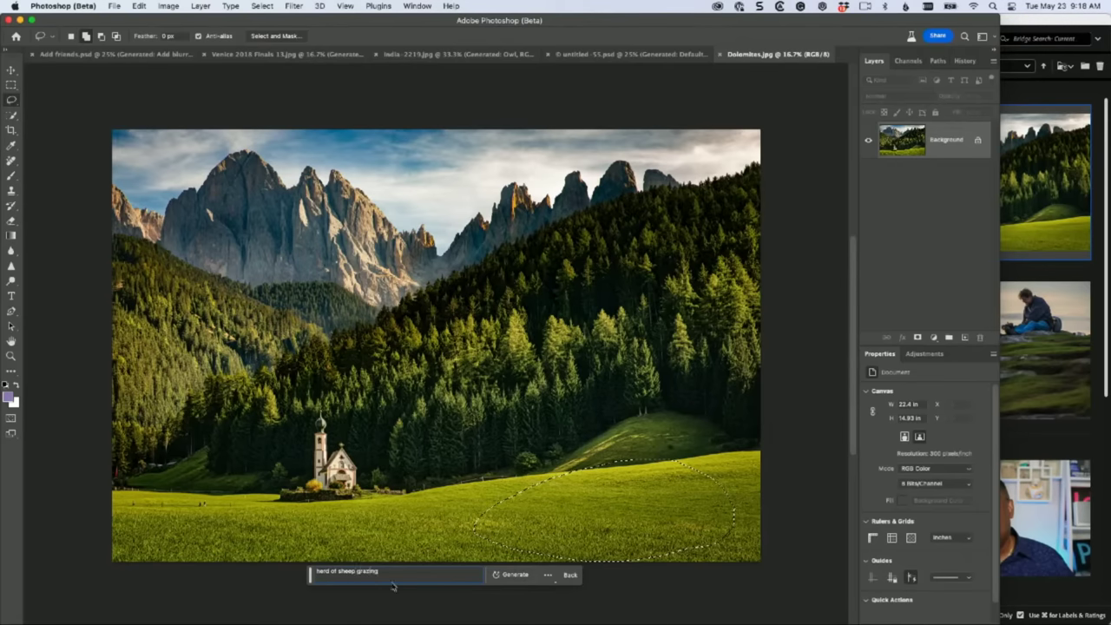
click(514, 575)
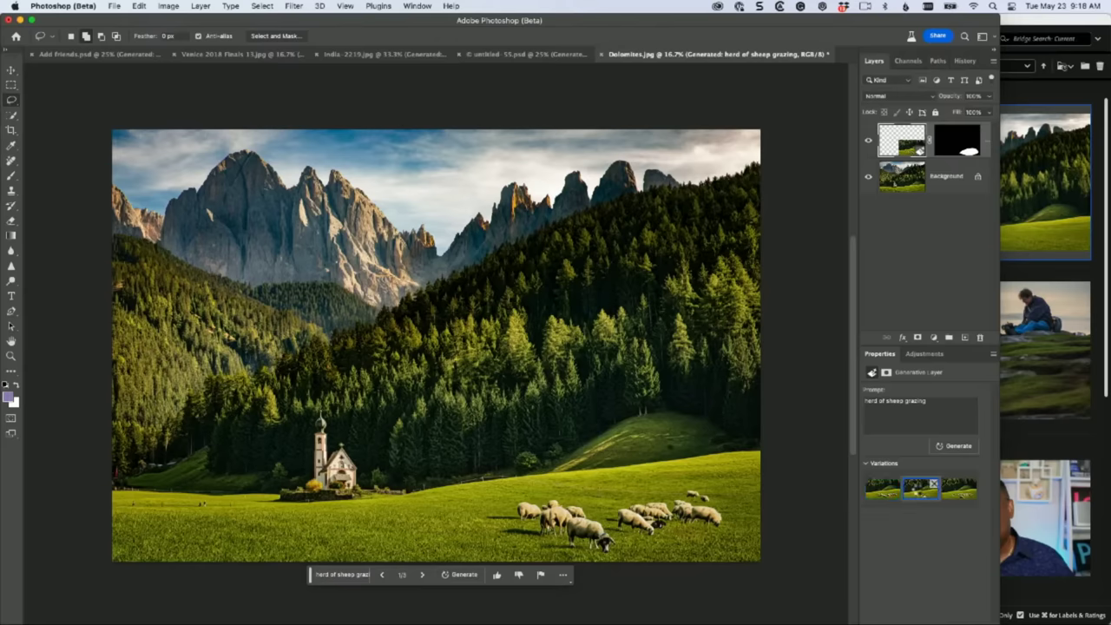
click(919, 491)
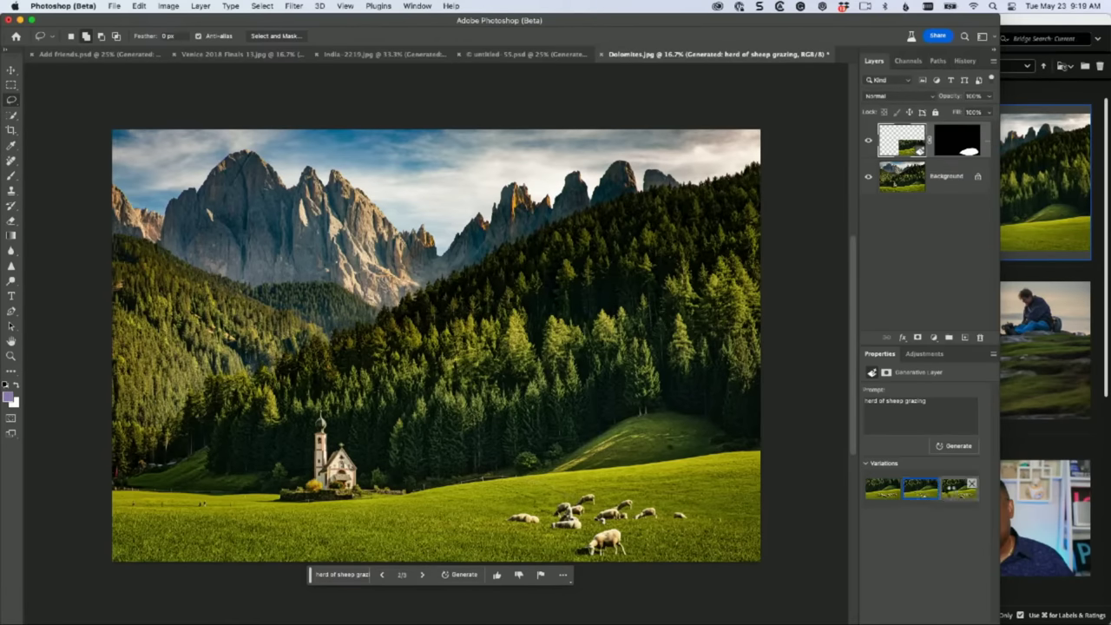
click(952, 495)
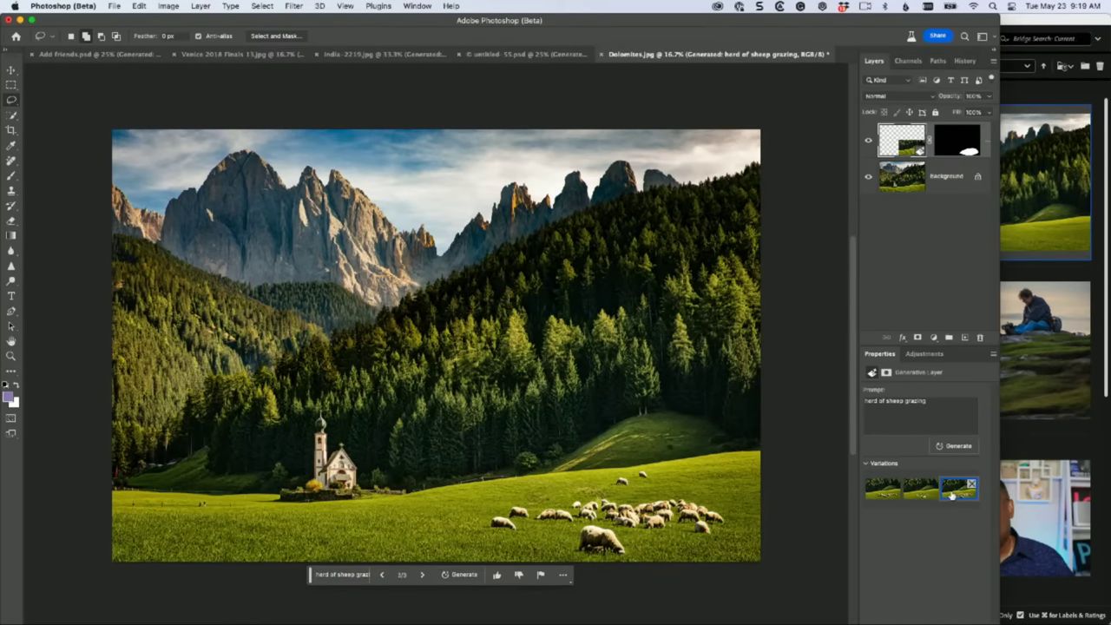
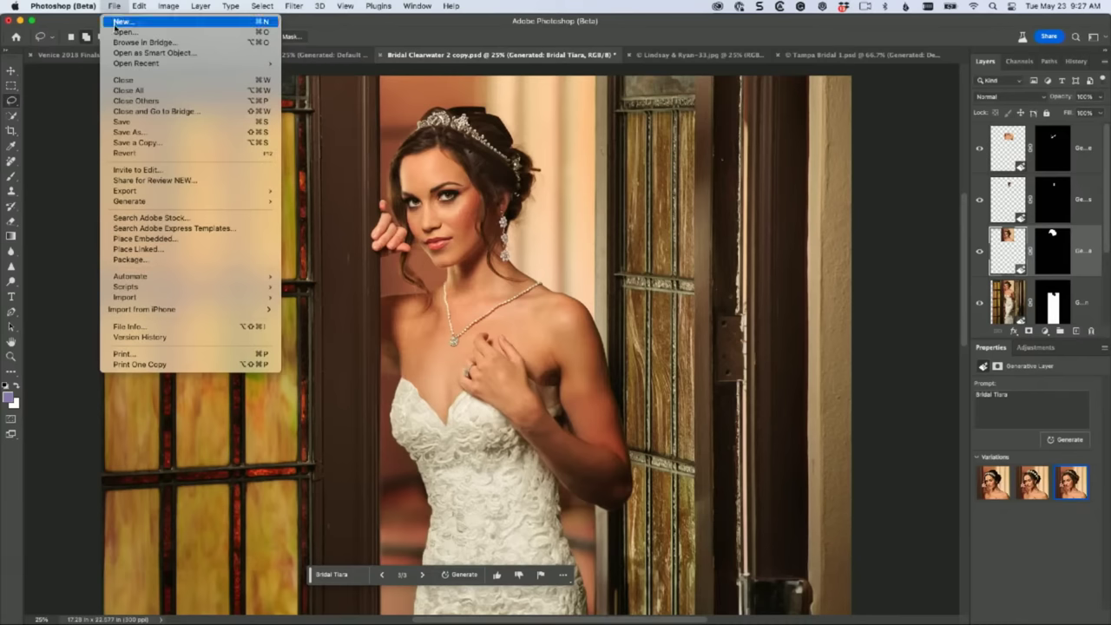
Step: Revert Bridal Clearwater 2 copy.psd to its last saved version
click(379, 54)
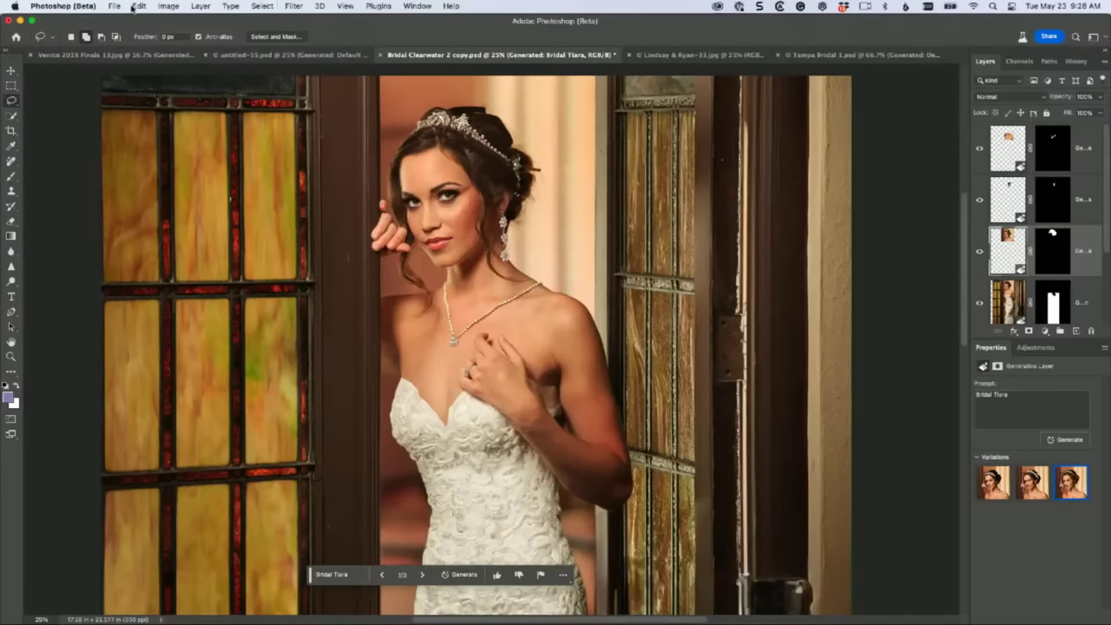
click(114, 6)
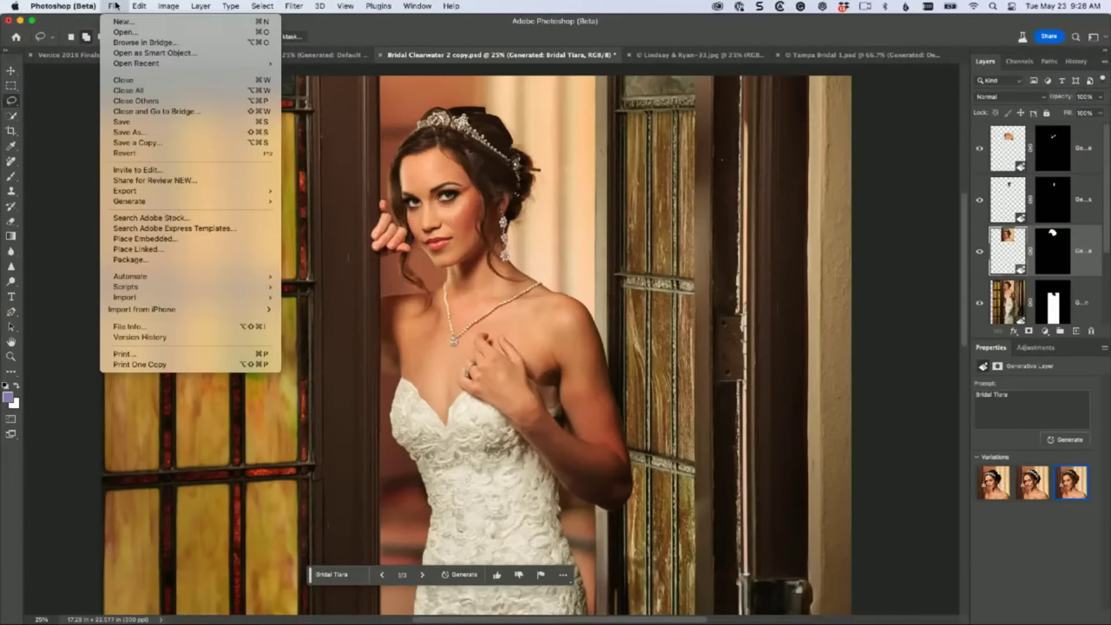
click(136, 154)
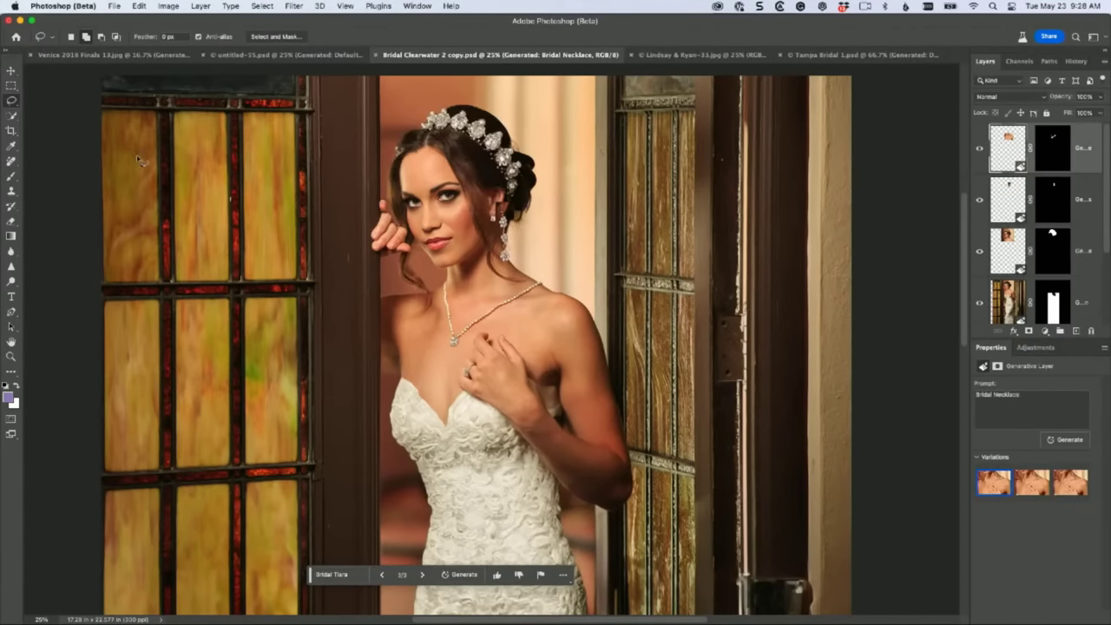
click(115, 6)
click(424, 316)
Step: Delete the Bridal Necklace and Bridal Earrings generative layers
scroll(1027, 290, down, 3)
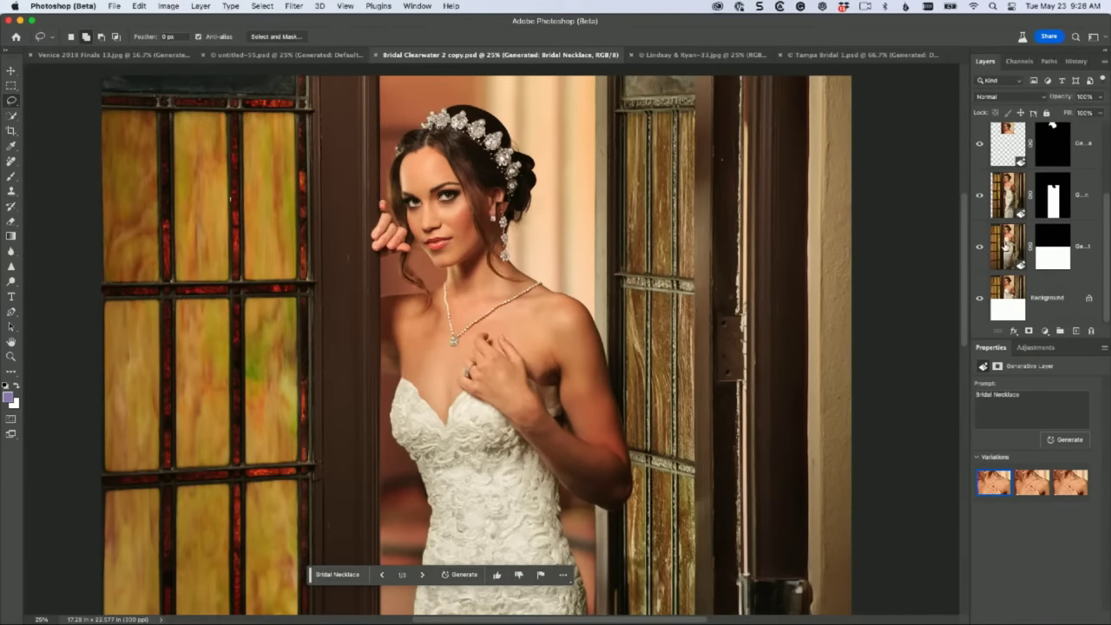
scroll(1007, 247, up, 3)
drag(1006, 157, 1092, 331)
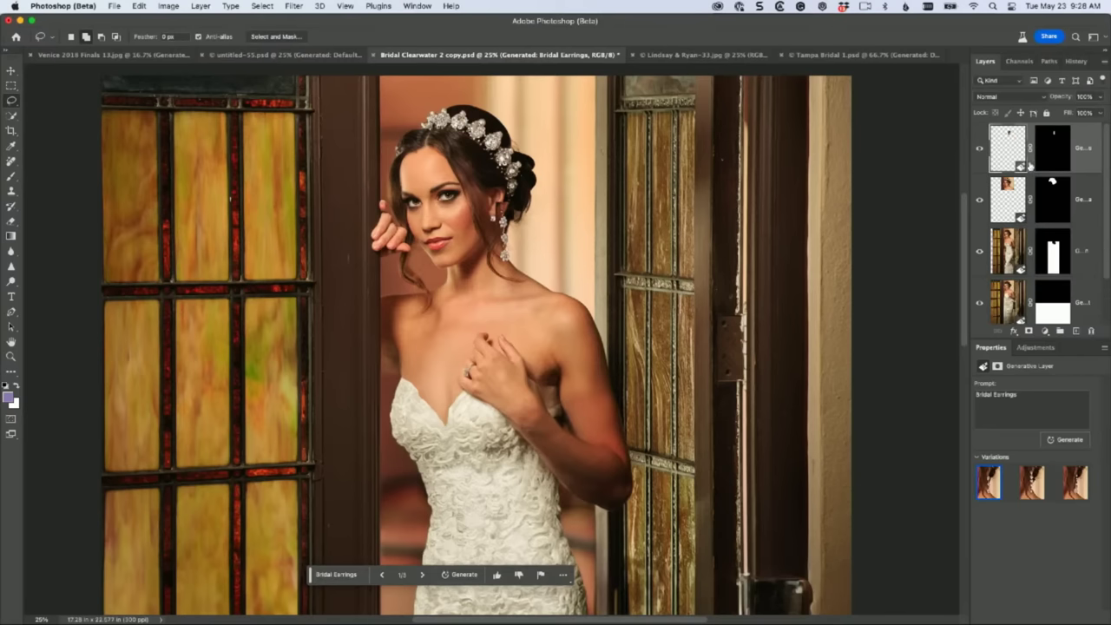
drag(1085, 283, 1096, 311)
double_click(1096, 311)
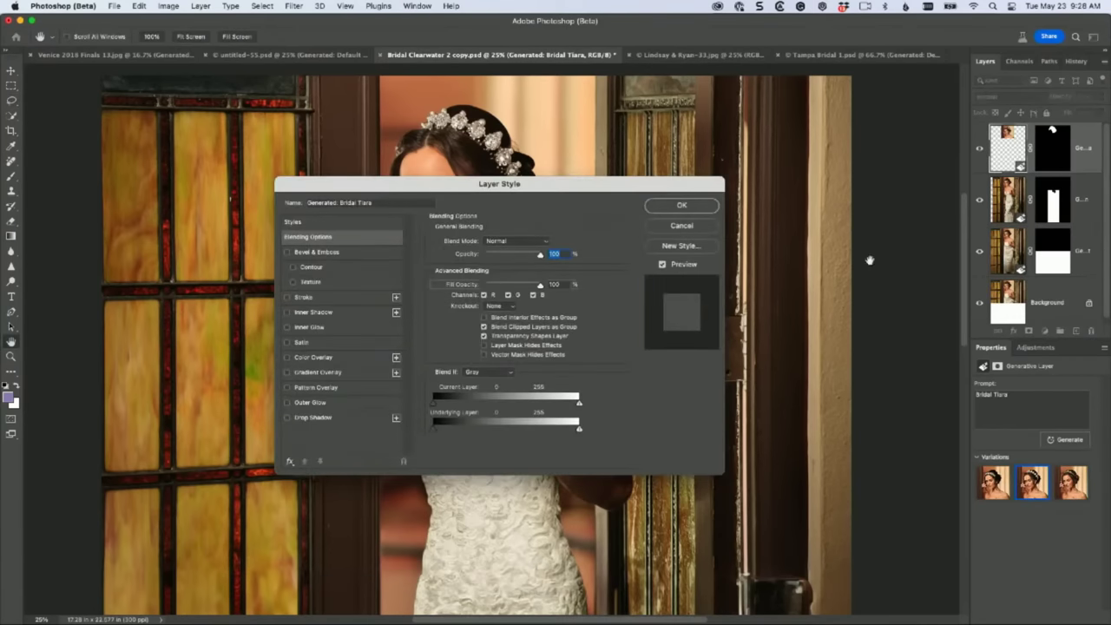
click(682, 225)
Step: Delete the Bridal Tiara layer and the remaining two generative layers, keeping only the Background
mouse_move(1081, 200)
mouse_down()
mouse_move(1086, 295)
mouse_move(1084, 275)
mouse_up()
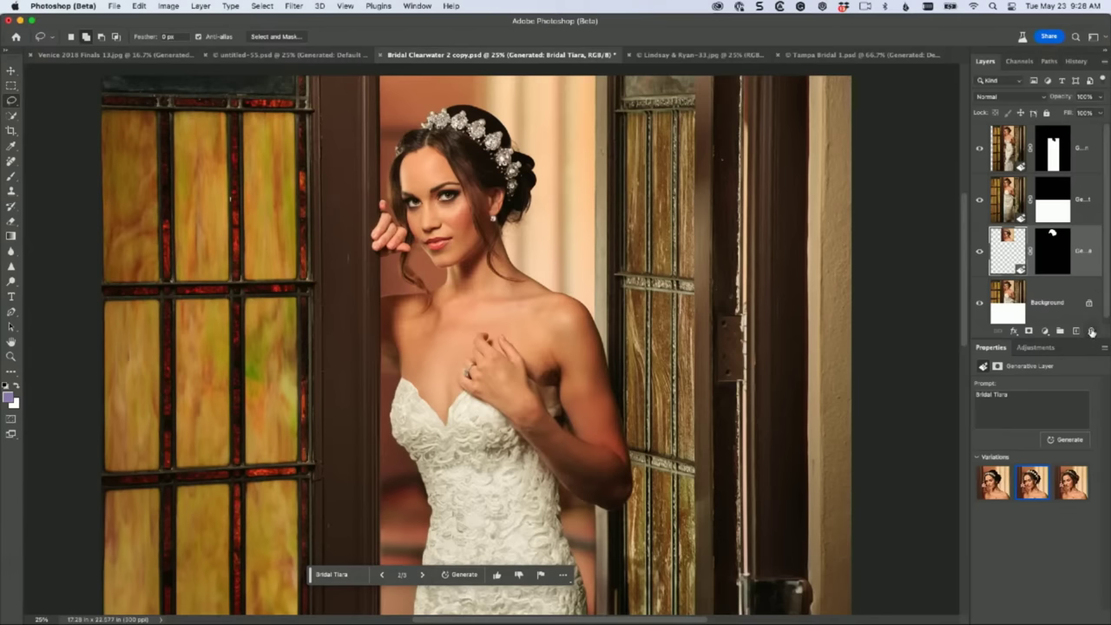
click(1091, 331)
click(585, 228)
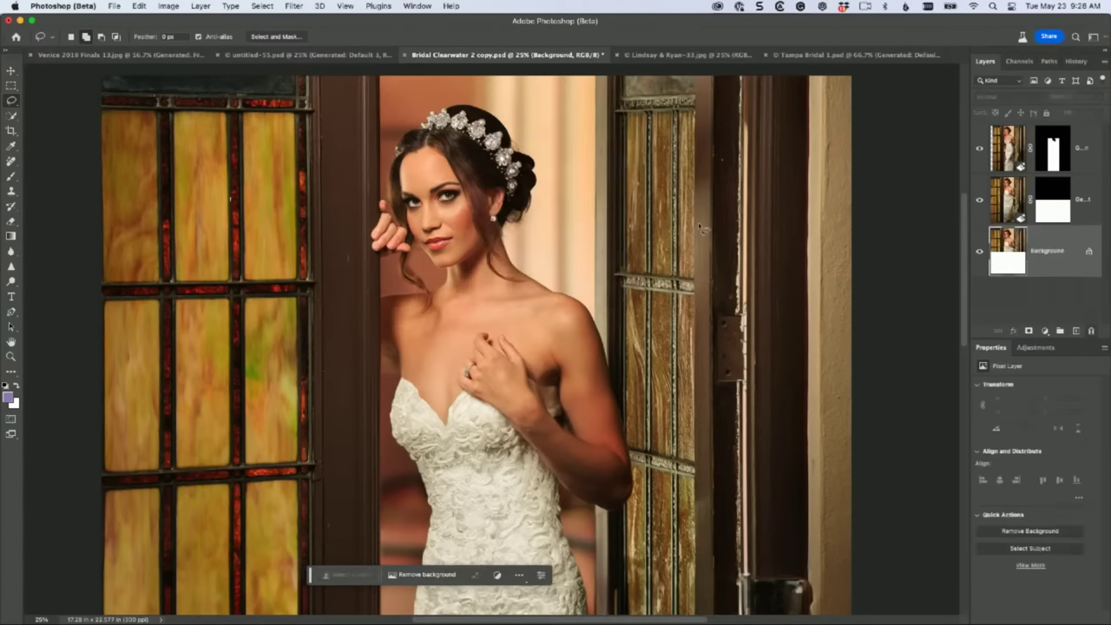
drag(1105, 331, 1093, 330)
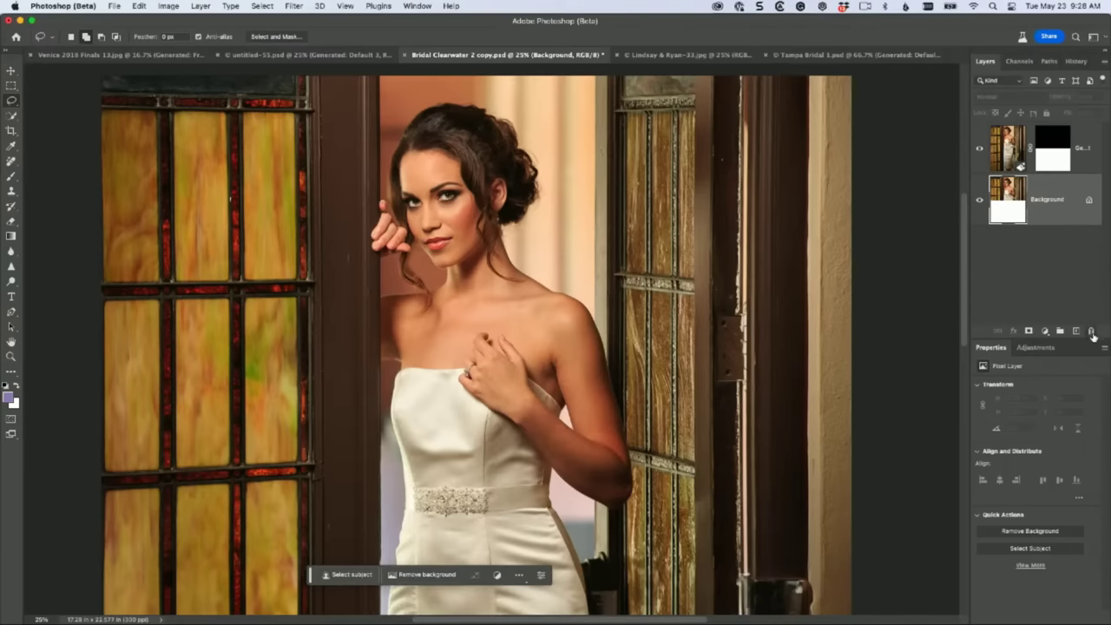
drag(1007, 141, 1093, 330)
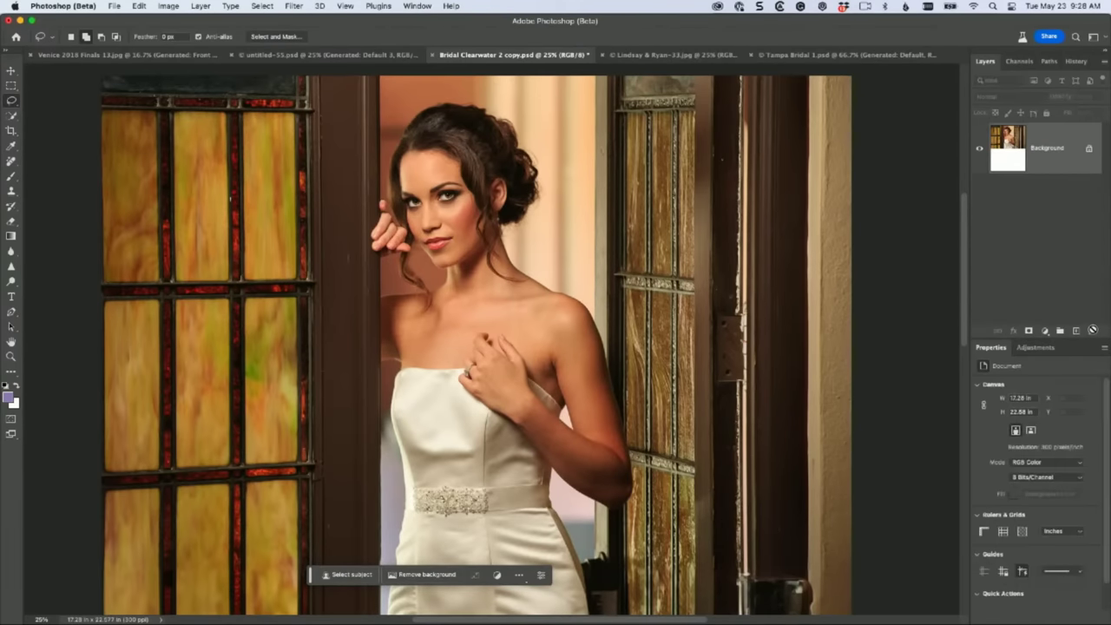
Step: Crop off the blank white area below the bride photo, making the canvas about 11.29 inches high
key(super+minus)
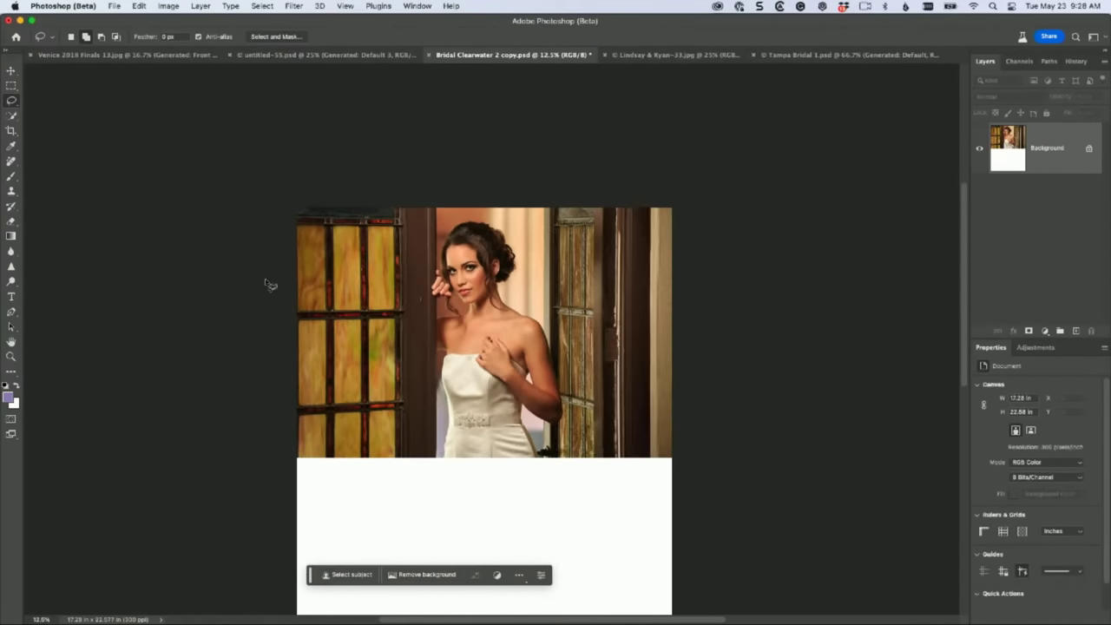
scroll(281, 310, down, 5)
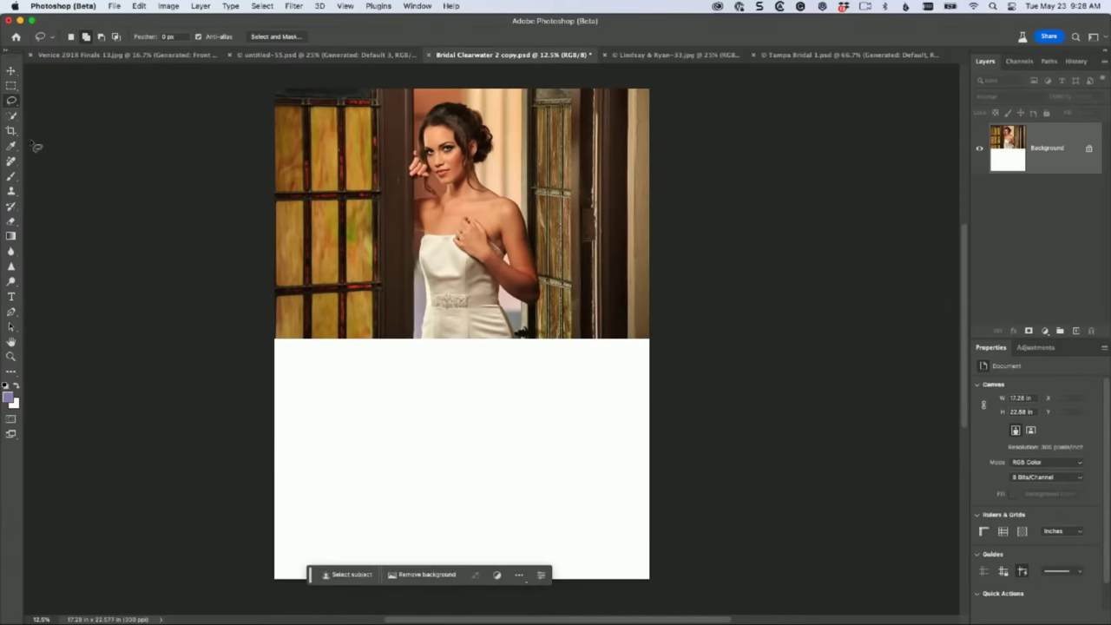
click(12, 131)
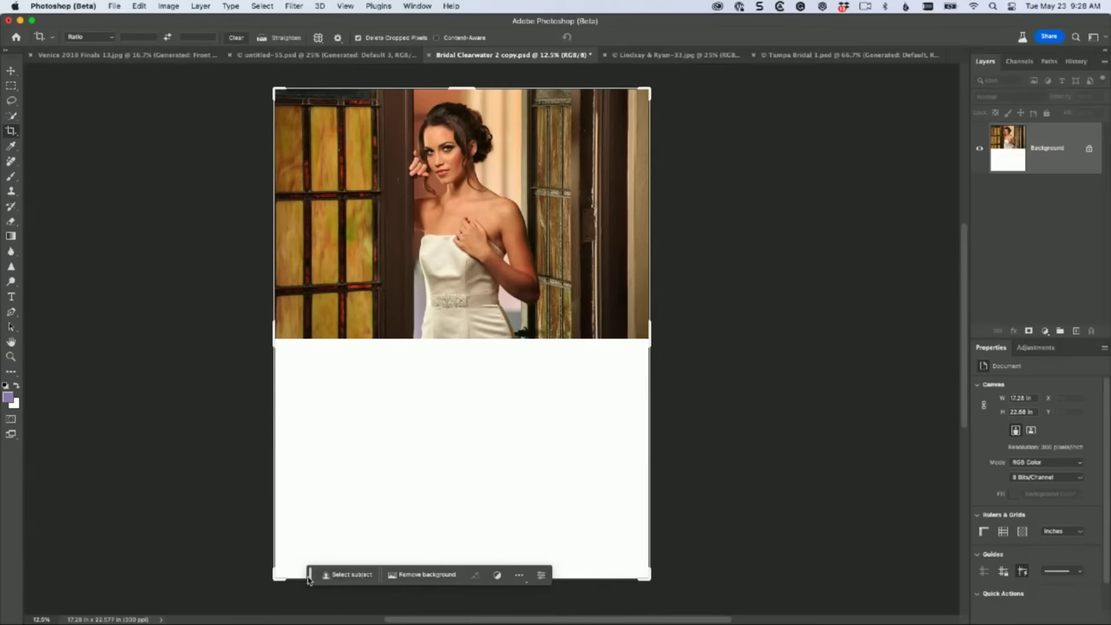
drag(309, 580, 311, 601)
drag(462, 578, 482, 463)
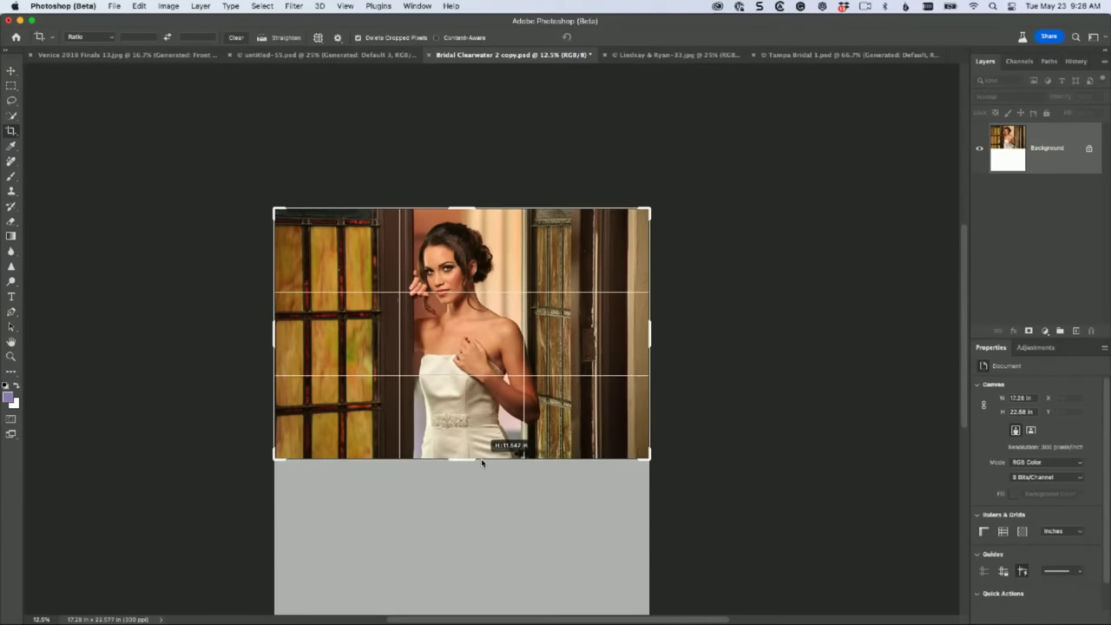
key(Return)
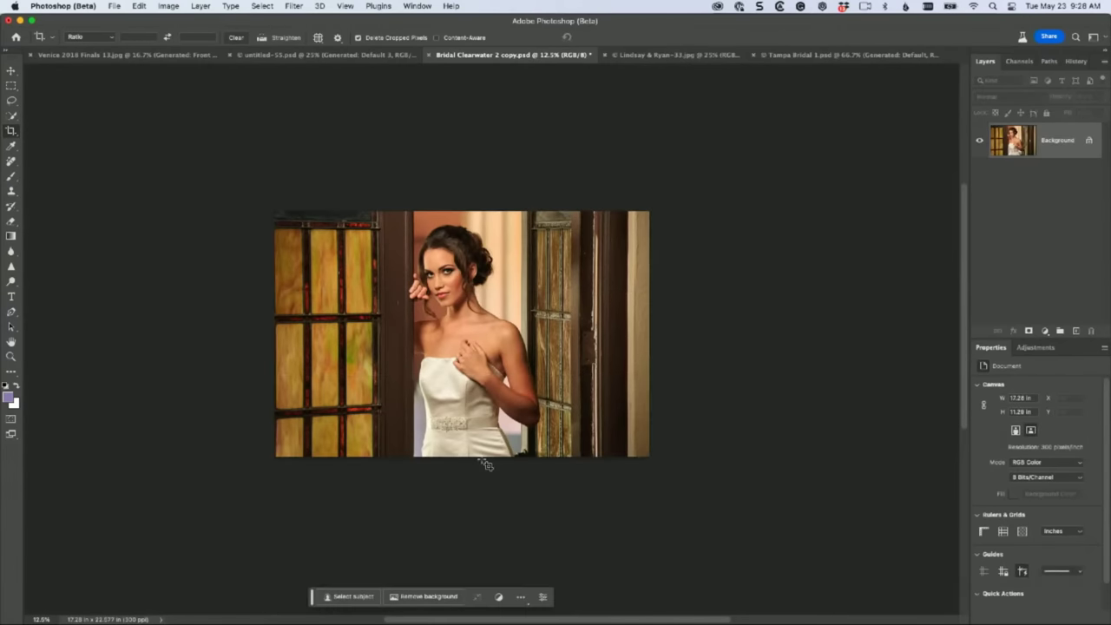
Step: Lasso loosely around the bride's head and hair and run Generative Fill on the selection
key(super+plus)
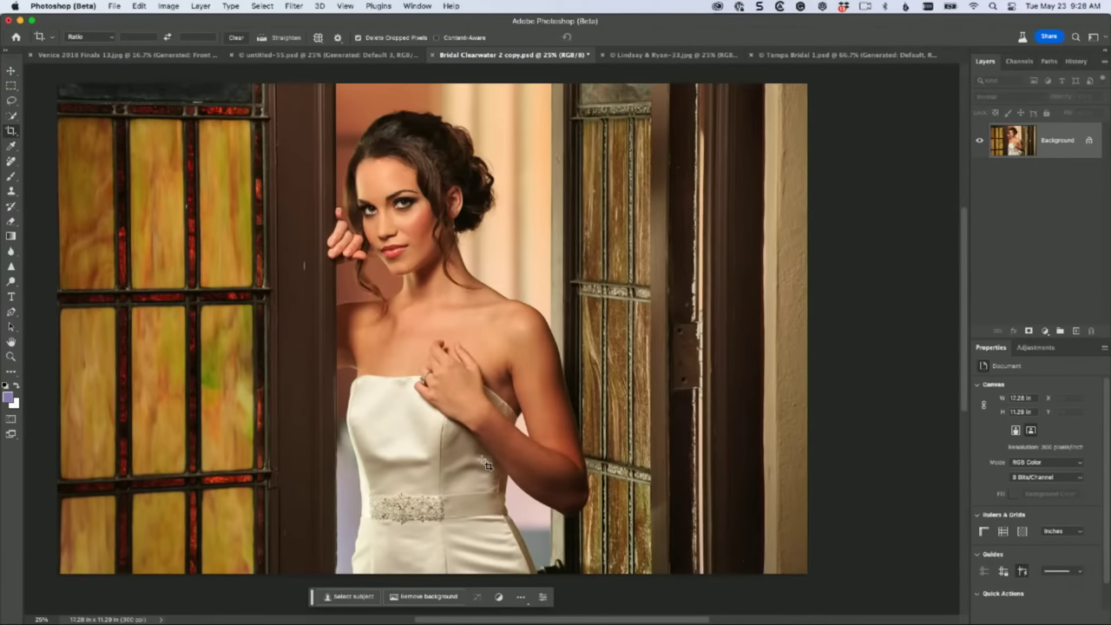
click(12, 102)
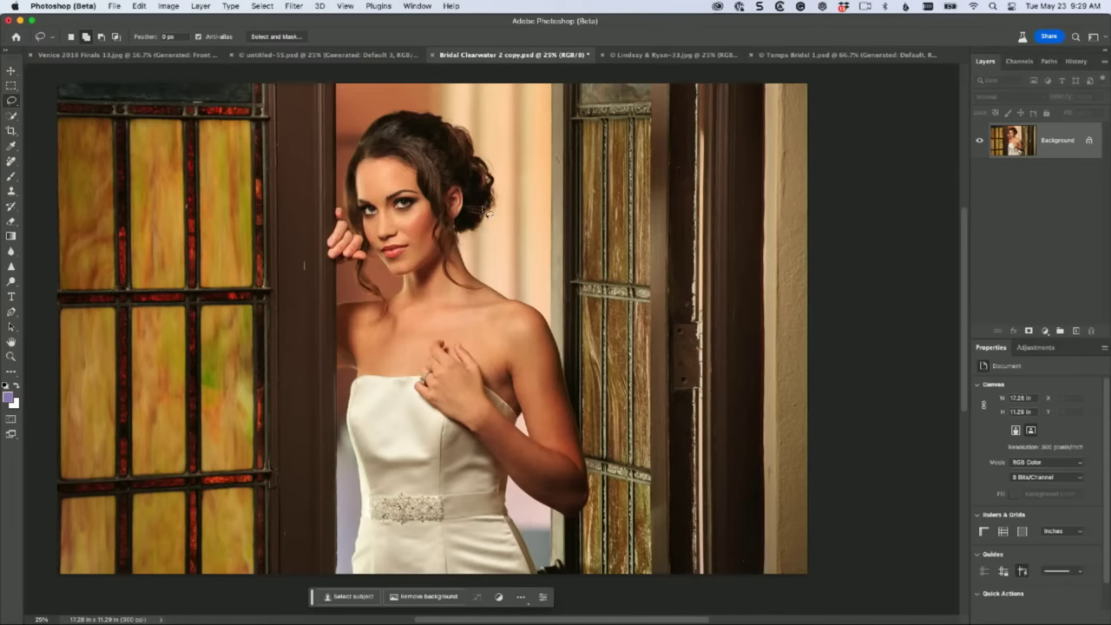
mouse_move(507, 186)
mouse_down()
mouse_move(506, 240)
mouse_move(459, 276)
mouse_move(418, 301)
mouse_move(343, 296)
mouse_move(310, 211)
mouse_move(351, 121)
mouse_up()
drag(474, 109, 519, 174)
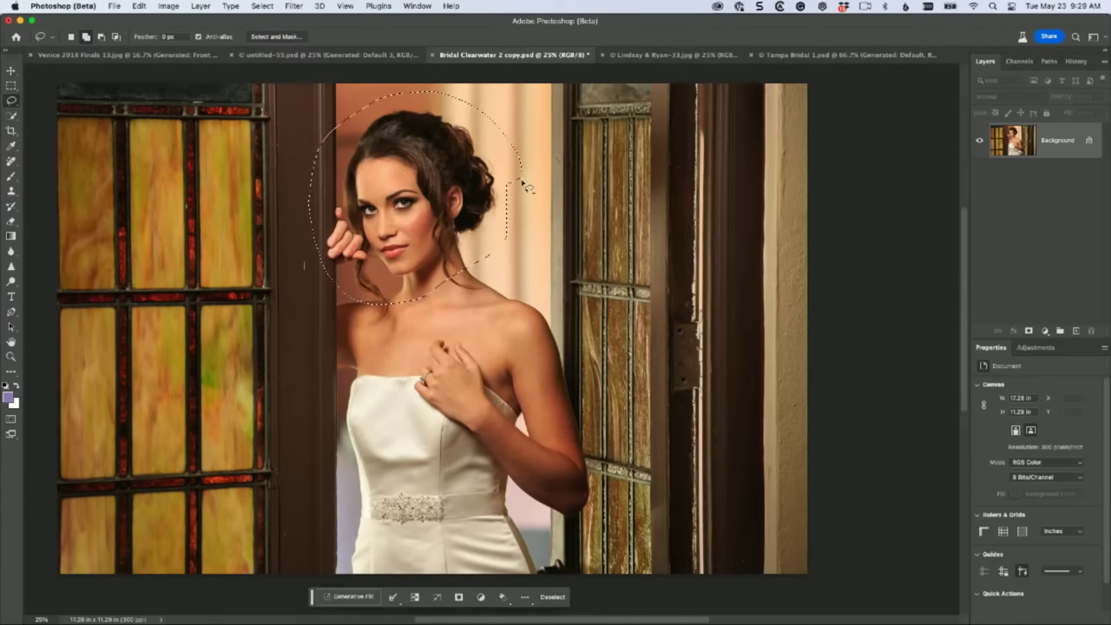
click(351, 596)
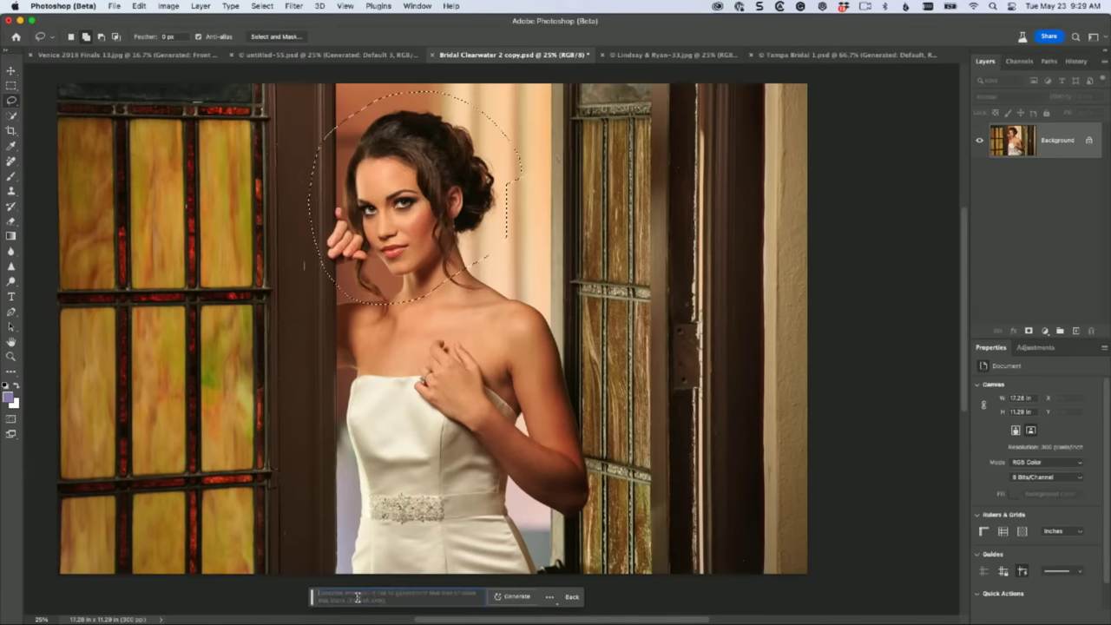
click(512, 599)
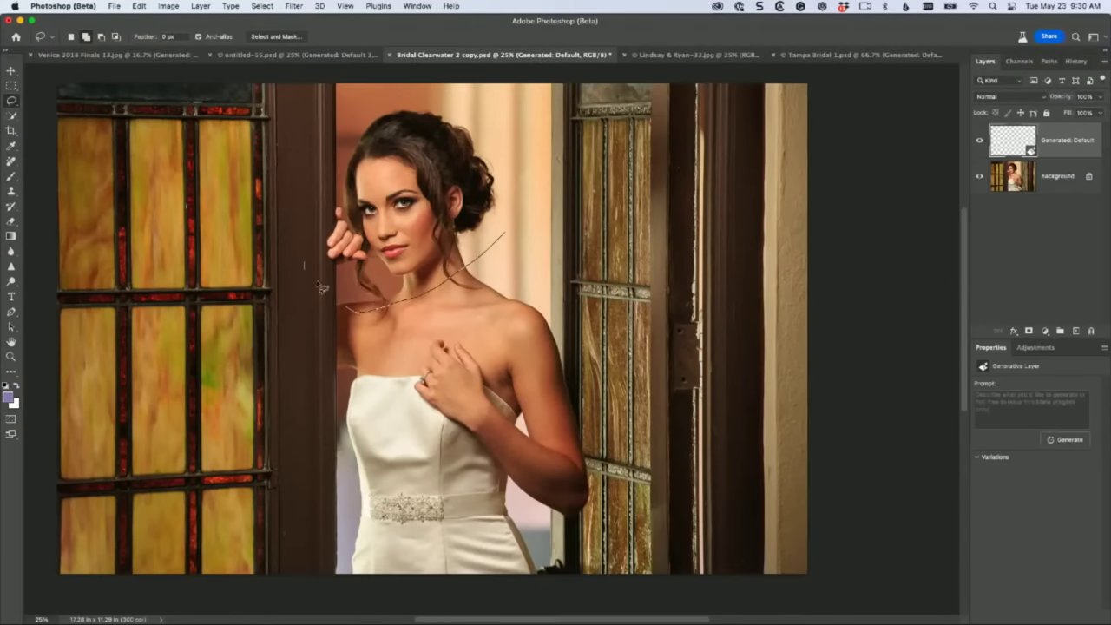
Step: Lasso the bride's head and hair again, retry Generative Fill, dismiss the guideline warning and clear the selection
mouse_move(321, 287)
mouse_down()
mouse_move(306, 231)
mouse_move(328, 158)
mouse_up()
drag(525, 230, 521, 227)
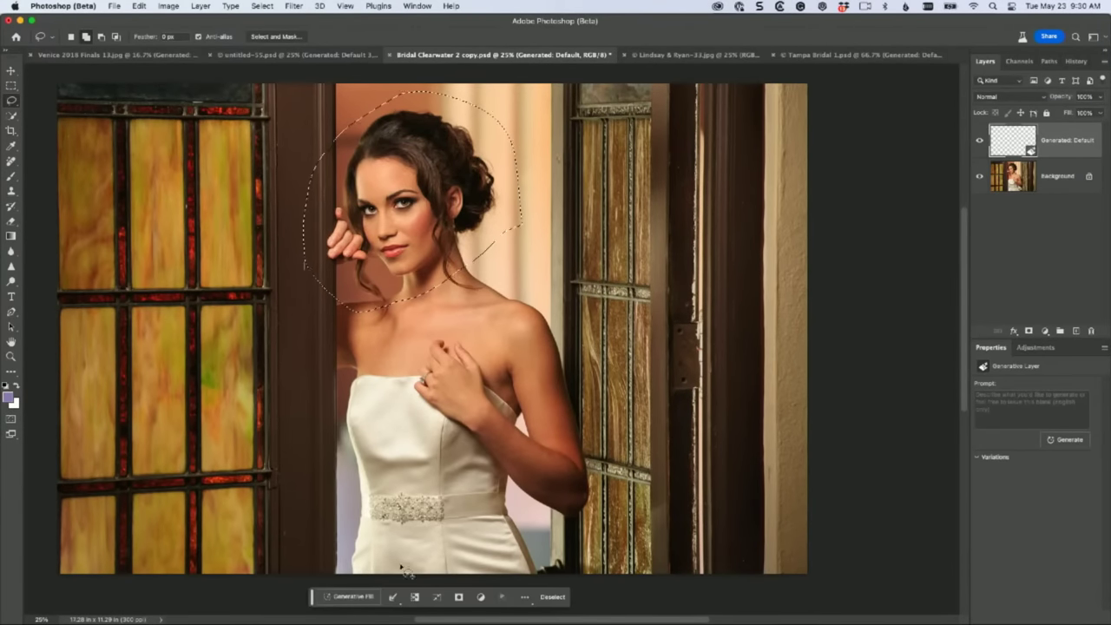
click(348, 596)
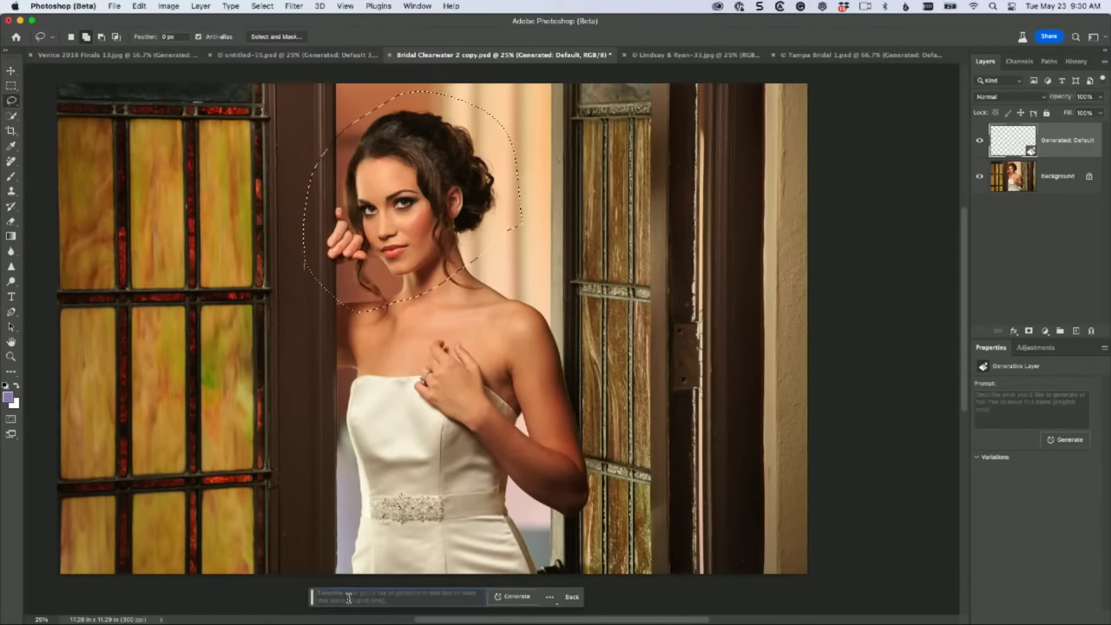
click(509, 597)
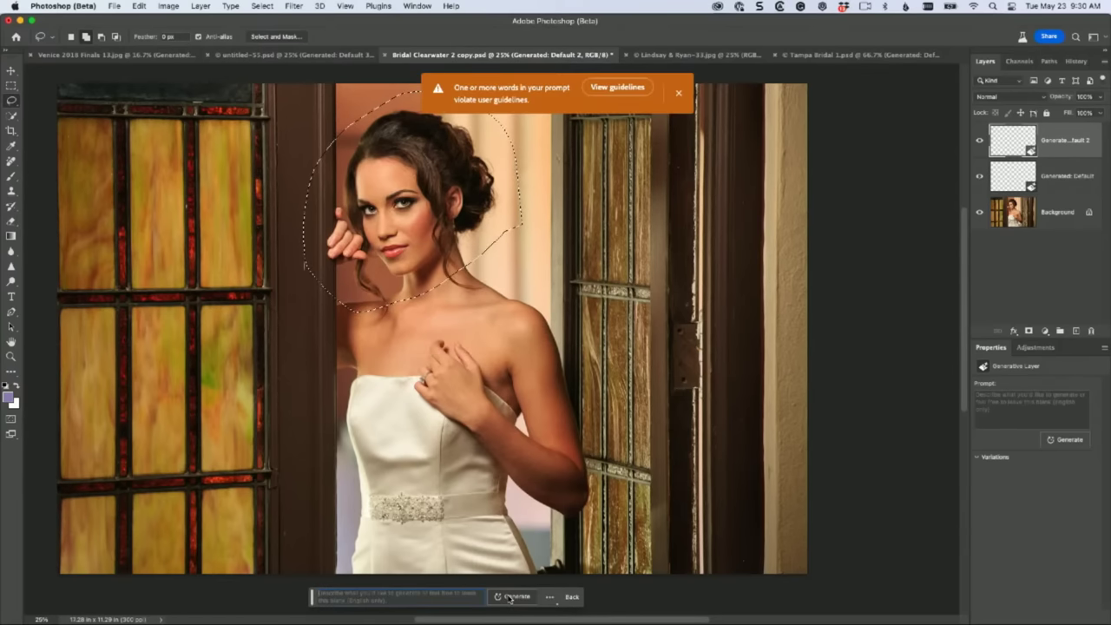
click(679, 93)
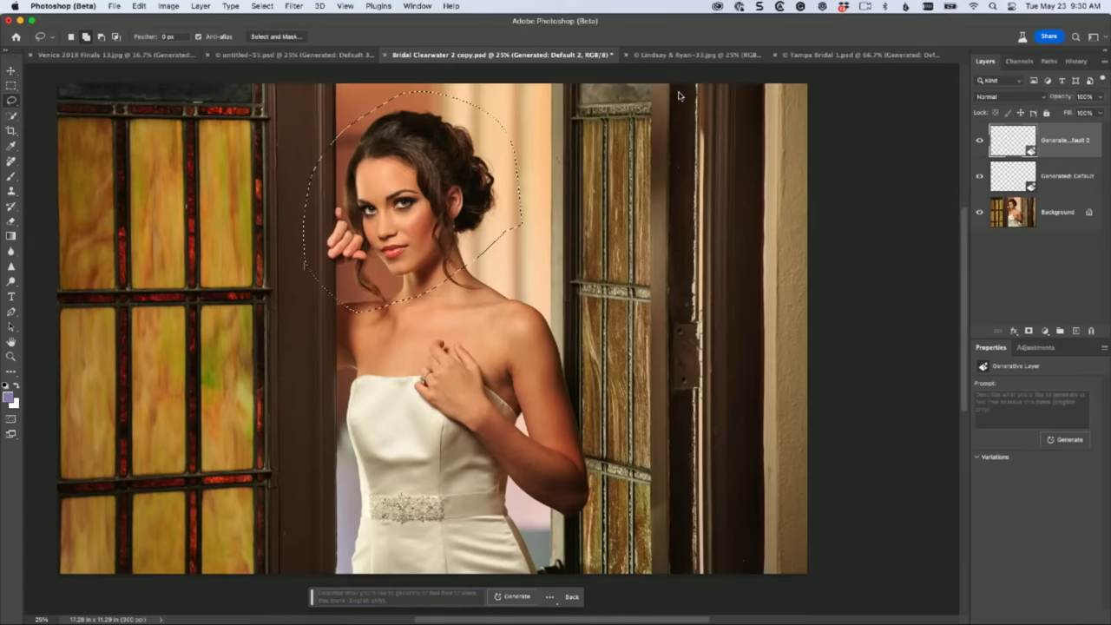
key(super+d)
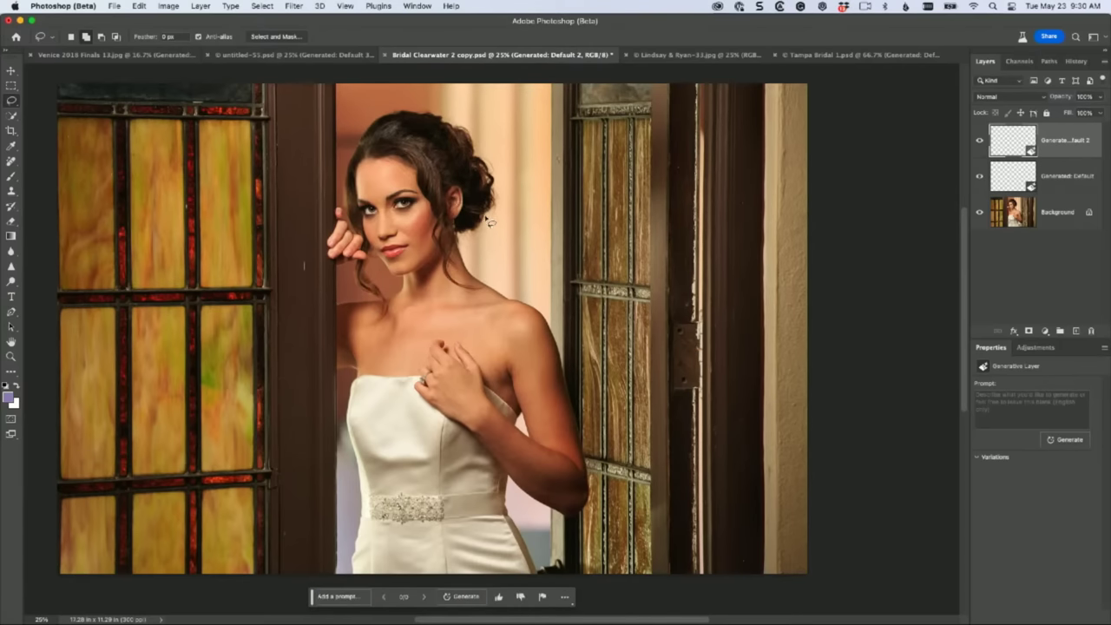
Step: Lasso around the bride's hair, excluding her face, and run Generative Fill with the prompt "Bridal Tiara"
mouse_move(493, 224)
mouse_down()
mouse_move(464, 249)
mouse_move(415, 182)
mouse_move(382, 169)
mouse_move(354, 185)
mouse_move(347, 167)
mouse_up()
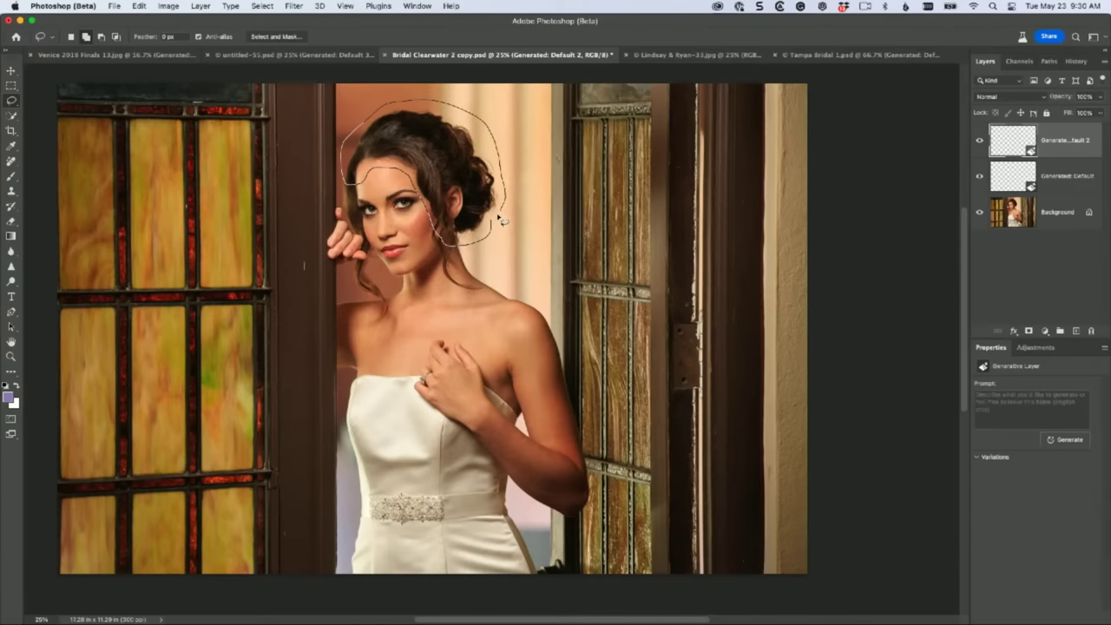
drag(503, 222, 500, 222)
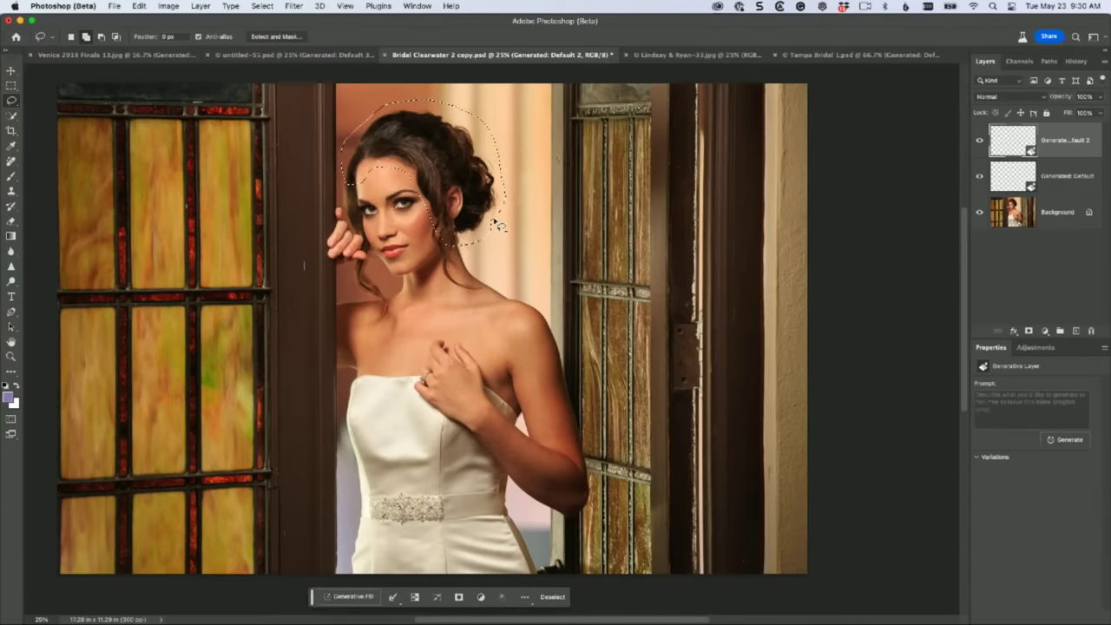
click(350, 597)
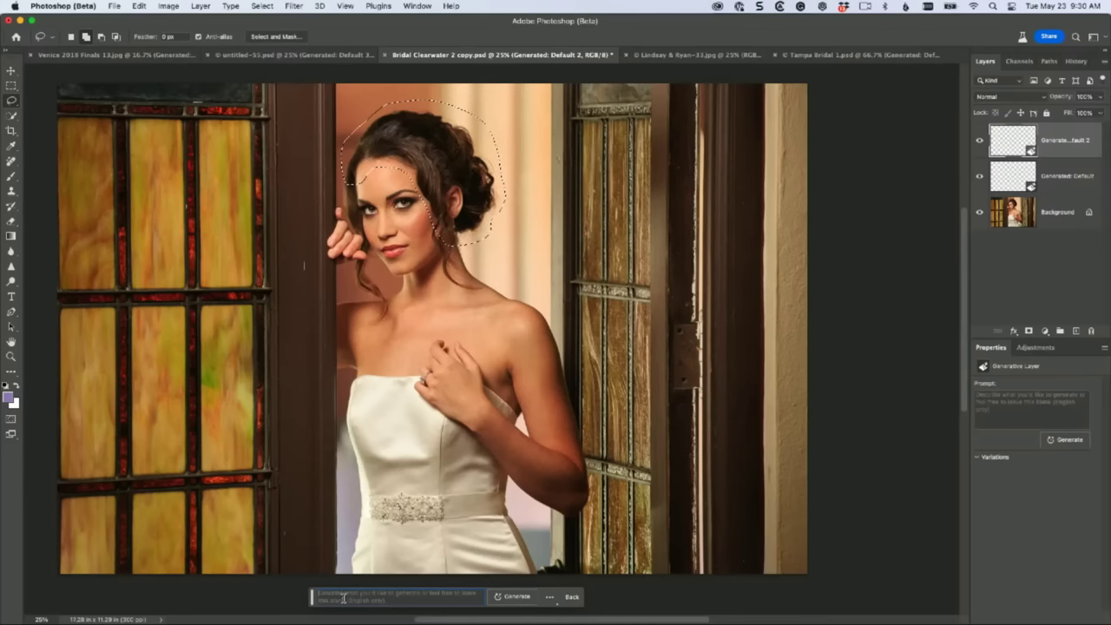
text(re)
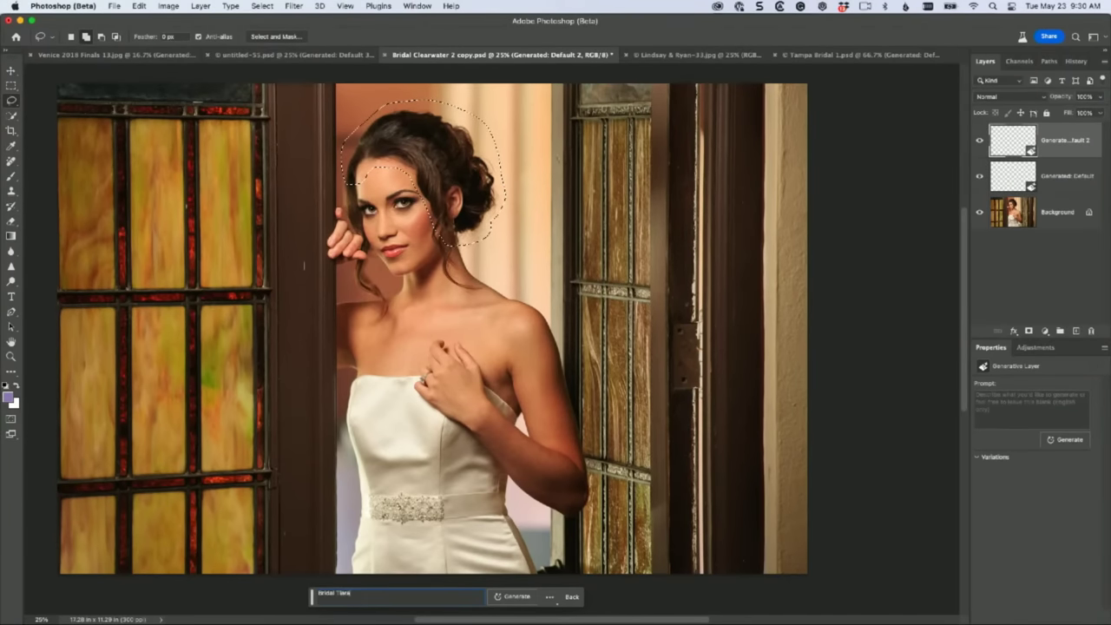
click(507, 603)
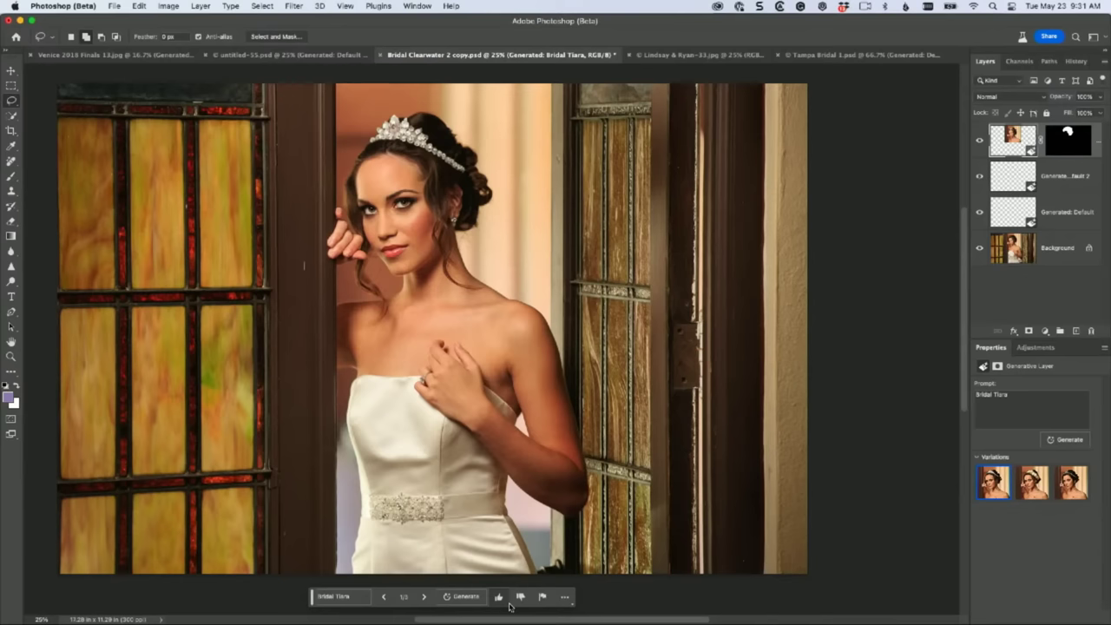
Step: Preview the second and third tiara variations, generate another set and step through to its third variation
click(1038, 495)
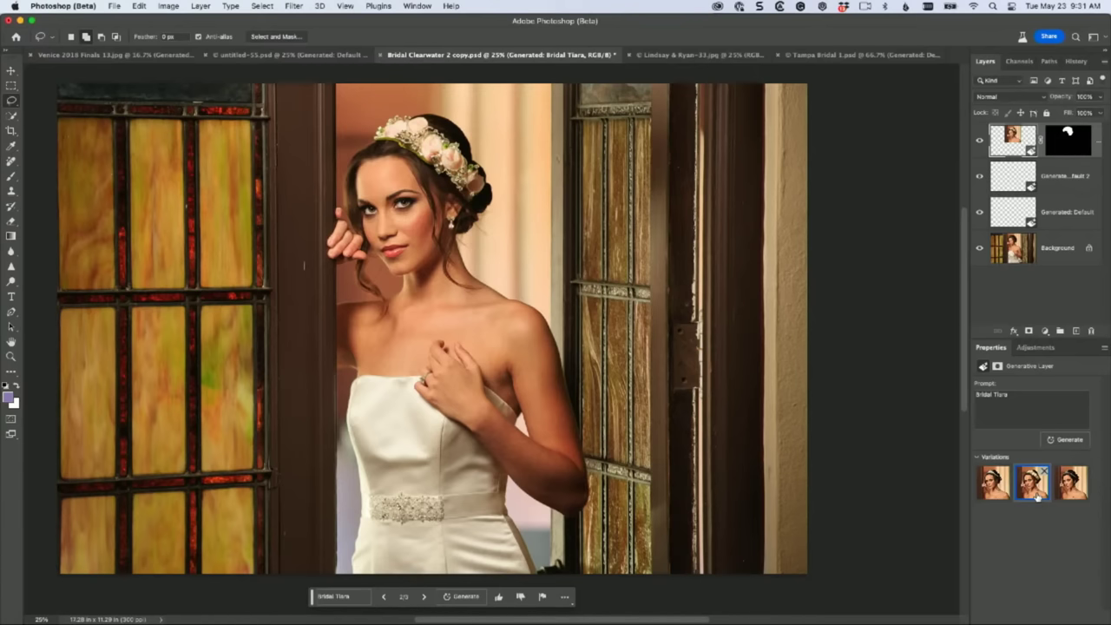
click(1070, 494)
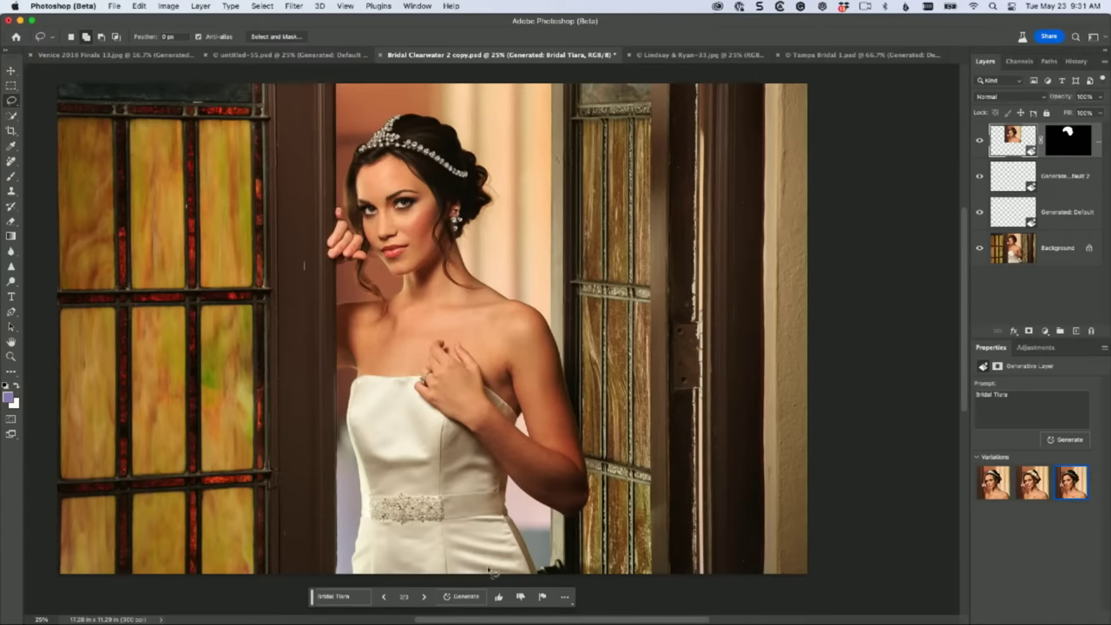
click(463, 598)
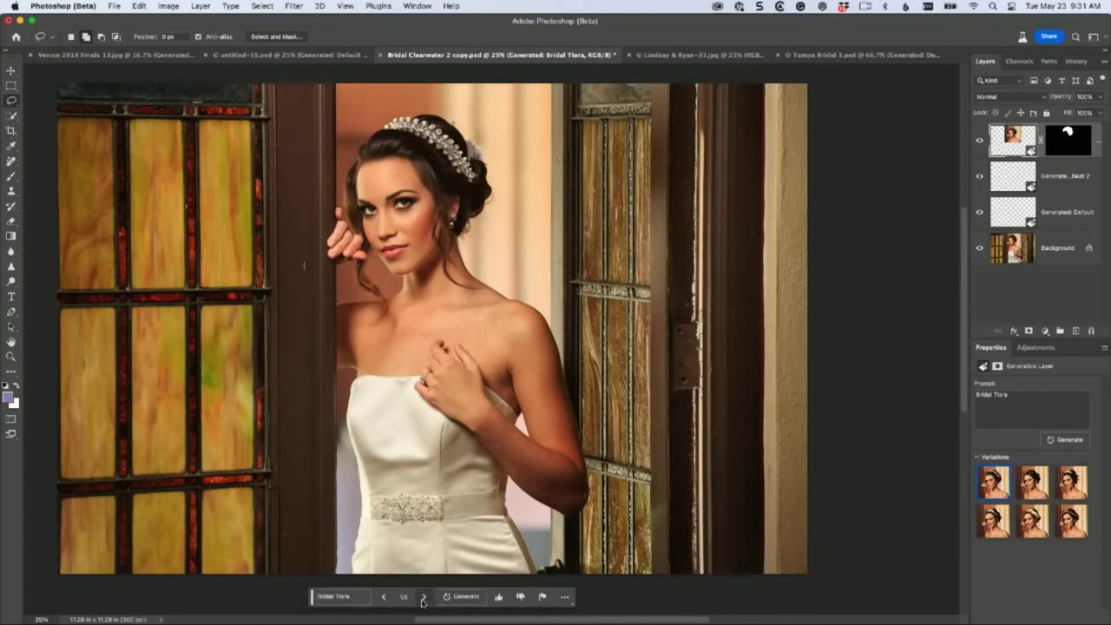
click(424, 598)
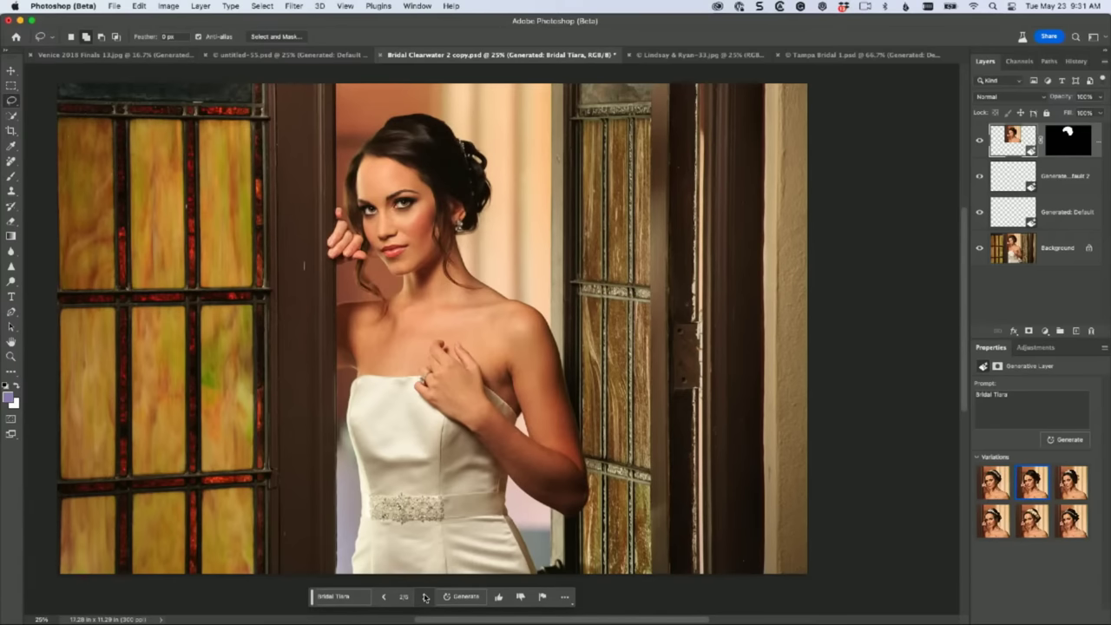
click(424, 598)
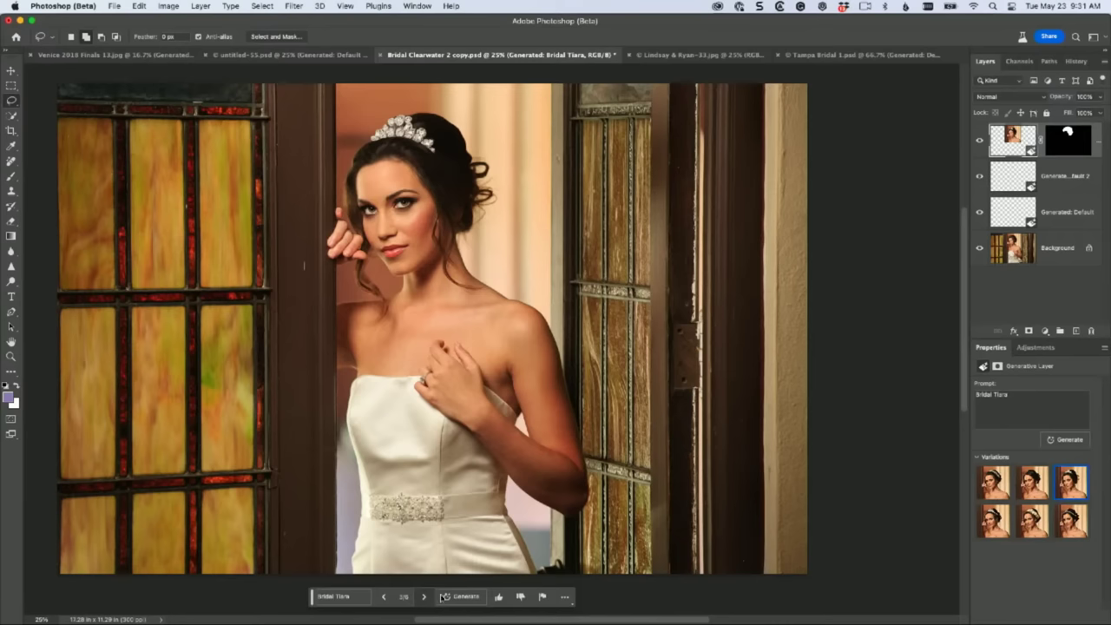
Step: Generate two more sets of tiara variations, browse them and choose the third variation of the newest set
click(466, 597)
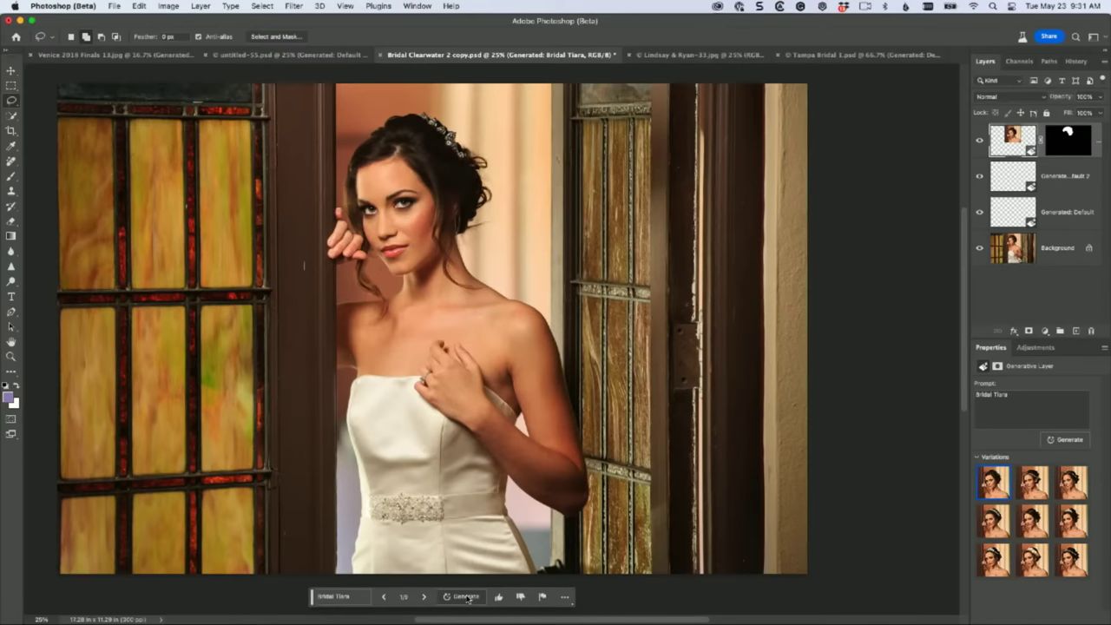
click(423, 597)
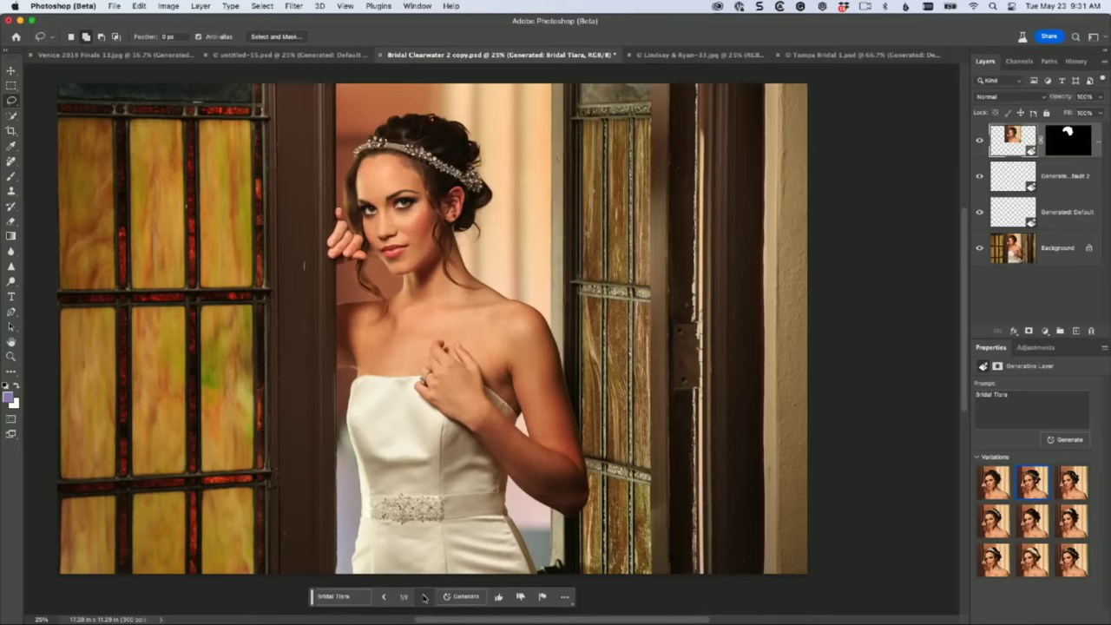
click(424, 596)
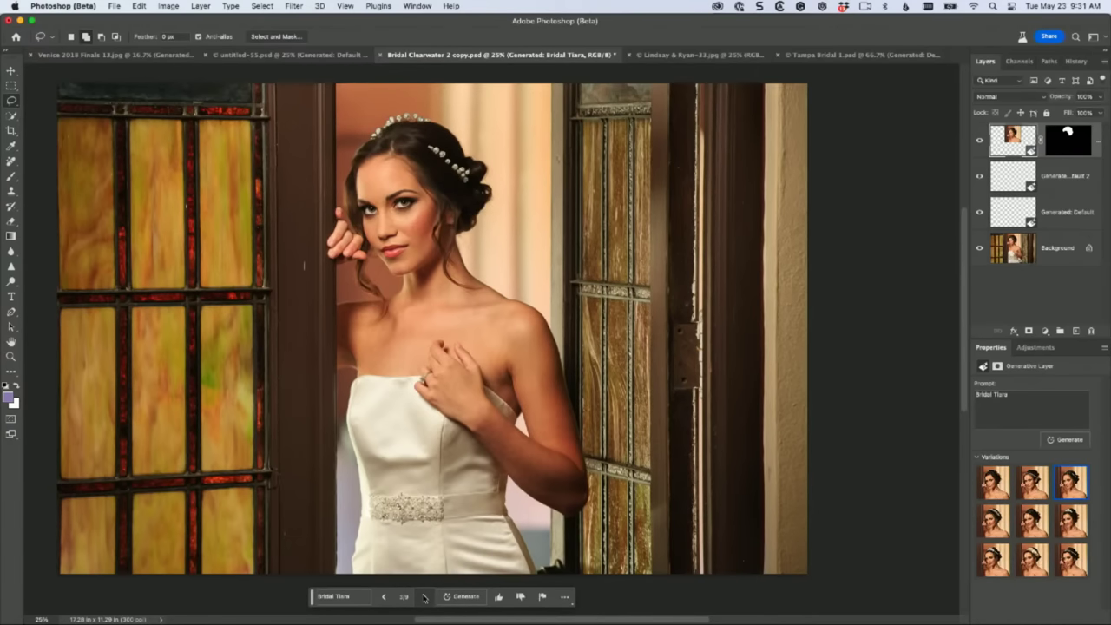
click(467, 596)
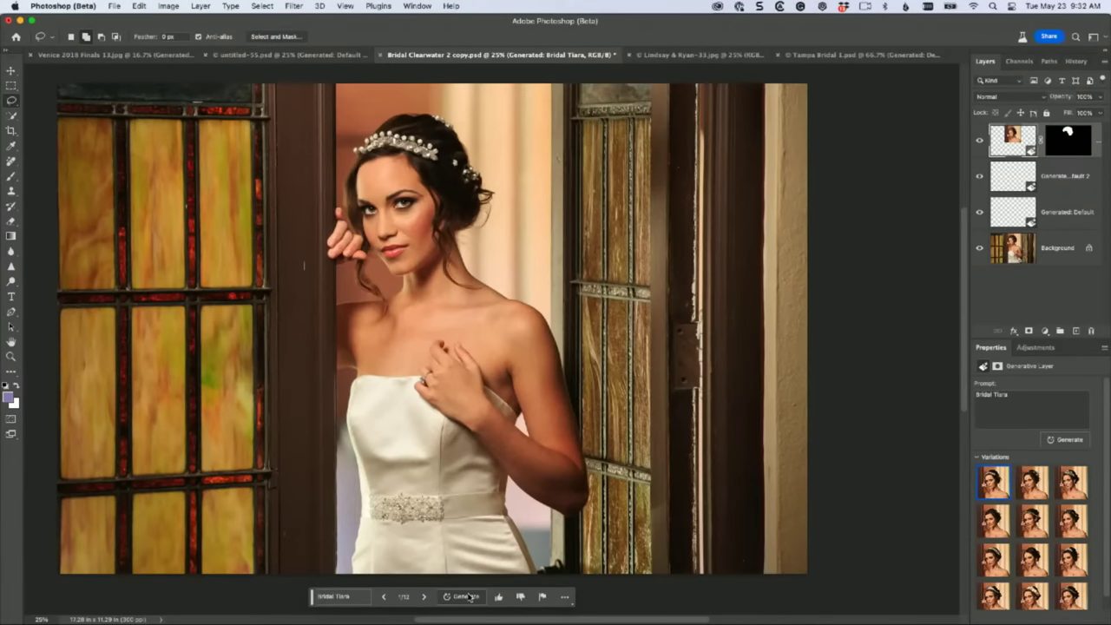
click(1024, 486)
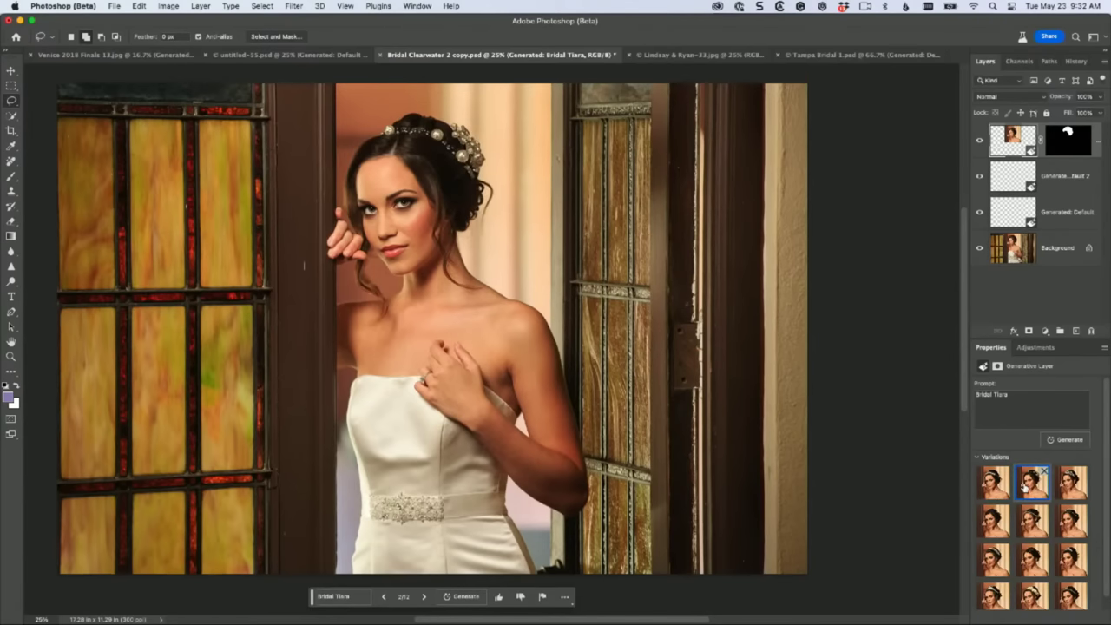
click(1069, 488)
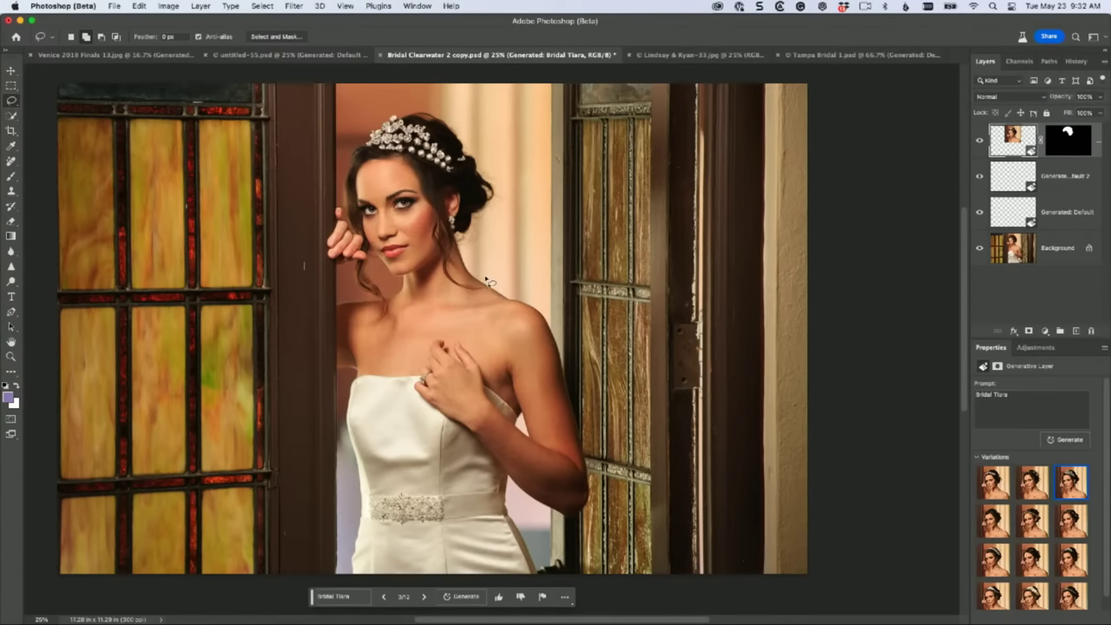
Step: Lasso a V-shaped band around the bride's neck, generate a "Bridal Necklace" there and choose the third variation
mouse_move(489, 281)
mouse_down()
mouse_move(485, 306)
mouse_move(425, 341)
mouse_move(389, 292)
mouse_move(417, 315)
mouse_move(489, 281)
mouse_up()
click(361, 597)
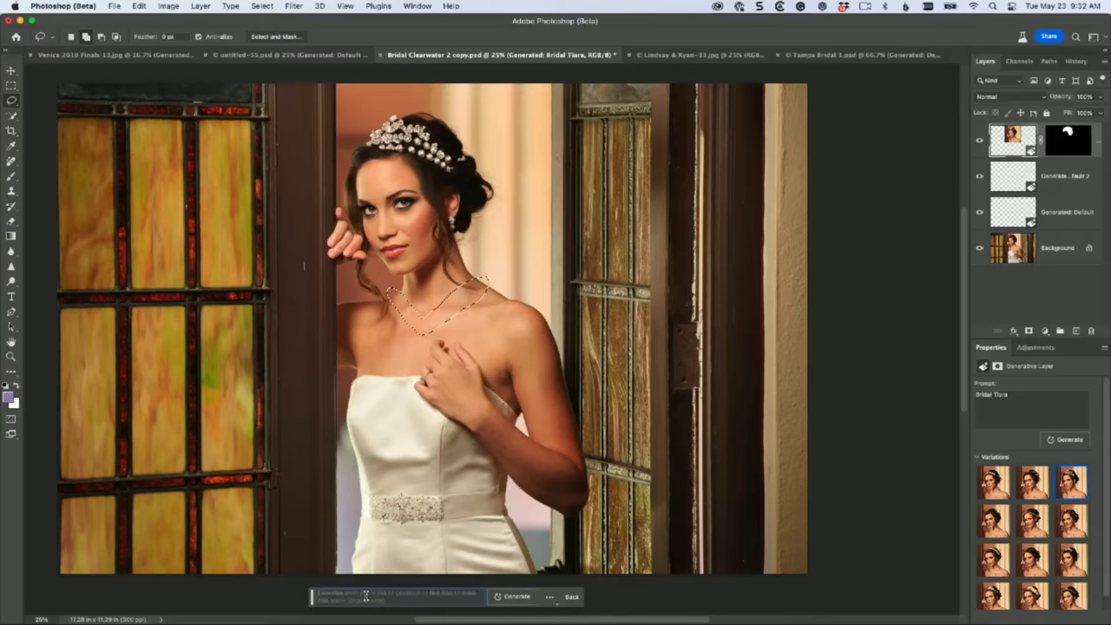
text(Bridal tiar)
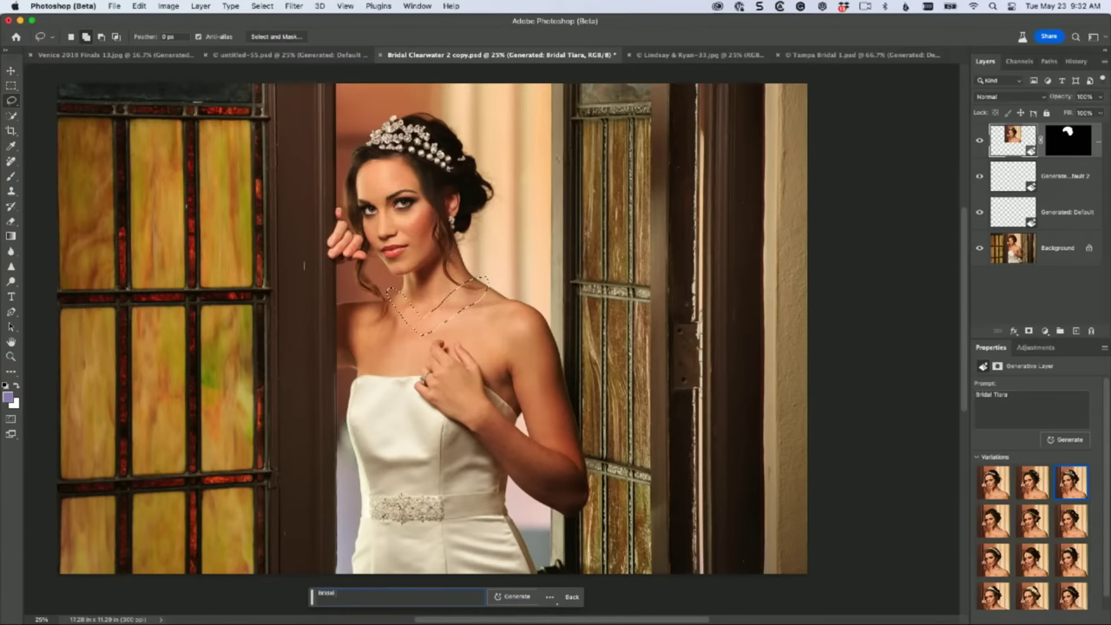
key(BackSpace)
key(BackSpace)
key(BackSpace)
key(BackSpace)
text(Necklace)
click(500, 601)
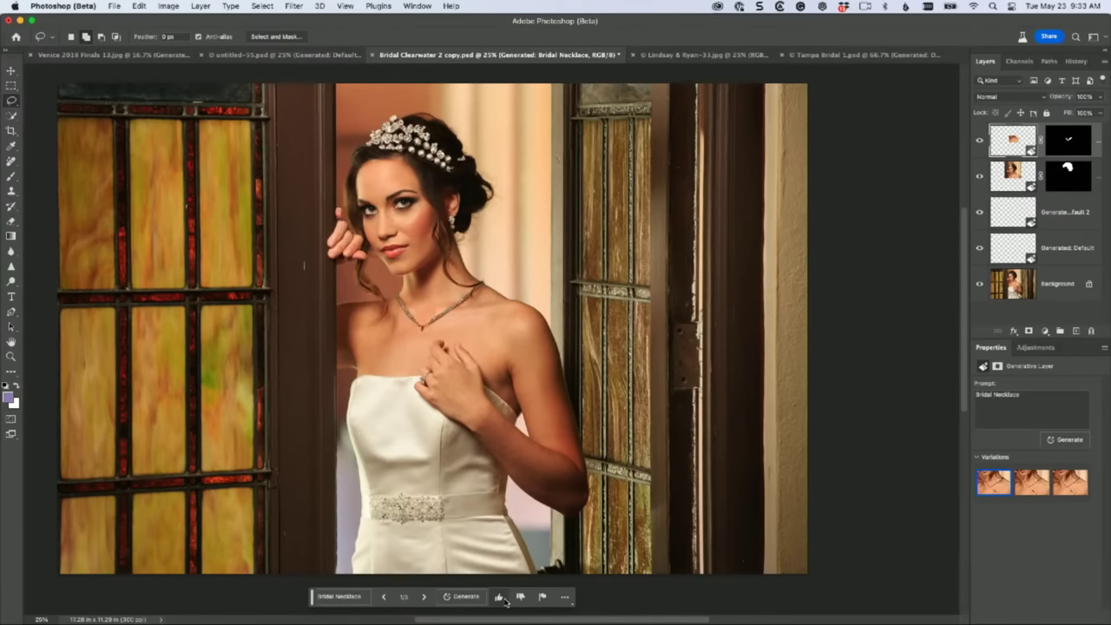
click(1020, 484)
click(1067, 485)
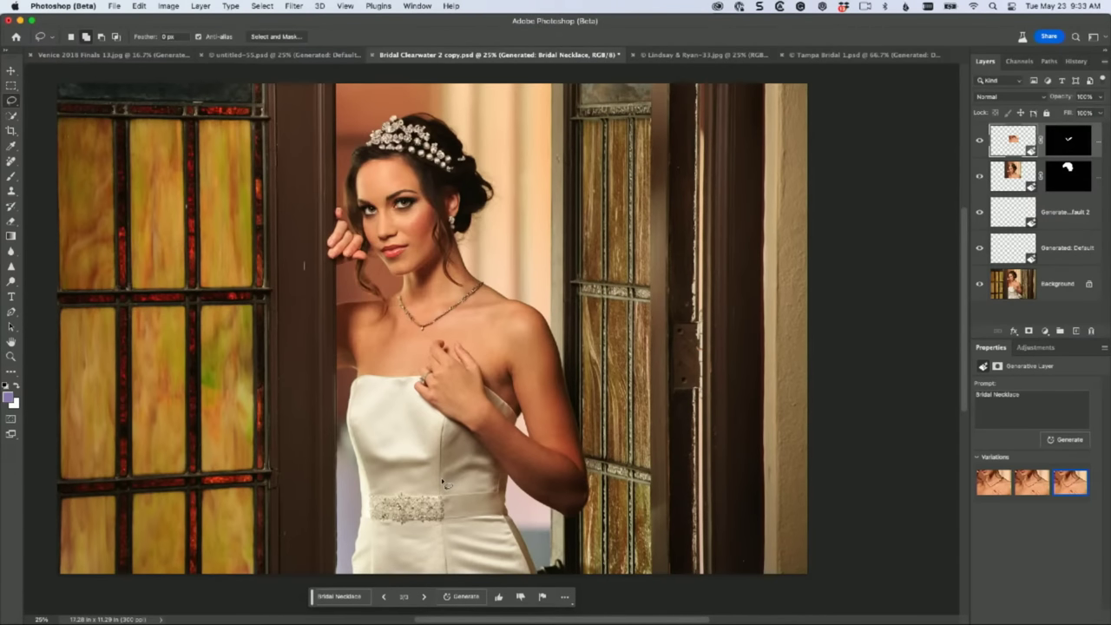
Step: Extend the canvas below the bride photo with the Crop tool to a height of about 18.86 inches
key(super+minus)
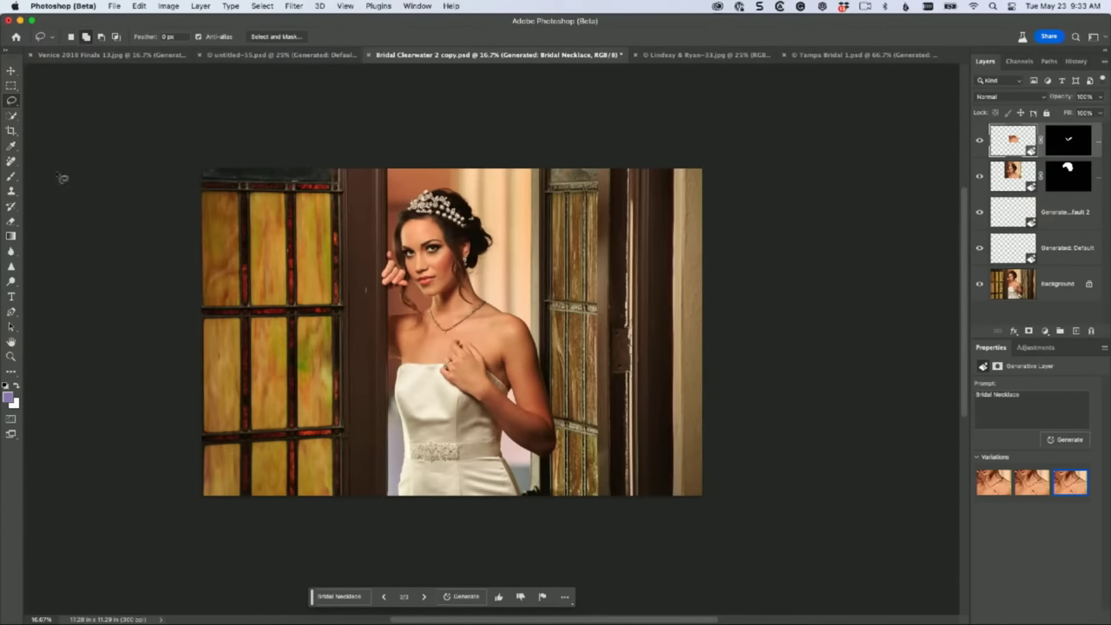
click(11, 130)
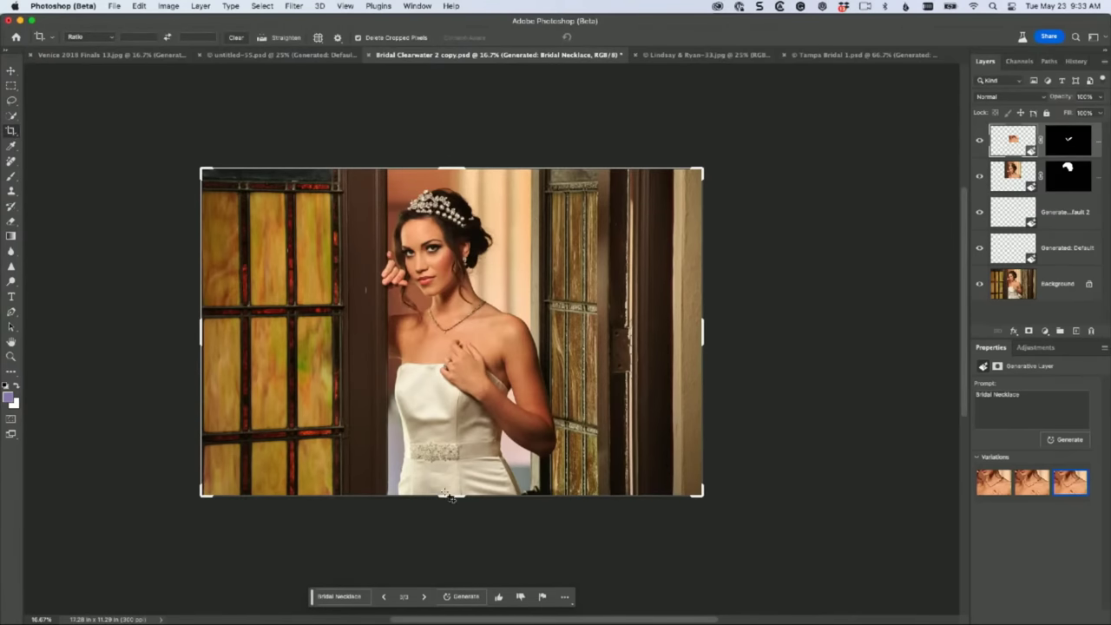
drag(448, 496, 451, 603)
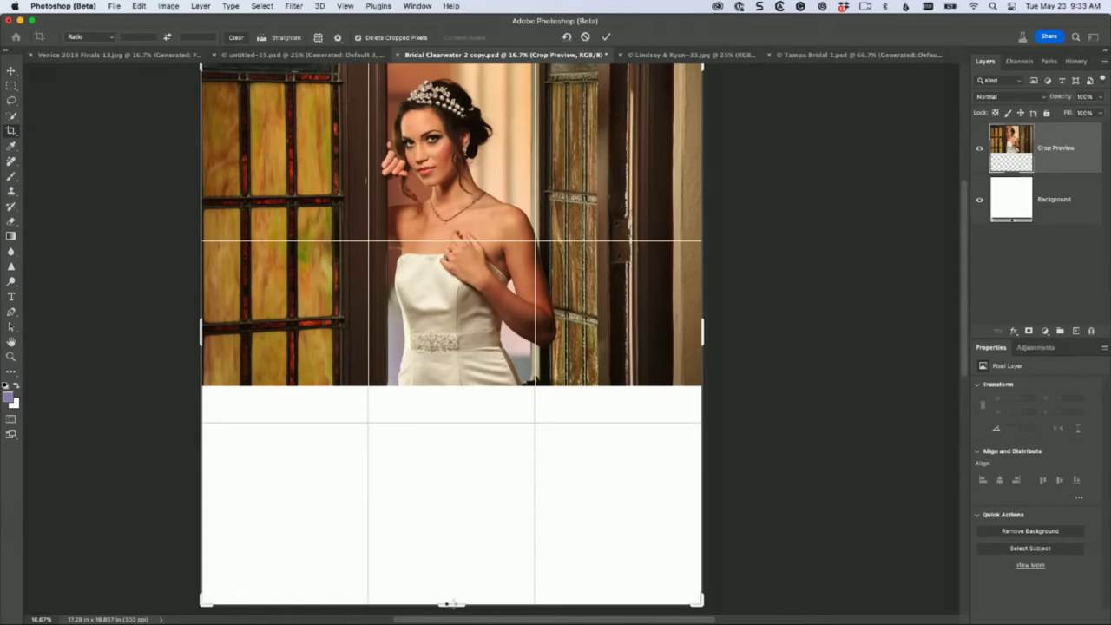
key(Return)
Step: Select the blank area below the photo with a slight overlap into the image and run Generative Fill without a prompt
click(11, 86)
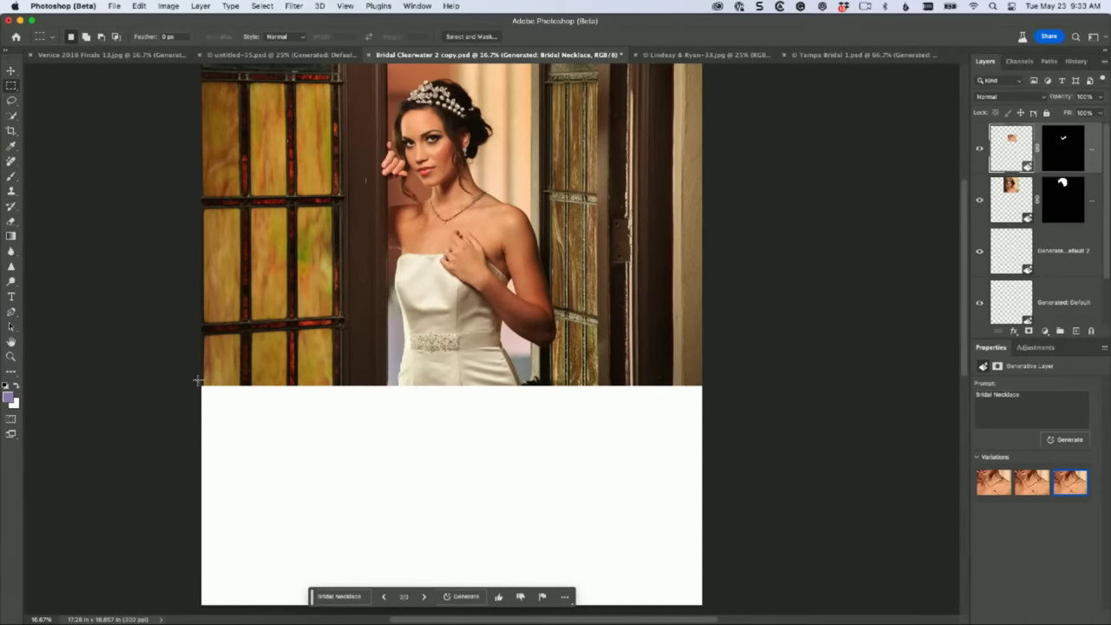
drag(197, 380, 714, 590)
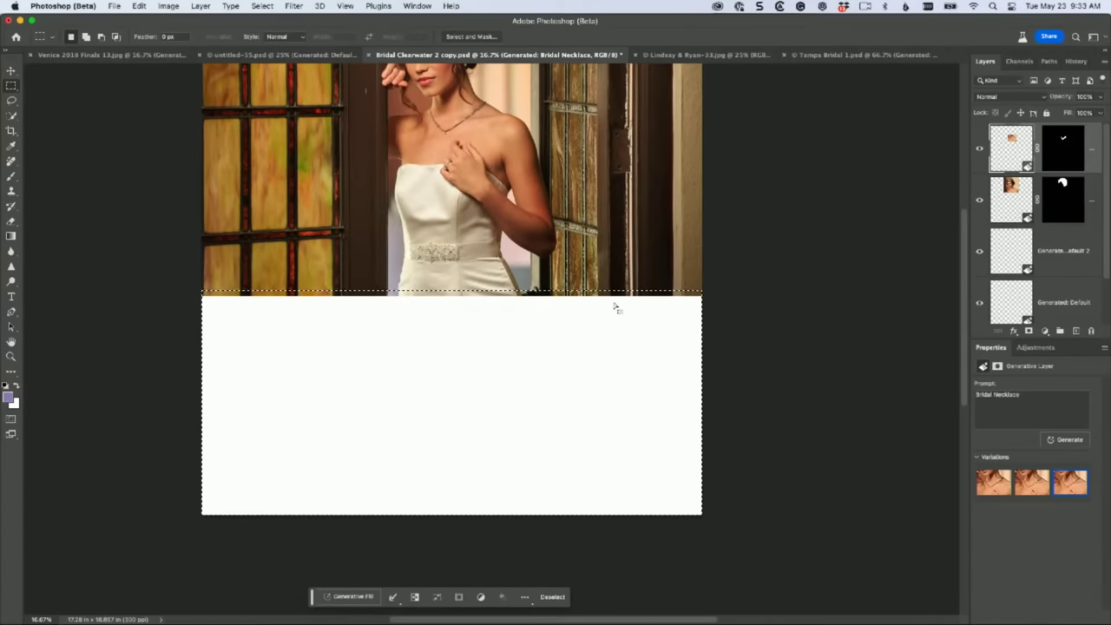
click(351, 597)
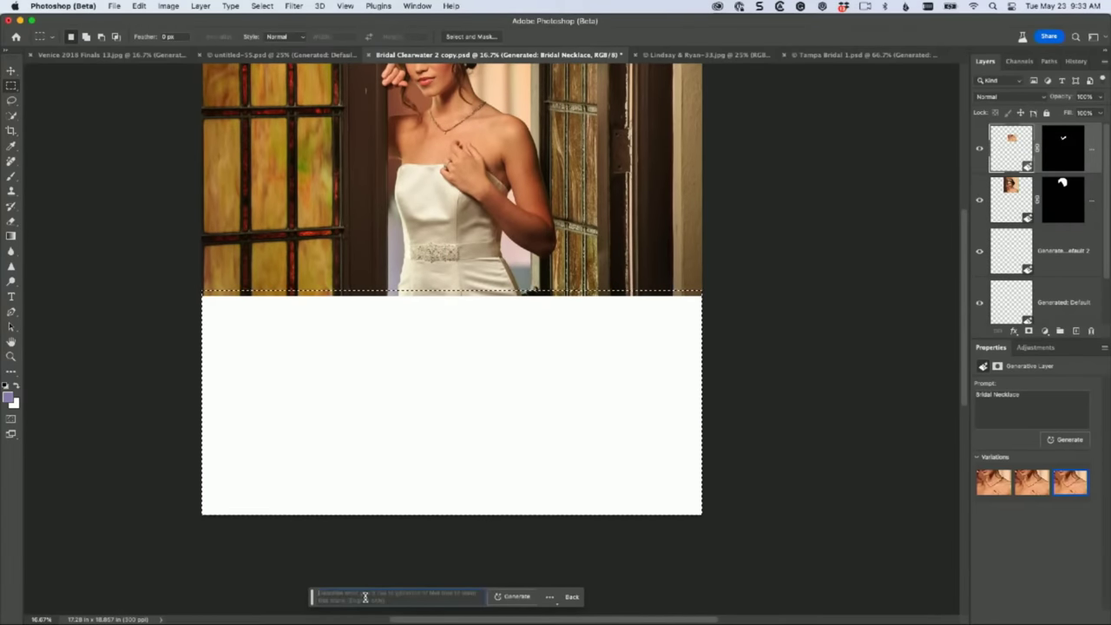
click(512, 598)
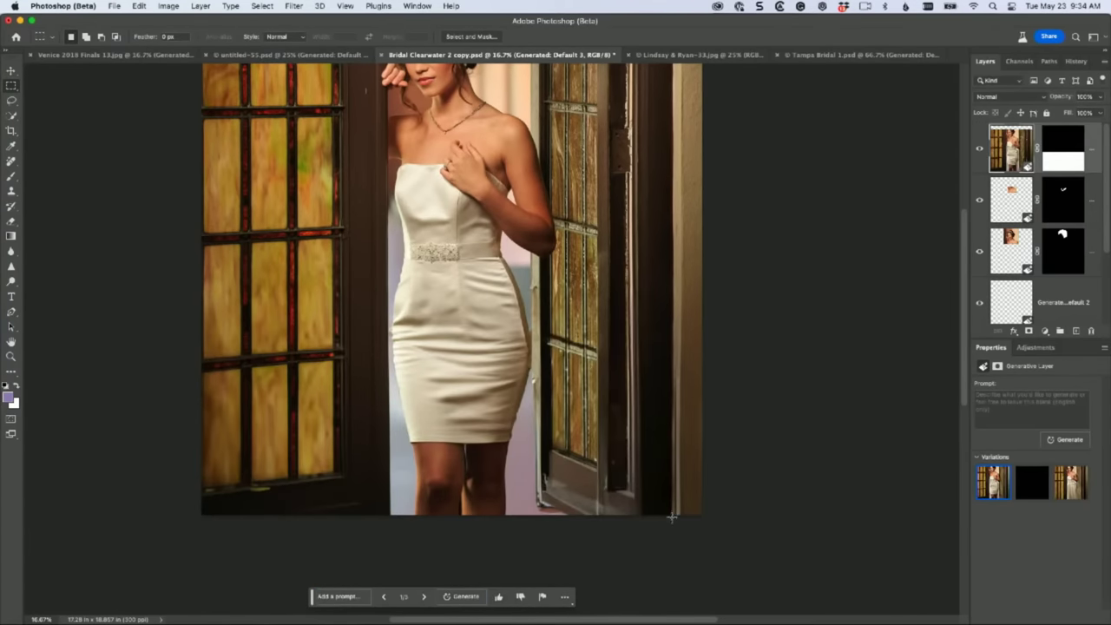
Step: Delete the black variation of the extended lower area and choose the one with the long gown
scroll(729, 470, up, 3)
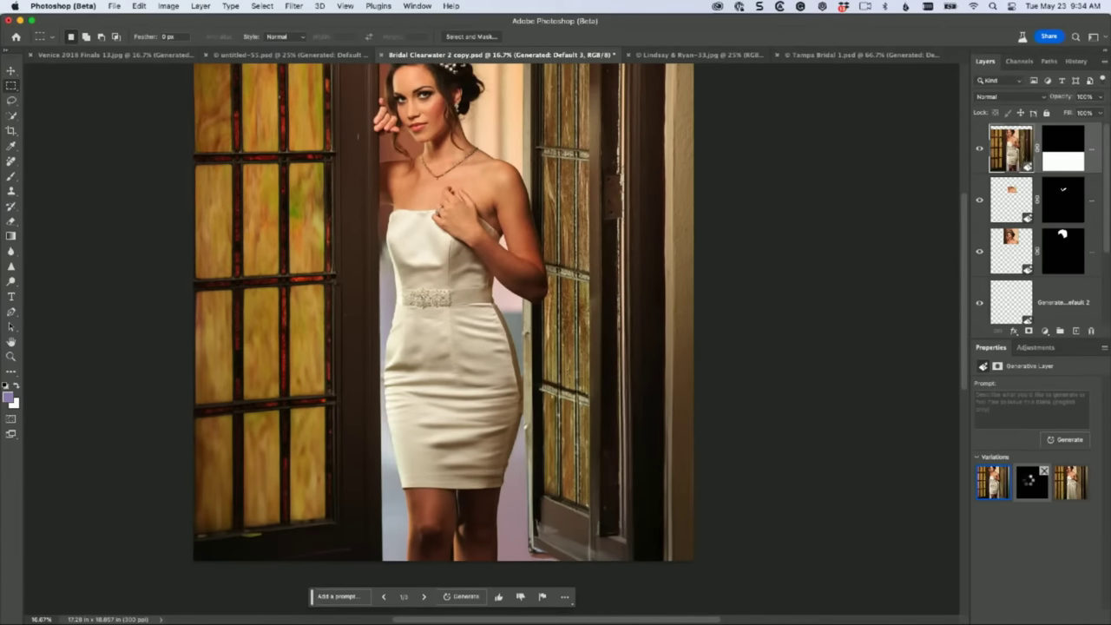
click(1029, 485)
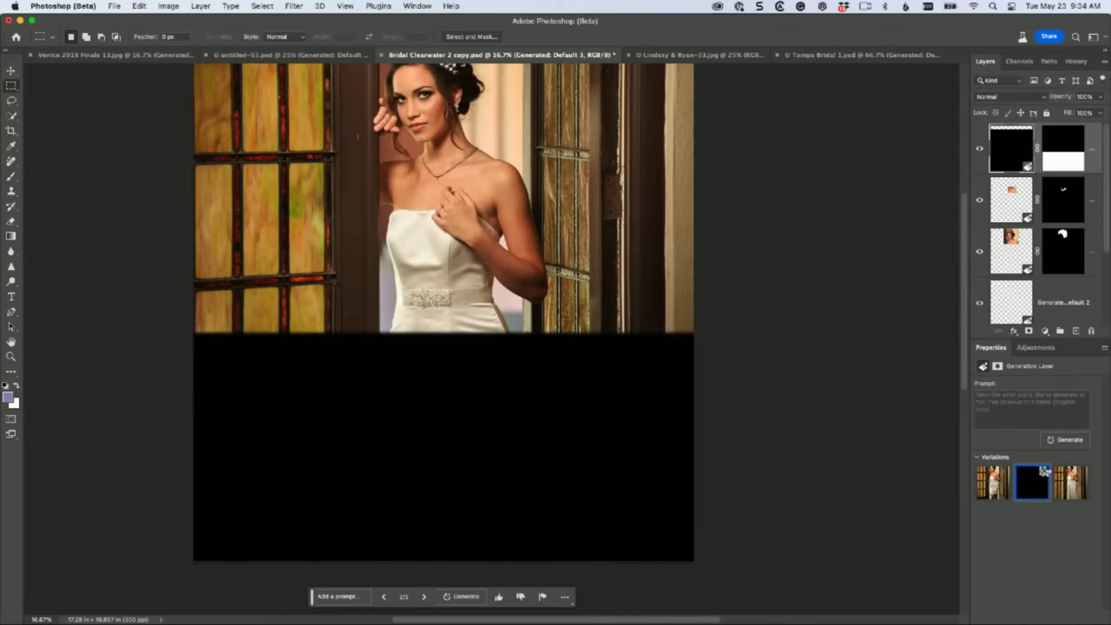
click(1043, 471)
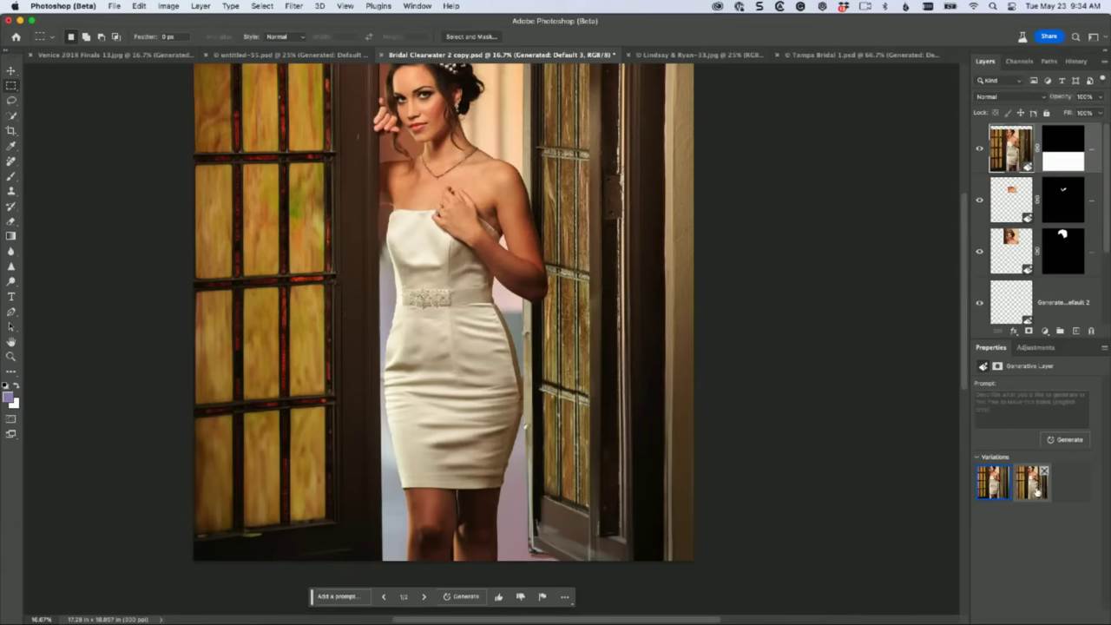
click(1038, 492)
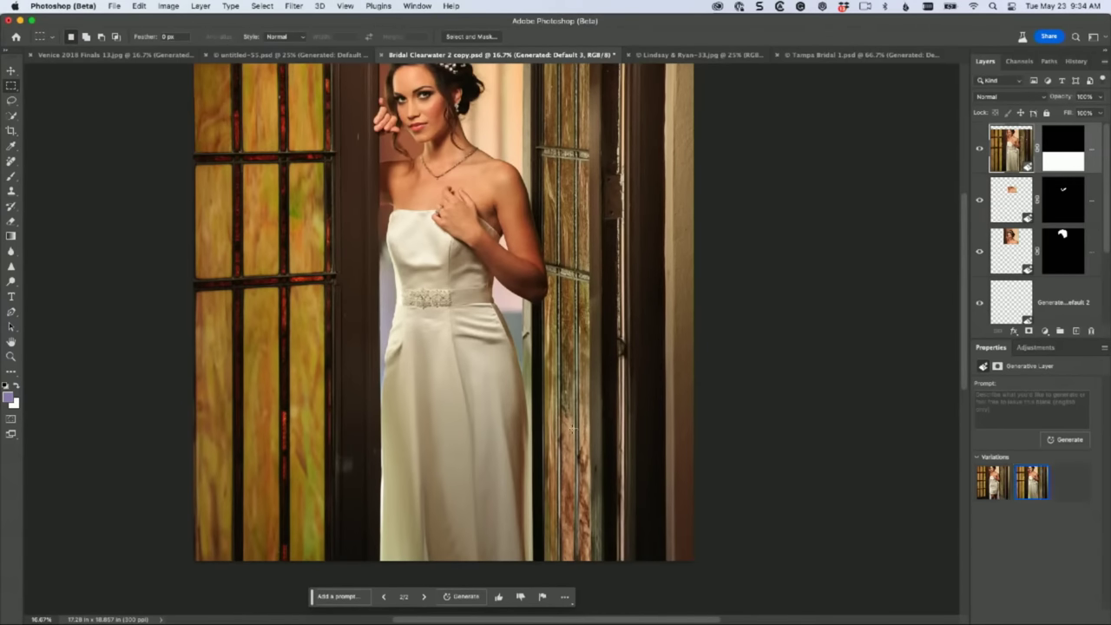
Step: Generate another set of variations for the lower area, delete the black one and choose the short-dress version
click(465, 597)
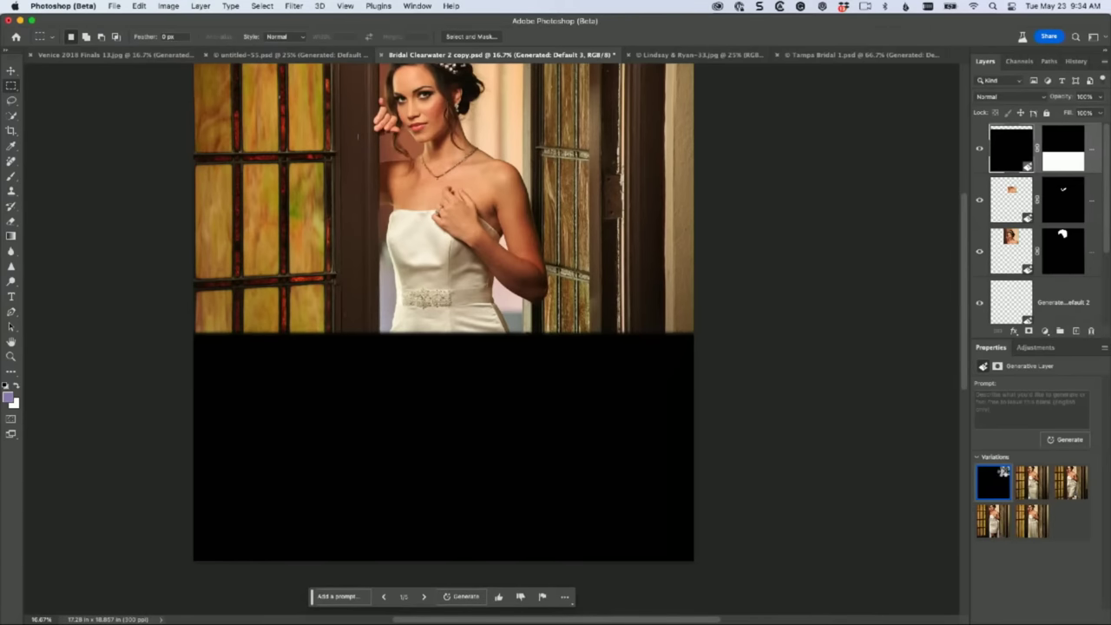
click(1004, 472)
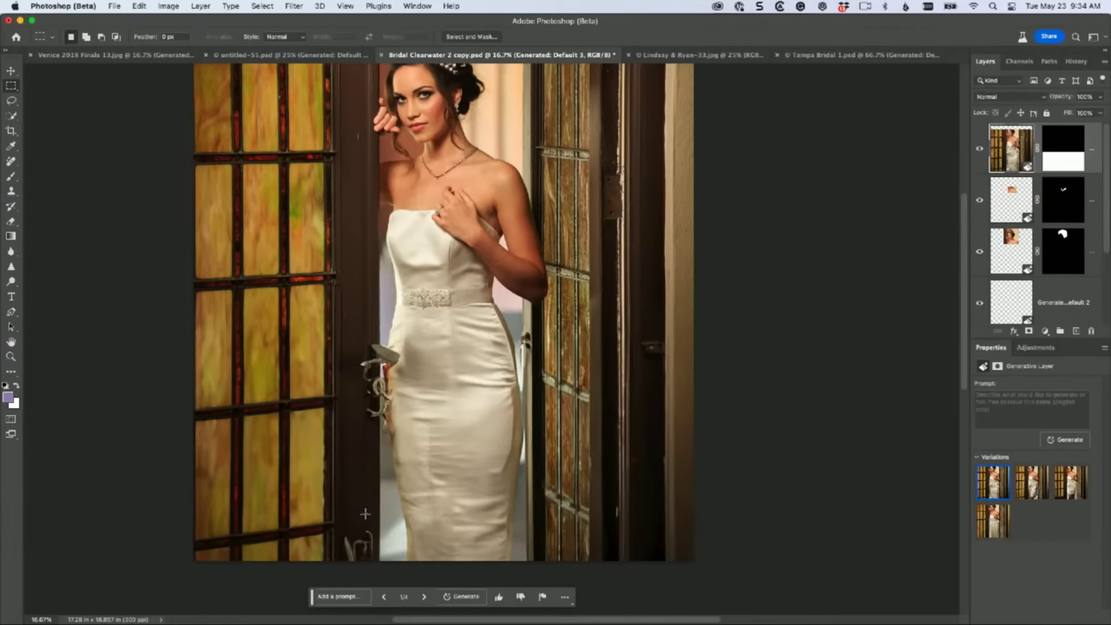
click(1065, 487)
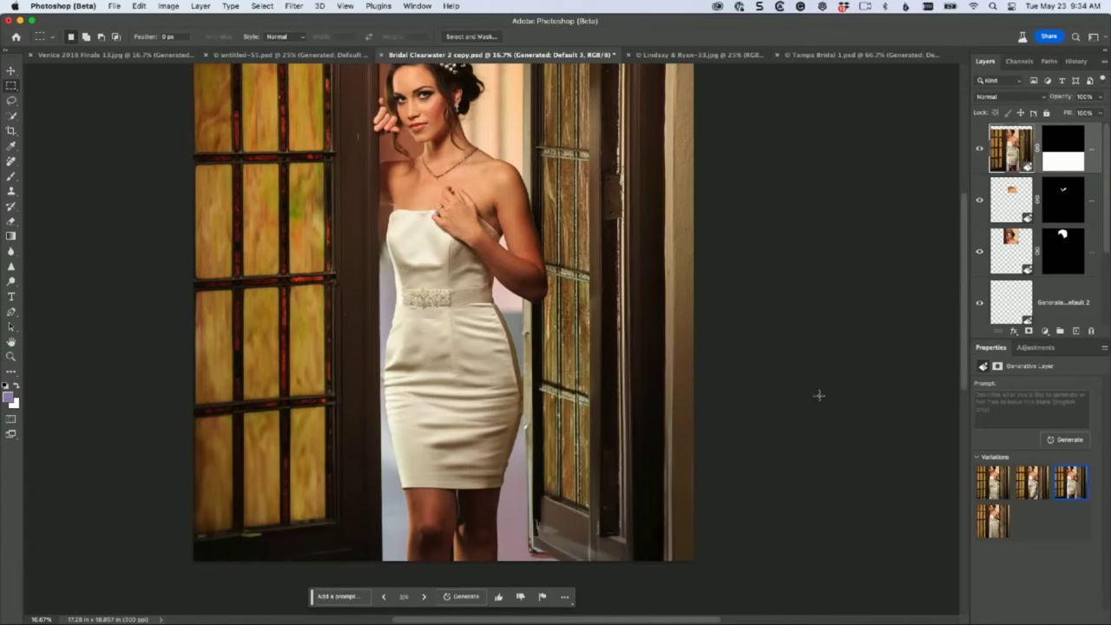
scroll(819, 391, up, 2)
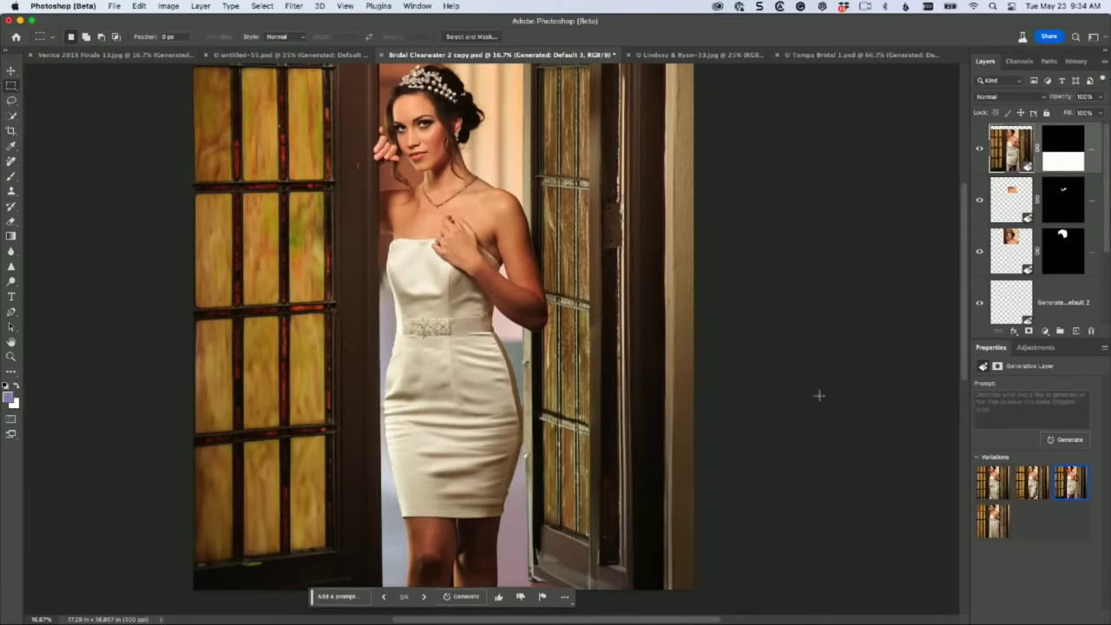
Step: Lasso the dress area from the bust down to the legs and run Generative Fill with the prompt "Bridal Gown"
click(12, 102)
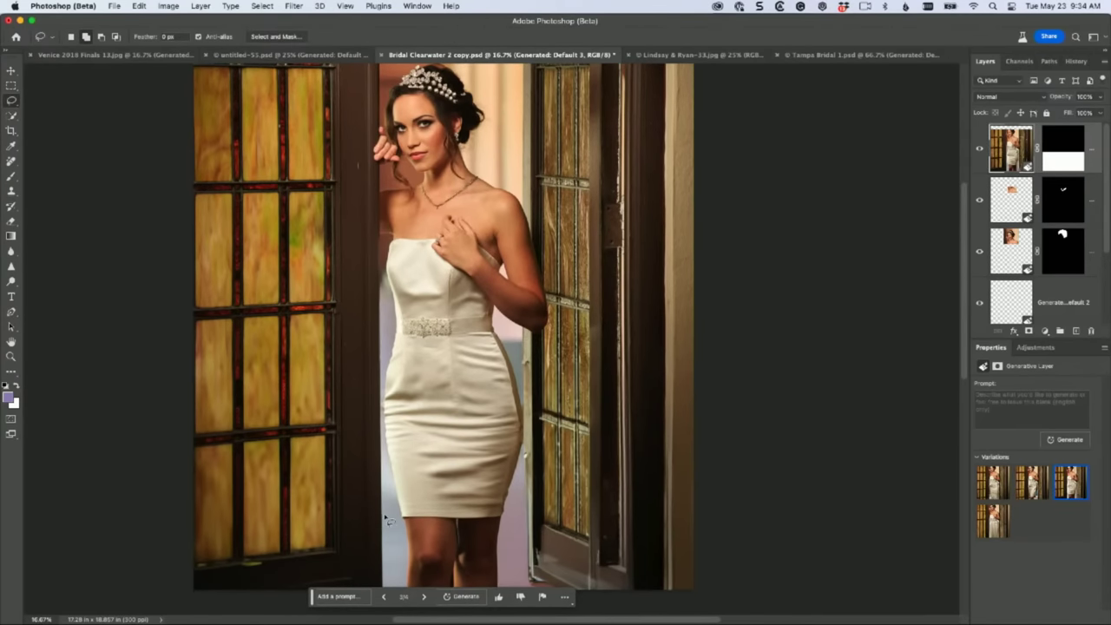
scroll(388, 519, down, 1)
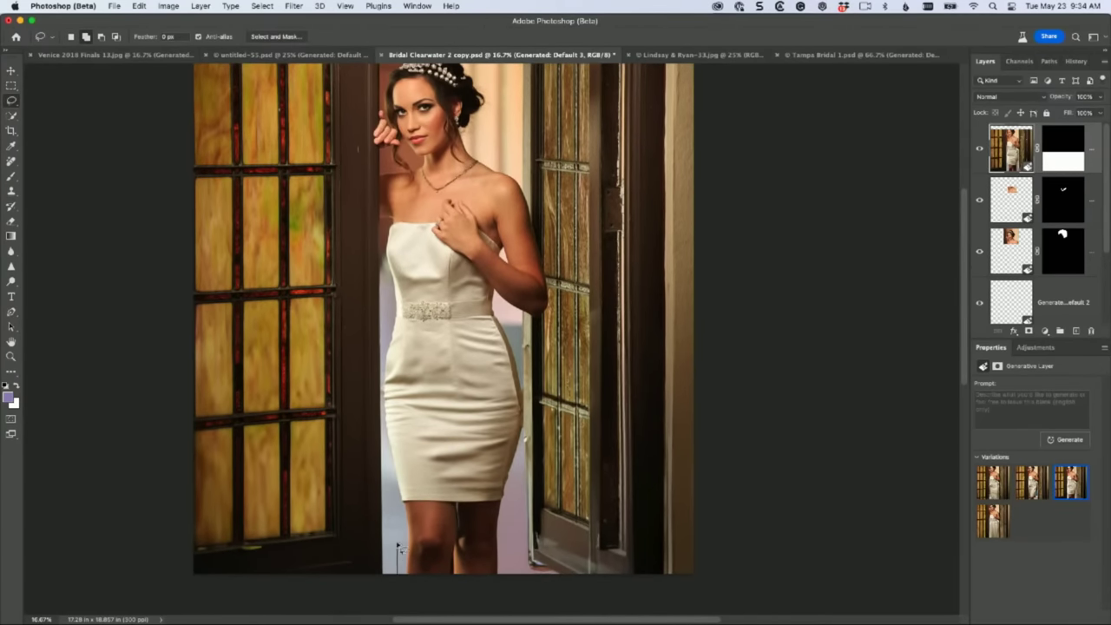
mouse_move(398, 546)
mouse_down()
mouse_move(374, 379)
mouse_move(383, 257)
mouse_move(390, 230)
mouse_move(464, 201)
mouse_move(513, 261)
mouse_move(535, 416)
mouse_move(511, 573)
mouse_move(480, 593)
mouse_up()
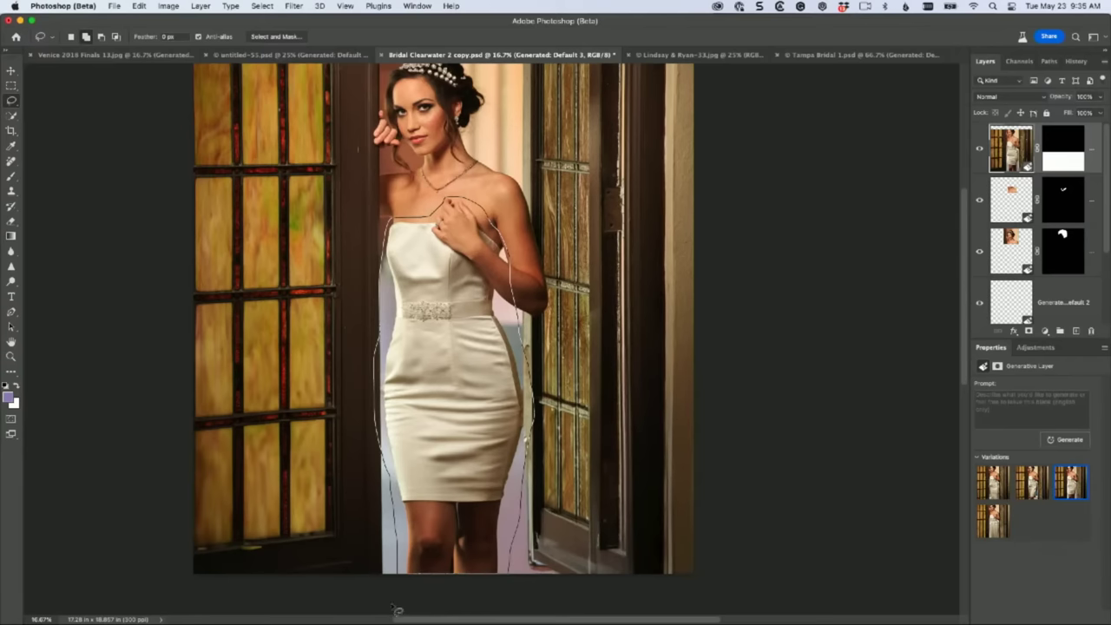
drag(397, 611, 392, 604)
click(356, 598)
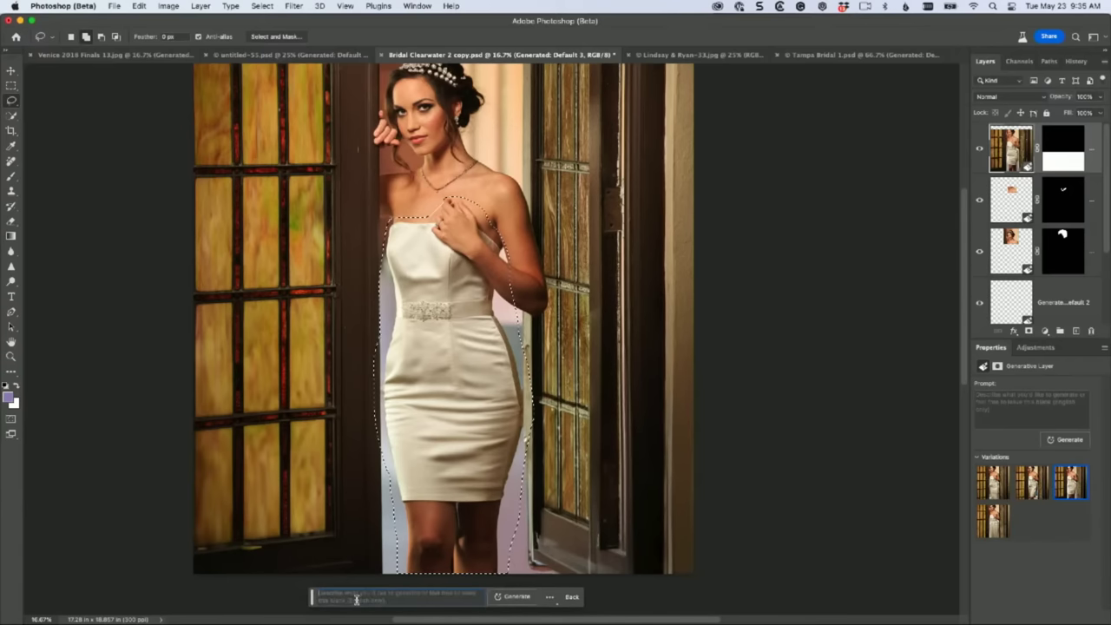
text(wn)
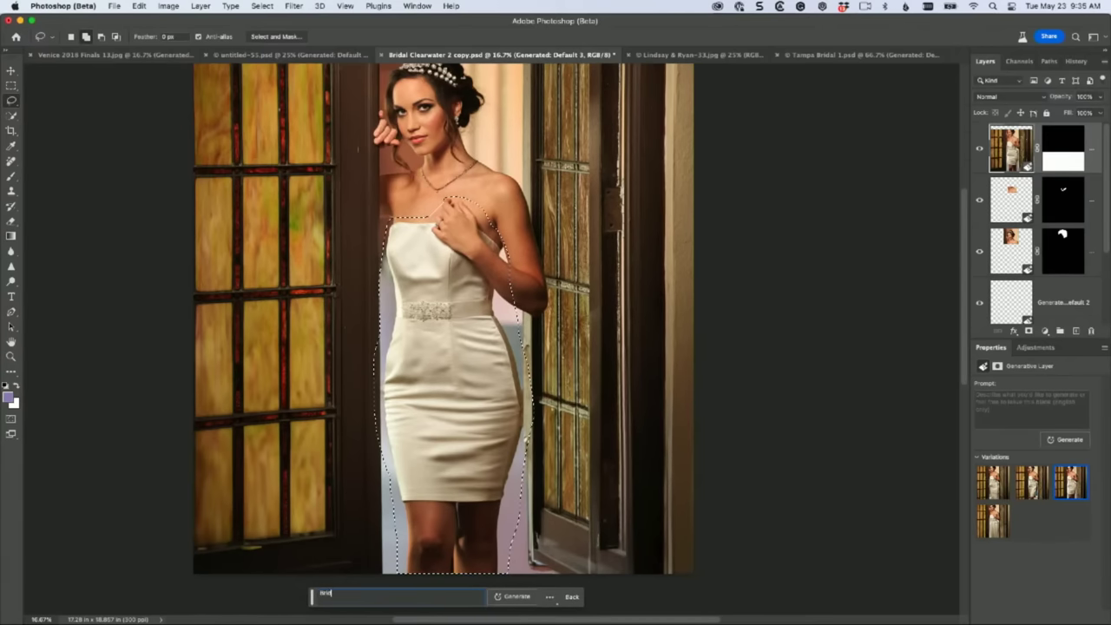
click(512, 596)
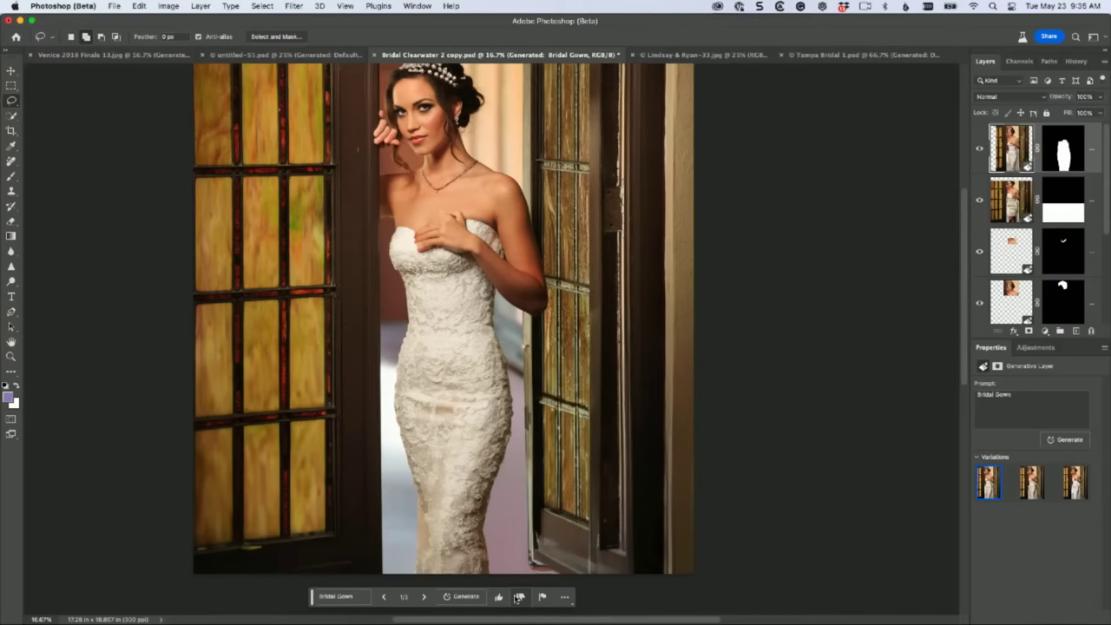
Step: Subtract the generated hand from the Bridal Gown layer's mask to bring back the original hand, undoing the extra stroke over the bodice
key(super+equal)
key(super+equal)
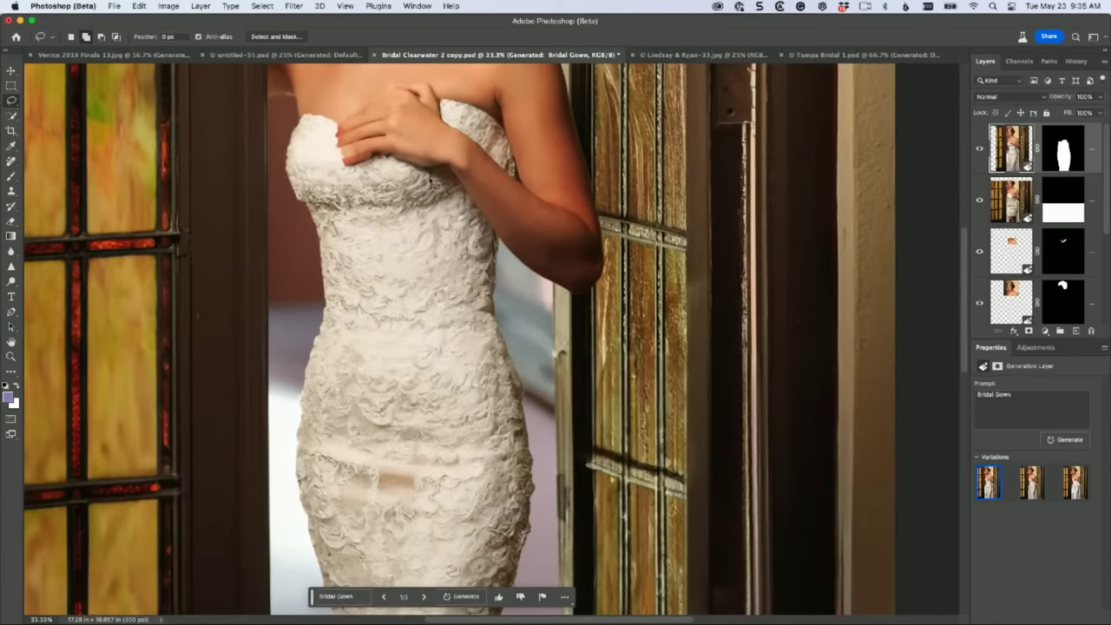
drag(431, 180, 464, 326)
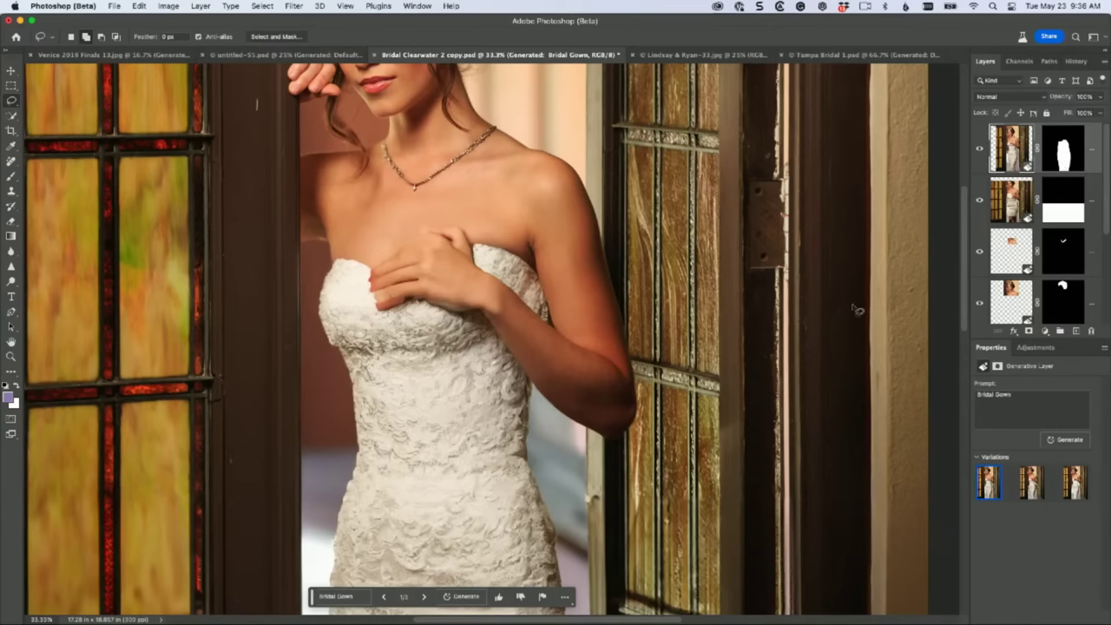
click(1067, 162)
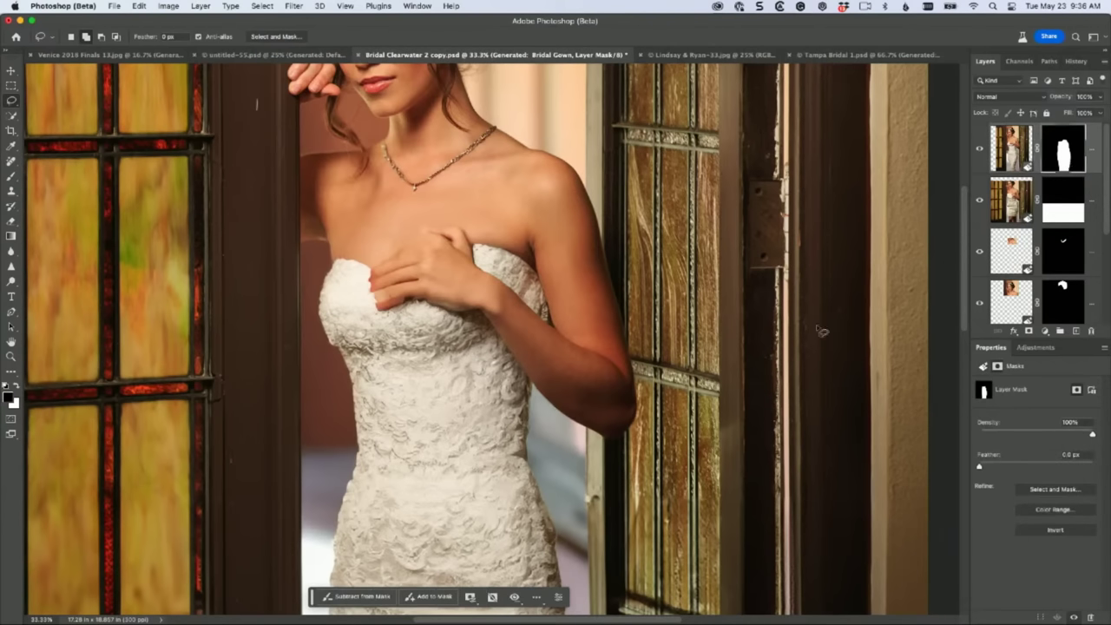
click(383, 594)
mouse_move(447, 234)
mouse_down()
mouse_move(420, 233)
mouse_move(456, 243)
mouse_move(404, 257)
mouse_move(416, 255)
mouse_move(401, 271)
mouse_move(414, 257)
mouse_move(432, 286)
mouse_move(495, 299)
mouse_move(461, 230)
mouse_move(444, 234)
mouse_move(449, 221)
mouse_move(432, 235)
mouse_move(431, 222)
mouse_move(427, 273)
mouse_move(492, 316)
mouse_move(383, 301)
mouse_move(398, 271)
mouse_move(376, 274)
mouse_move(411, 279)
mouse_up()
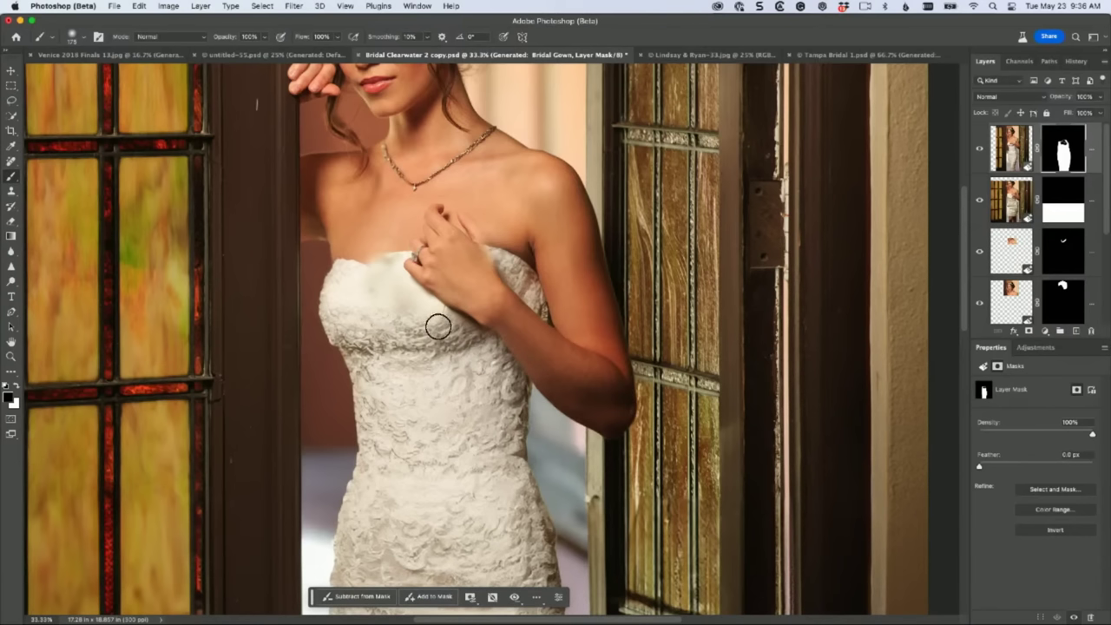
mouse_move(406, 318)
mouse_down()
mouse_move(357, 318)
mouse_move(361, 297)
mouse_move(371, 289)
mouse_move(379, 370)
mouse_up()
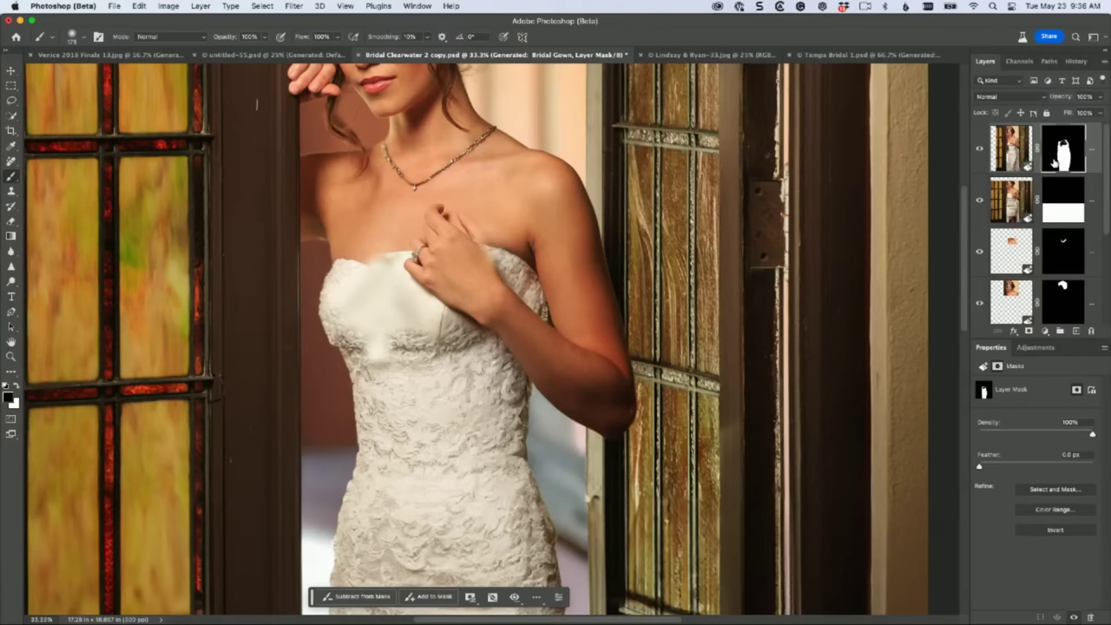
key(super+z)
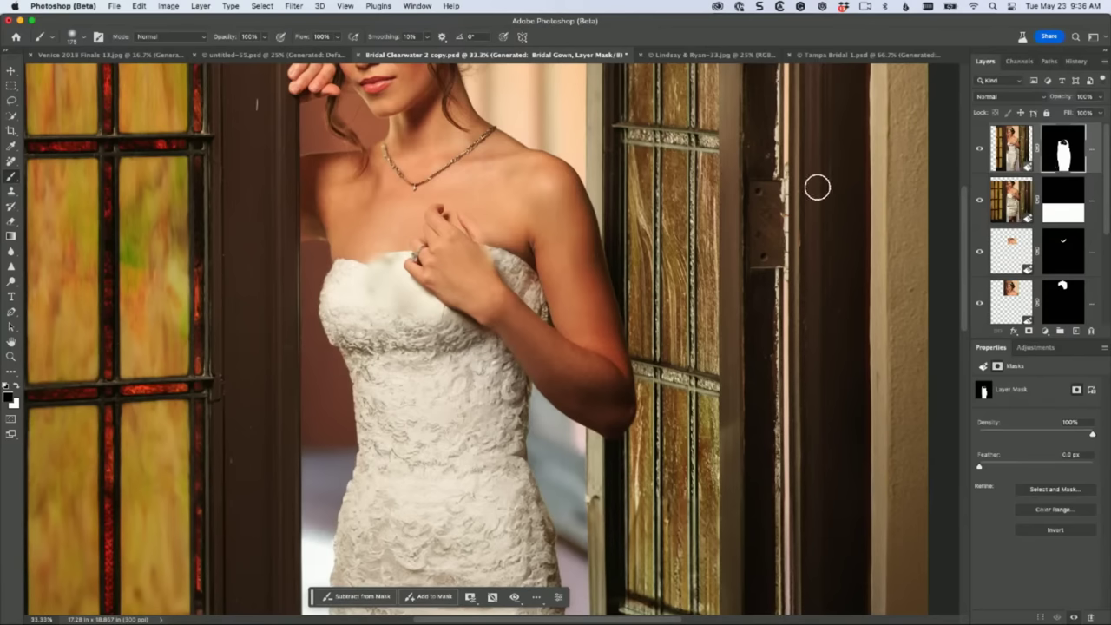
Step: View the whole bridal gown composite, and close its document without saving the changes
key(super+minus)
key(super+minus)
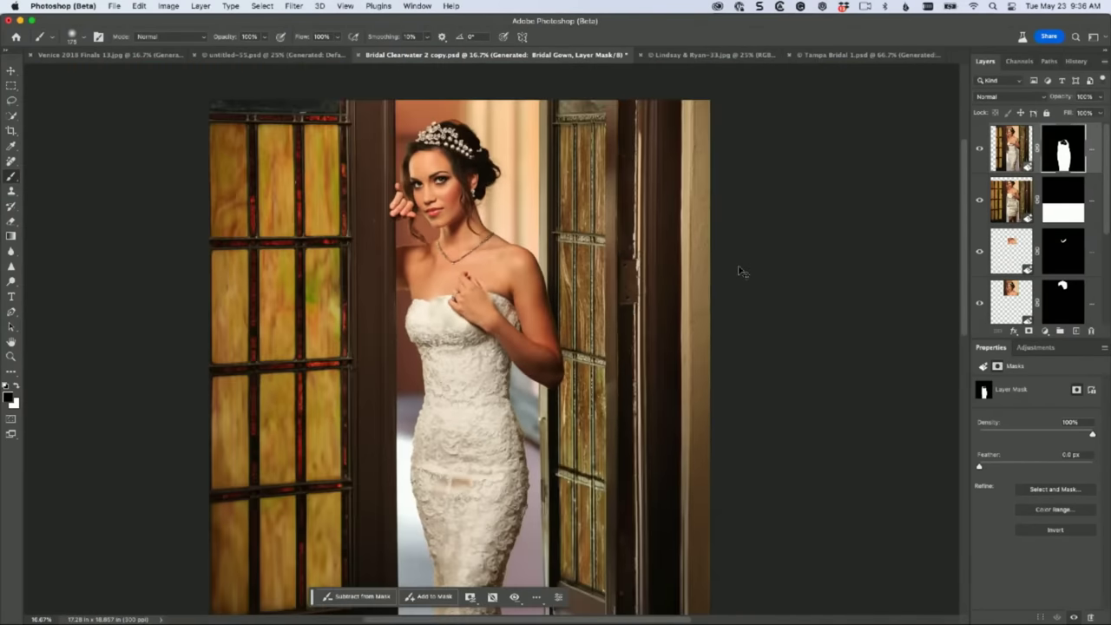
key(super+minus)
drag(720, 350, 721, 327)
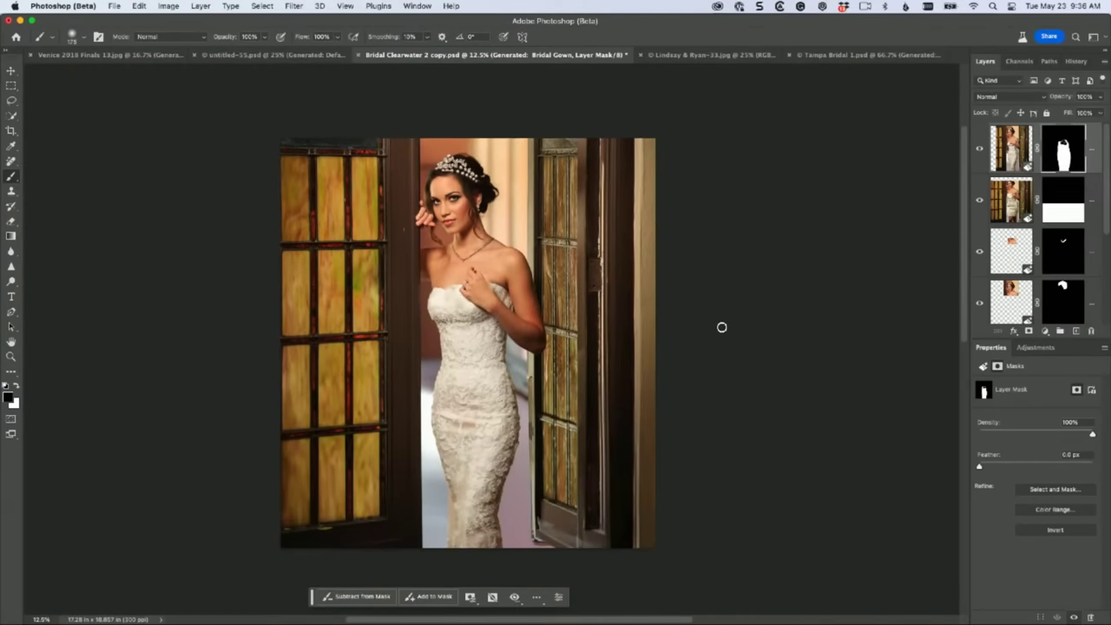
key(super+w)
key(super+d)
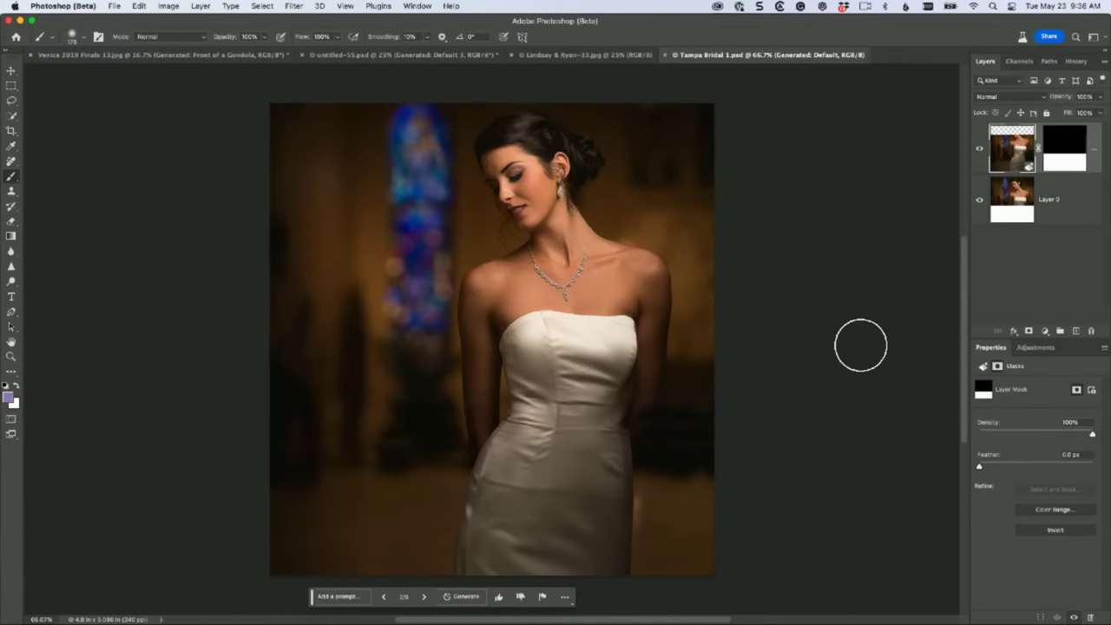
Step: Toggle the visibility of the generated layer in the Tampa Bridal photo to compare the extension with the original
click(979, 148)
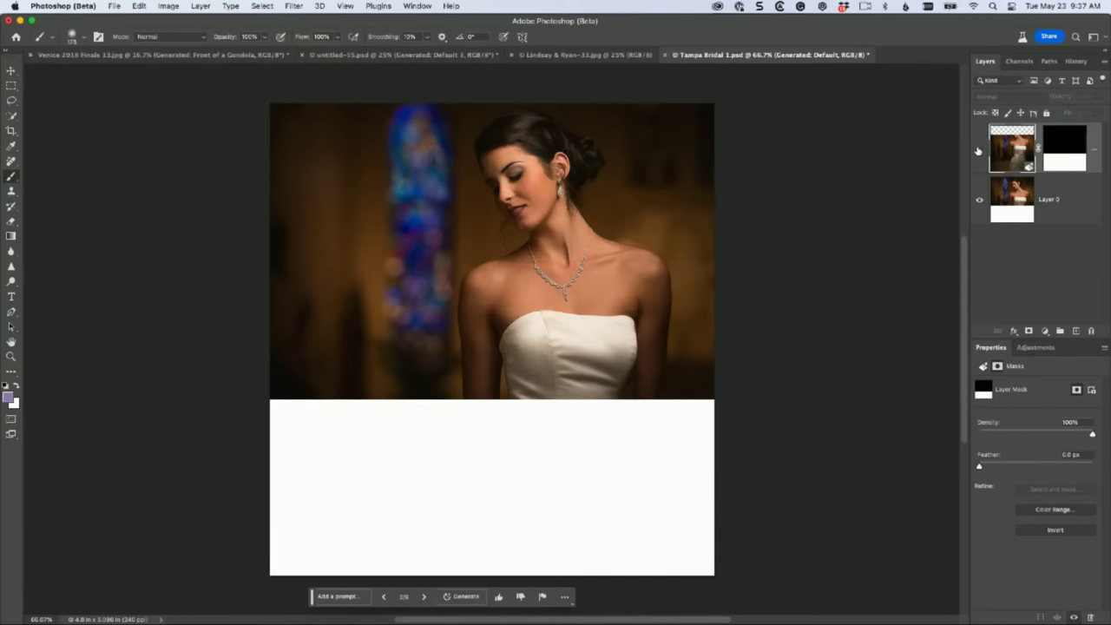
click(979, 150)
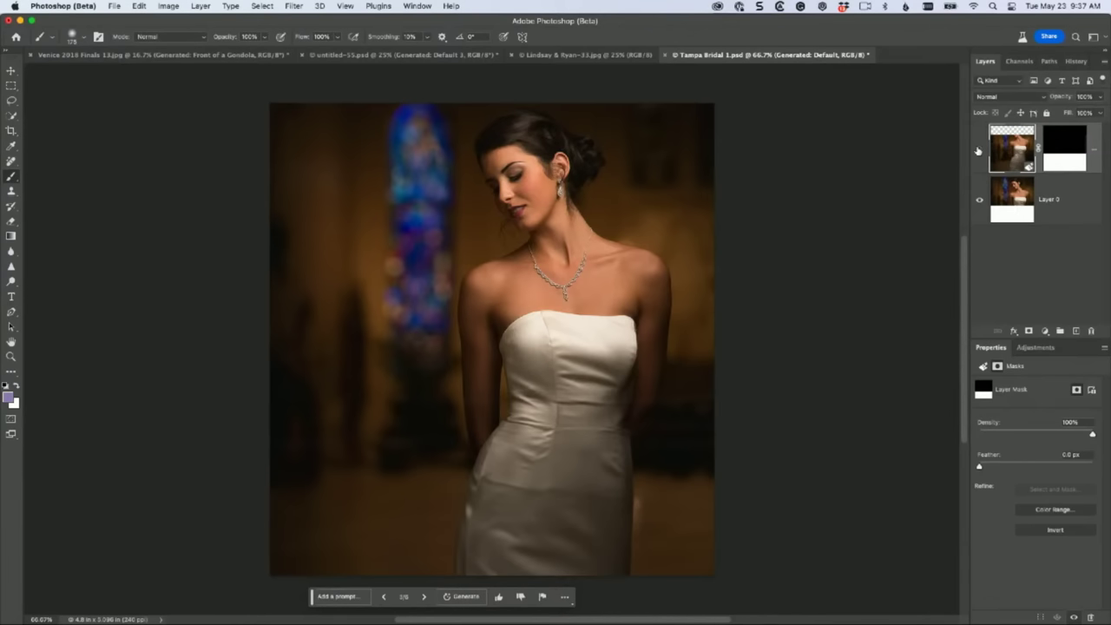
click(979, 150)
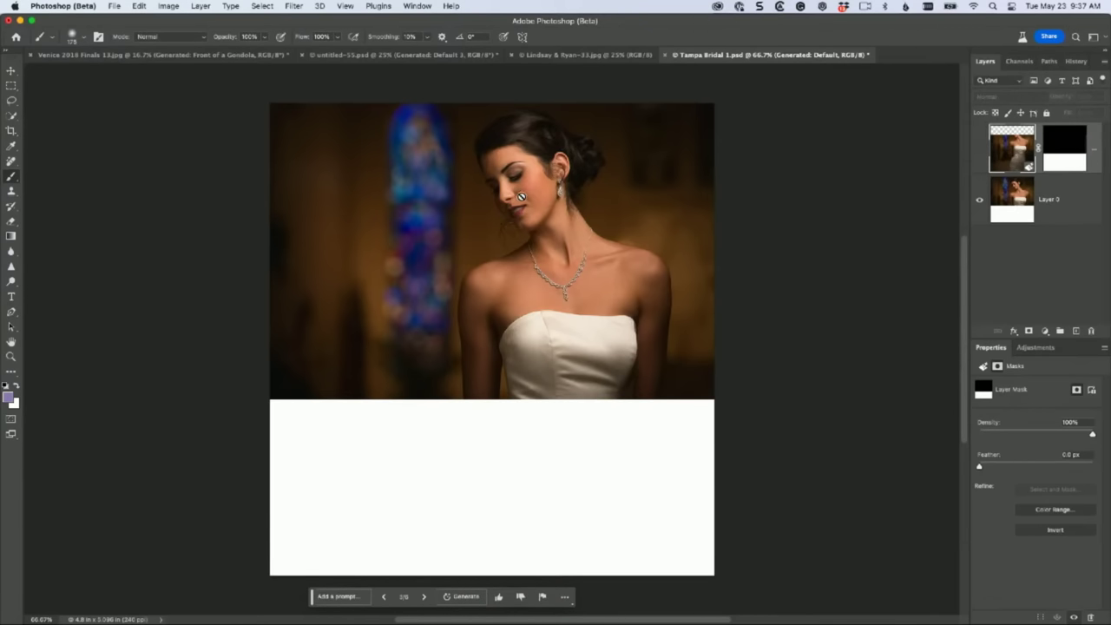
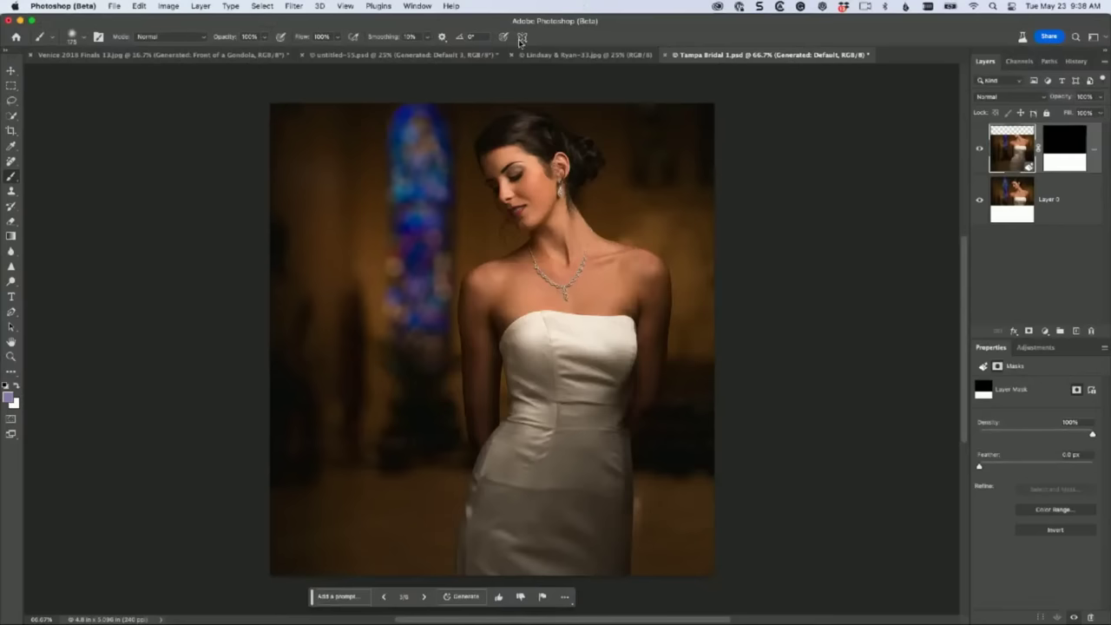
Step: Switch to the photo of the bride with the bouquet and extend its canvas leftward with the Crop tool to about 25.82 inches wide
click(569, 55)
key(super+minus)
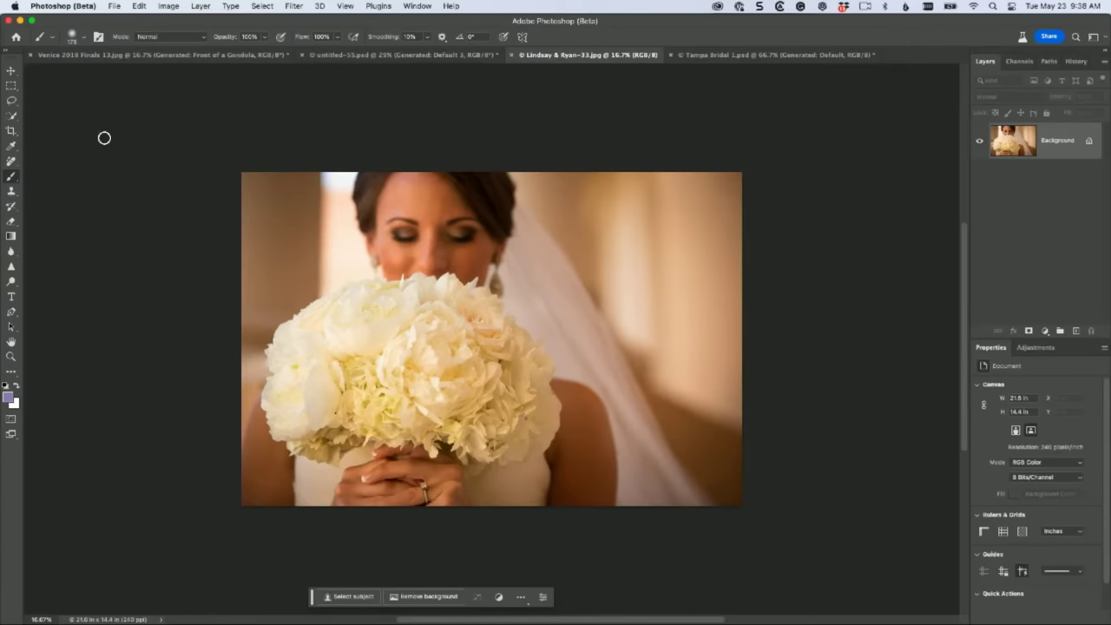
click(11, 132)
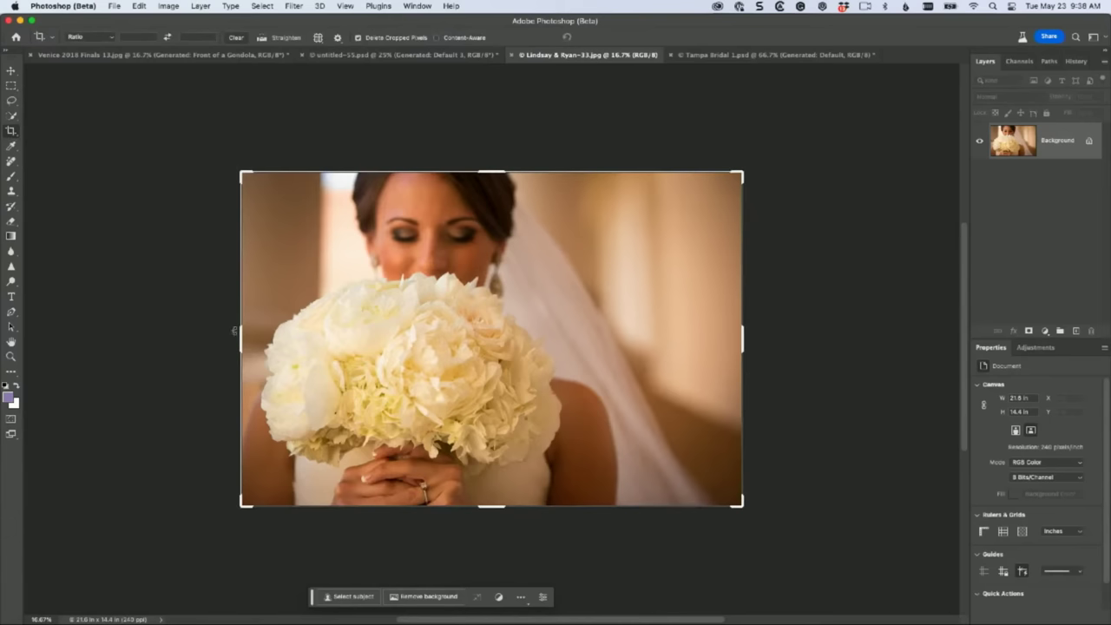
drag(242, 340, 195, 340)
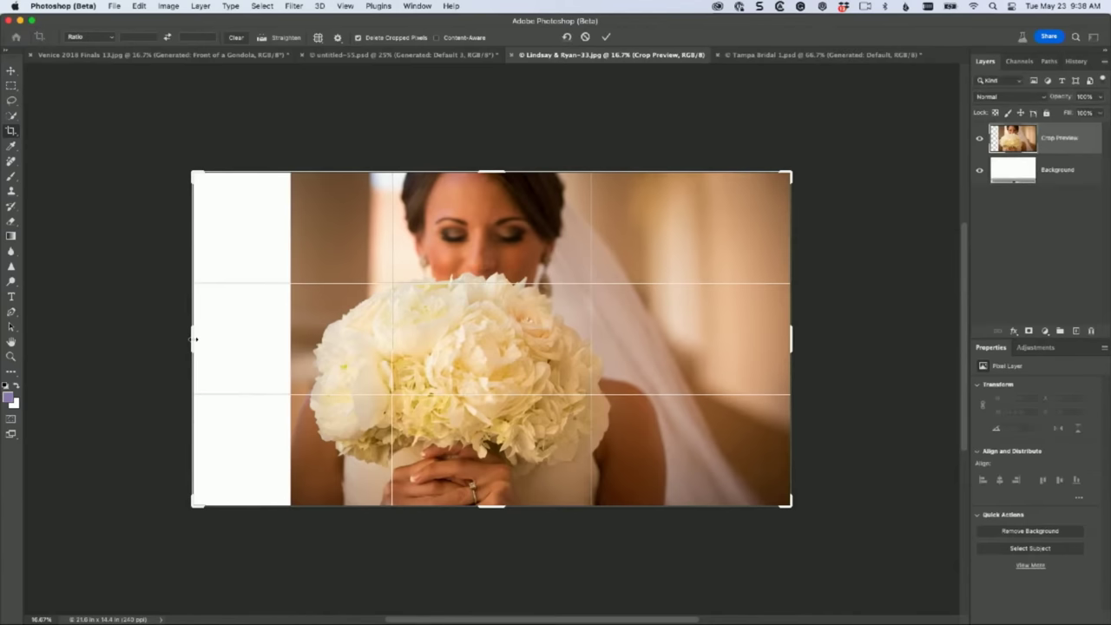
key(Return)
Step: Select the blank strip left of the bouquet photo with a slight overlap into the image and run Generative Fill without a prompt
click(10, 89)
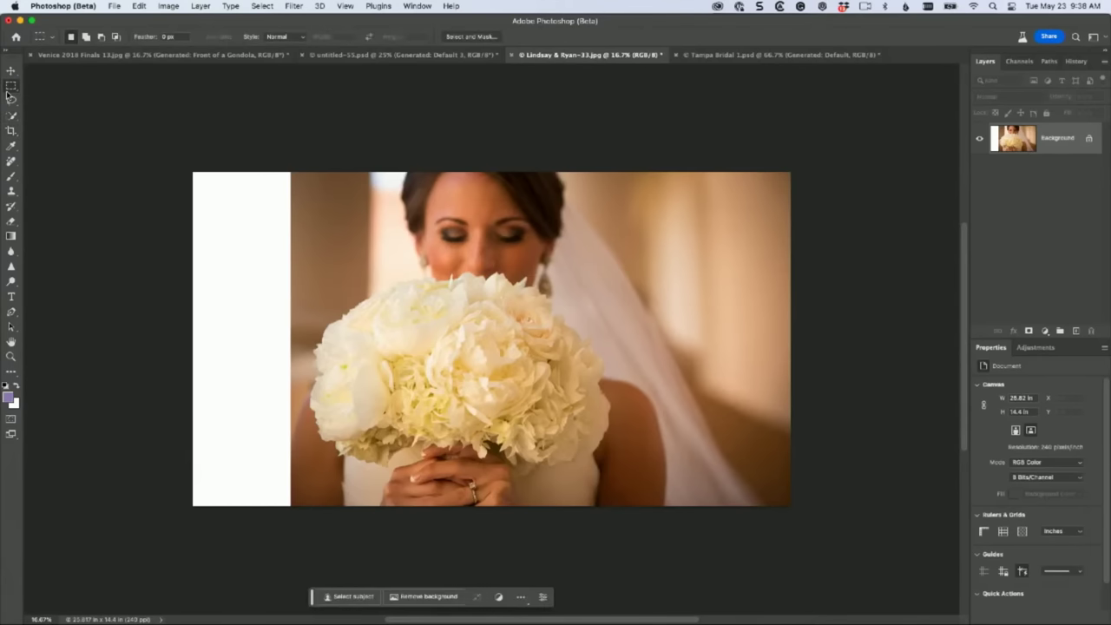
drag(193, 173, 293, 513)
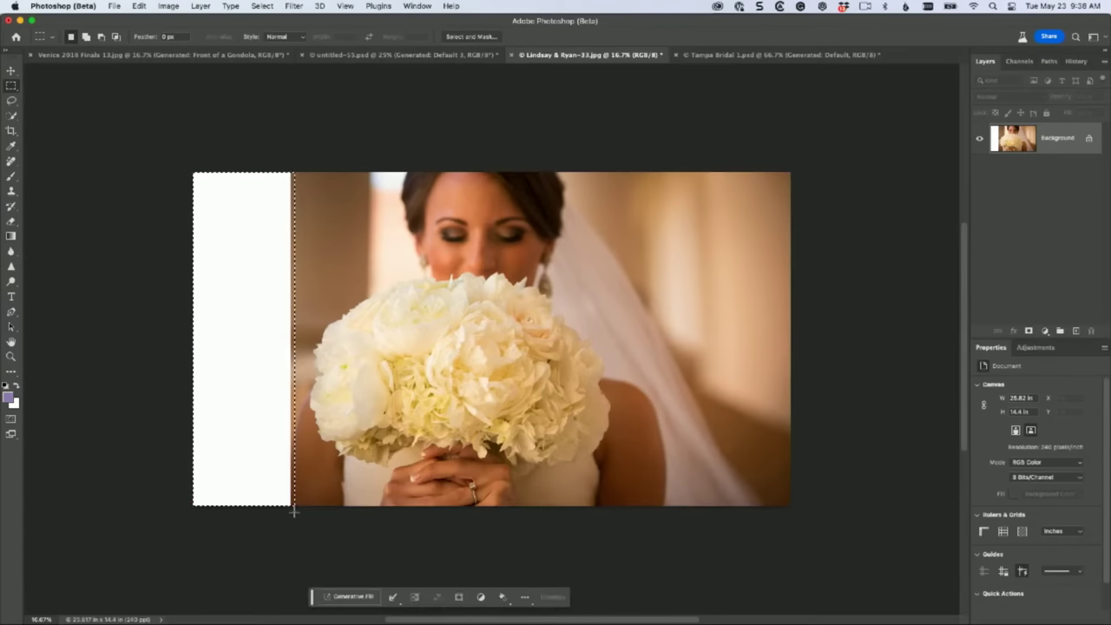
click(370, 598)
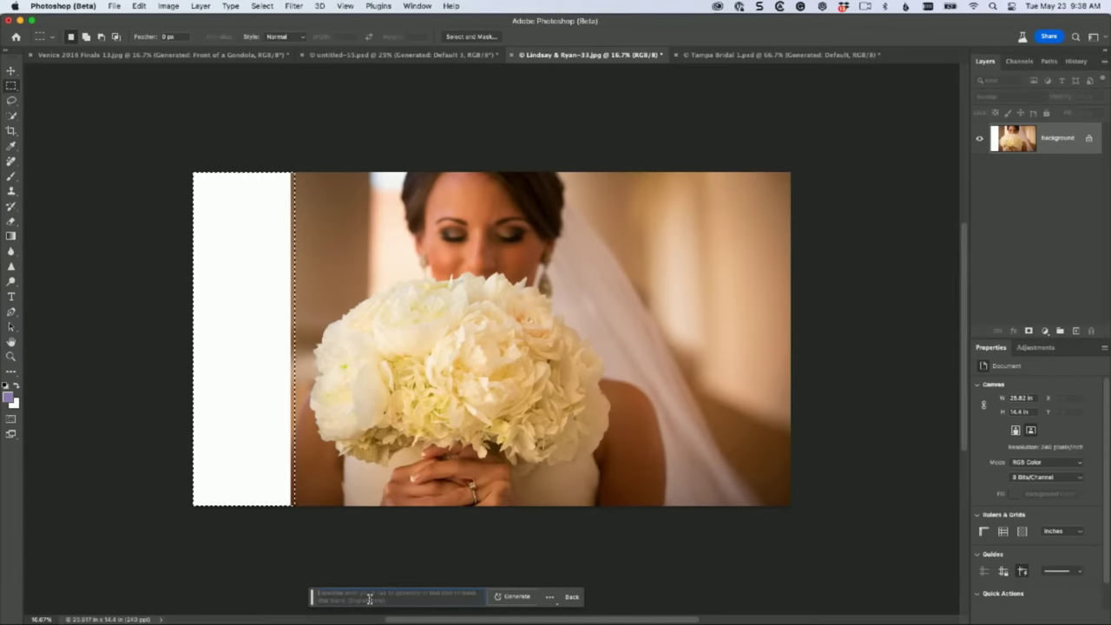
key(Return)
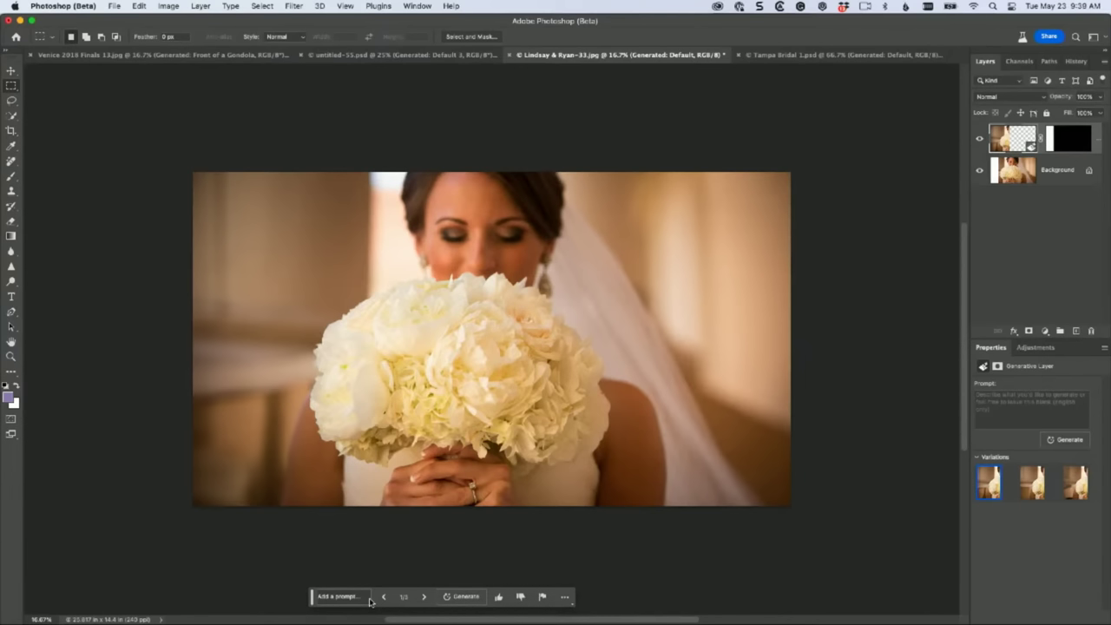
Step: Extend the canvas above the bouquet photo with the Crop tool to a height of about 17.63 inches
click(12, 131)
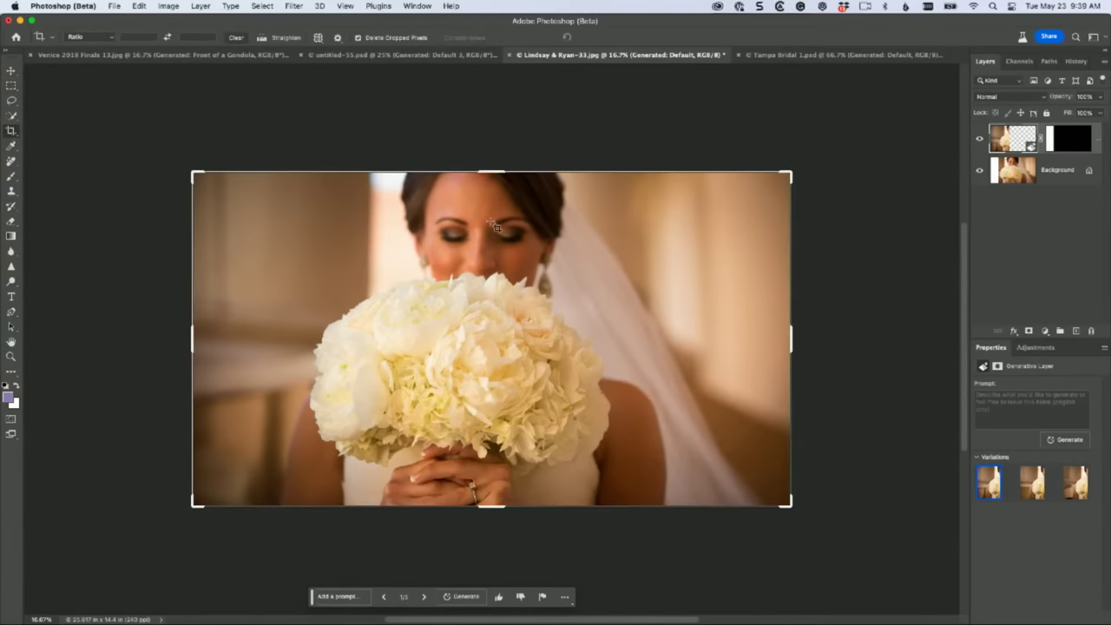
drag(490, 172, 490, 136)
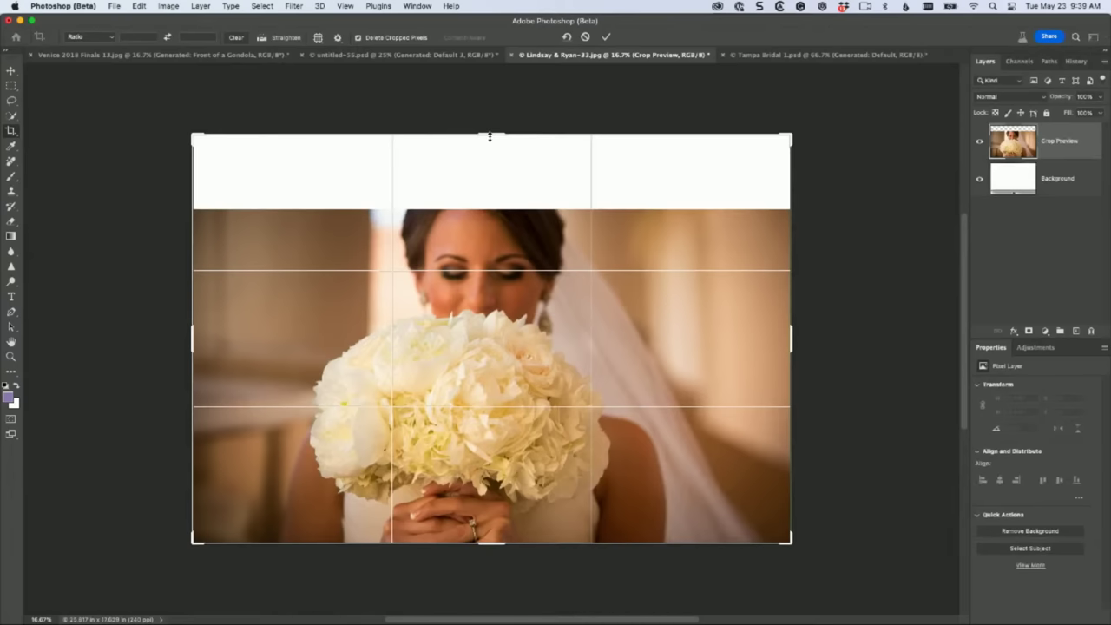
key(Return)
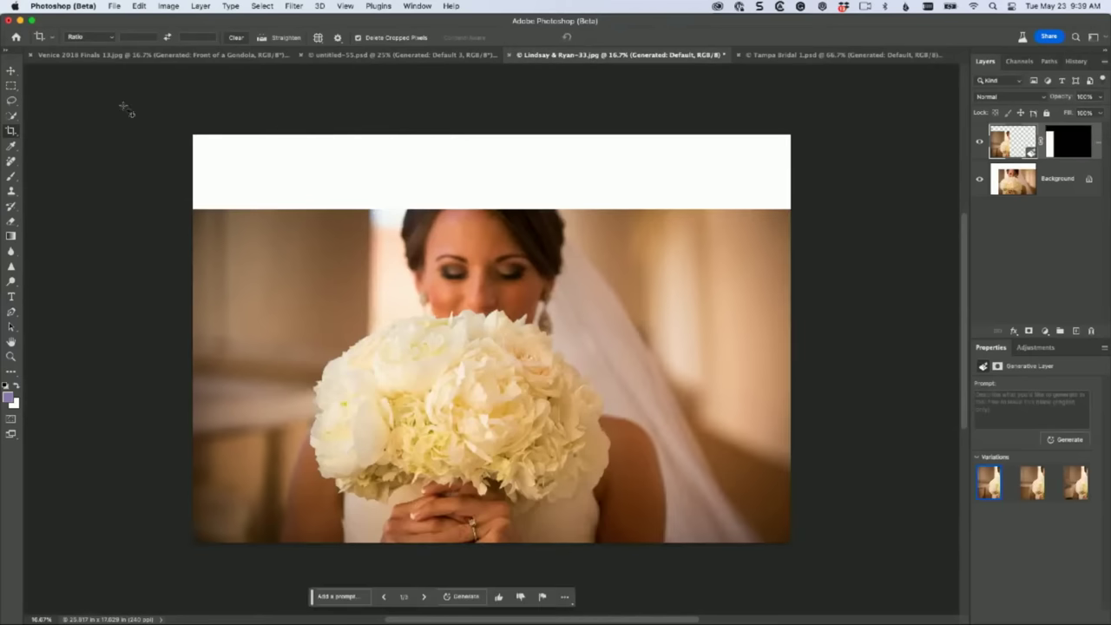
Step: Try to fill the blank strip above the bride's head, selected with a slight overlap, using Generative Fill without a prompt
click(15, 86)
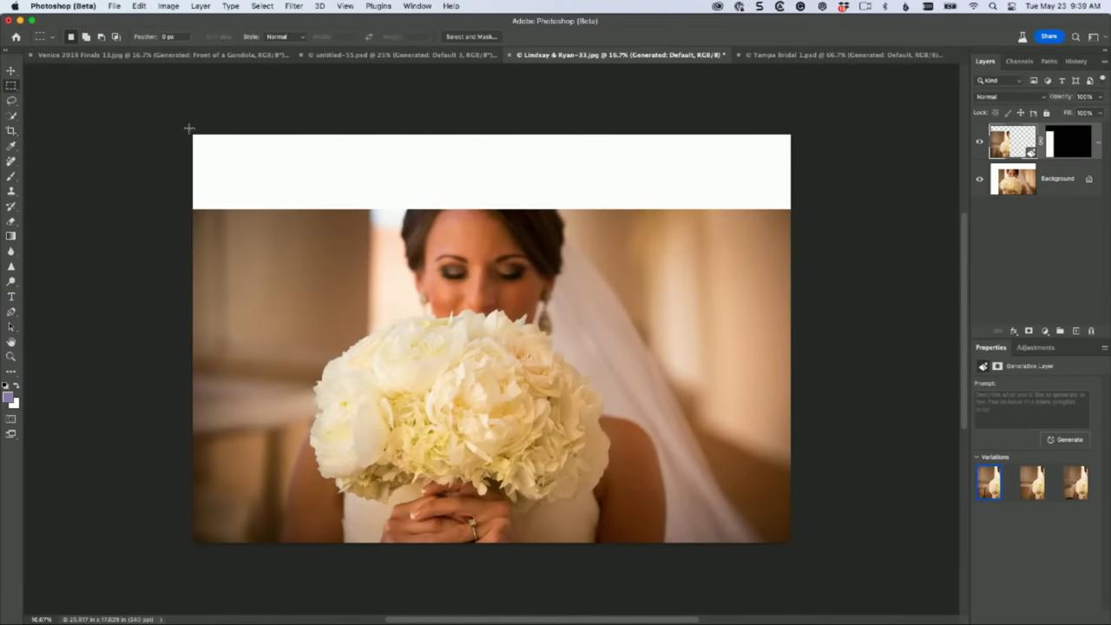
drag(191, 134, 871, 212)
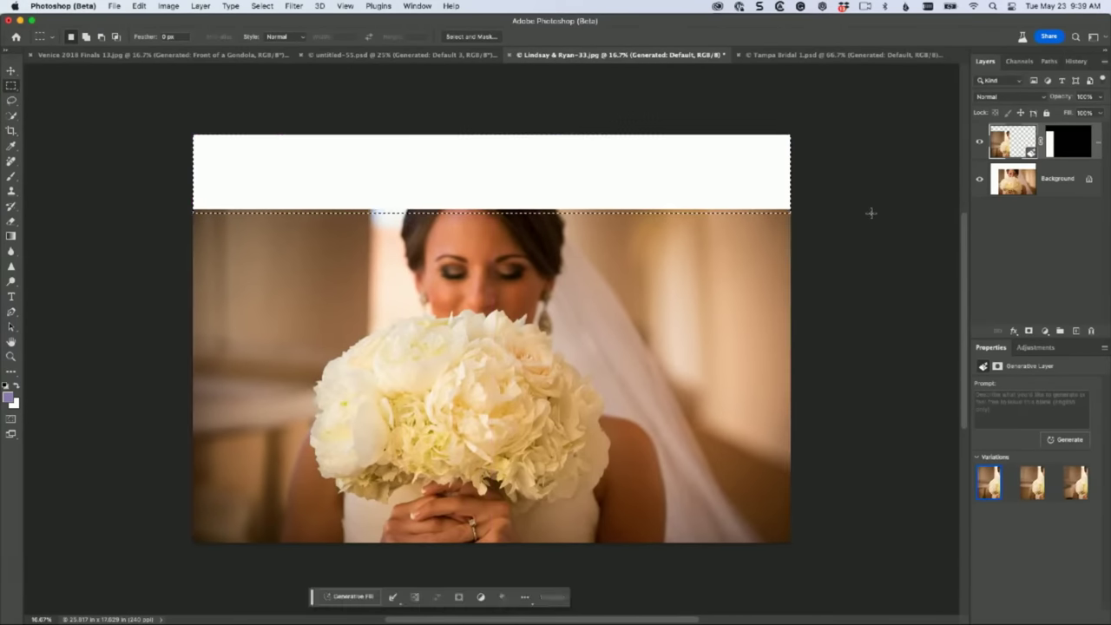
click(363, 595)
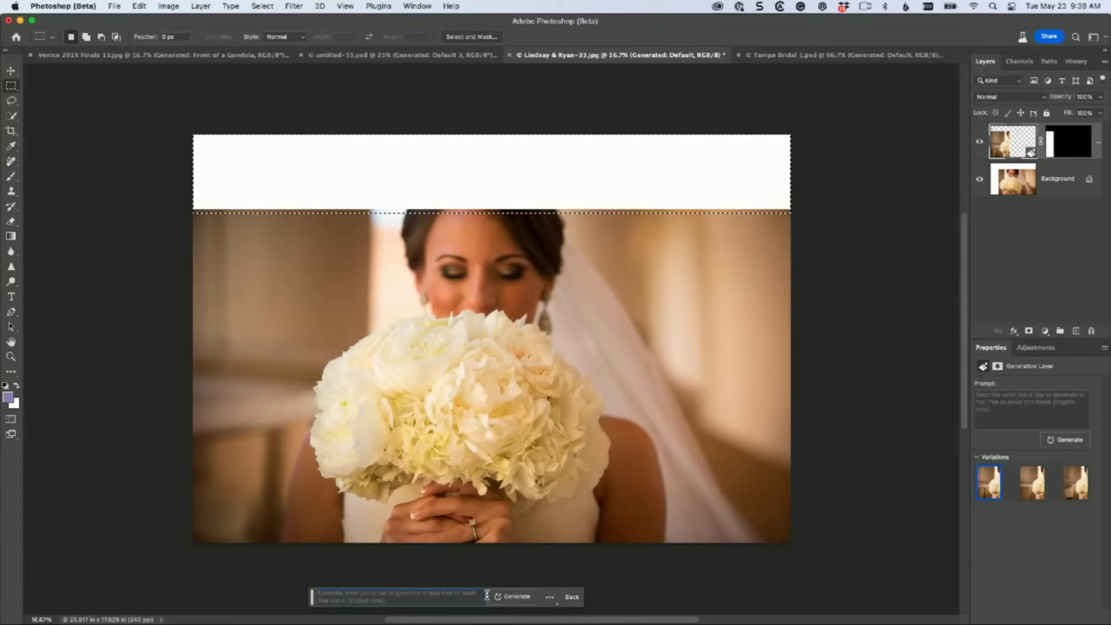
click(536, 596)
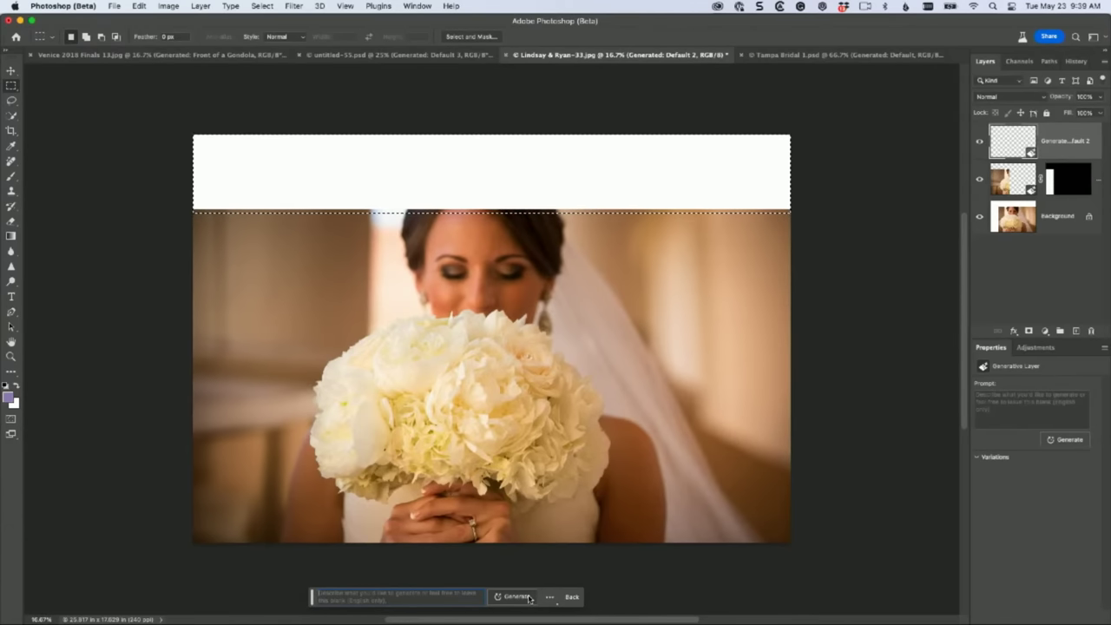
Step: Reselect the blank strip above the bride's head with slightly more overlap into the photo and retry Generative Fill without a prompt
key(super+d)
drag(190, 131, 814, 214)
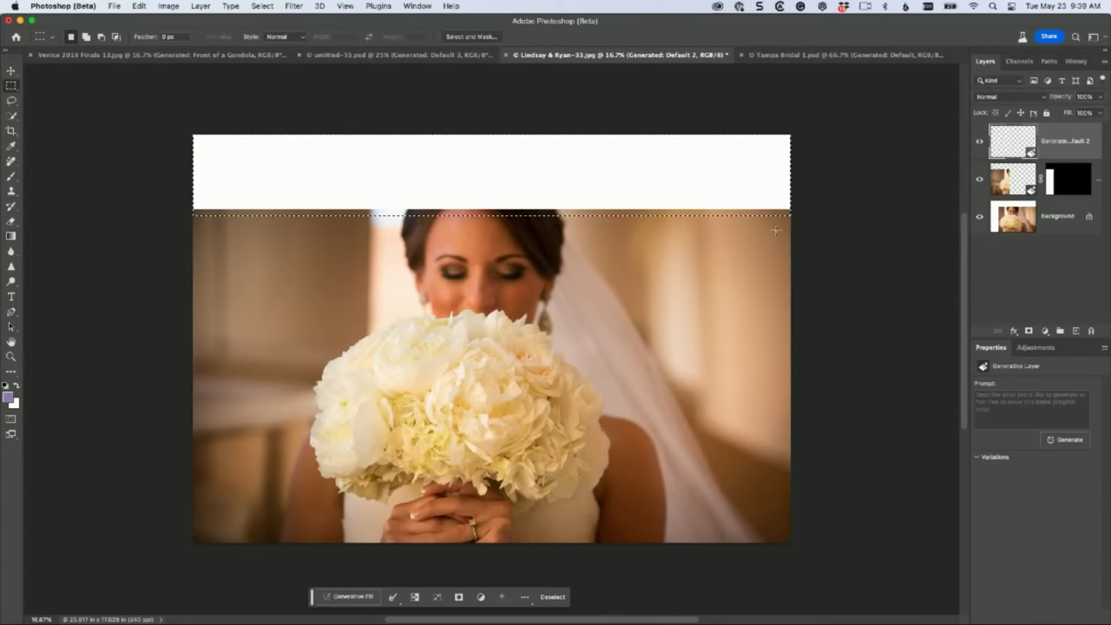
click(368, 597)
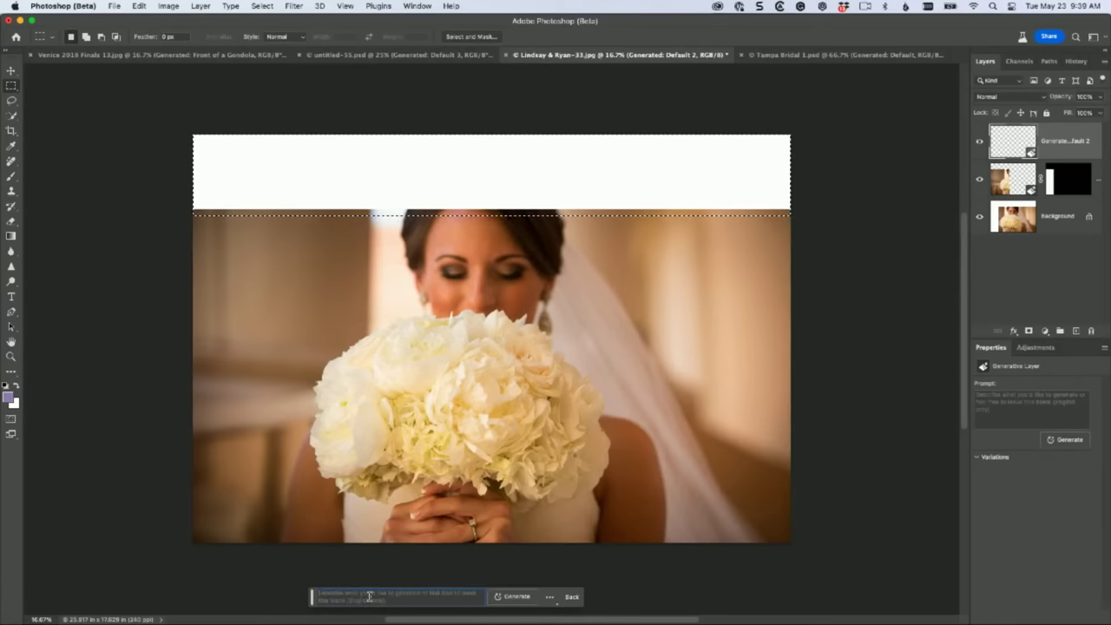
click(524, 597)
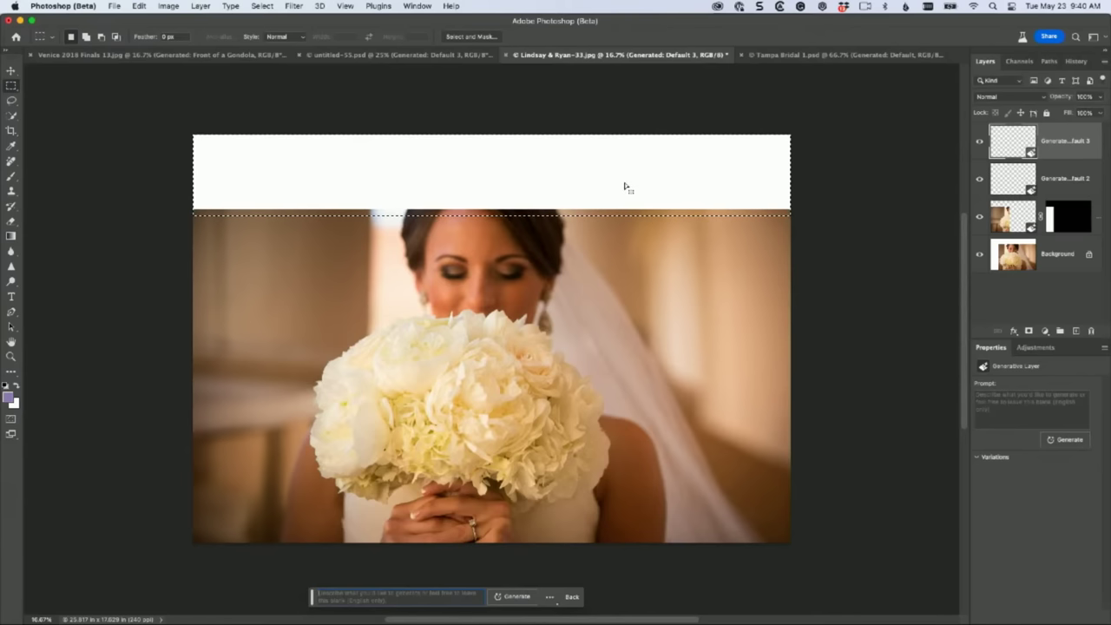
Step: Deselect, then undo the fill attempts above the bride's head and the upward canvas extension
key(super+d)
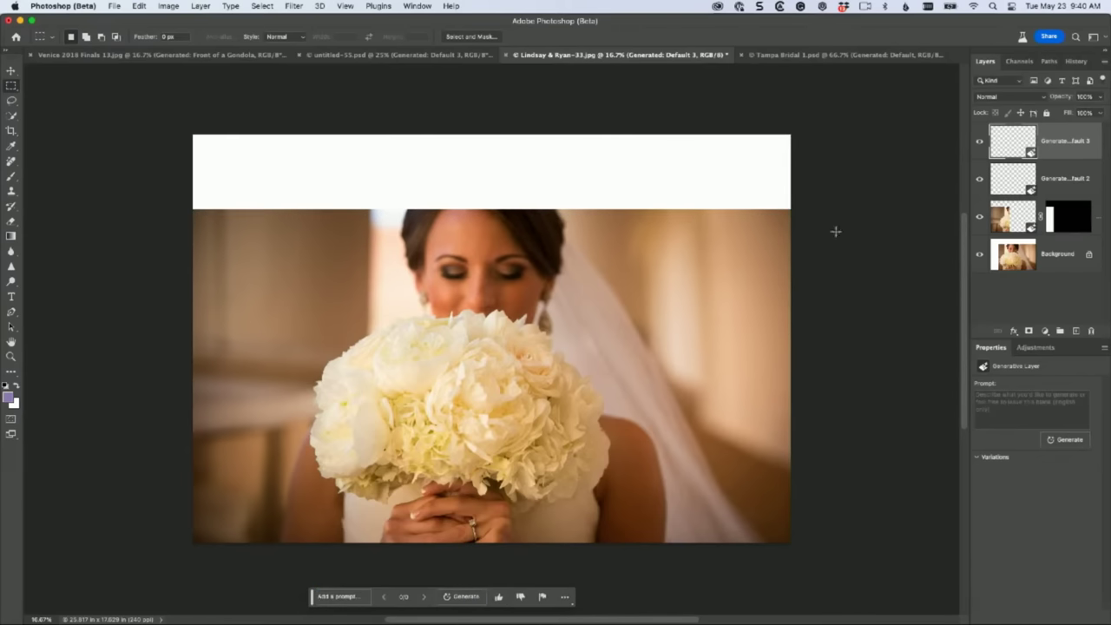
key(super+z)
key(super+z)
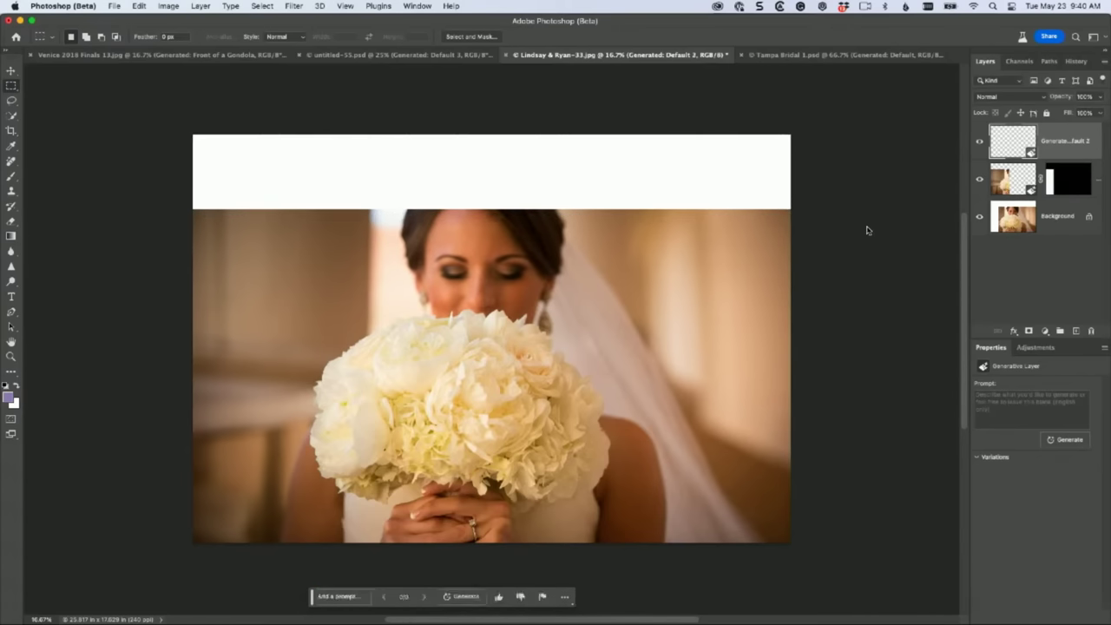
key(super+z)
key(super+z)
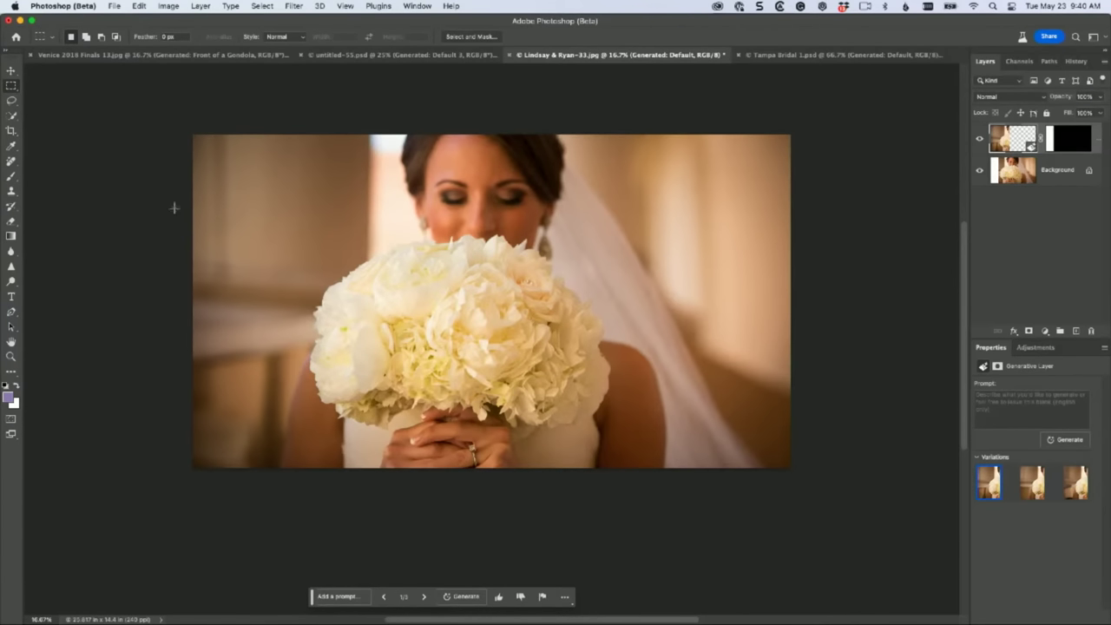
Step: Compare the generated variations for the extended side of the bouquet photo and keep the second one
click(1029, 486)
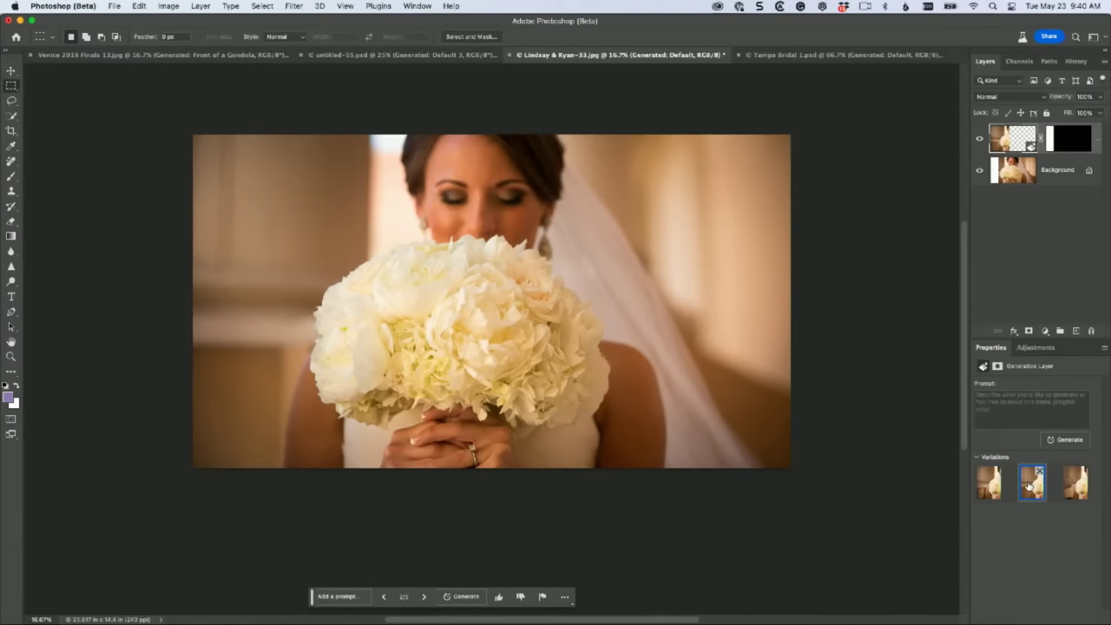
click(993, 493)
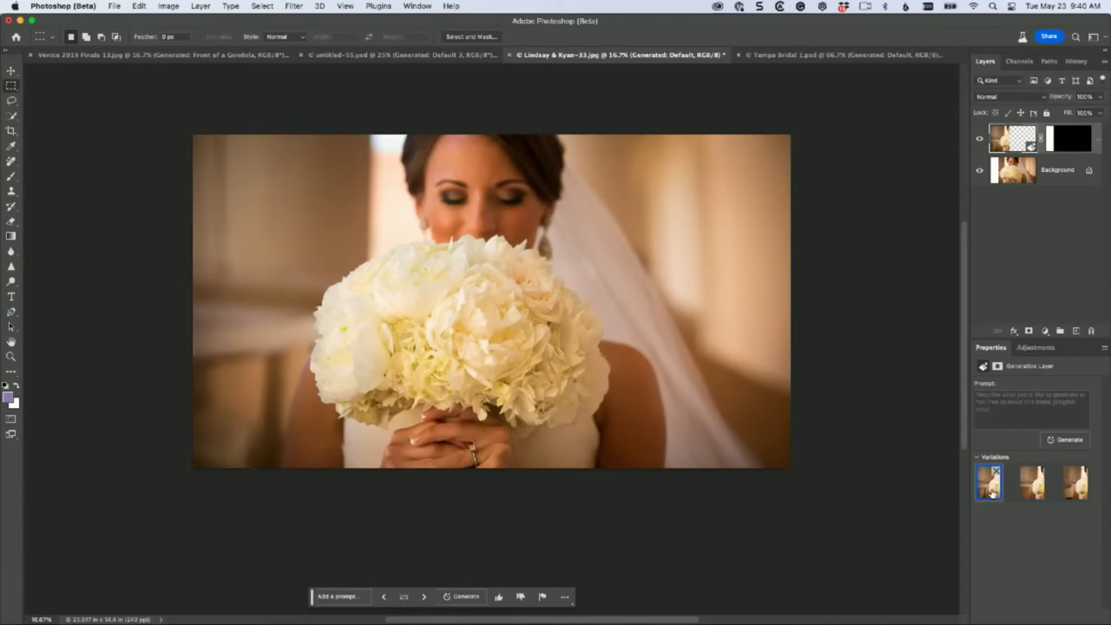
click(1033, 491)
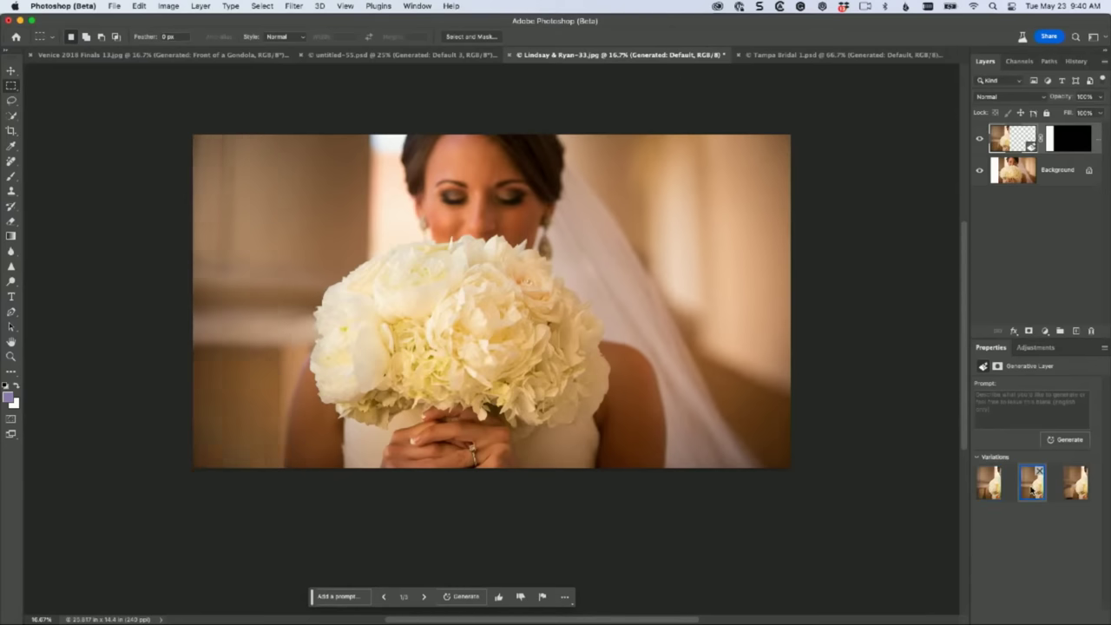
click(1070, 490)
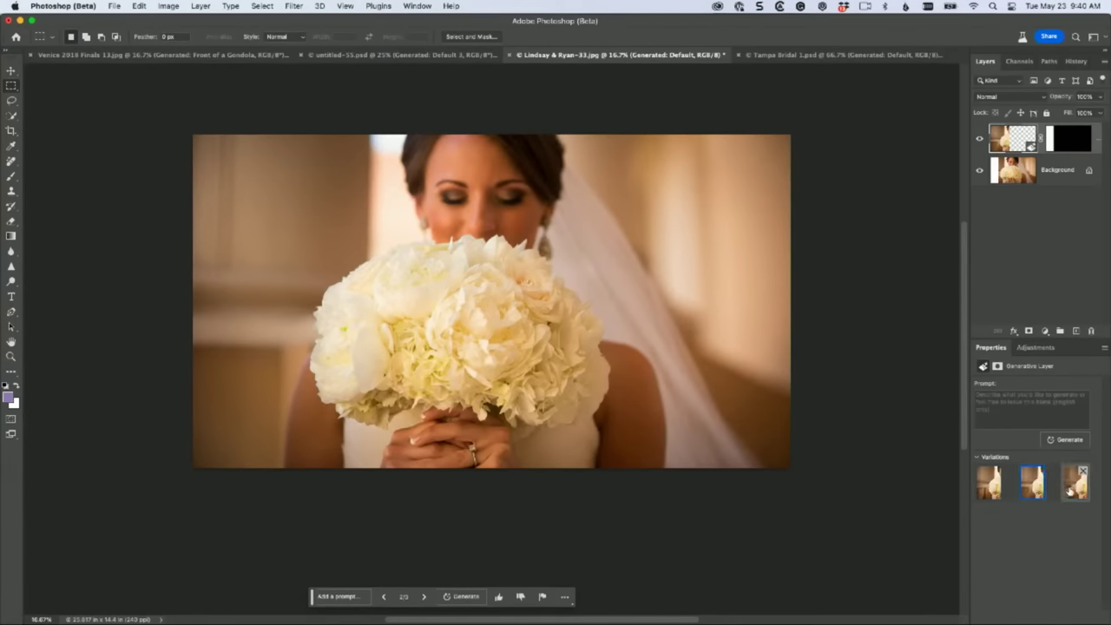
click(1032, 487)
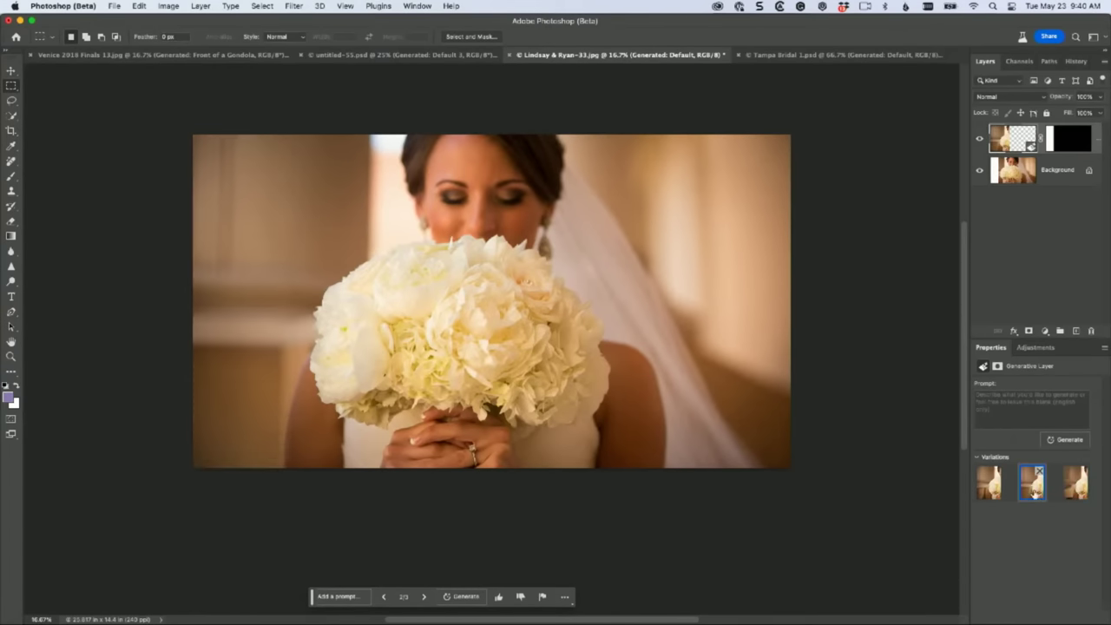
Step: Select the Background layer and extend the canvas above the bride with the Crop tool to a height of about 17 inches
click(13, 130)
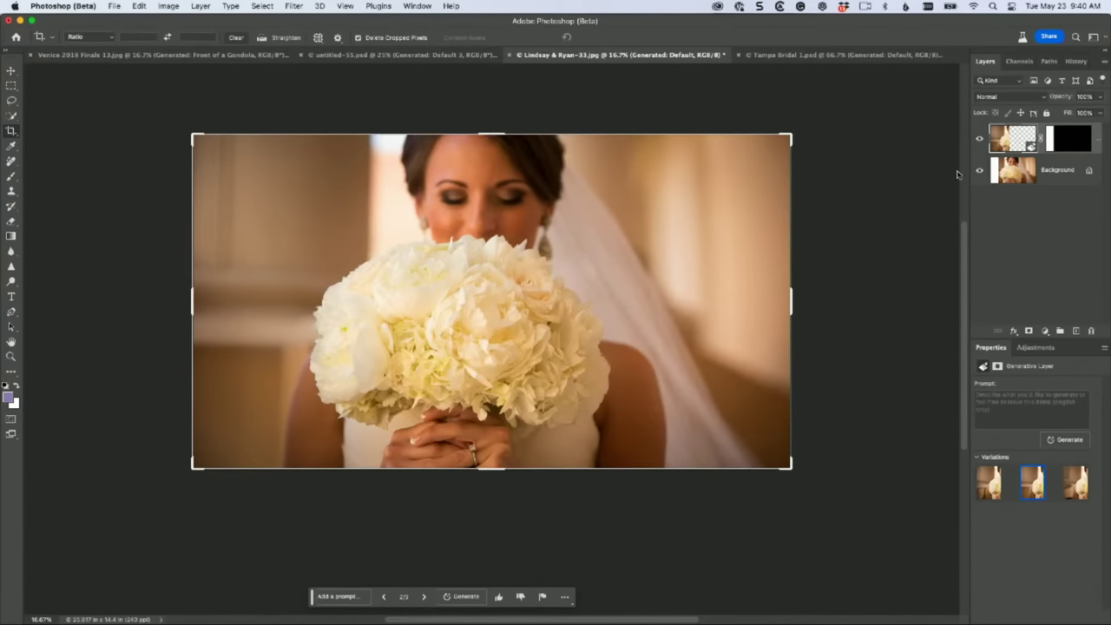
click(1014, 172)
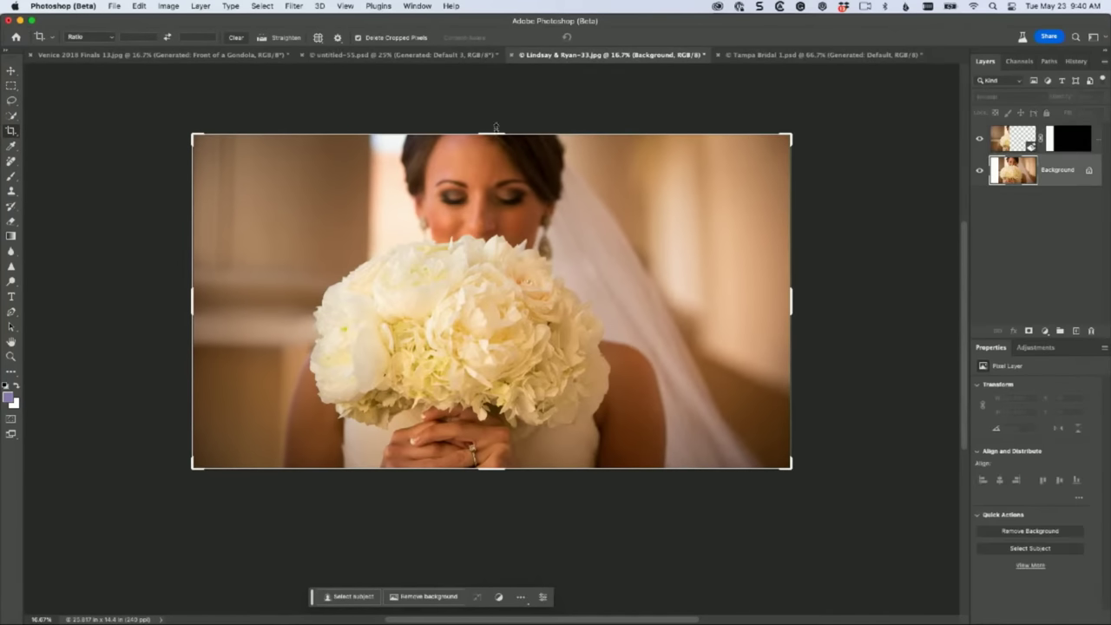
drag(496, 134, 499, 104)
key(Return)
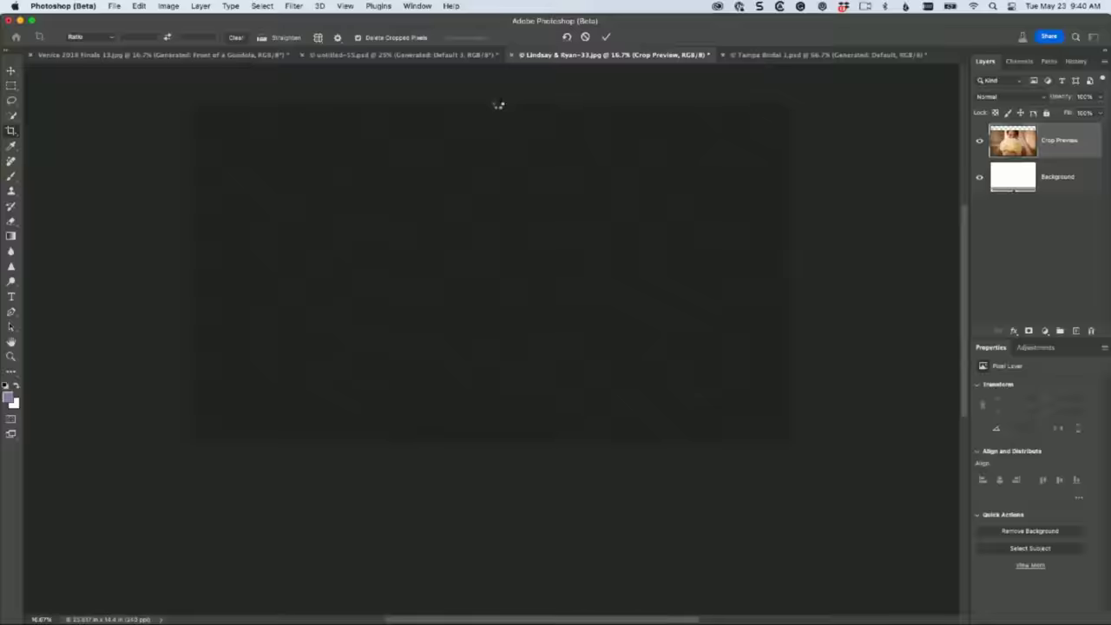
Step: Fill the blank strip above the bride's head, selected with a slight overlap, using Generative Fill without a prompt, and keep the third variation
click(13, 86)
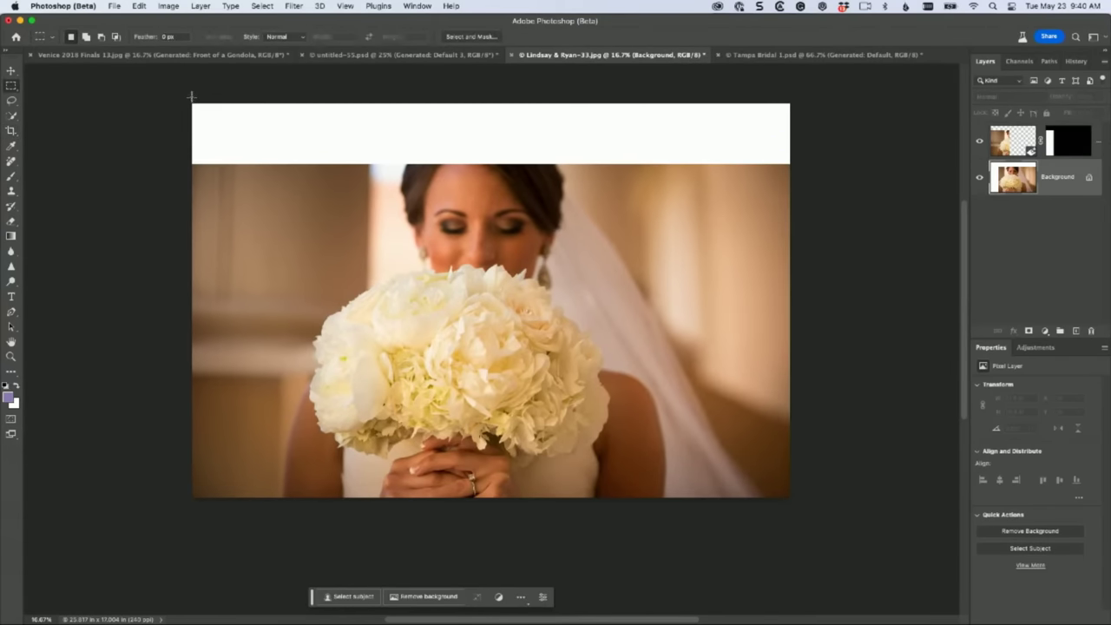
drag(191, 96, 934, 167)
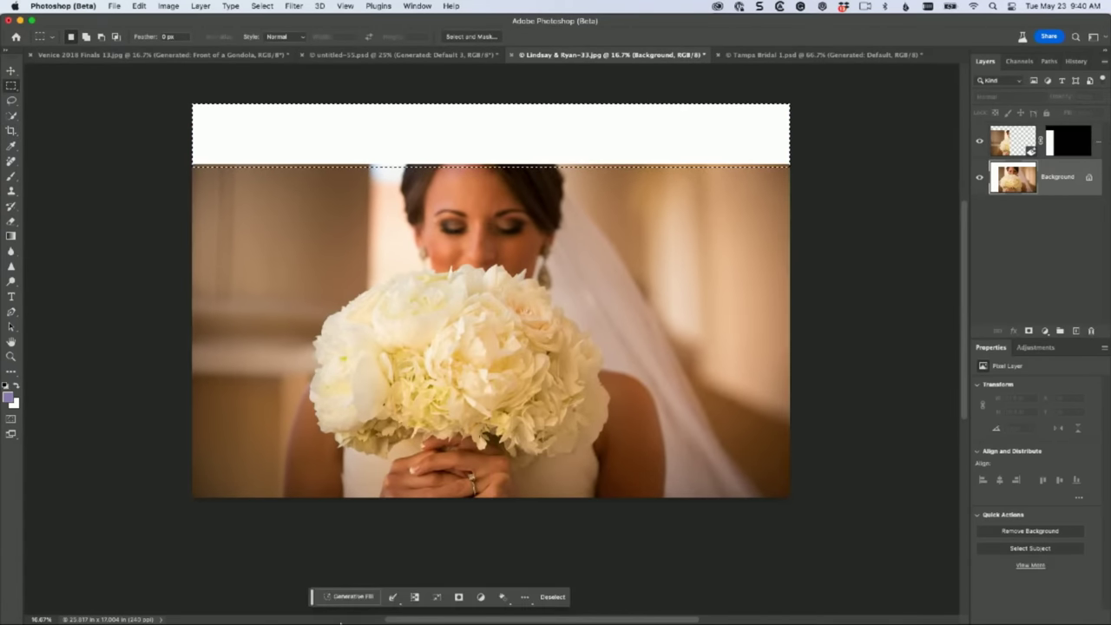
click(356, 596)
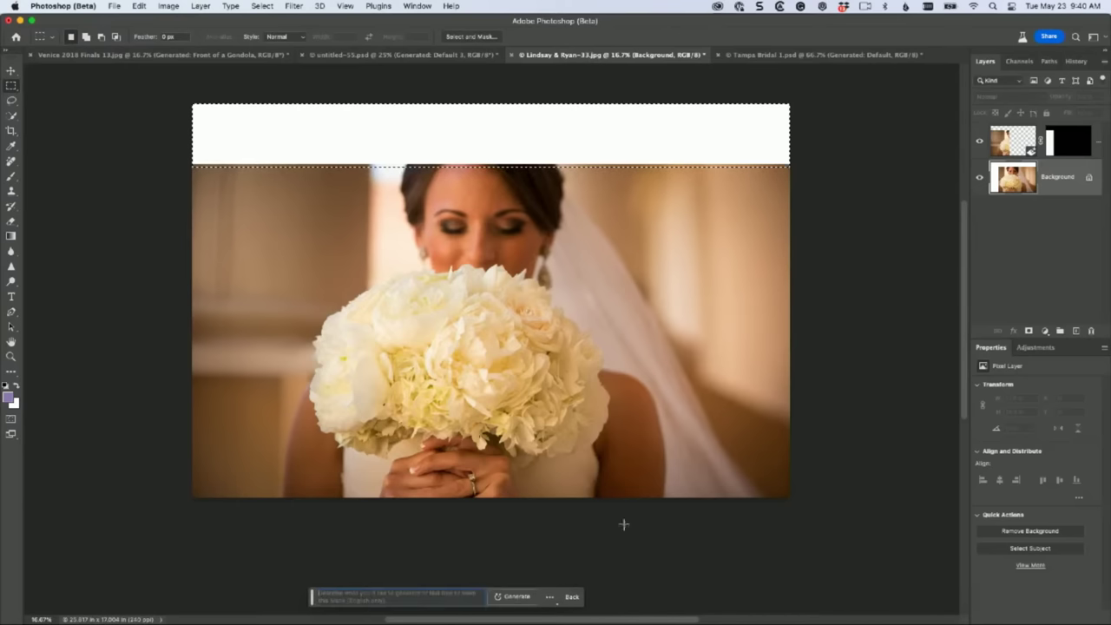
click(518, 597)
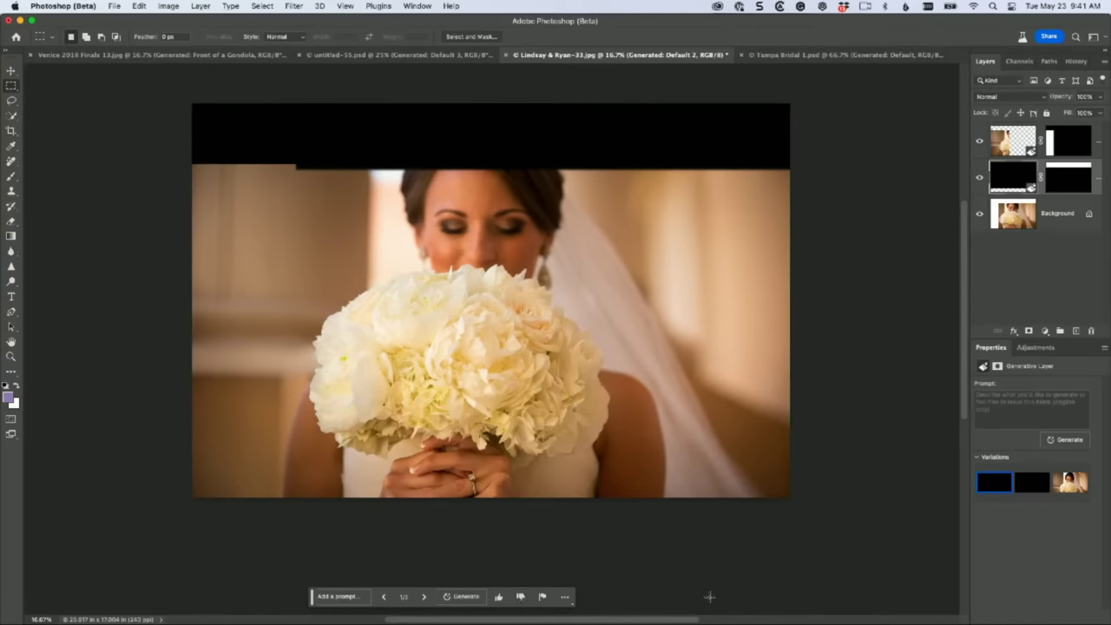
click(1065, 485)
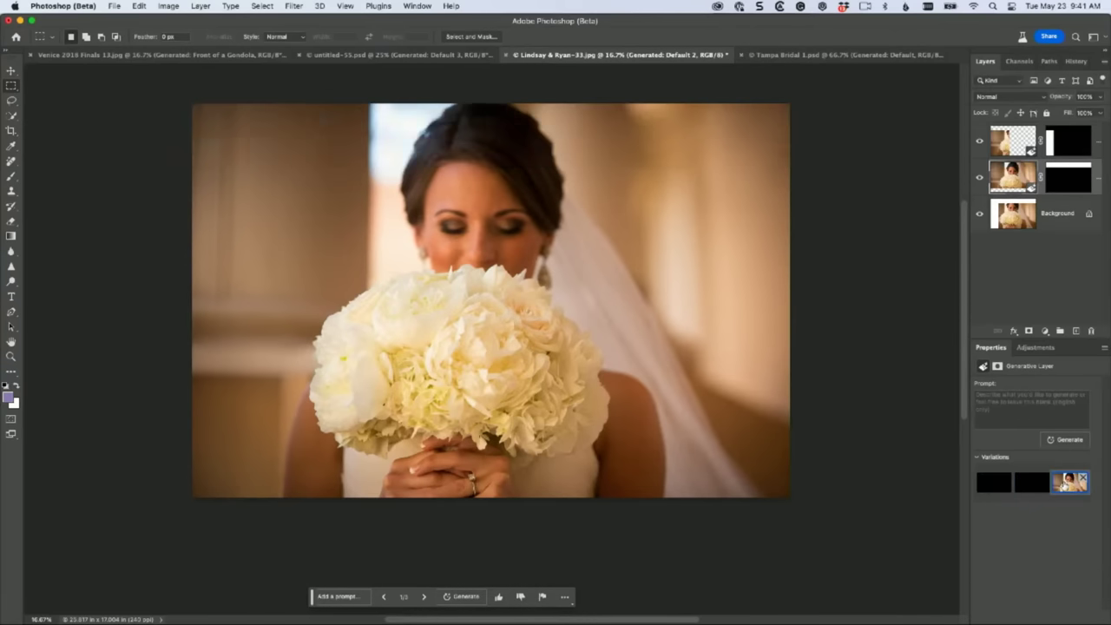
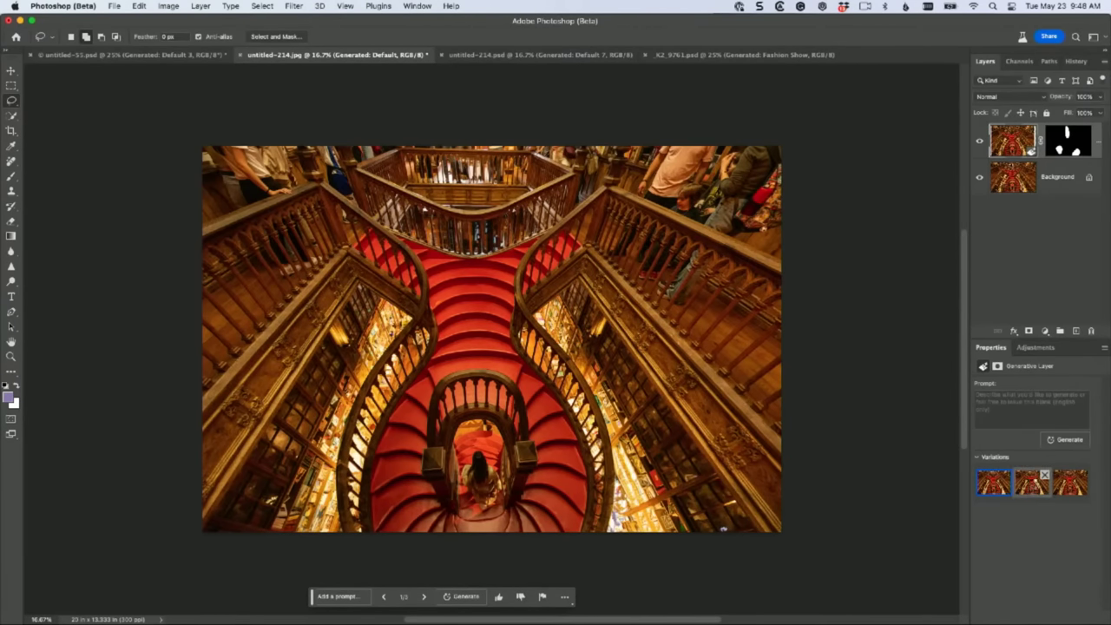
Step: Compare the second and third variations of the people removal on the red staircase photo and keep the third
click(1033, 488)
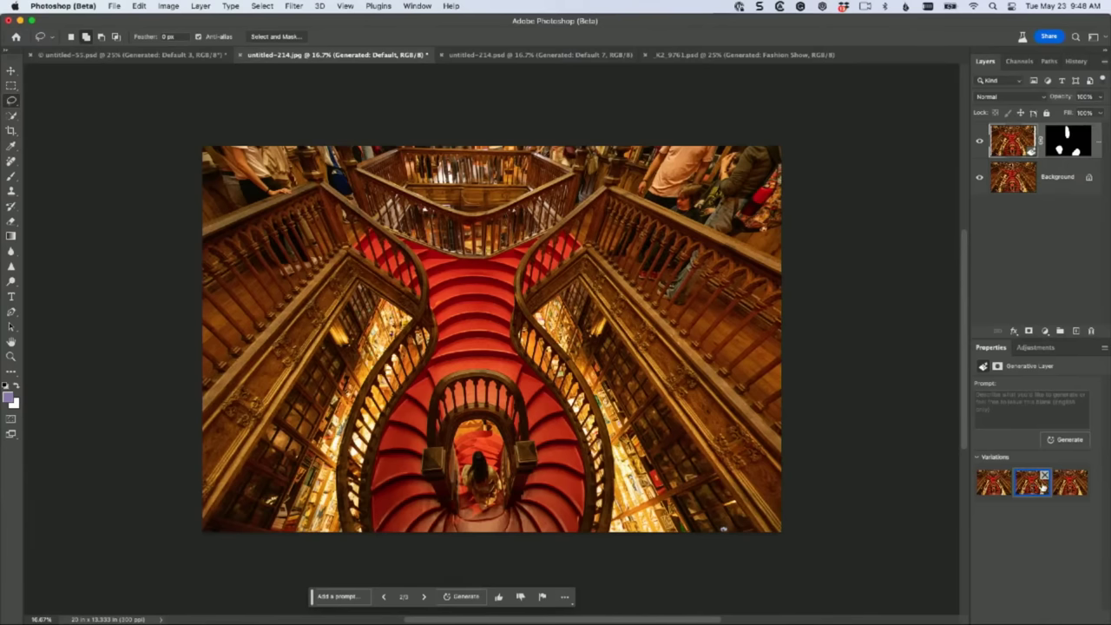
click(1071, 486)
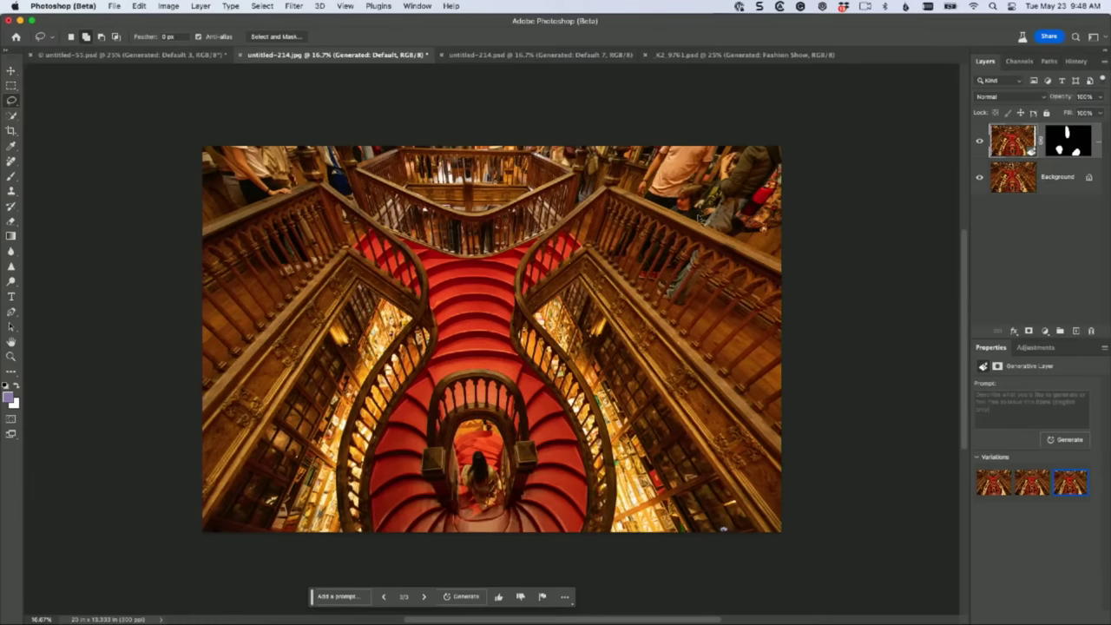
Step: Lasso the people on the staircase photo's upper-right balcony and remove them using Generative Fill without a prompt
click(797, 215)
mouse_move(797, 215)
mouse_down()
mouse_move(692, 312)
mouse_move(658, 320)
mouse_move(605, 250)
mouse_move(629, 178)
mouse_move(744, 126)
mouse_move(808, 165)
mouse_move(818, 235)
mouse_up()
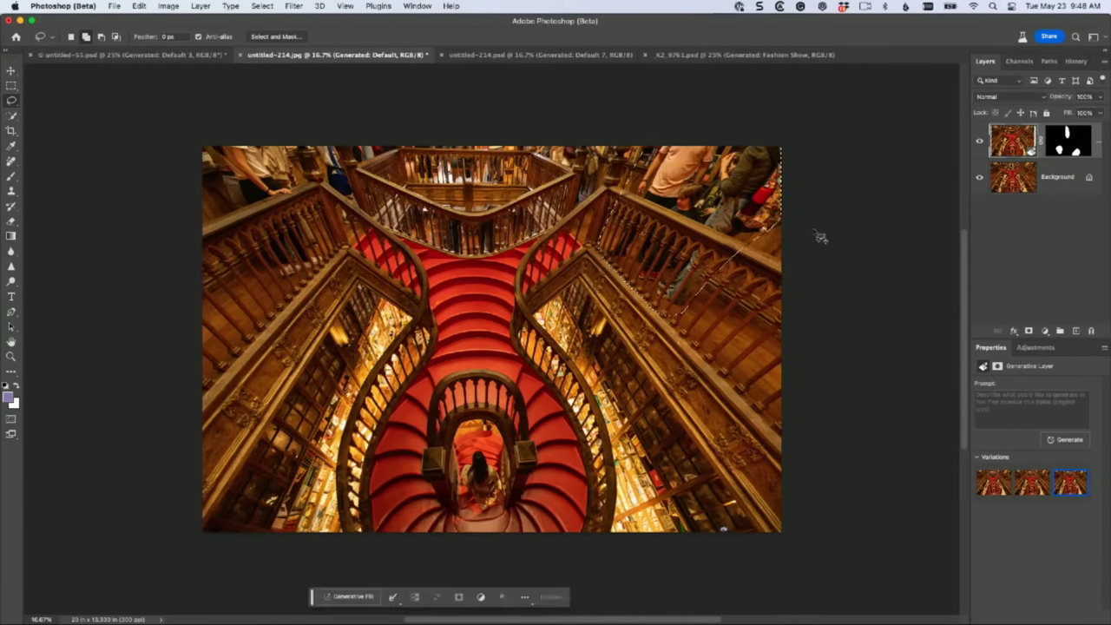
click(352, 598)
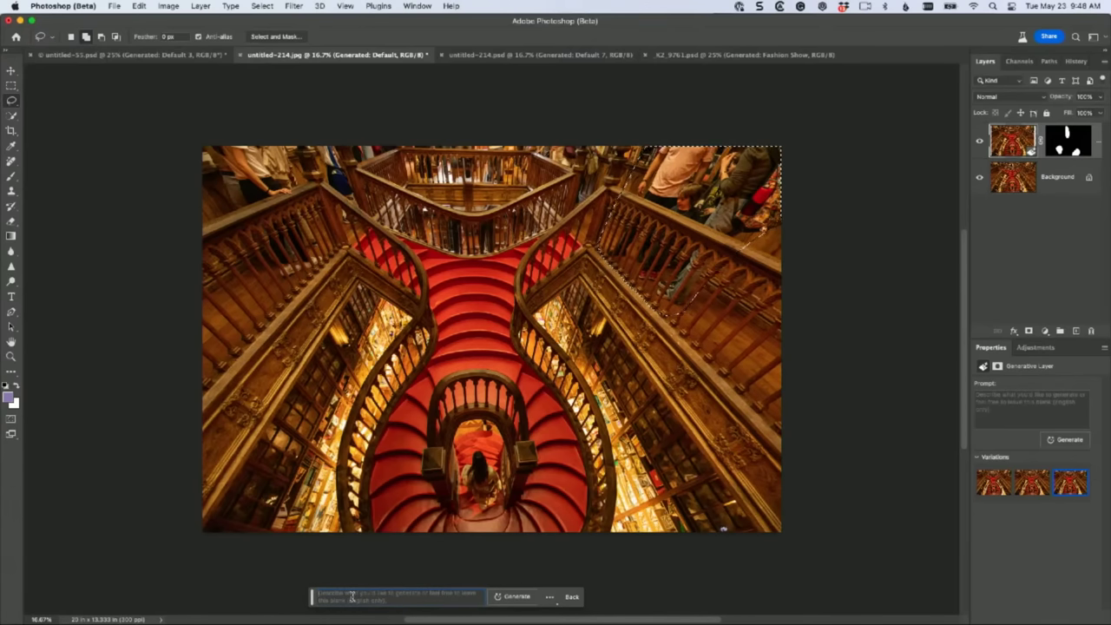
click(511, 598)
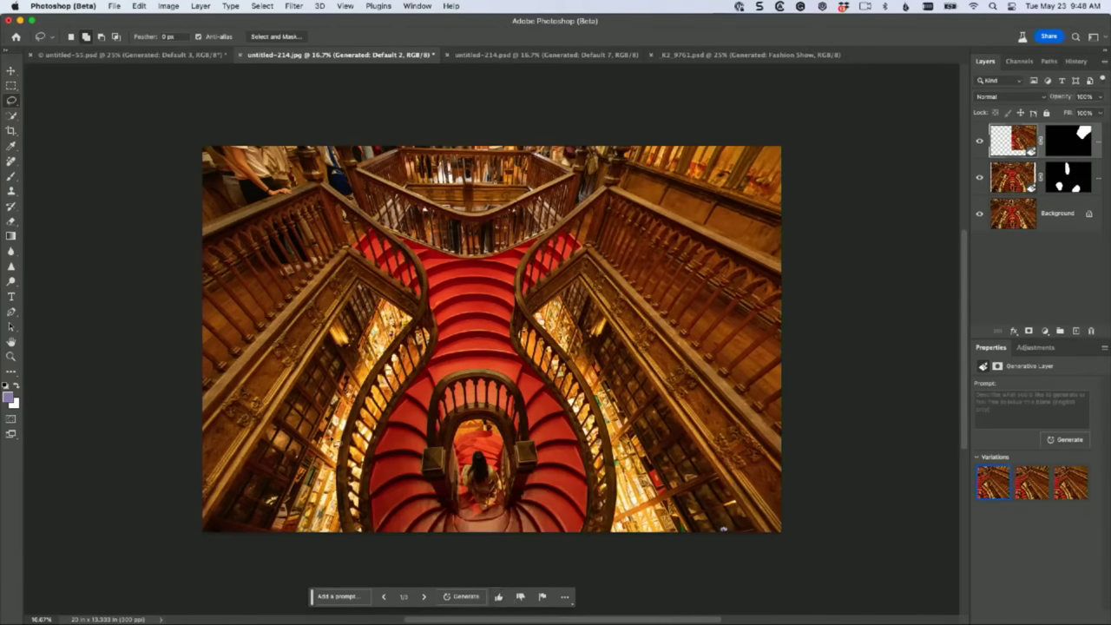
Step: Compare the generated variations for the upper-right balcony and keep the third one
click(198, 158)
click(1032, 483)
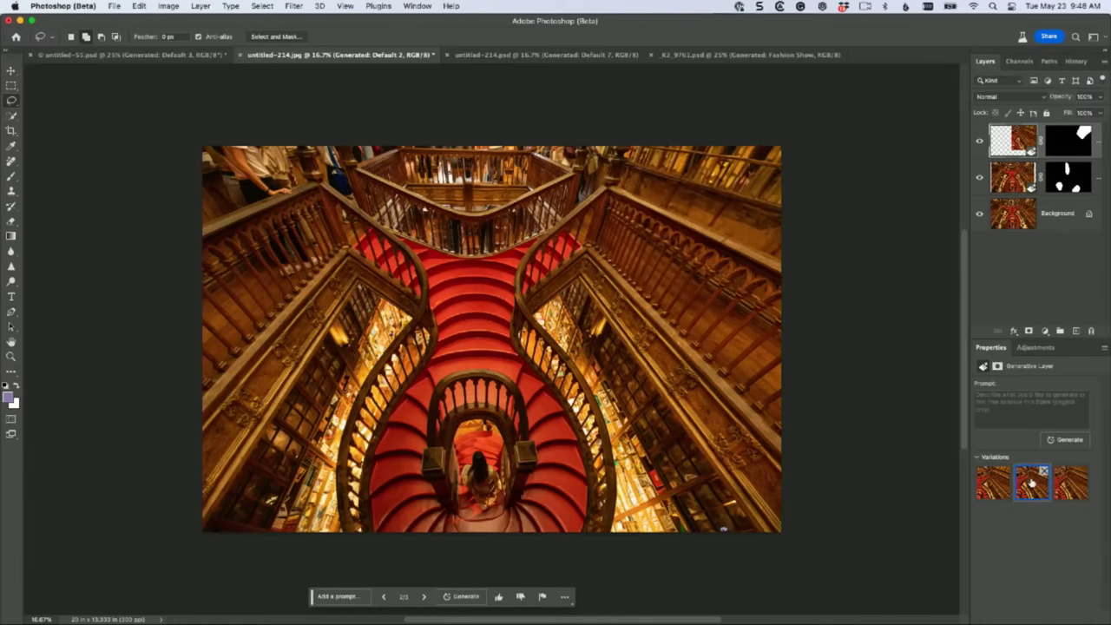
click(1068, 486)
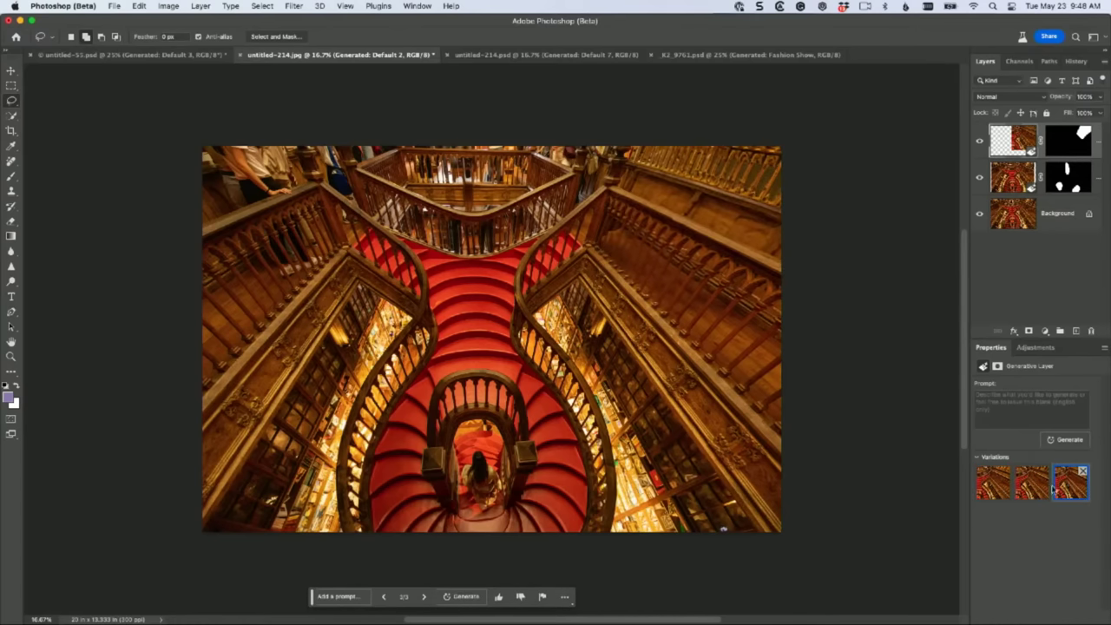
click(1040, 487)
click(1066, 491)
Step: Lasso the people on the staircase photo's upper-left balcony and remove them using Generative Fill without a prompt
mouse_move(204, 149)
mouse_down()
mouse_move(201, 213)
mouse_move(221, 250)
mouse_move(263, 278)
mouse_move(315, 281)
mouse_move(330, 270)
mouse_move(293, 139)
mouse_up()
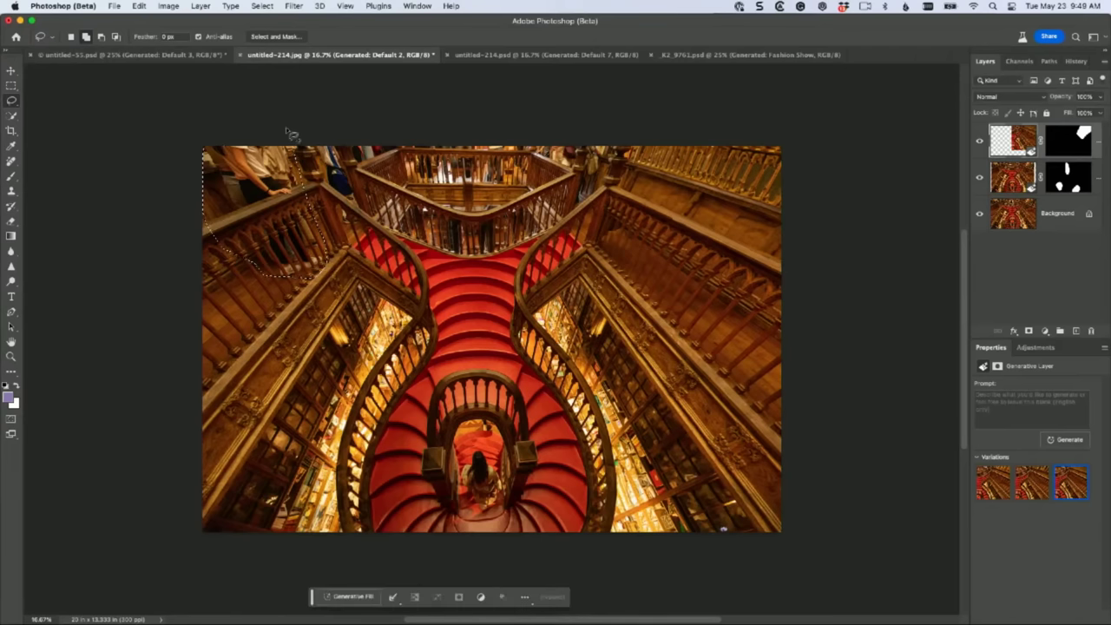
click(351, 596)
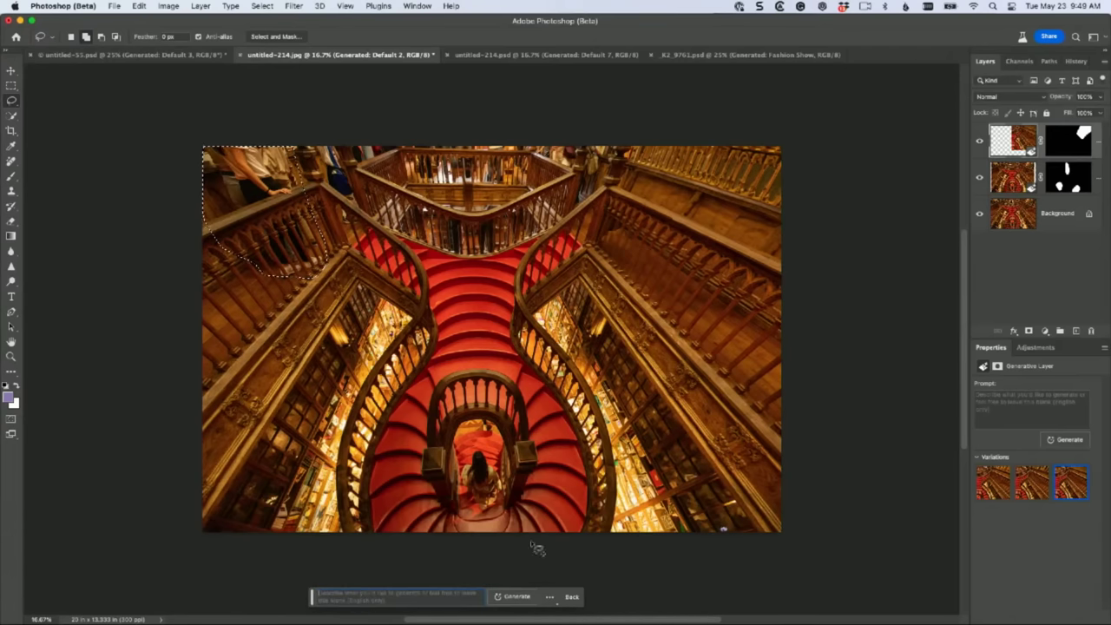
click(518, 597)
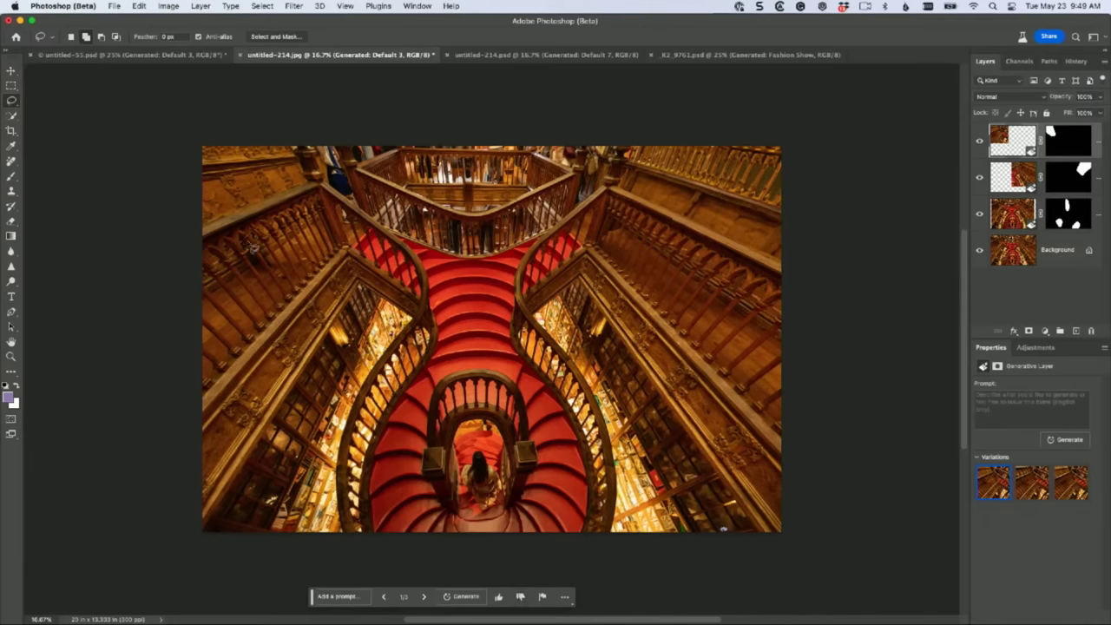
Step: Compare the three generated variations for the upper-left balcony and choose the third one
click(1033, 490)
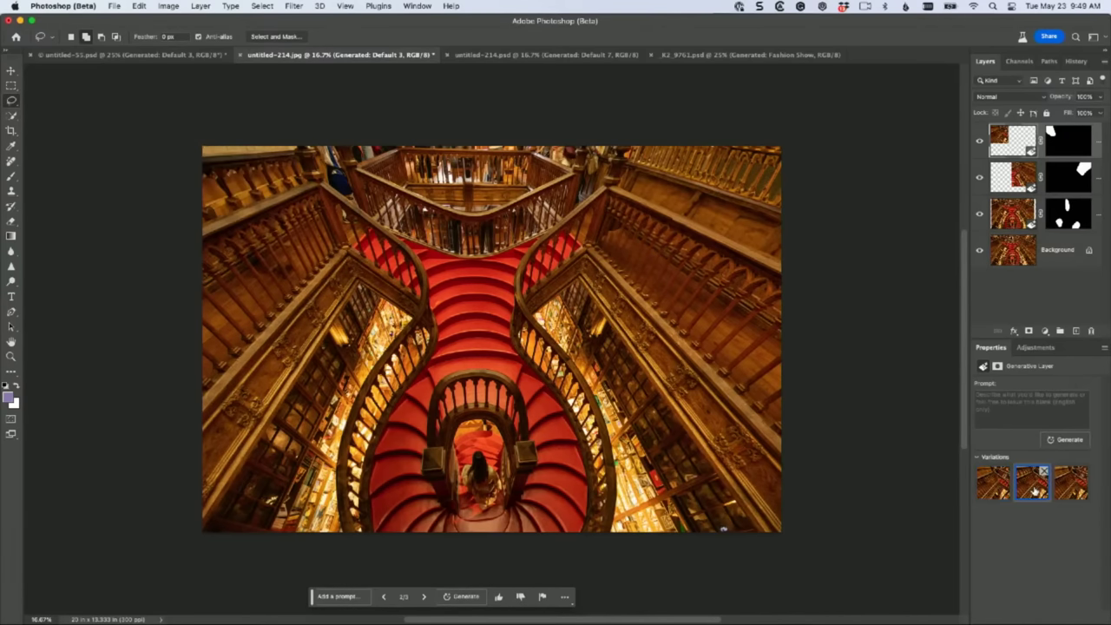
click(1067, 493)
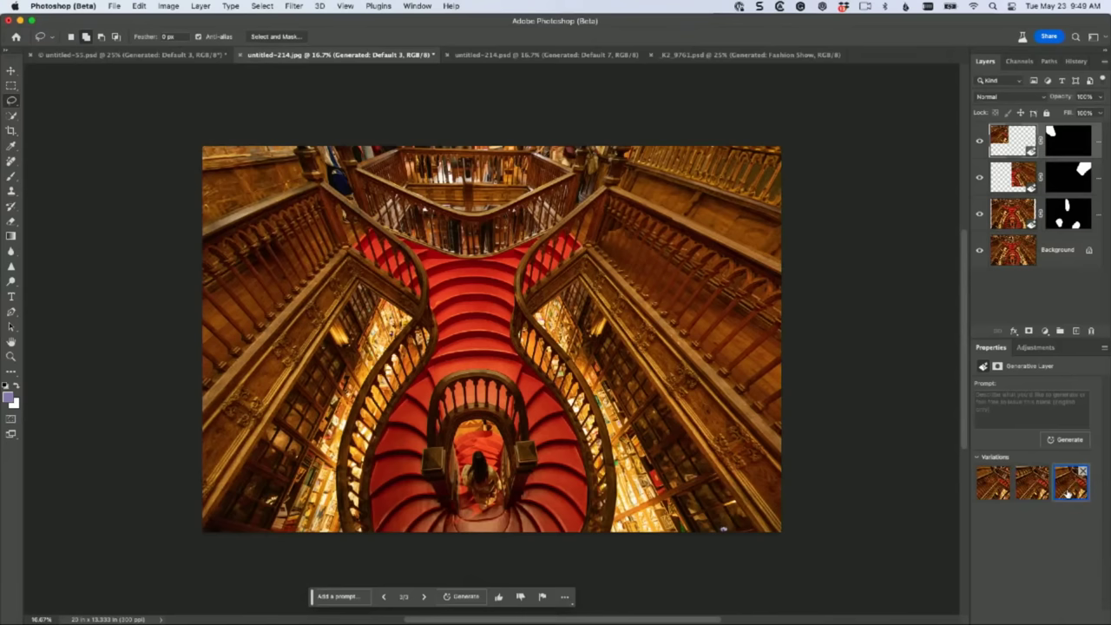
click(1033, 492)
click(997, 493)
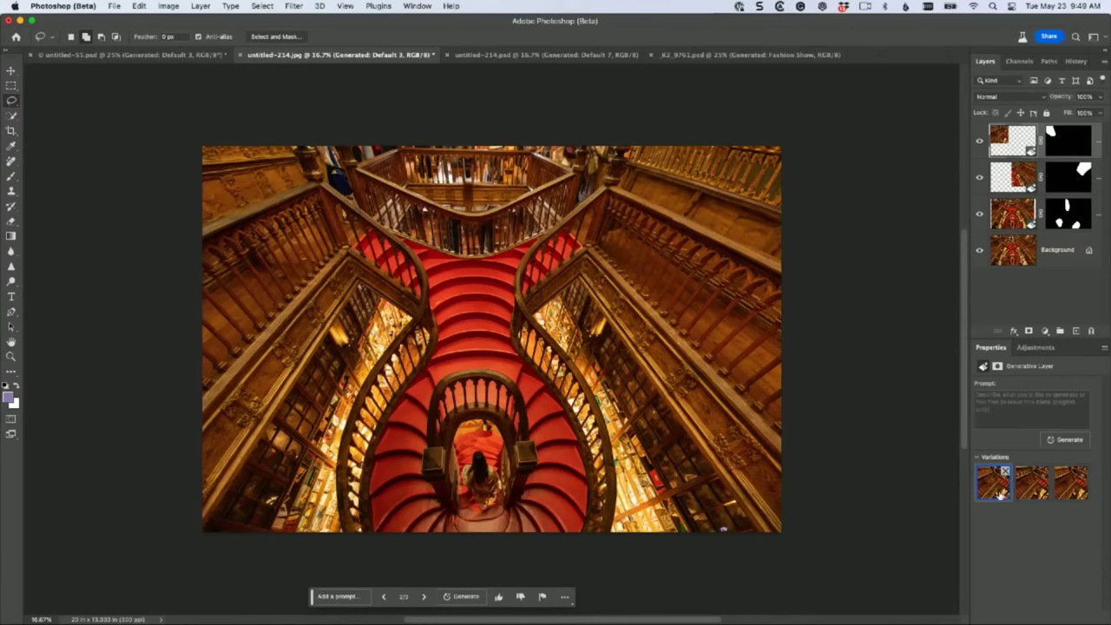
click(1033, 492)
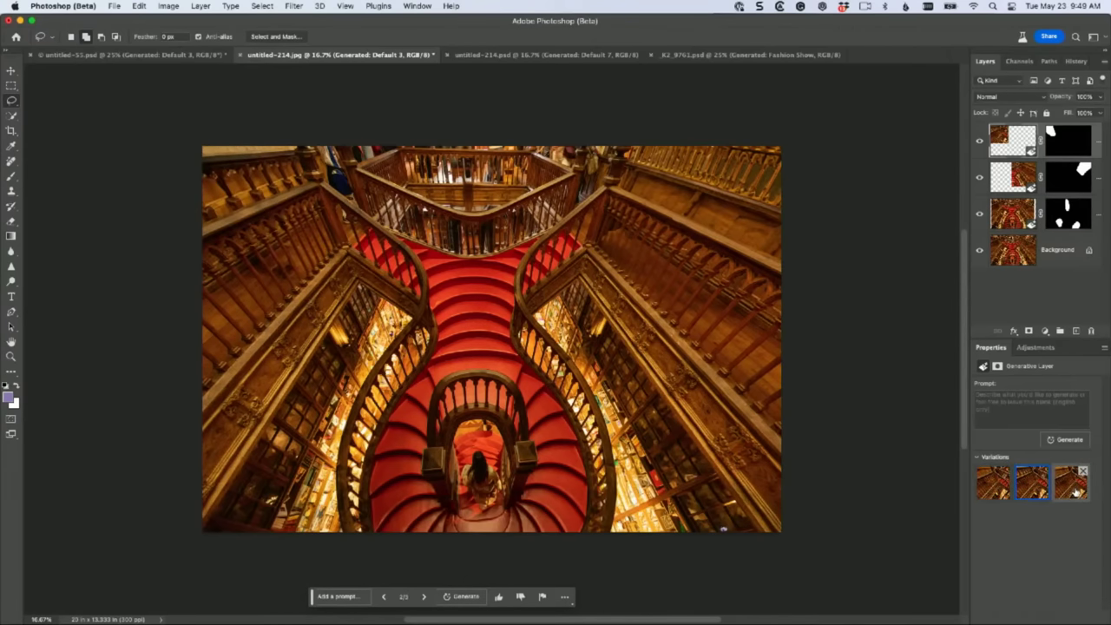
click(1075, 493)
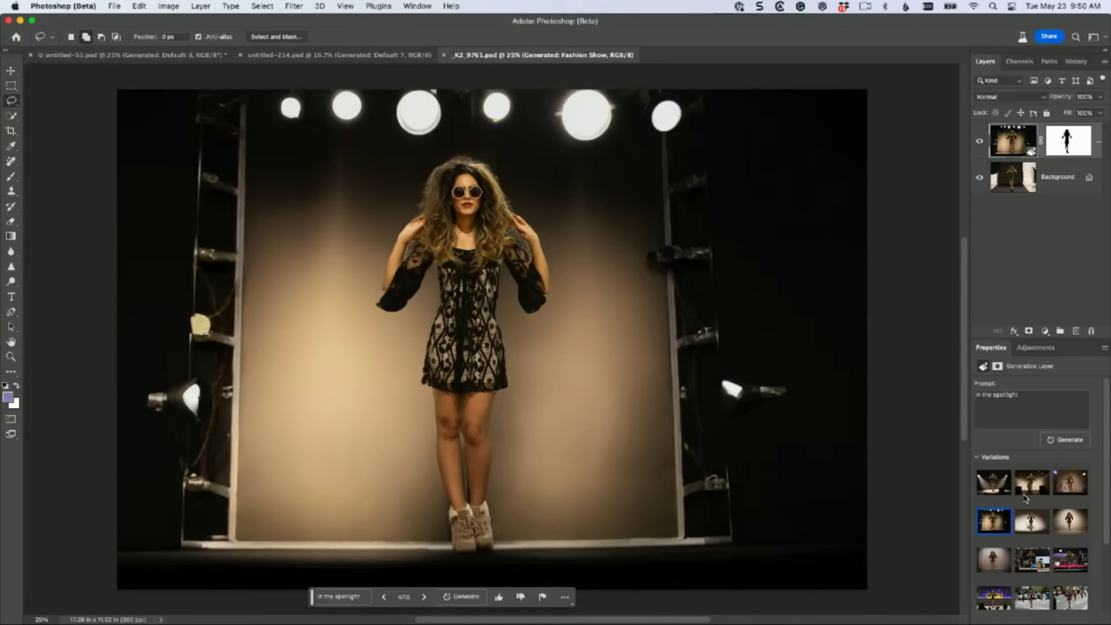
Step: Compare the original studio photo with the middle ROCK CONCERT STAGE variation by hiding and reshowing the generated layer
scroll(1034, 486, down, 3)
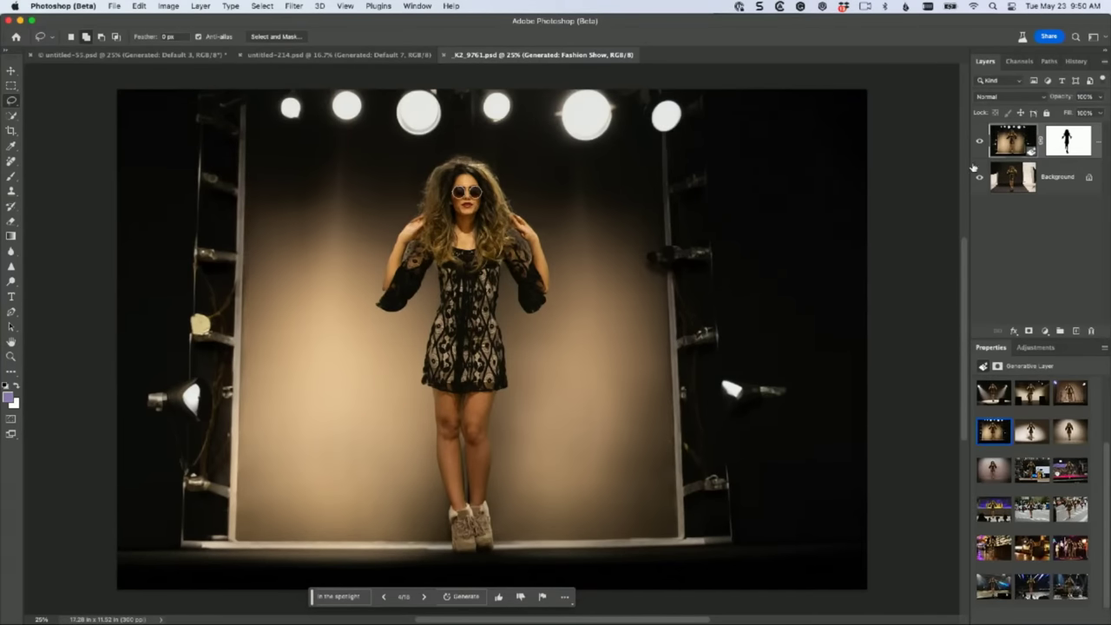
click(980, 143)
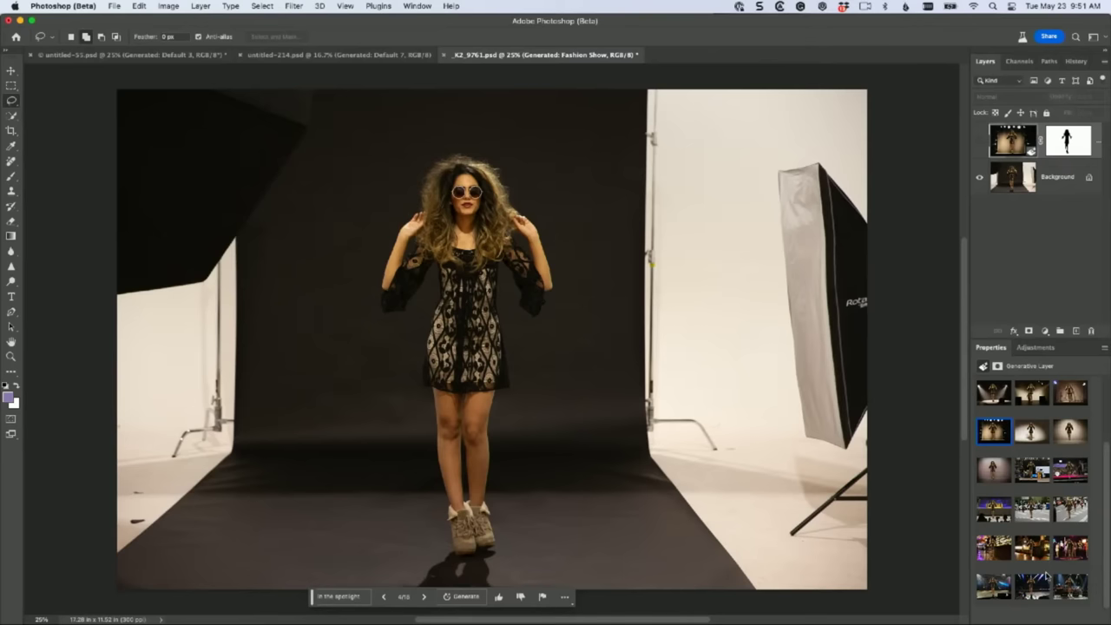
click(1033, 593)
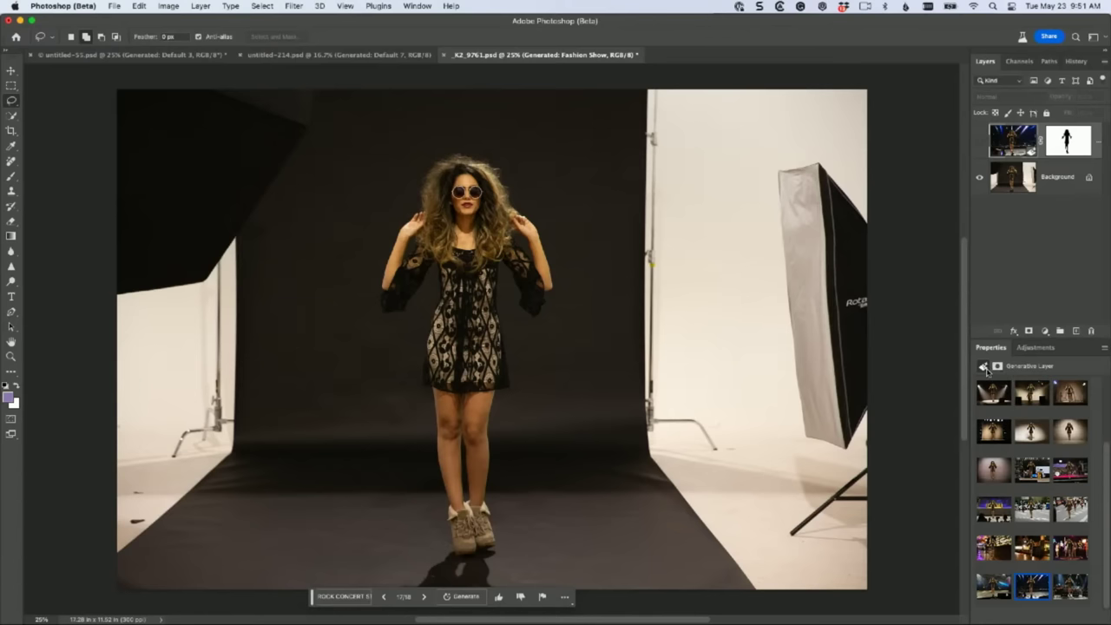
click(984, 368)
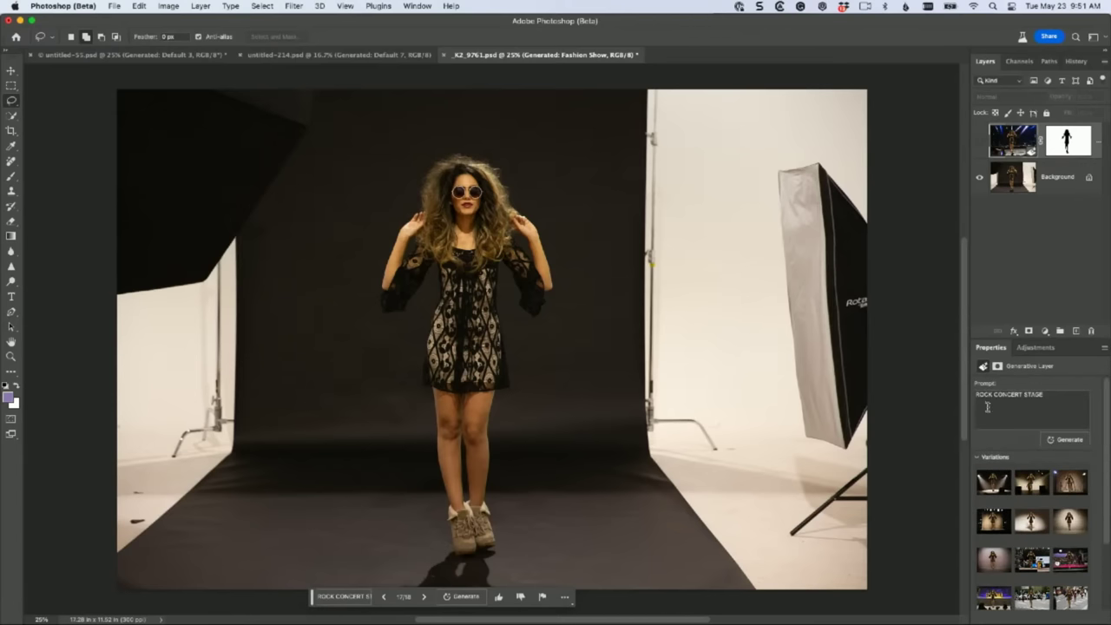
scroll(1033, 556, down, 5)
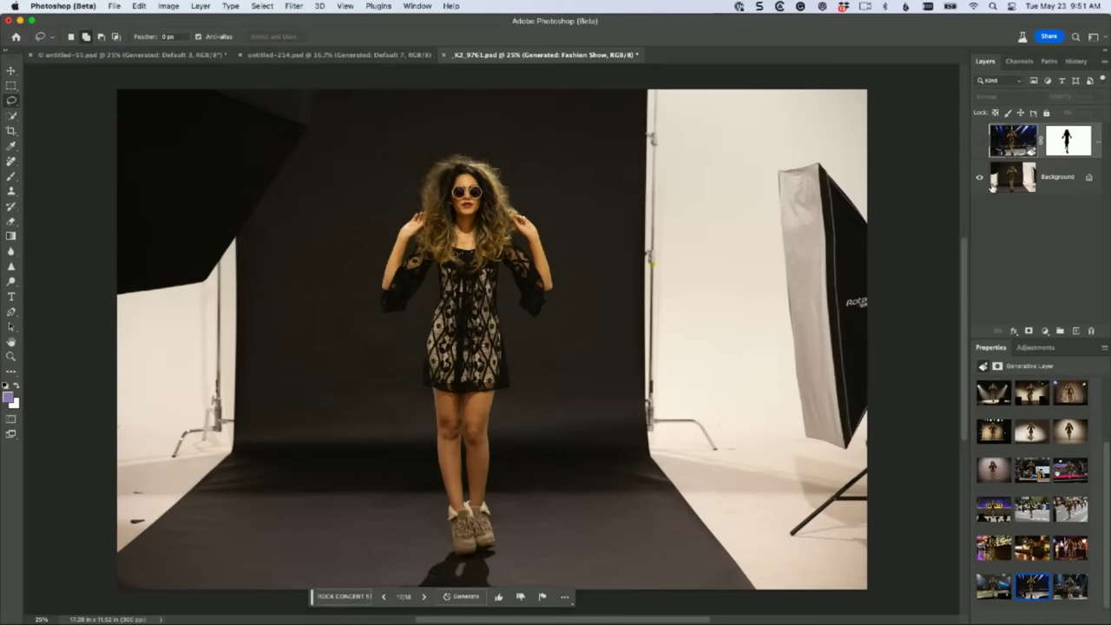
click(980, 142)
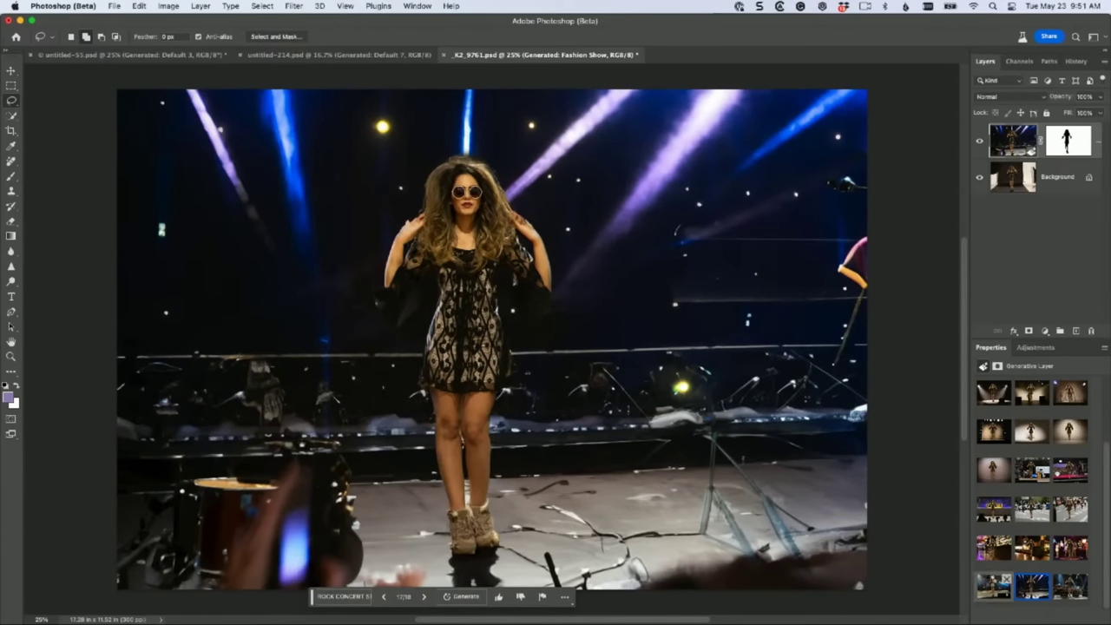
Step: Preview the other rock concert stage variations and the bar and nightclub backgrounds behind the woman
click(991, 583)
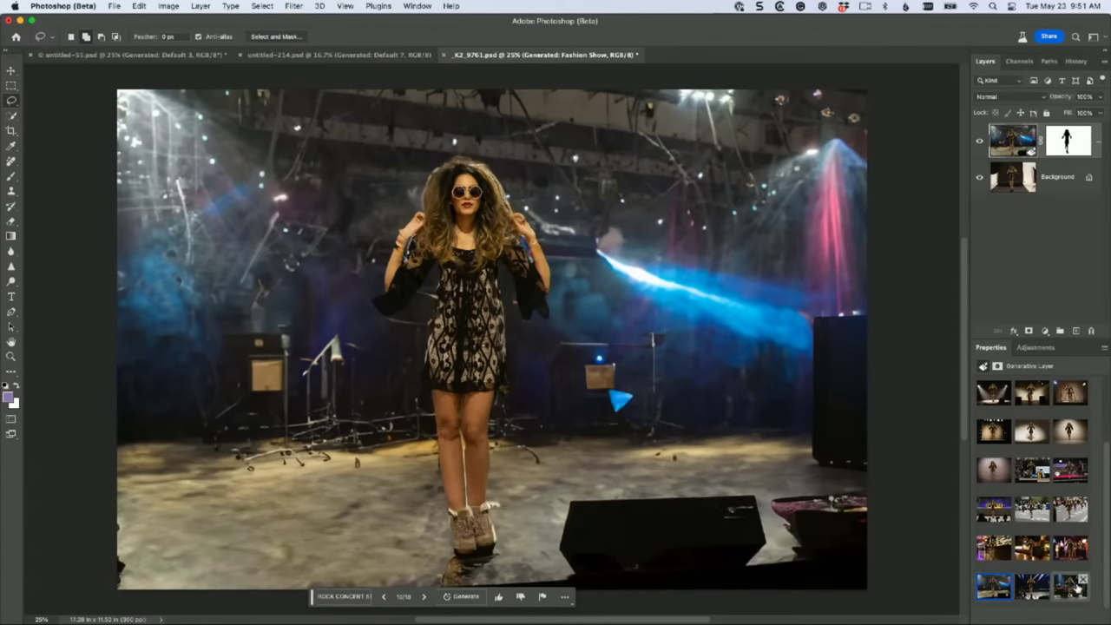
click(1033, 561)
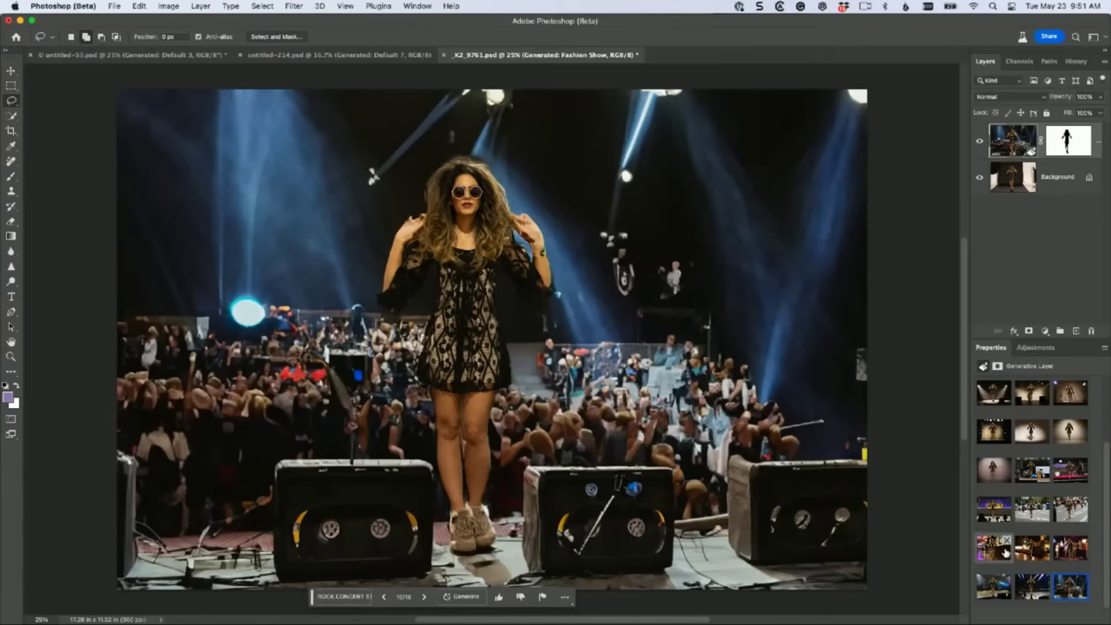
click(1001, 551)
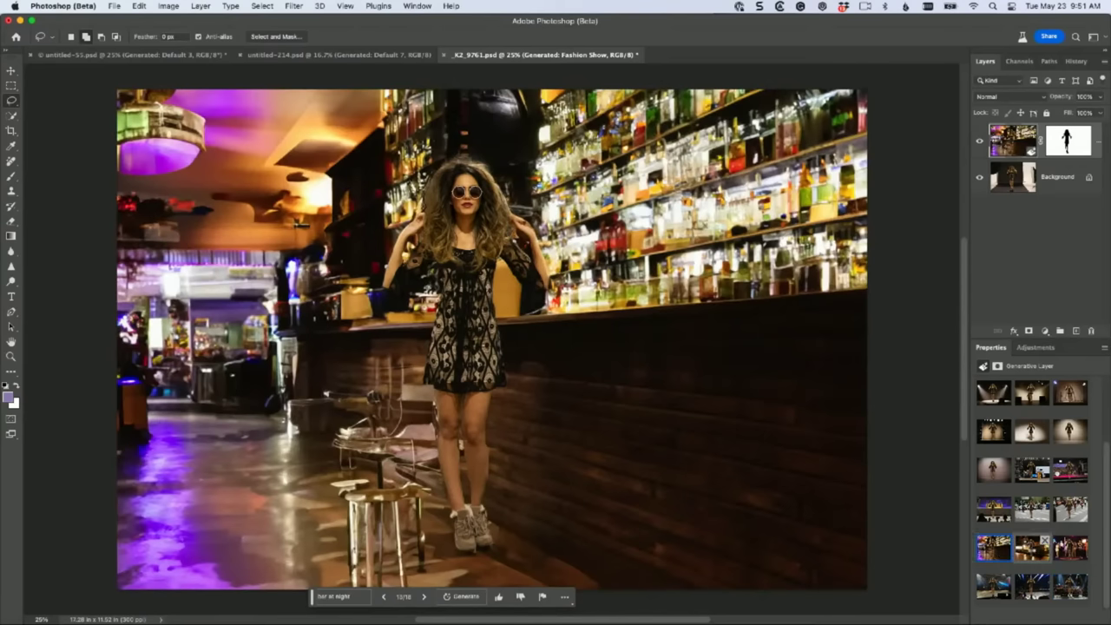
click(1033, 549)
click(1066, 557)
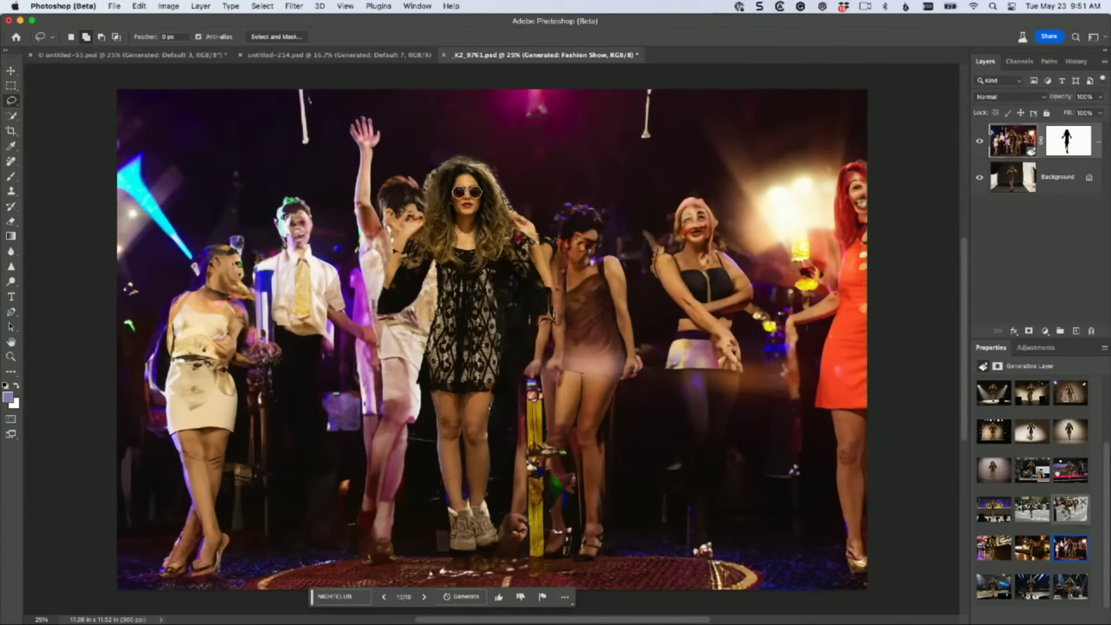
Step: Preview the busy street, on-stage and plain-wall model shoot background variations in turn
click(1068, 513)
click(1036, 514)
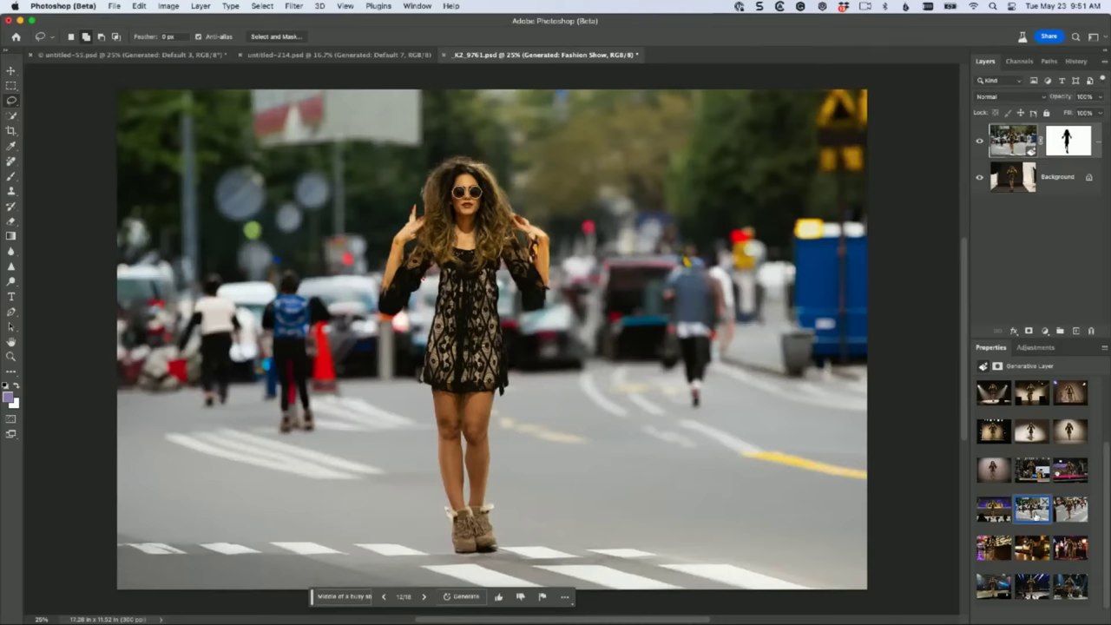
click(994, 512)
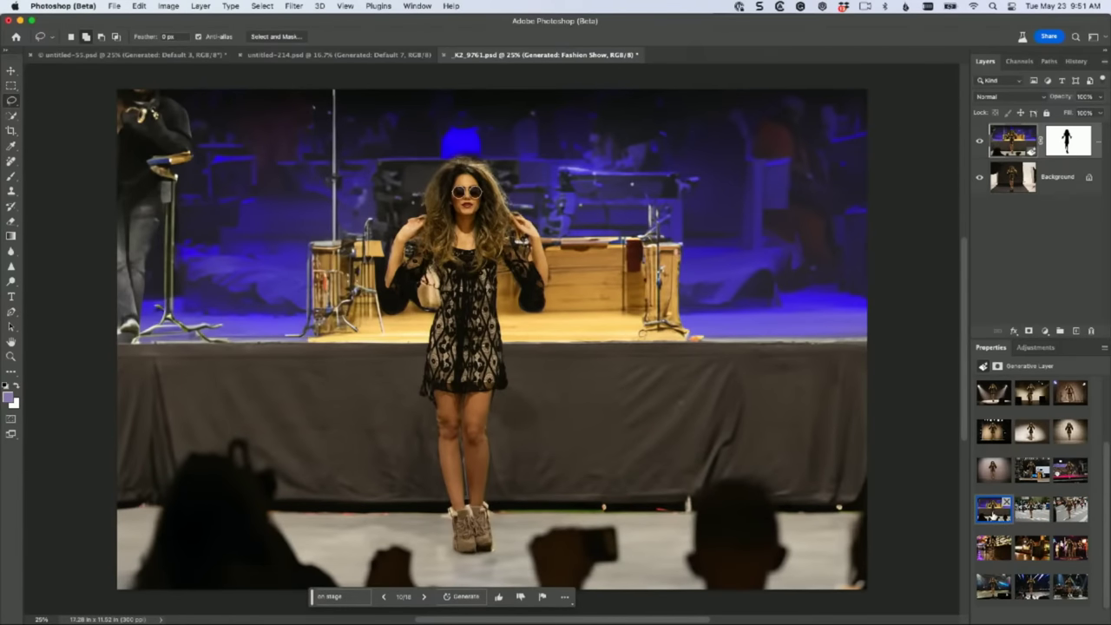
click(992, 480)
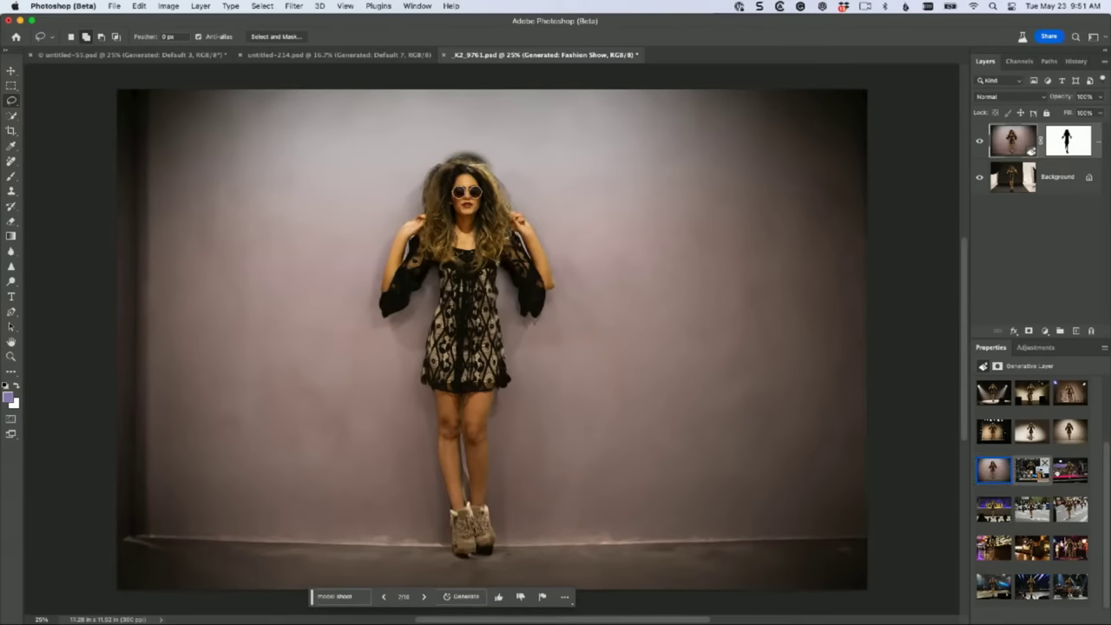
click(1028, 474)
click(1069, 472)
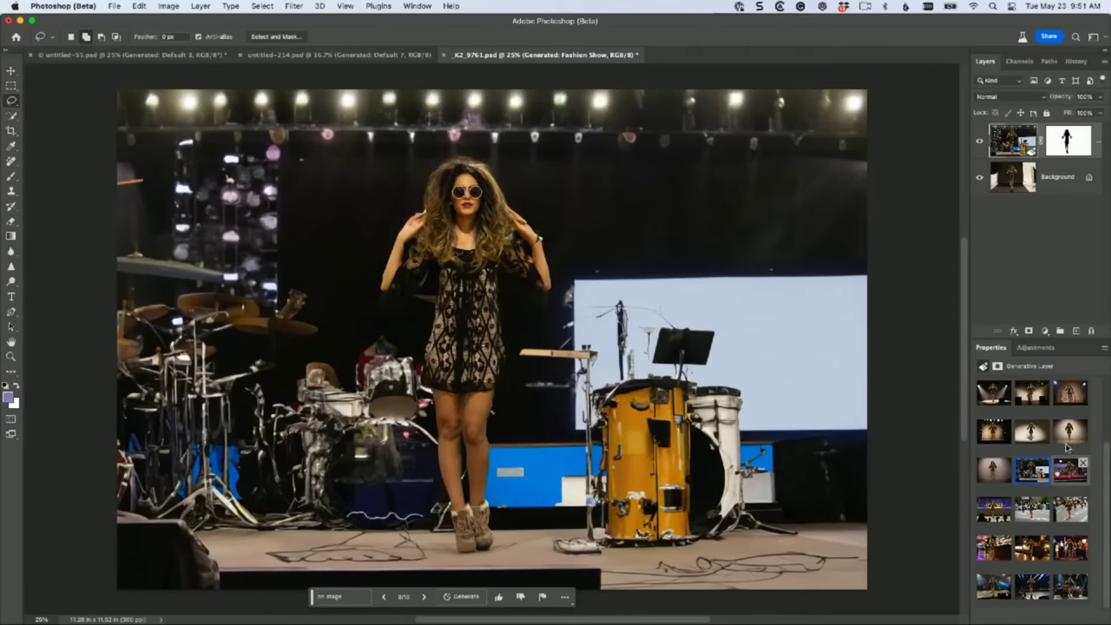
Step: Review the remaining model shoot variation and the "In the spotlight" ones, ending on the variation with two standing lamps
click(1070, 434)
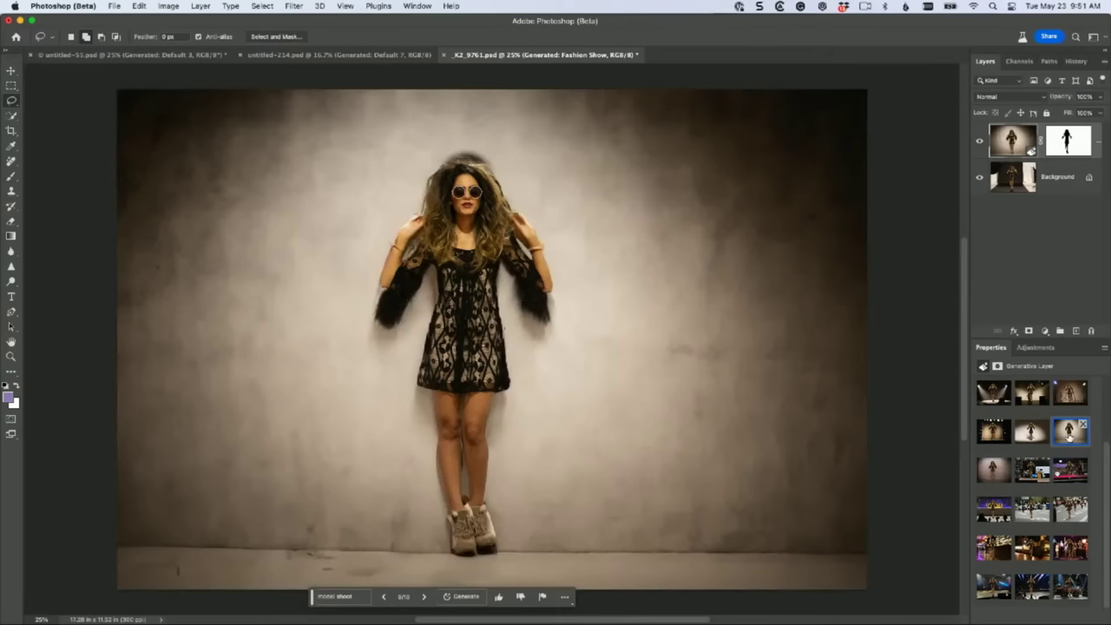
click(1034, 434)
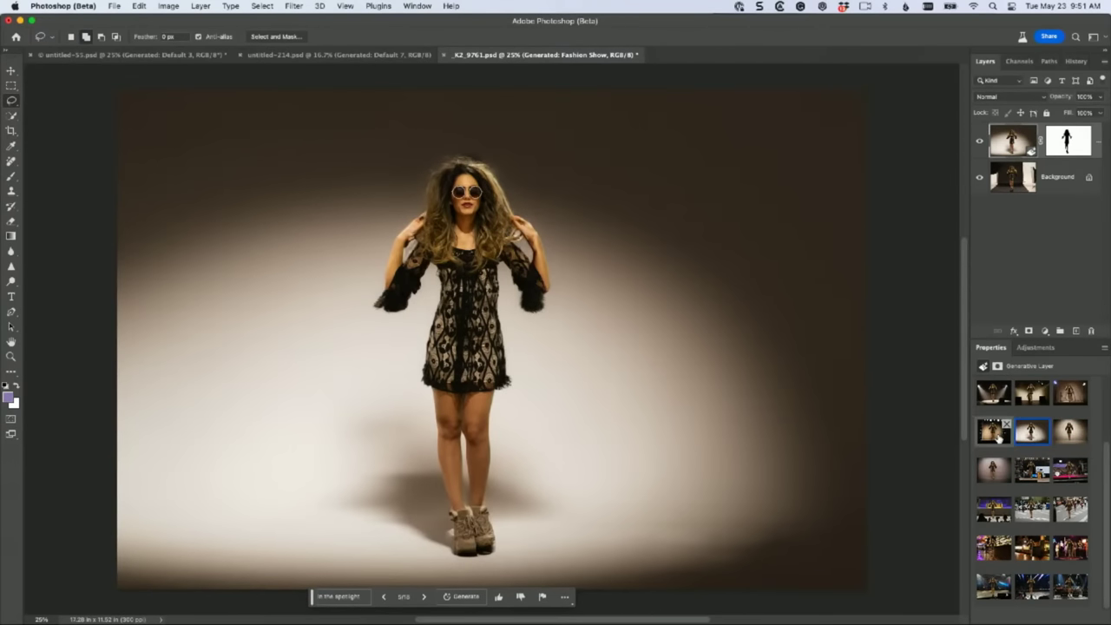
click(994, 439)
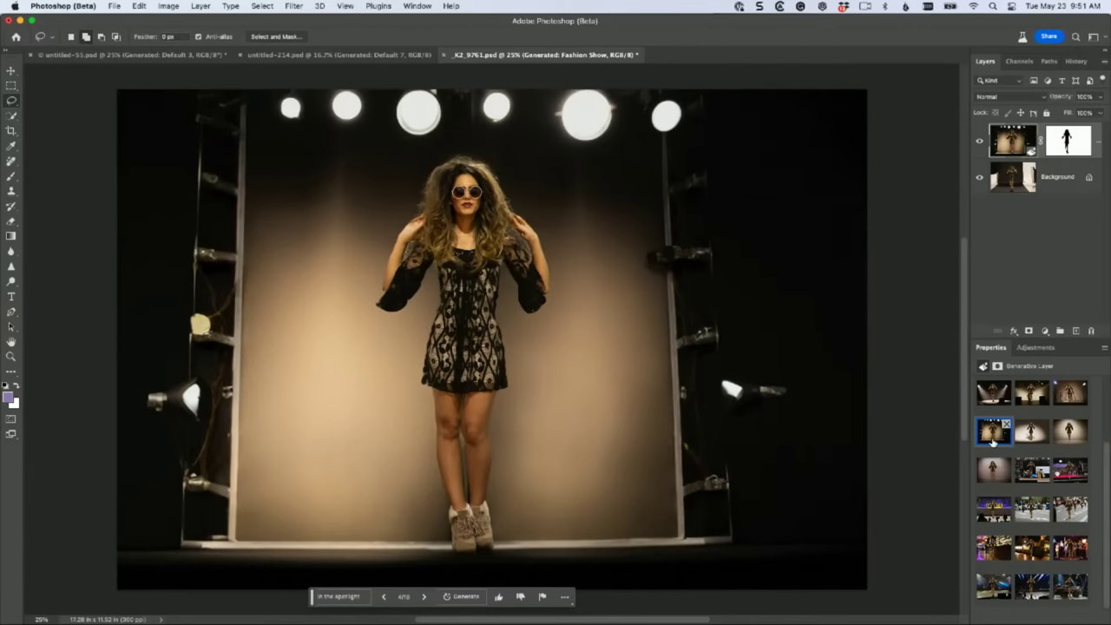
click(993, 395)
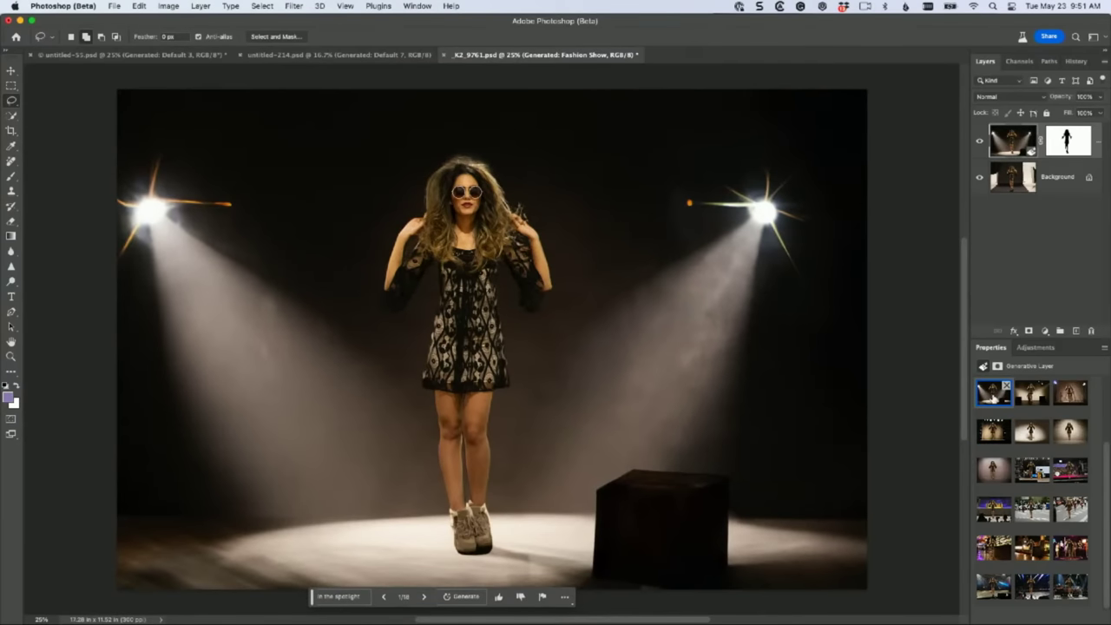
click(1031, 396)
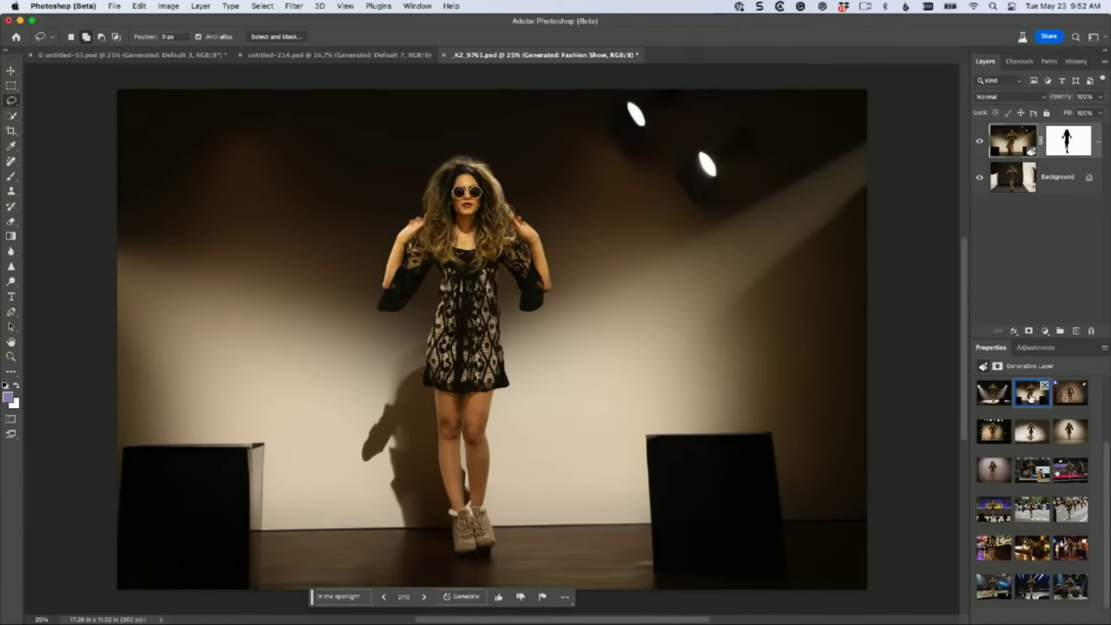
click(1070, 395)
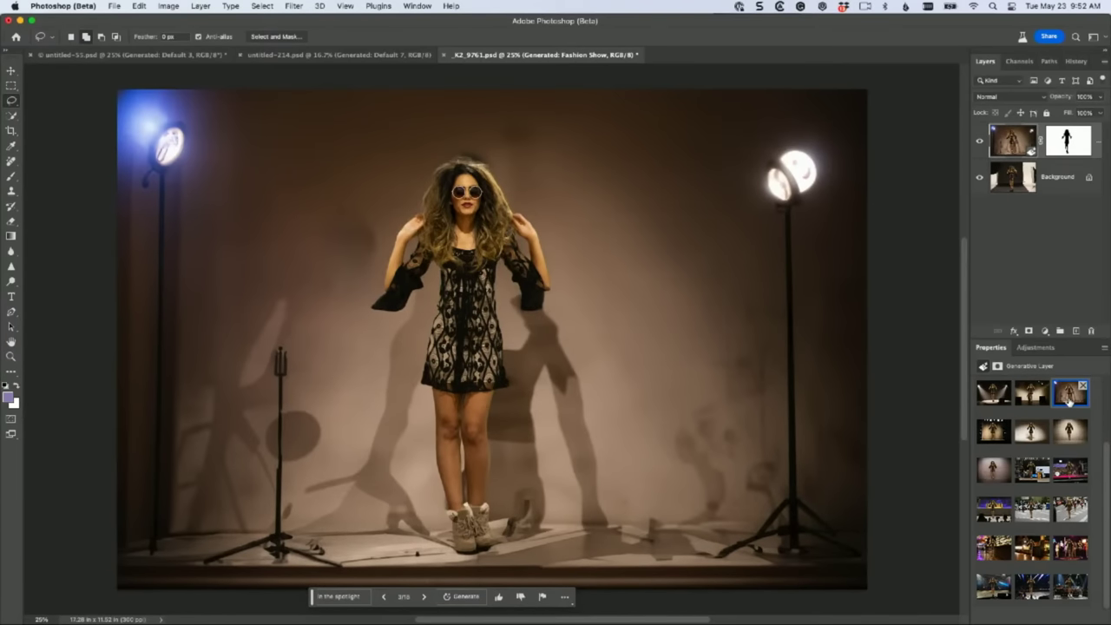
Step: Hide the generated layer and select the Background layer's surroundings by selecting the subject, expanding by 20 pixels and inverting the selection
click(1012, 177)
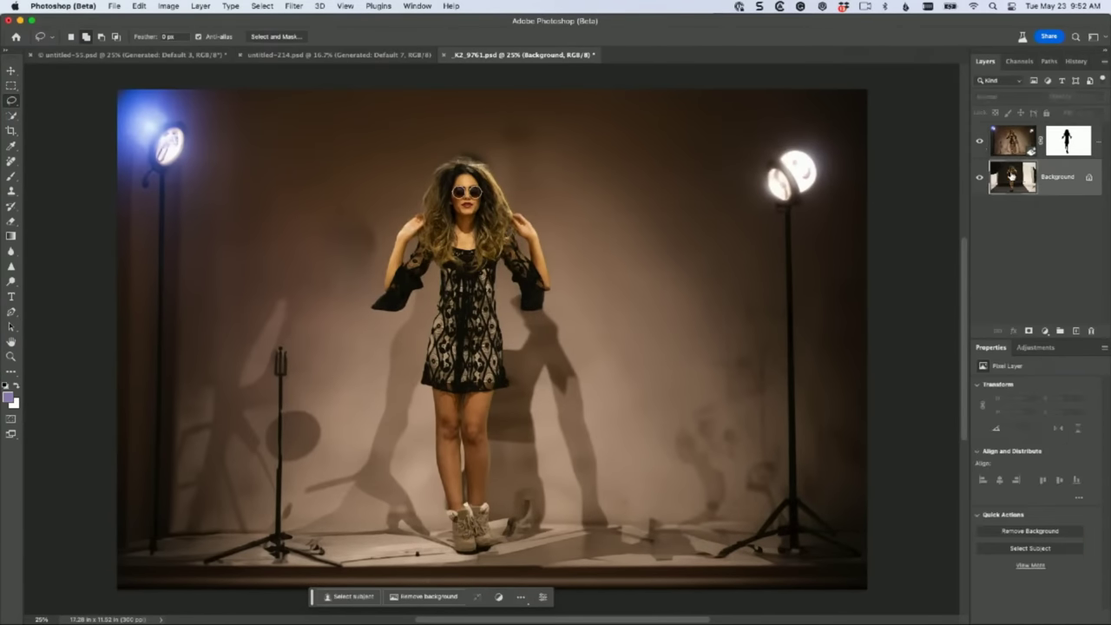
click(979, 140)
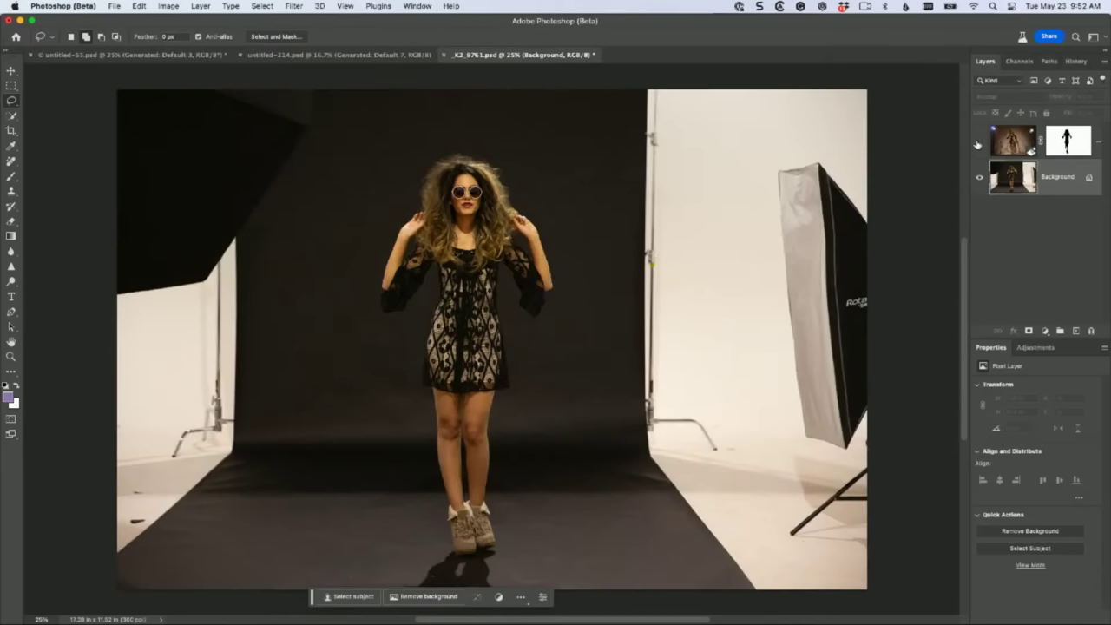
click(352, 597)
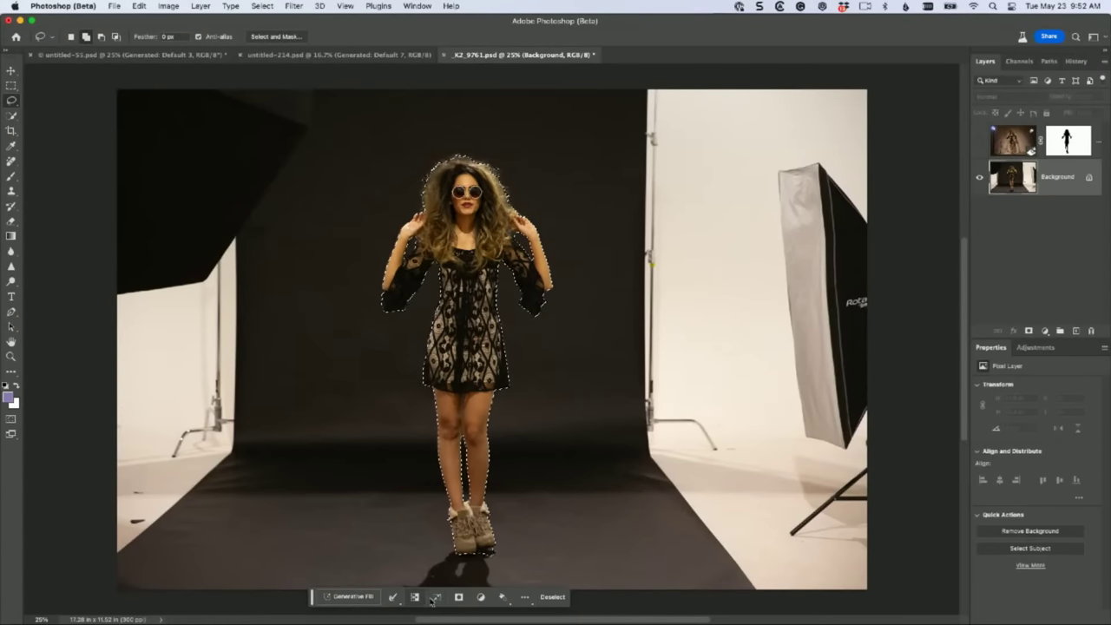
click(396, 599)
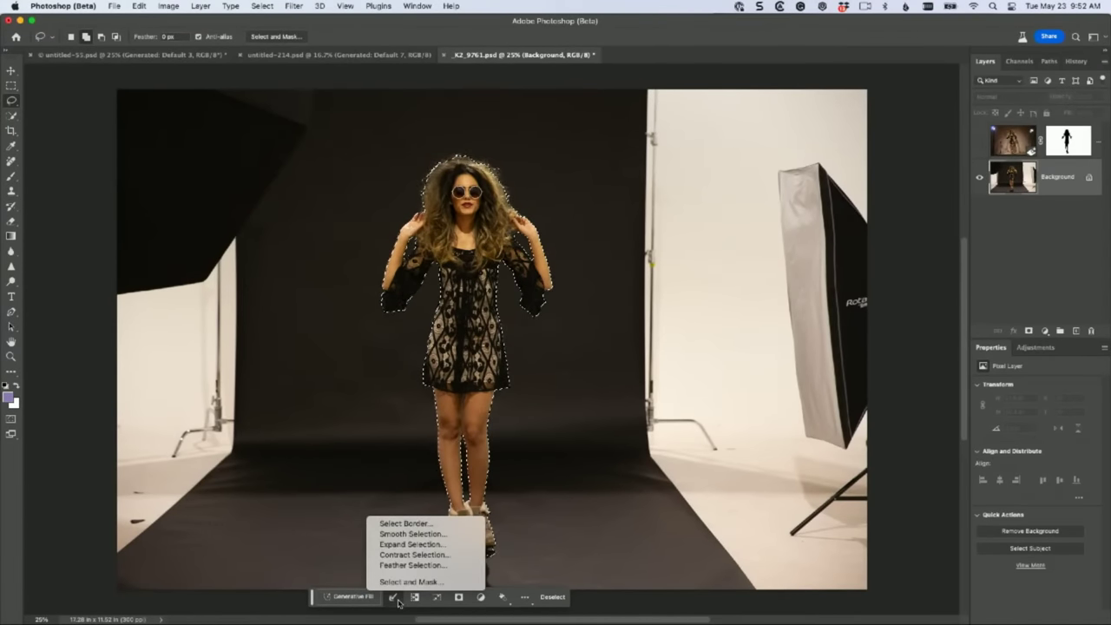
click(458, 546)
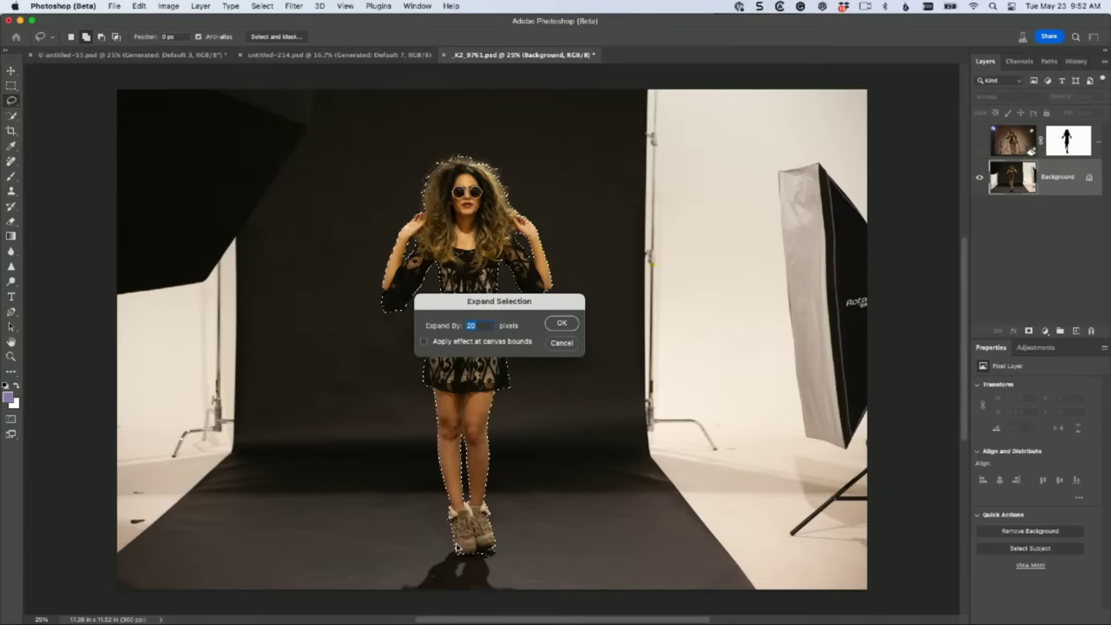
click(562, 323)
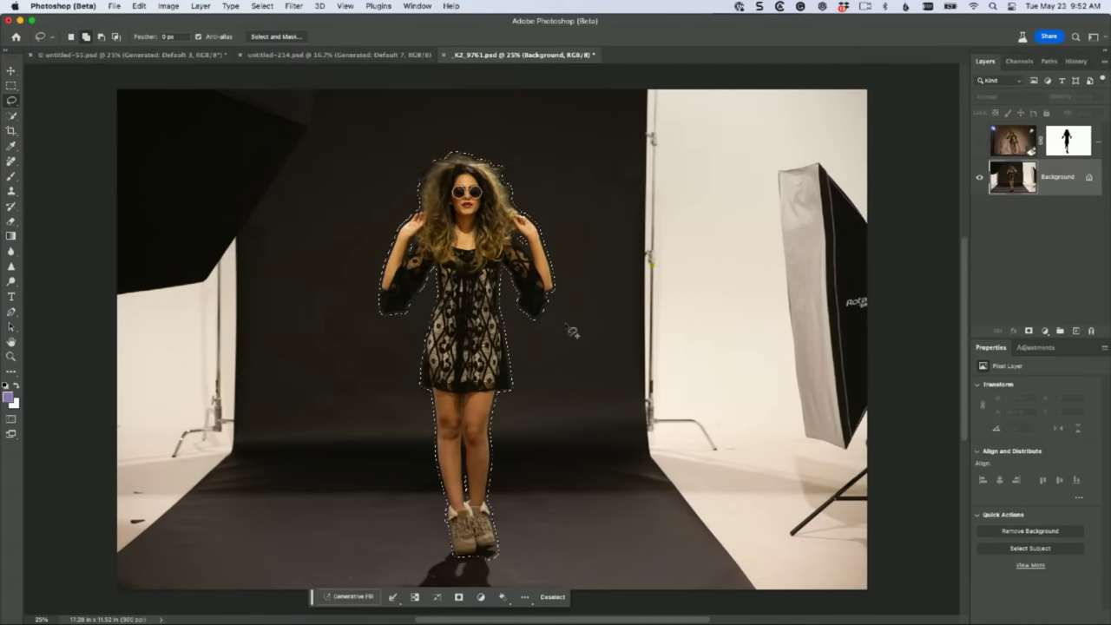
click(415, 598)
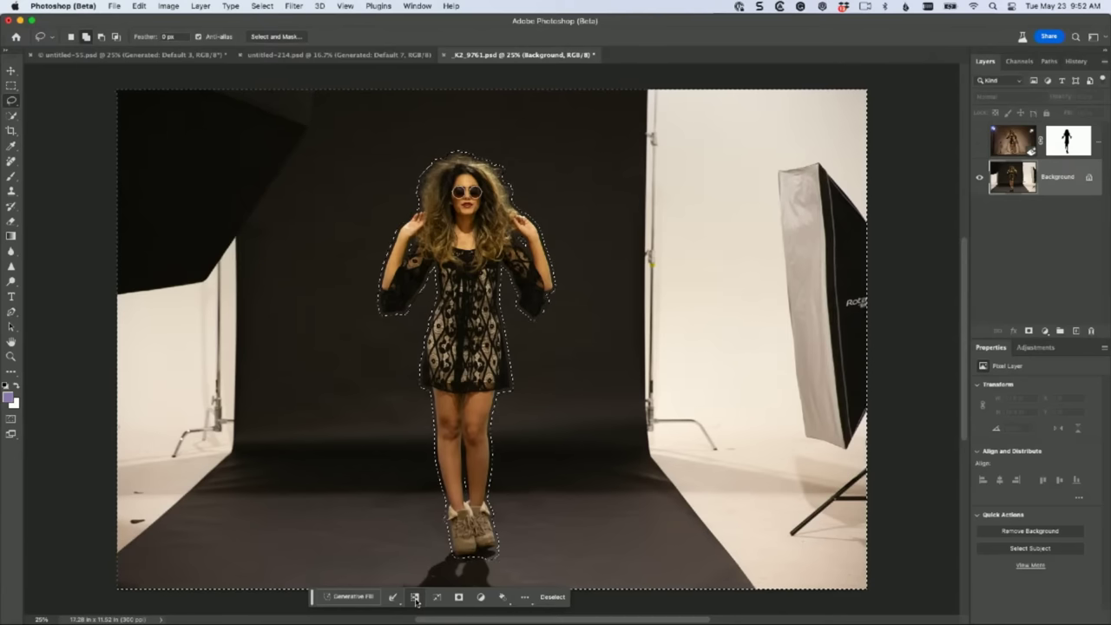
Step: Generate a new background around the woman with the prompt "Photo studio" and choose the third variation after comparing them
click(354, 597)
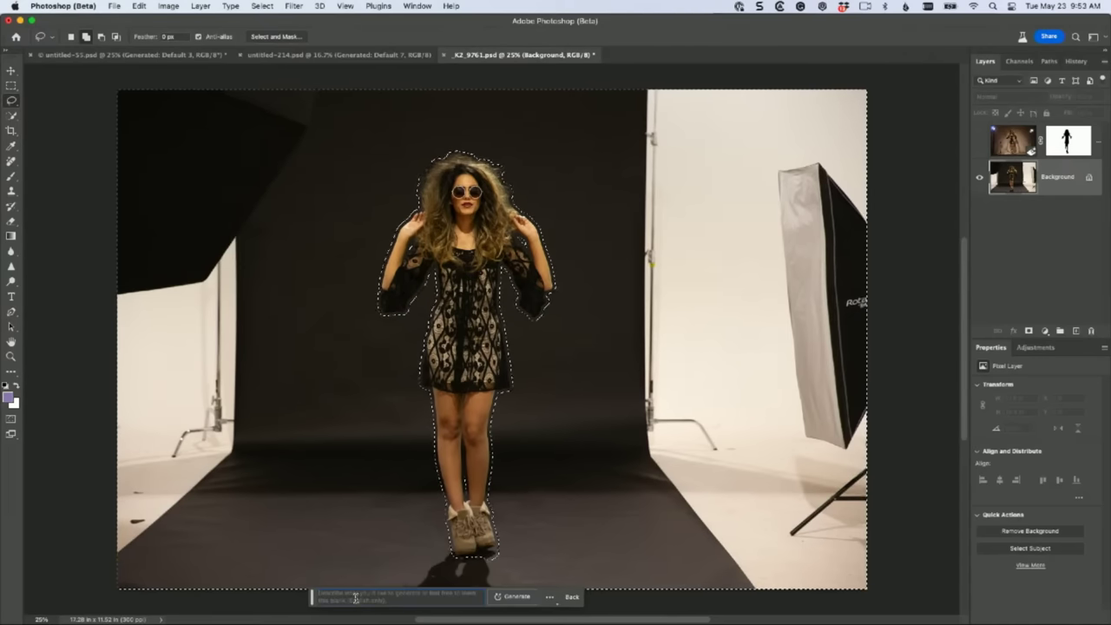
text(Photo studio)
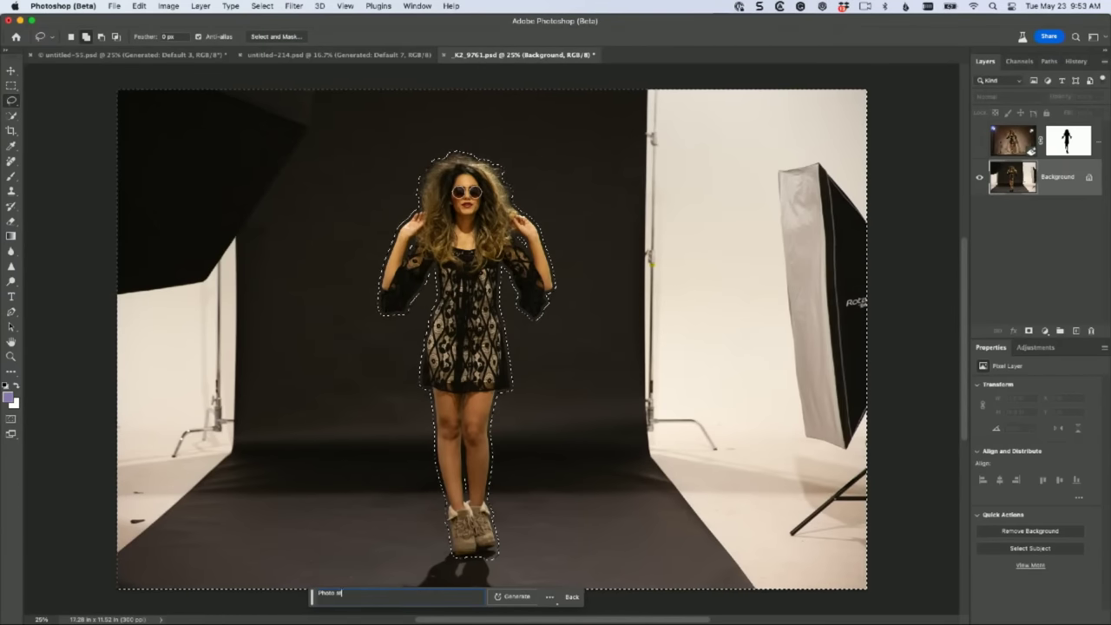
click(517, 597)
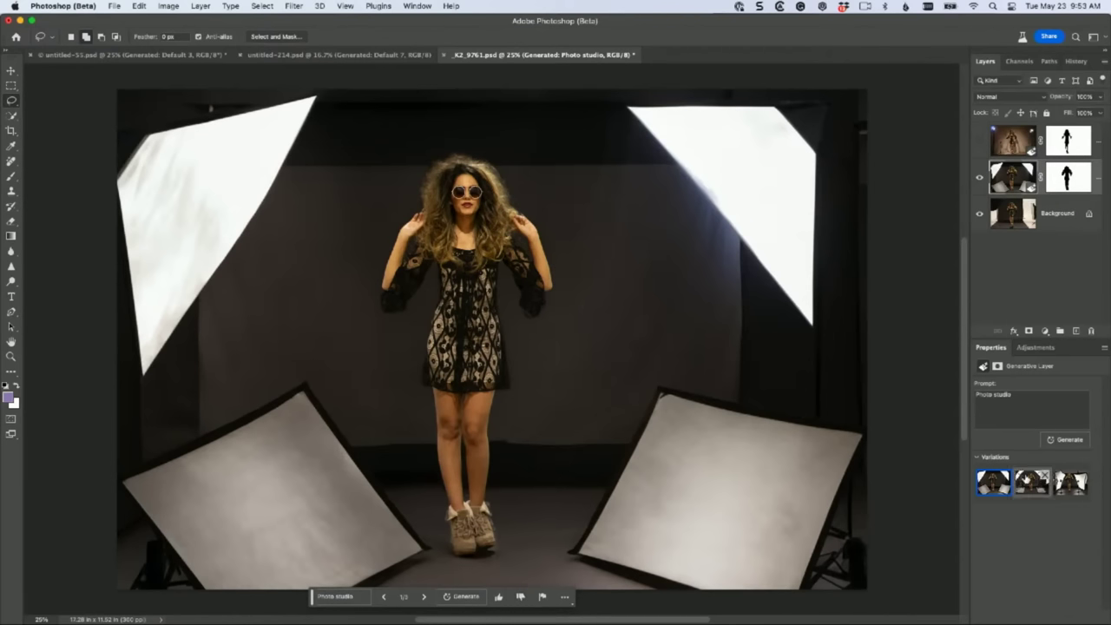
click(1026, 479)
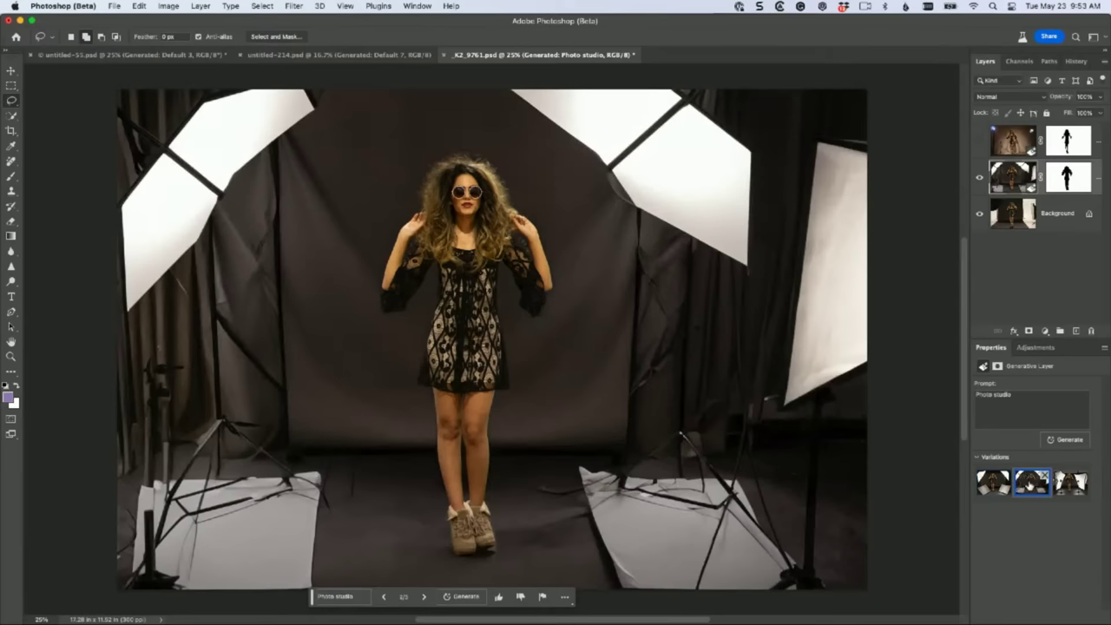
click(1061, 491)
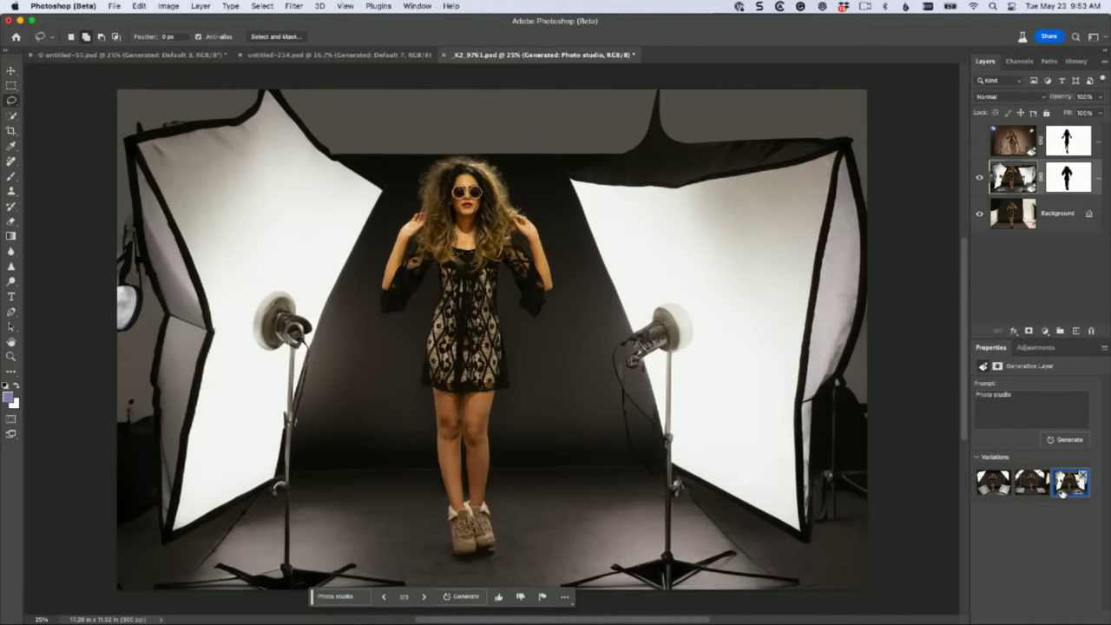
Step: Generate another set of backgrounds on the same generative layer with the prompt "Stage"
click(359, 599)
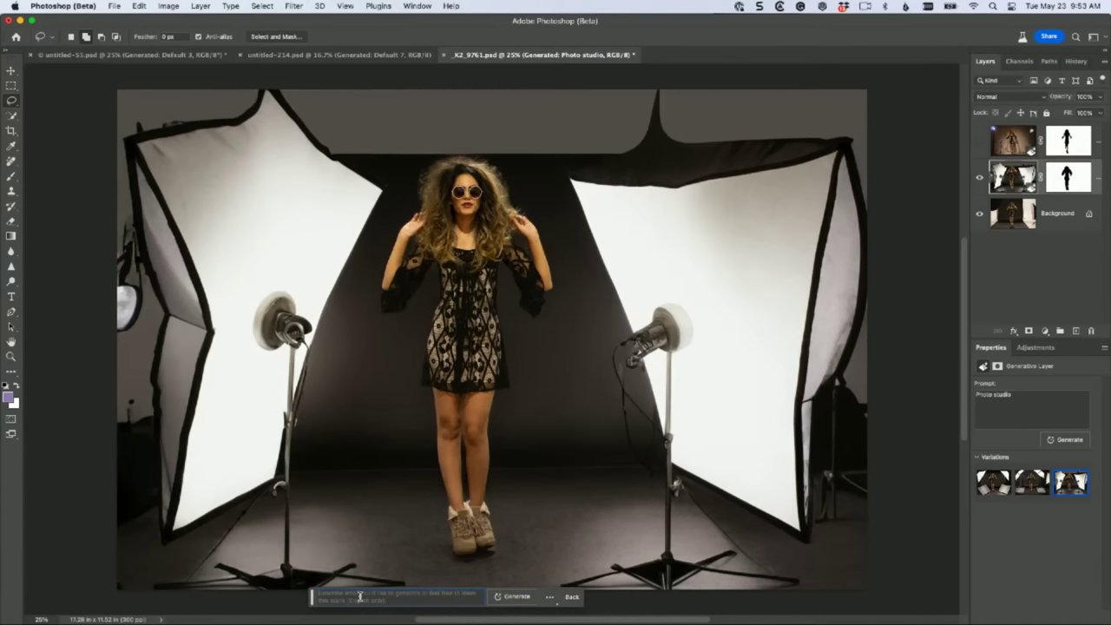
text(Stage)
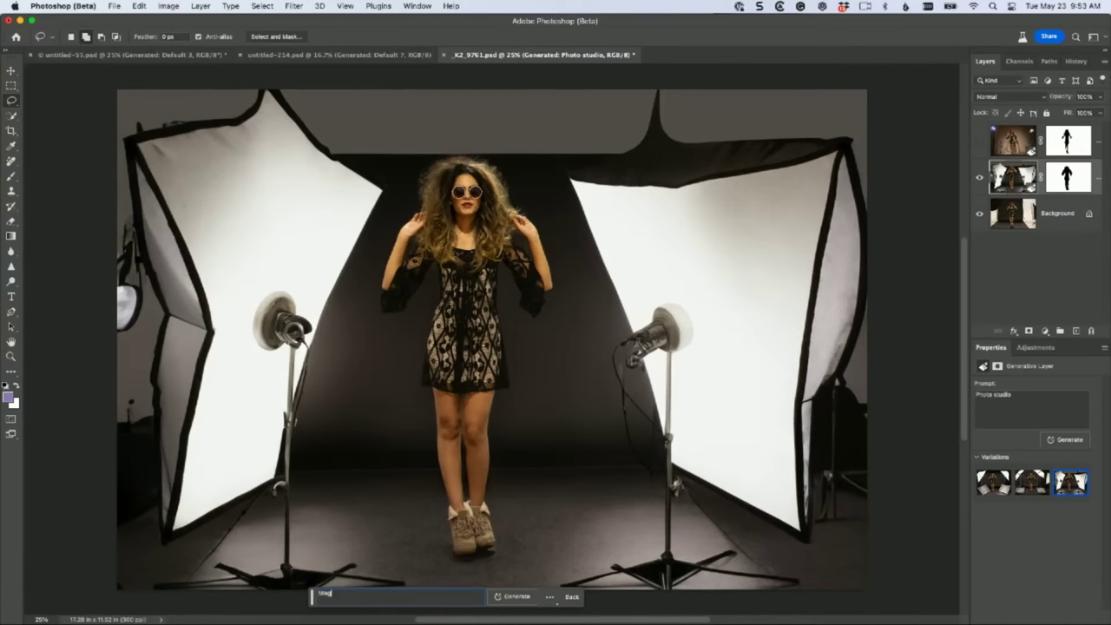
click(512, 597)
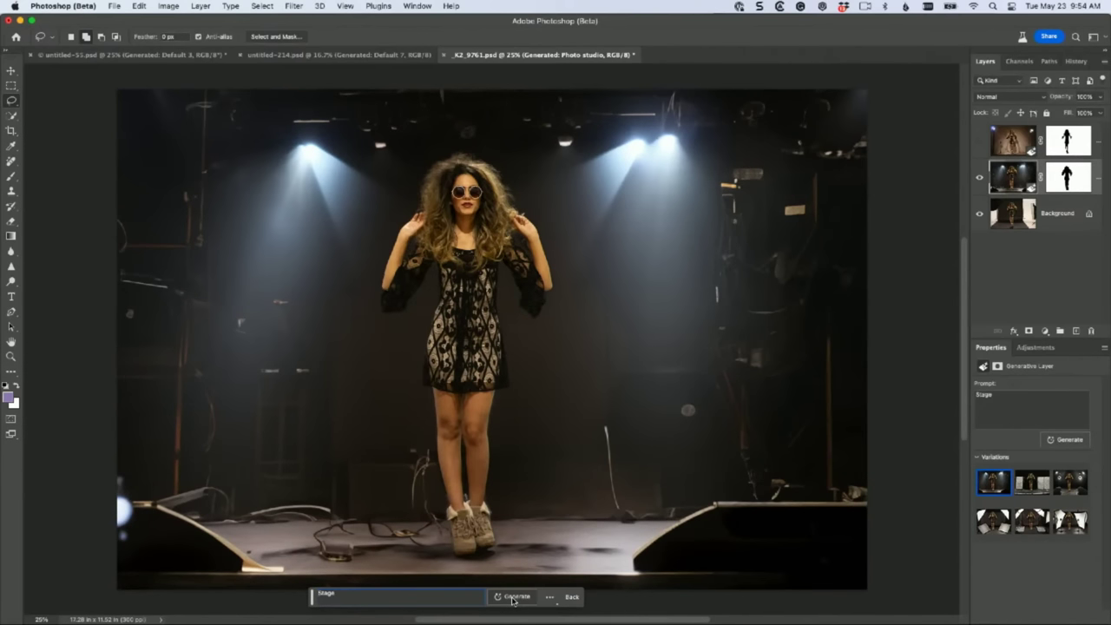
Step: Compare the three "Stage" background variations behind the woman
click(1027, 485)
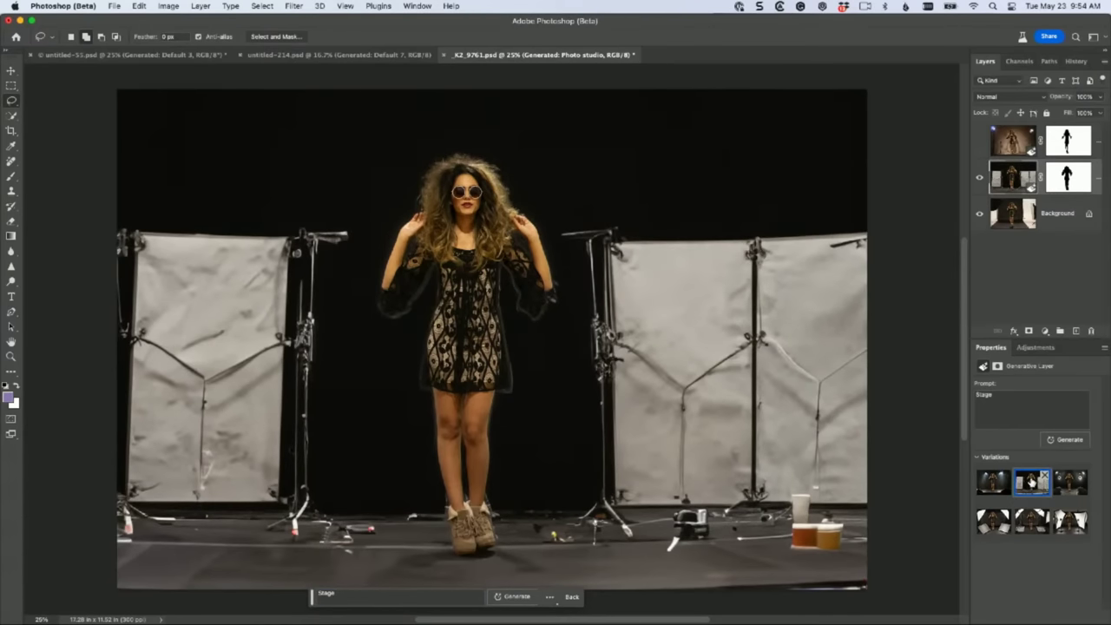
click(1067, 482)
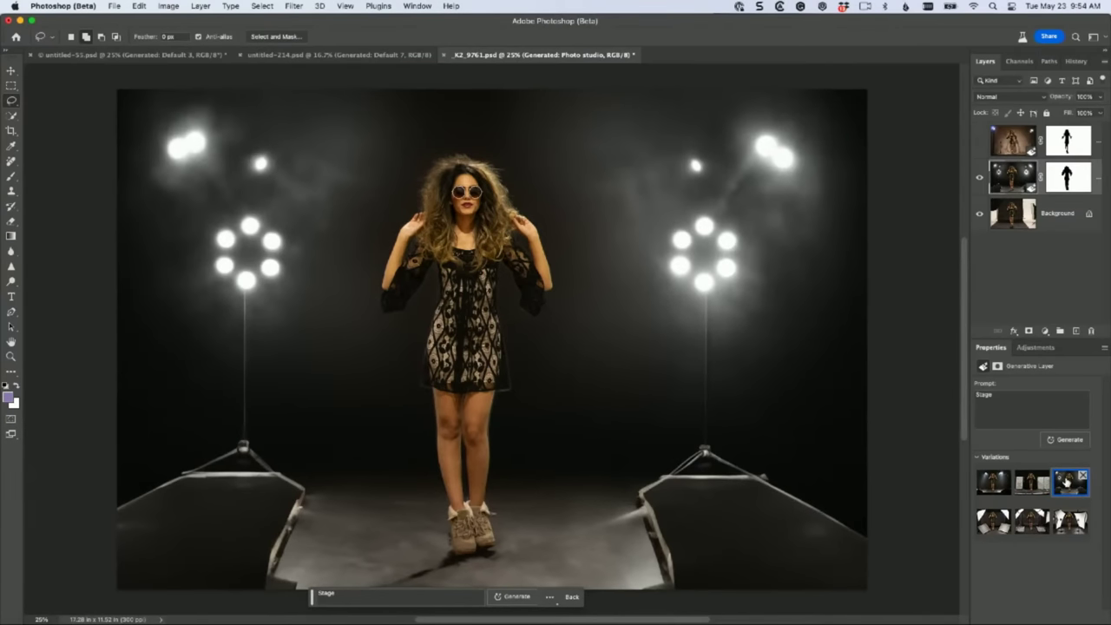
click(1025, 484)
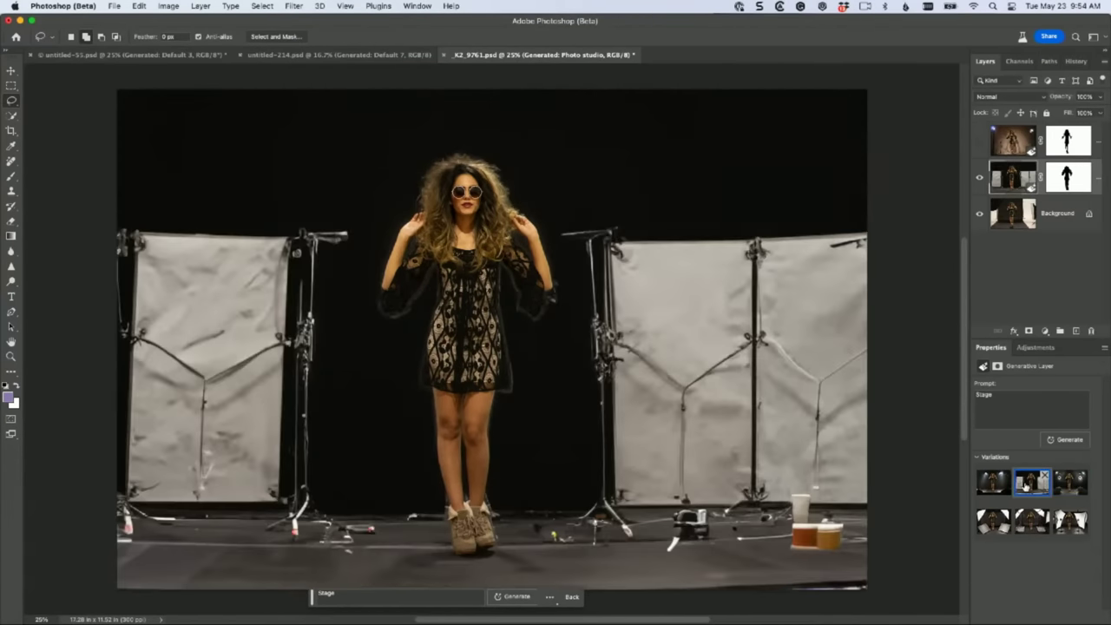
click(984, 488)
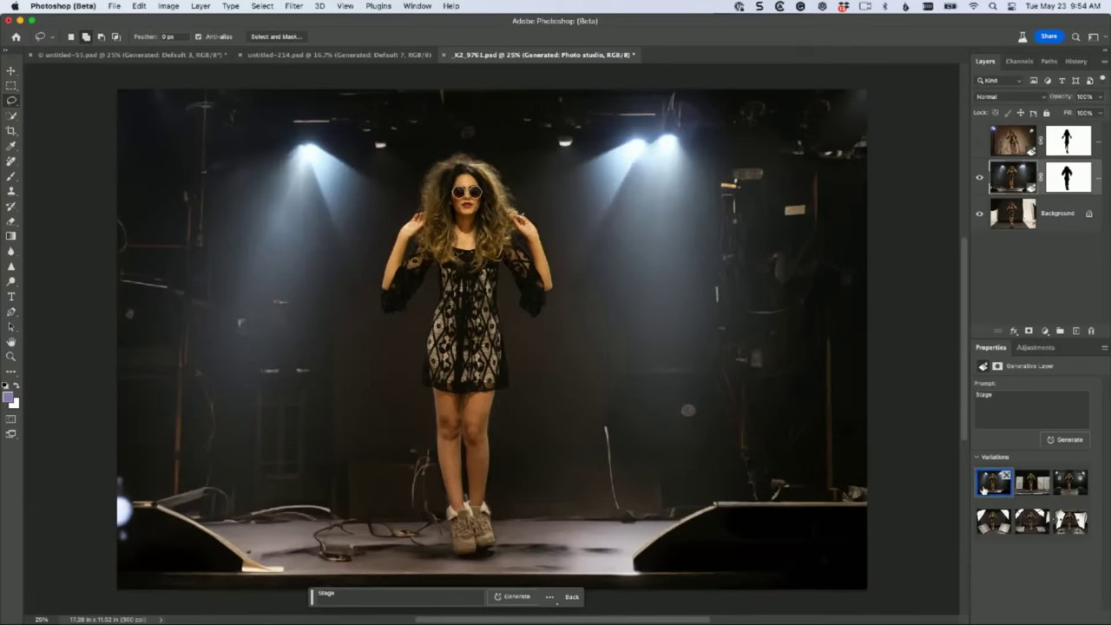
click(1023, 490)
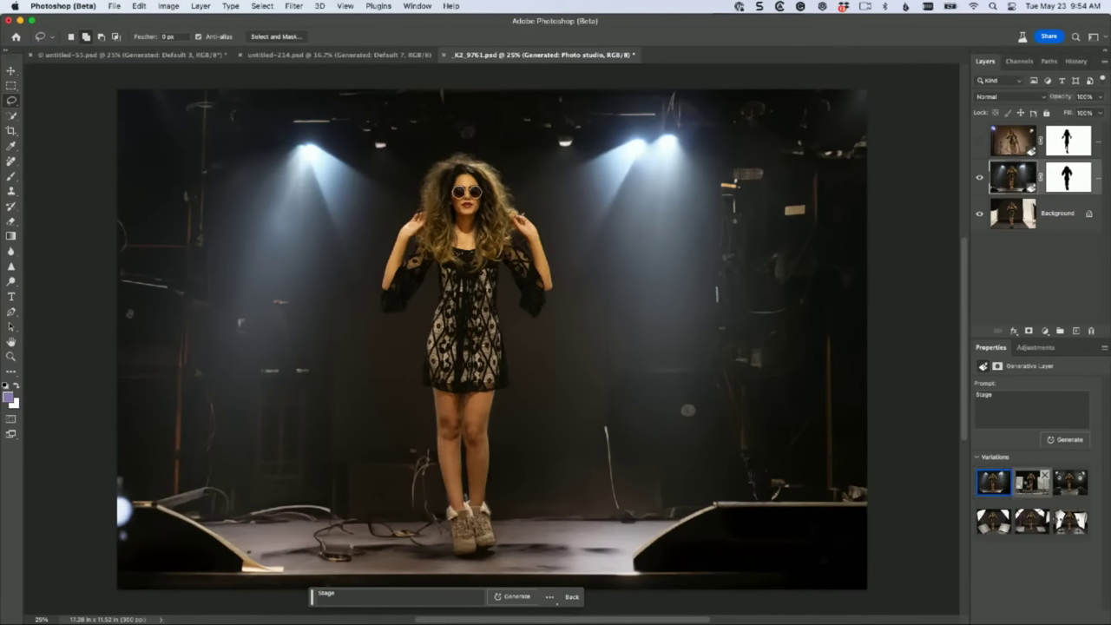
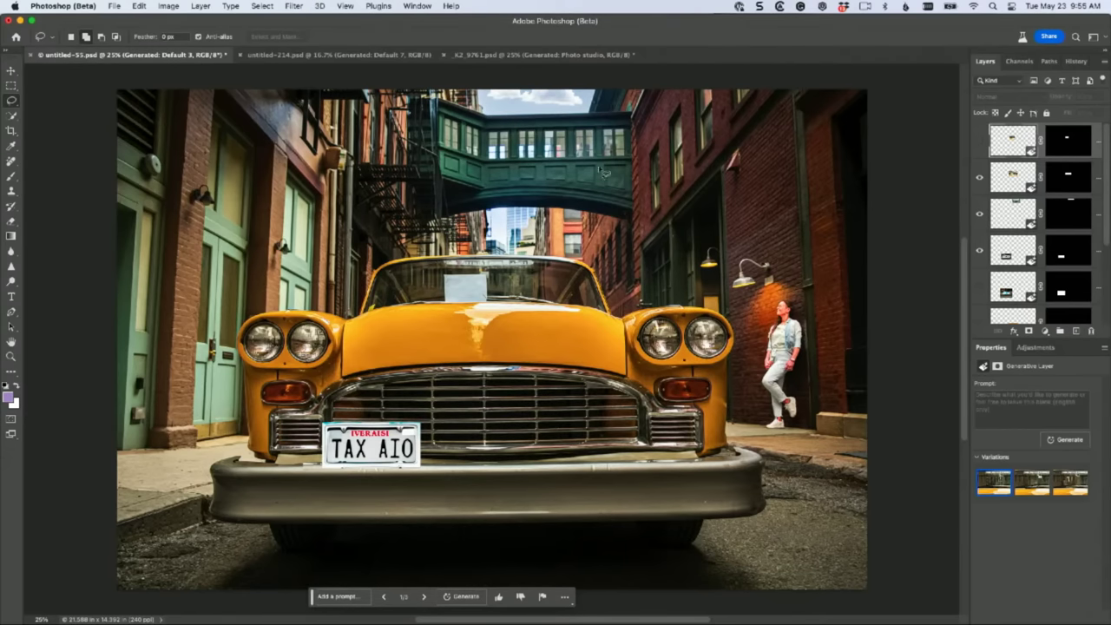
Step: In the taxi photo, compare the image with and without the generated windshield layer
scroll(1058, 256, down, 1)
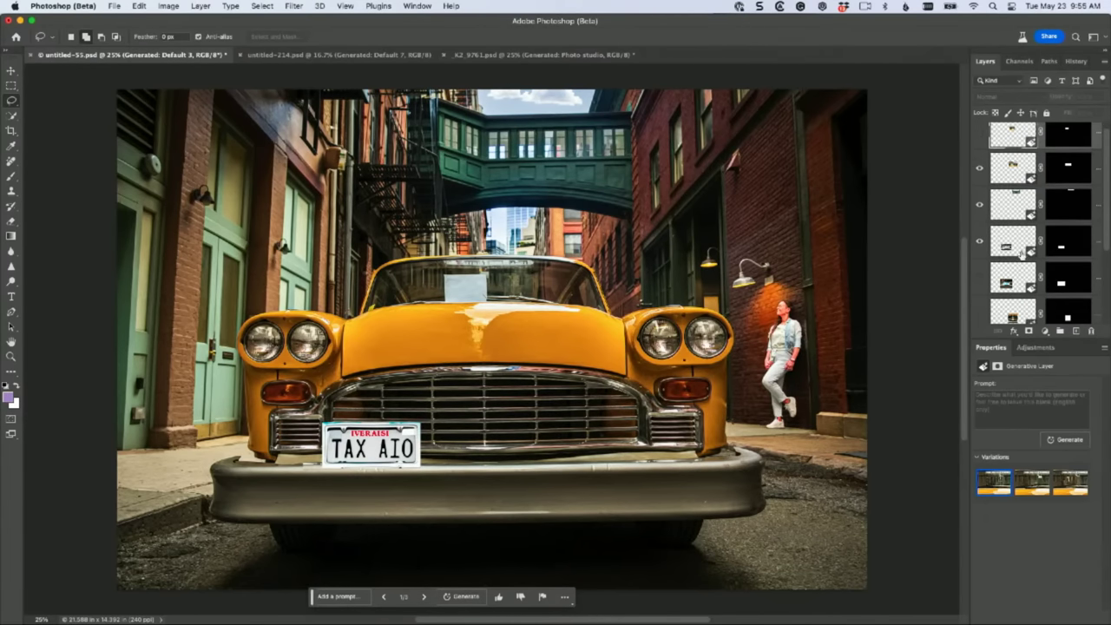
scroll(1023, 255, up, 1)
click(980, 179)
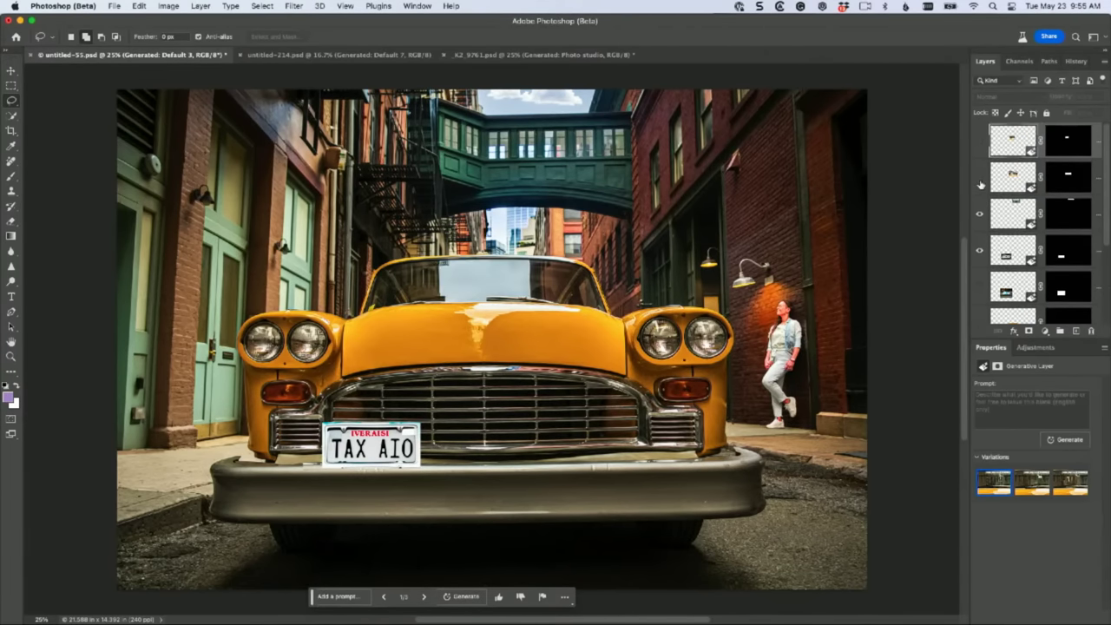
click(981, 179)
click(981, 178)
click(981, 179)
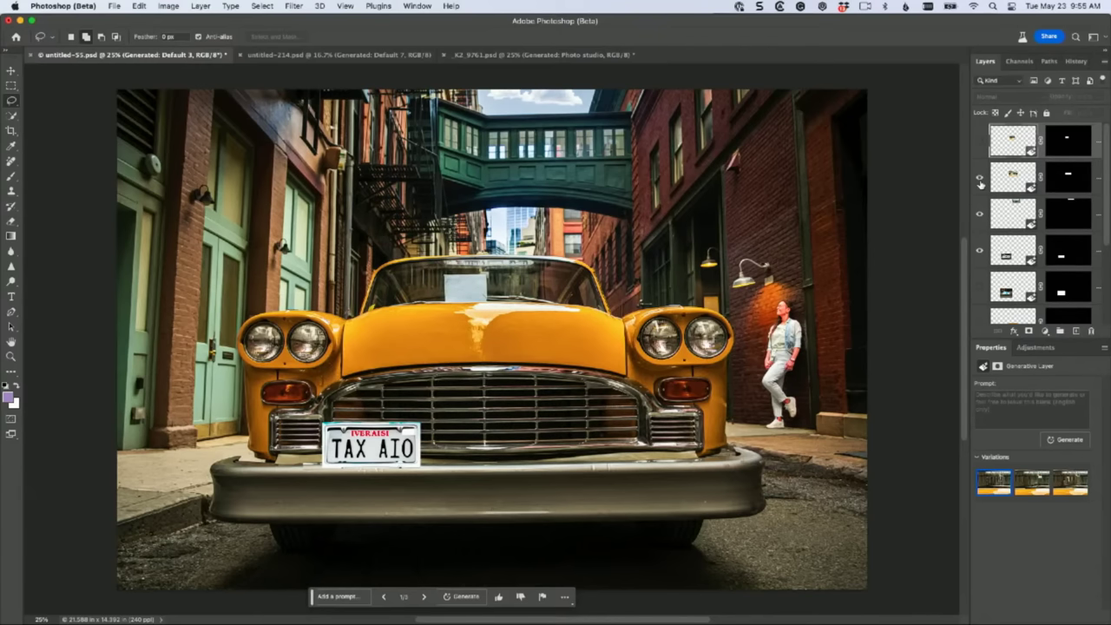
click(980, 179)
click(980, 179)
Step: Hide the generated clouds layer and the generated windshield layer after comparing the taxi photo with and without them
click(980, 214)
click(979, 179)
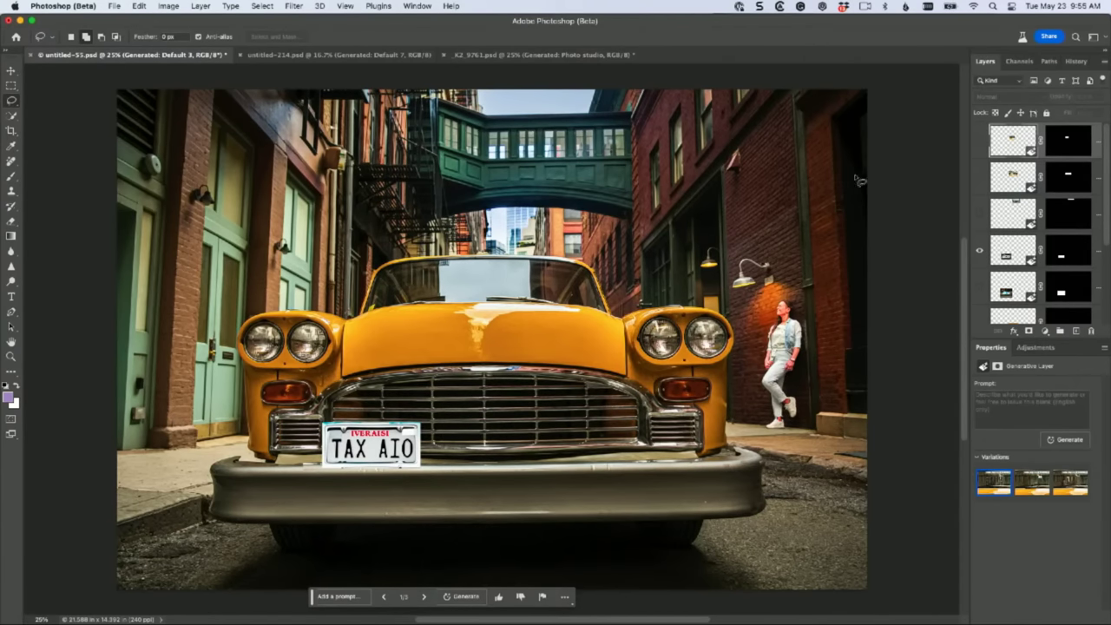
click(980, 215)
click(980, 179)
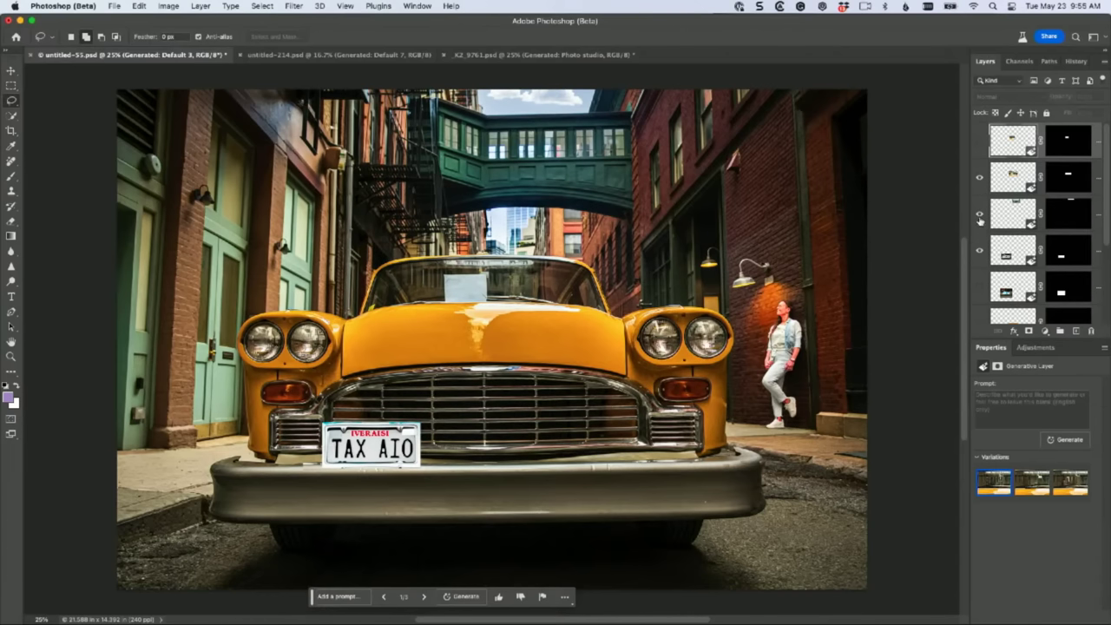
click(980, 214)
click(981, 177)
Step: Compare the bumper with and without its generated license plate, and leave that plate layer hidden
click(980, 252)
click(981, 251)
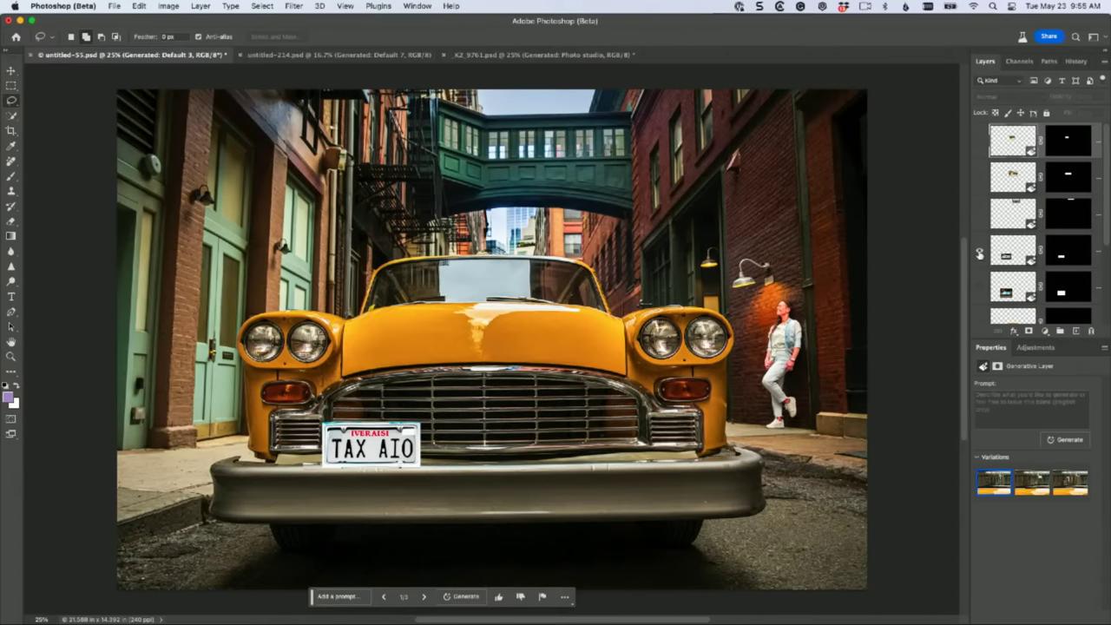
click(981, 252)
click(981, 252)
click(980, 252)
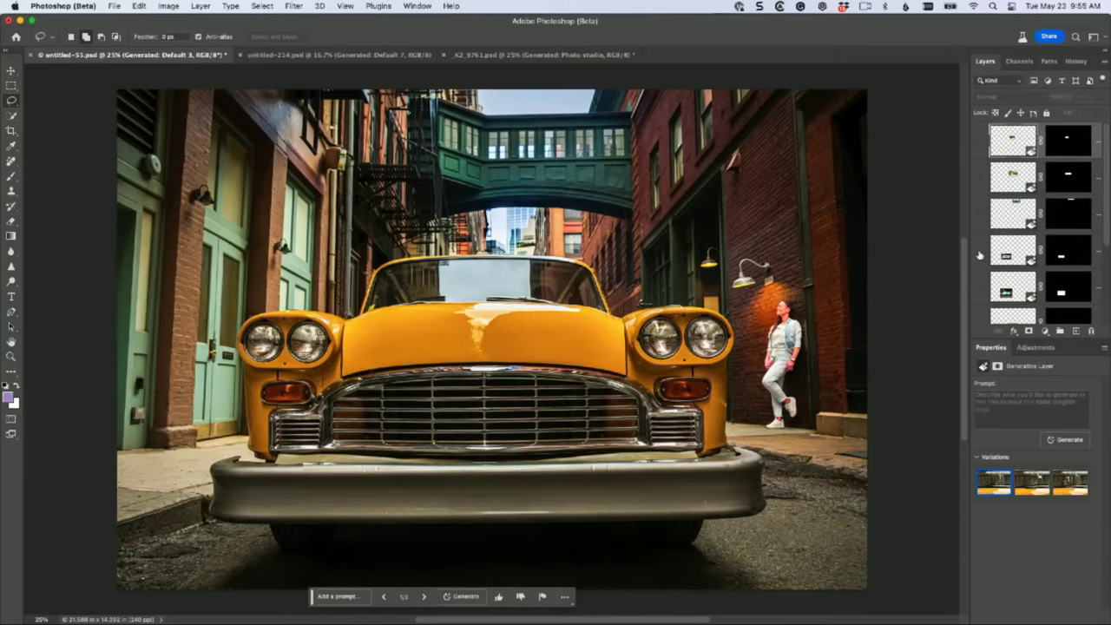
click(981, 252)
click(981, 252)
Step: On the Background layer, select a rectangle over the middle of the front bumper and generate a fill with the prompt "License Plate"
scroll(980, 253, down, 3)
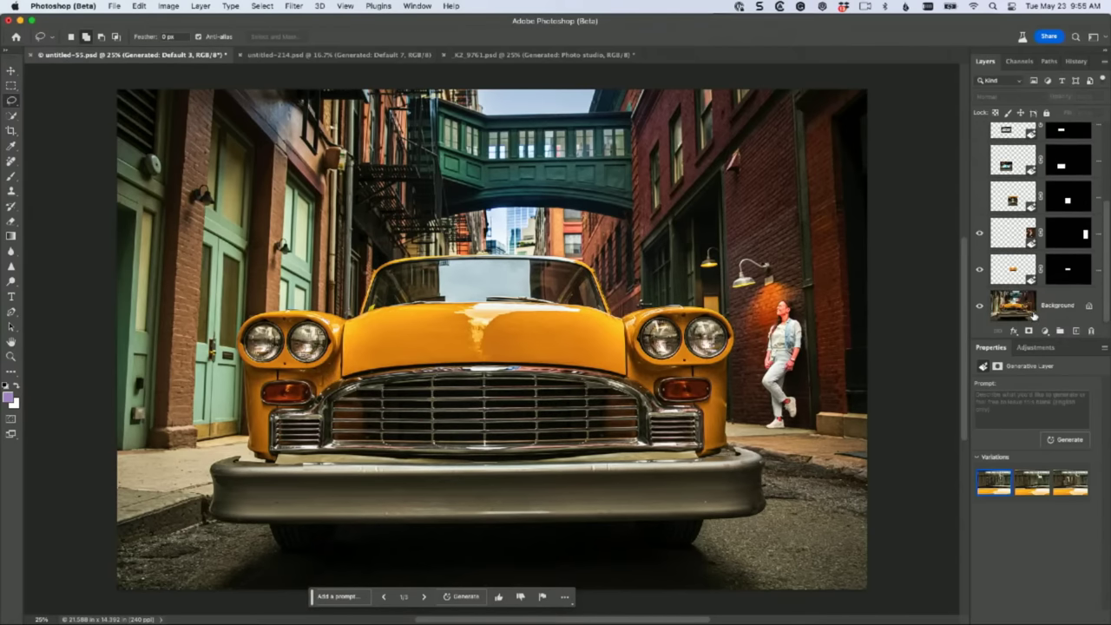
click(1033, 315)
click(11, 85)
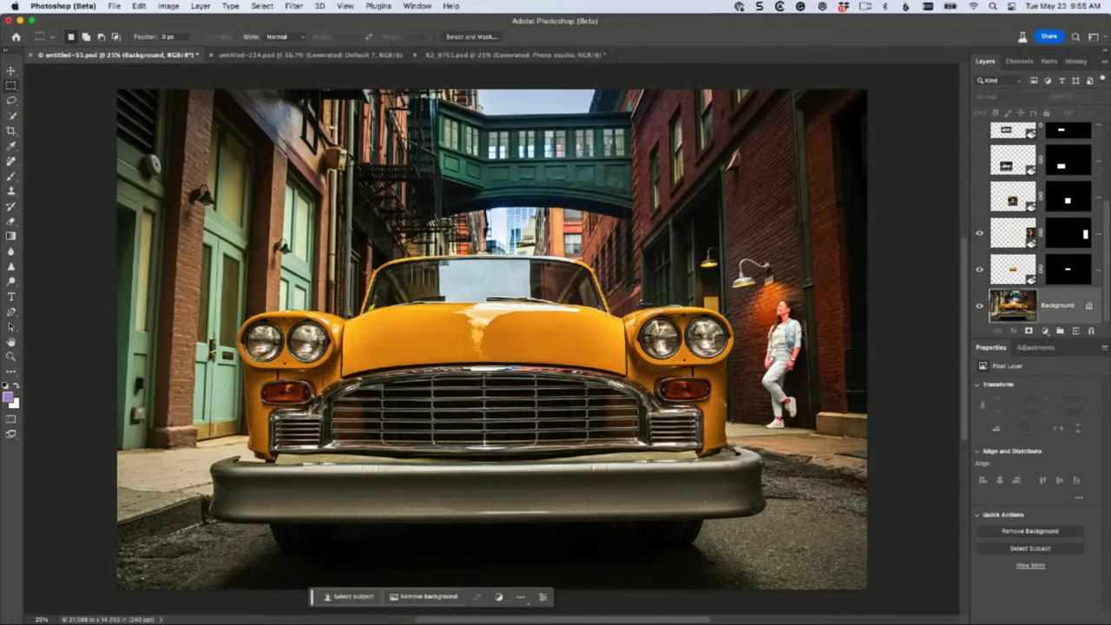
drag(448, 471, 520, 489)
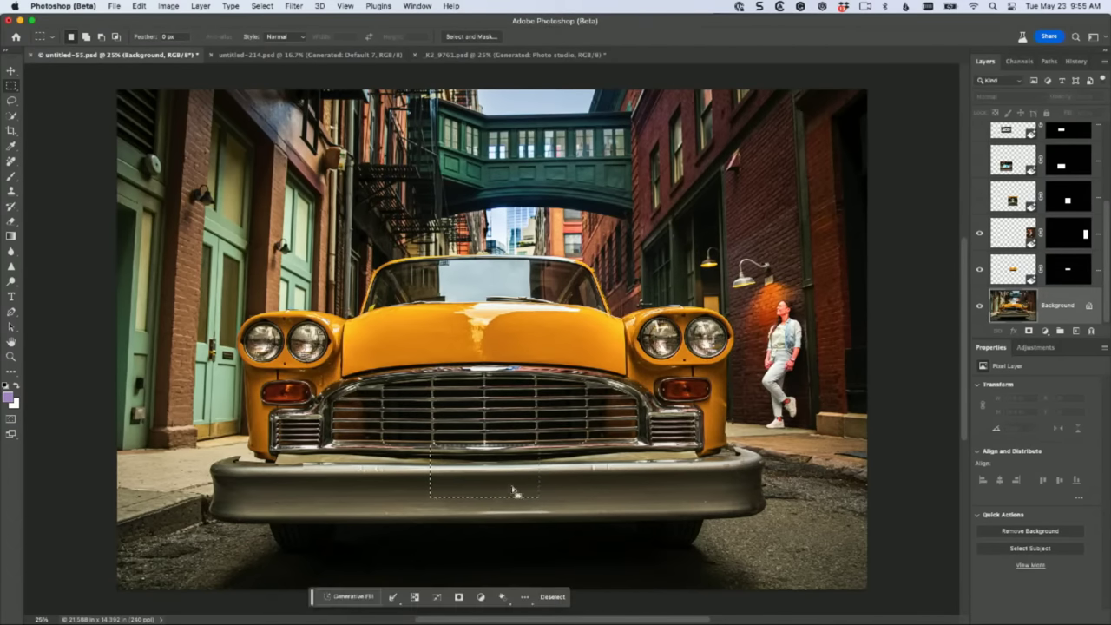
click(351, 598)
text(Lic)
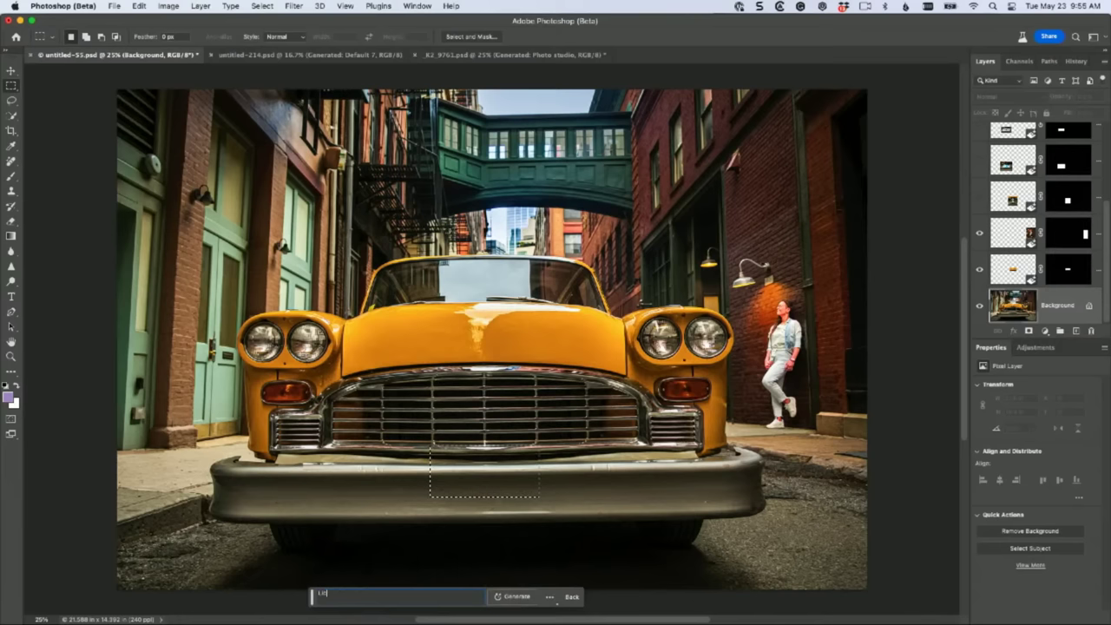
text(ense Plate)
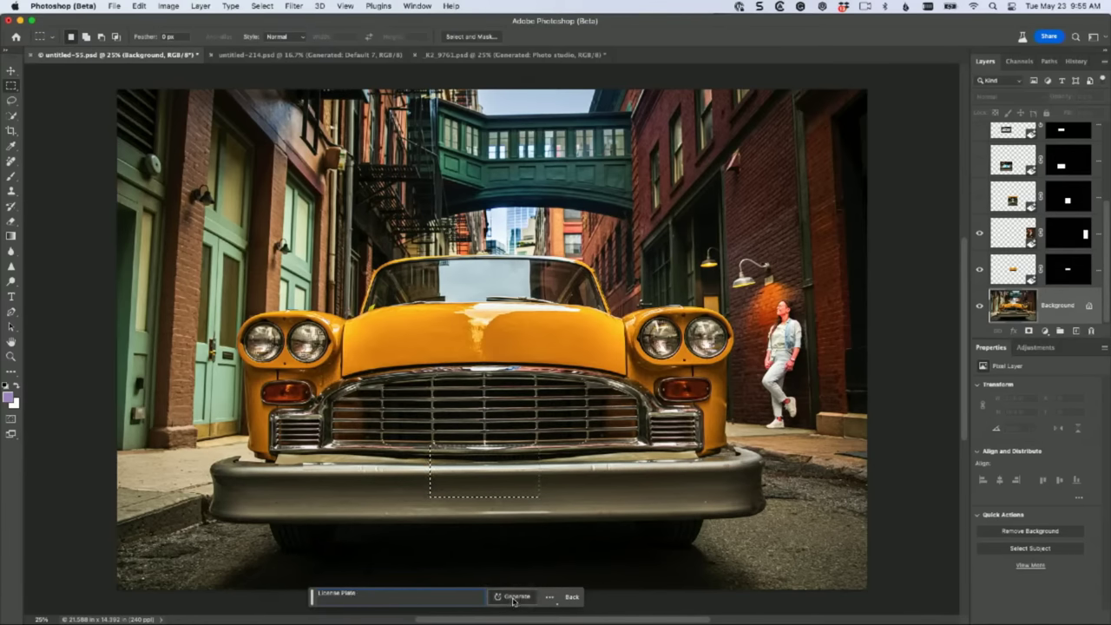
click(515, 597)
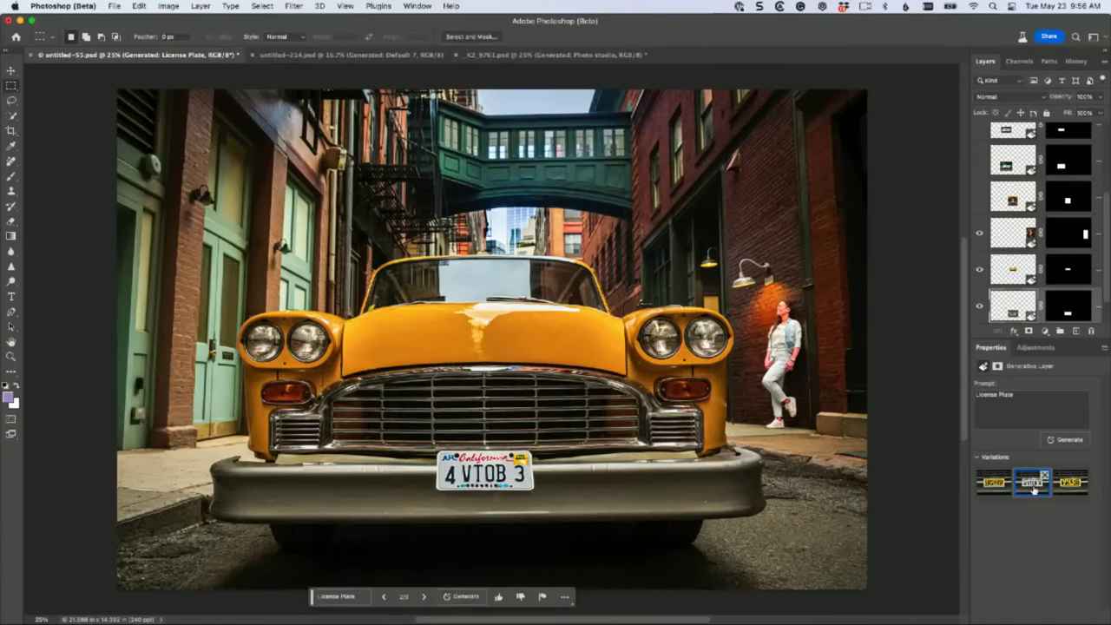
Step: Compare the three license plate variations and choose the second one, the white California plate
click(1071, 486)
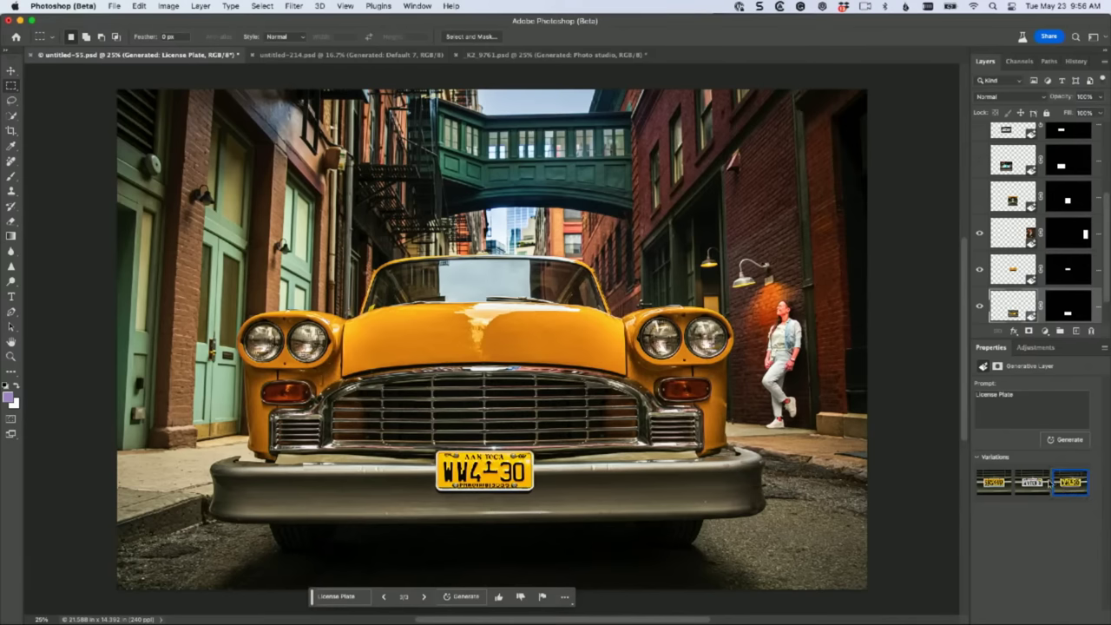
click(1038, 484)
click(1071, 483)
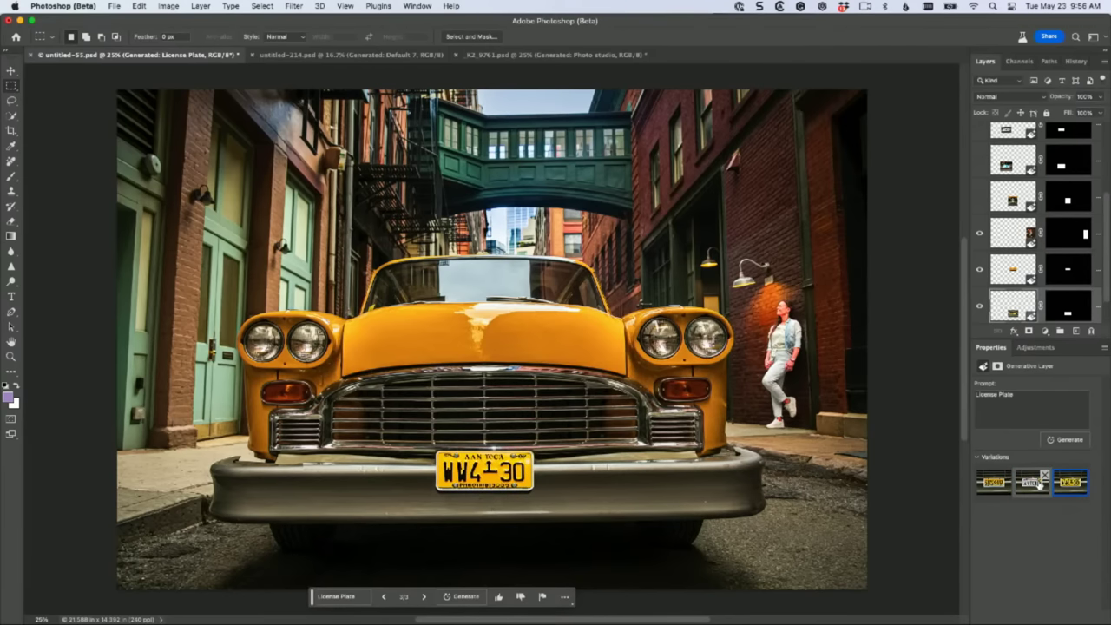
click(1033, 484)
click(998, 484)
click(1034, 484)
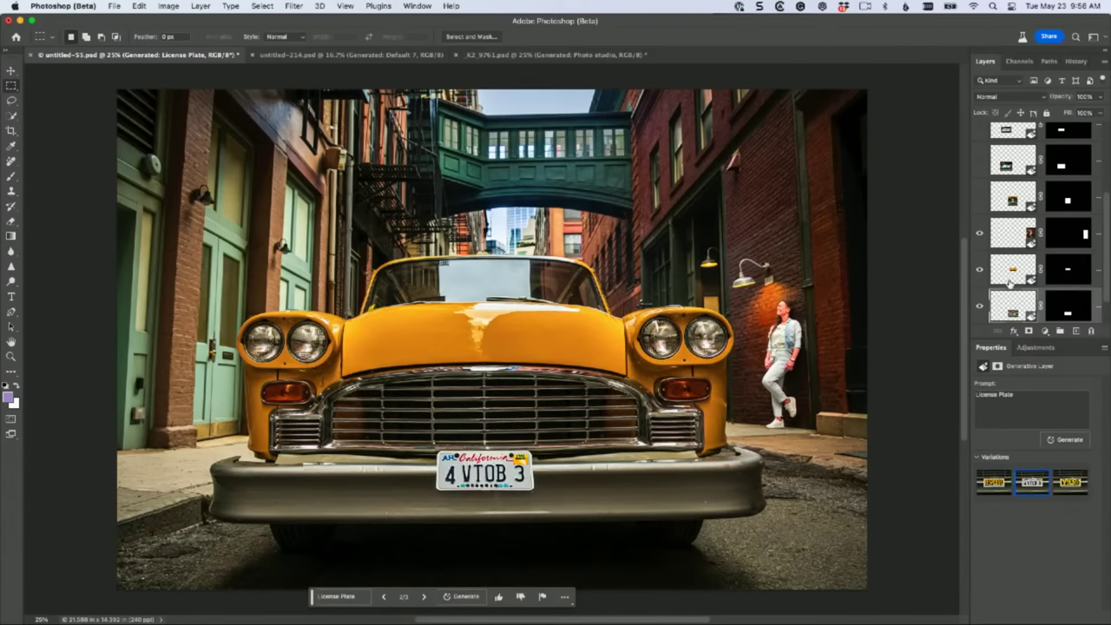
Step: Hide the generated layer of the woman leaning against the brick wall
click(981, 234)
click(981, 234)
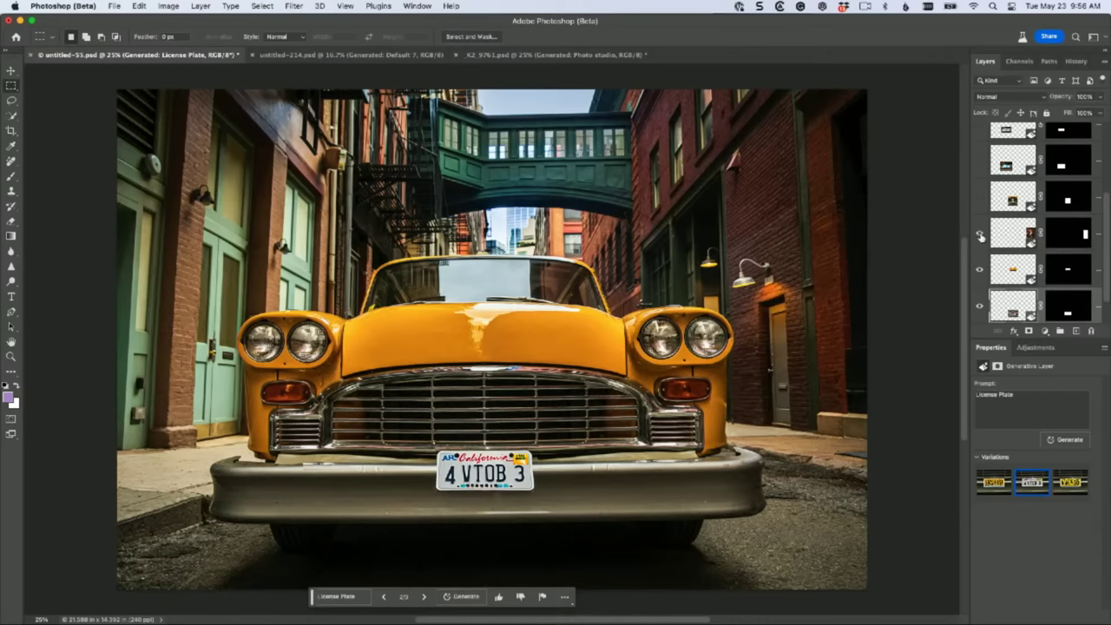
click(980, 235)
Step: Compare the taxi's hood with and without the generated emblem removal, and leave that layer hidden
click(981, 270)
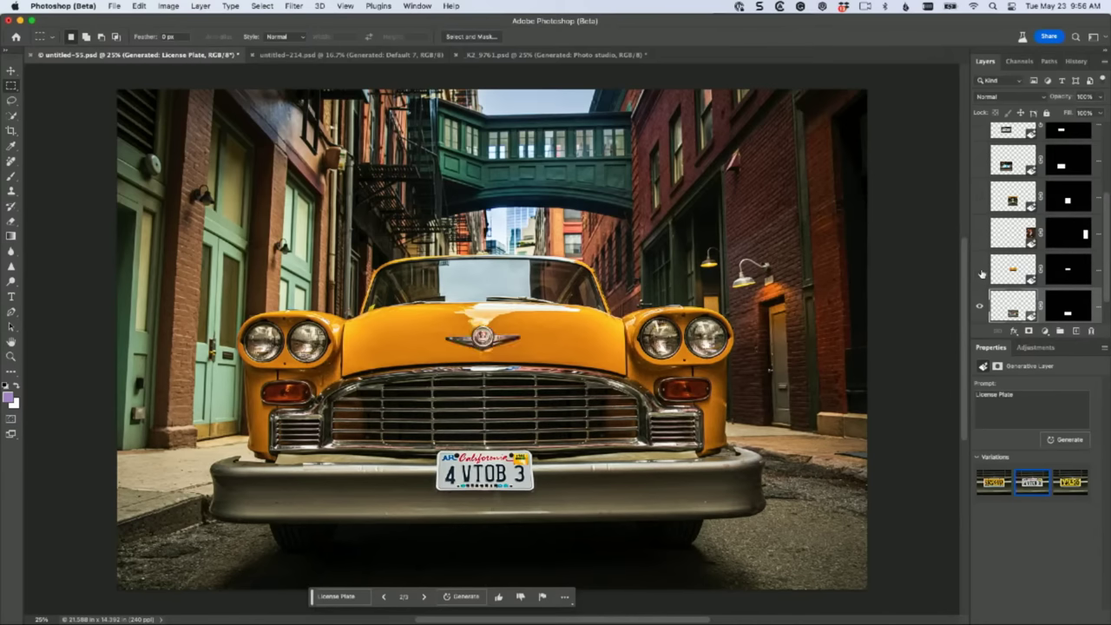
click(981, 271)
click(981, 271)
click(981, 270)
click(981, 271)
click(982, 271)
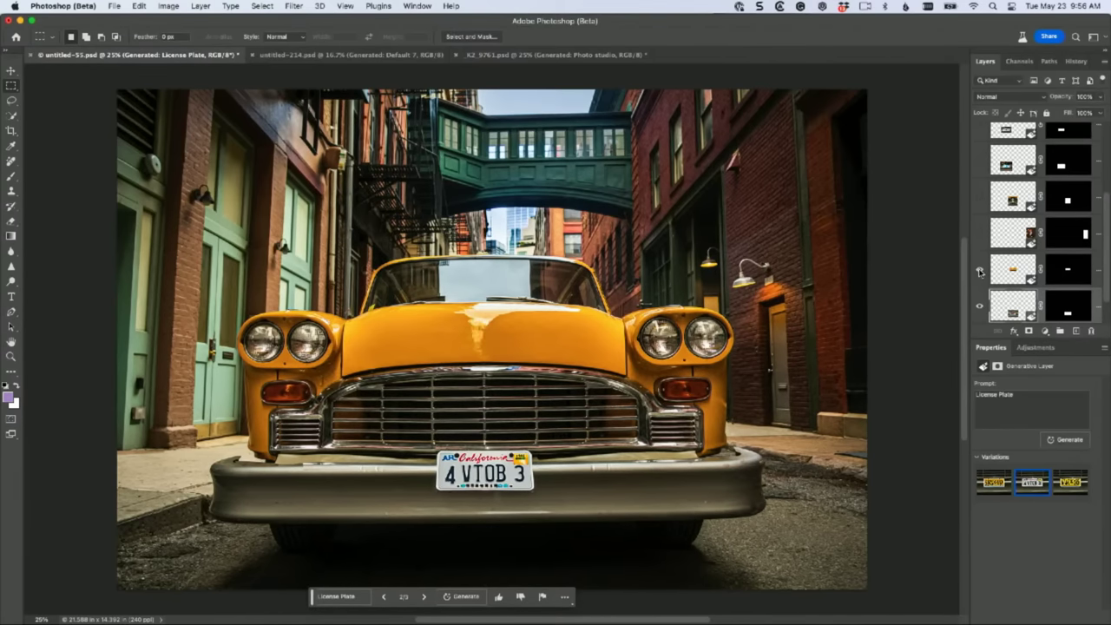
click(981, 270)
Step: Compare the bumper with and without the new California plate, and leave the License Plate layer hidden
scroll(980, 275, down, 2)
click(981, 278)
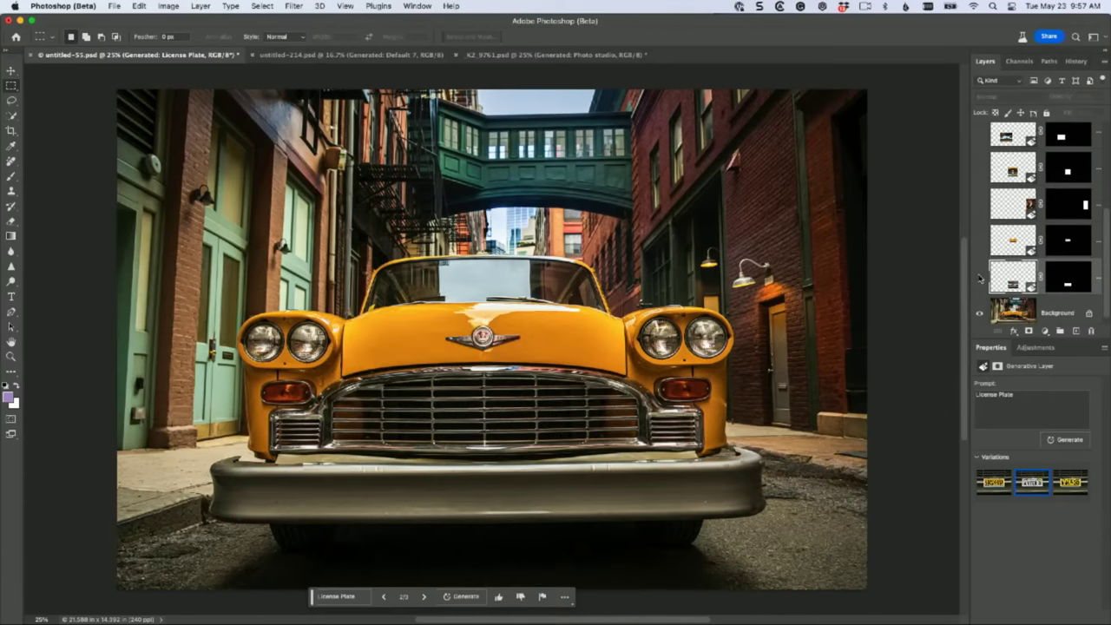
click(980, 278)
scroll(980, 278, down, 1)
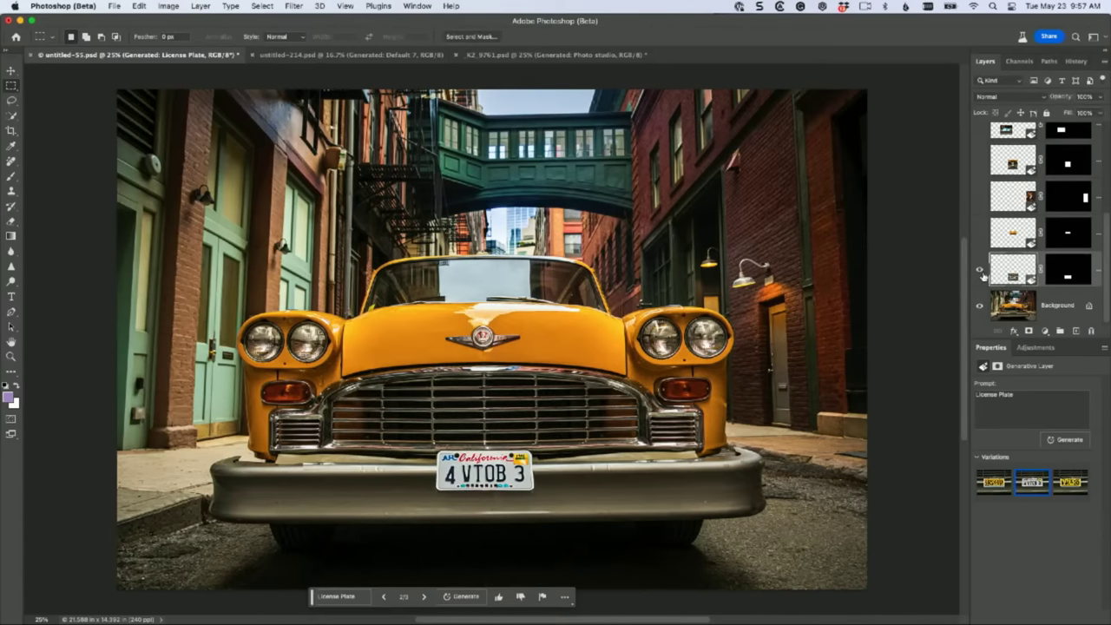
click(982, 271)
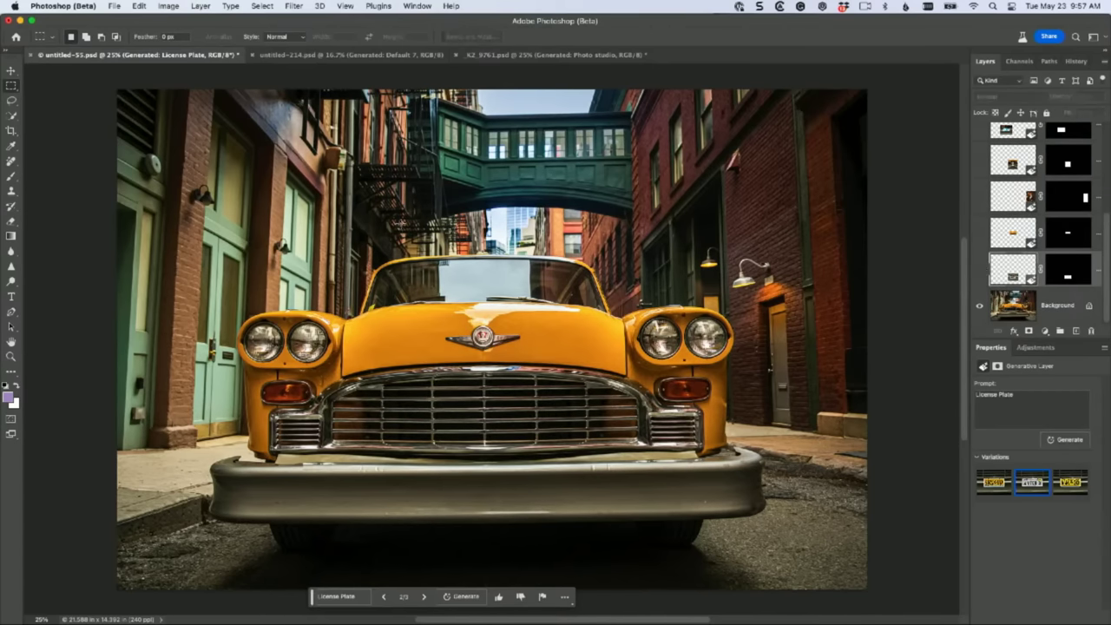
Step: Outline the brick wall area around the small door beside the taxi with the Polygonal Lasso tool
drag(11, 100, 52, 110)
click(745, 422)
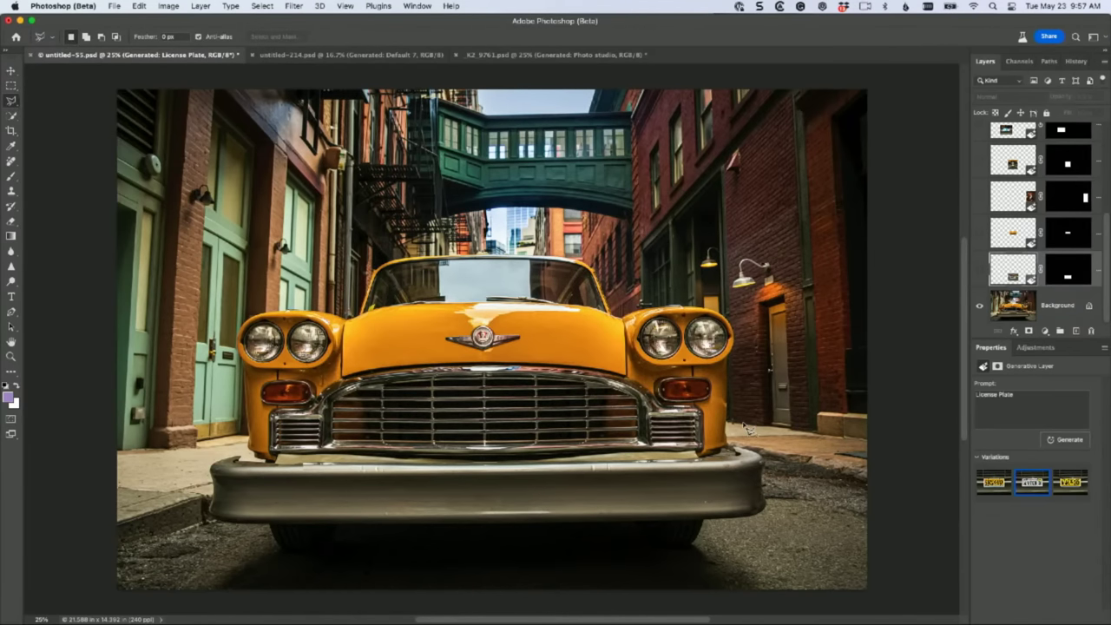
click(738, 296)
click(797, 281)
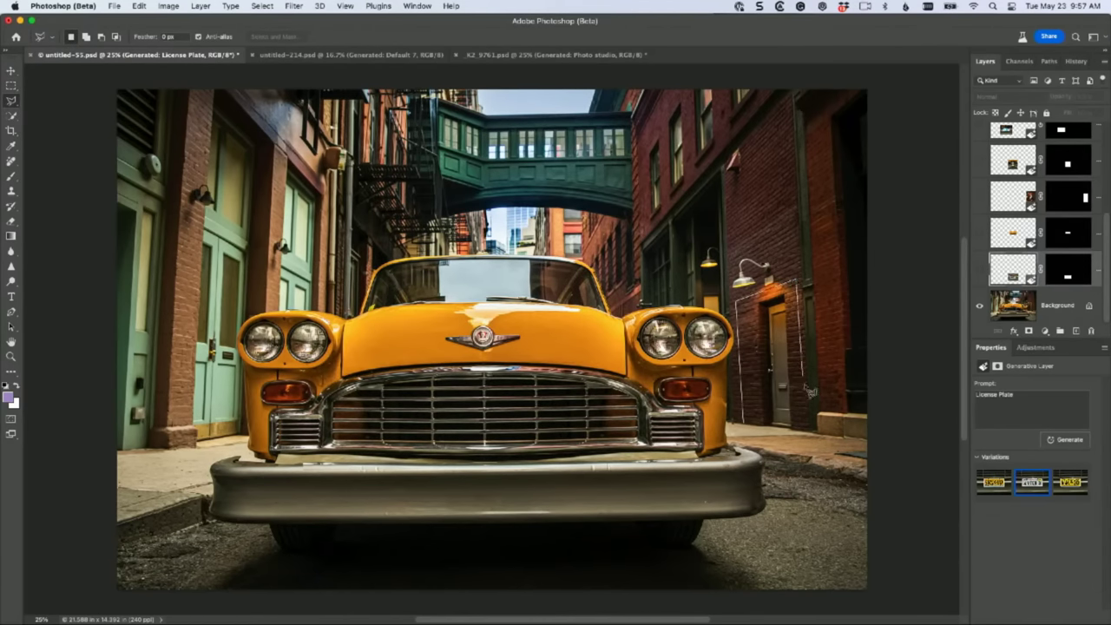
click(806, 429)
click(748, 429)
Step: Generate a fill in the selected wall area with the prompt "Person leaning against wall" and preview the second variation
click(367, 598)
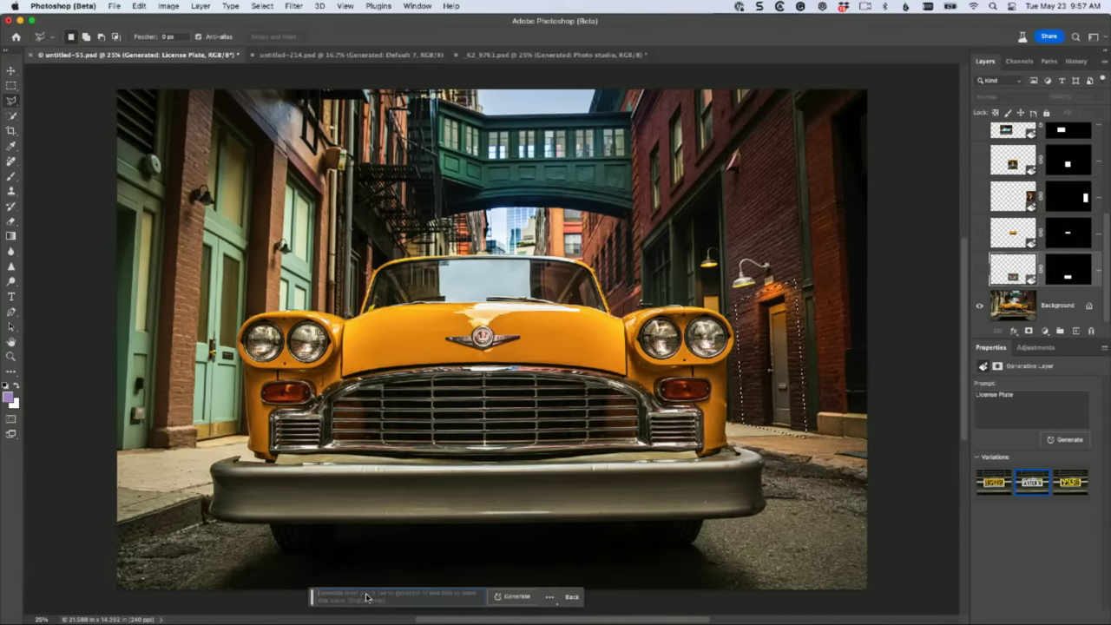
text(Persona)
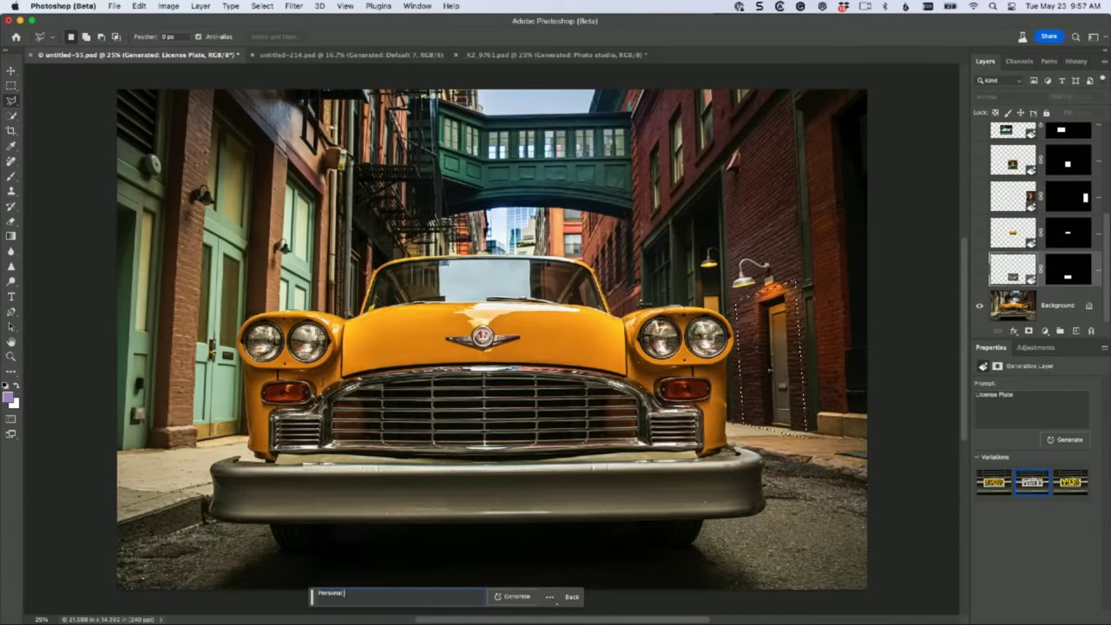
key(BackSpace)
text(leaning)
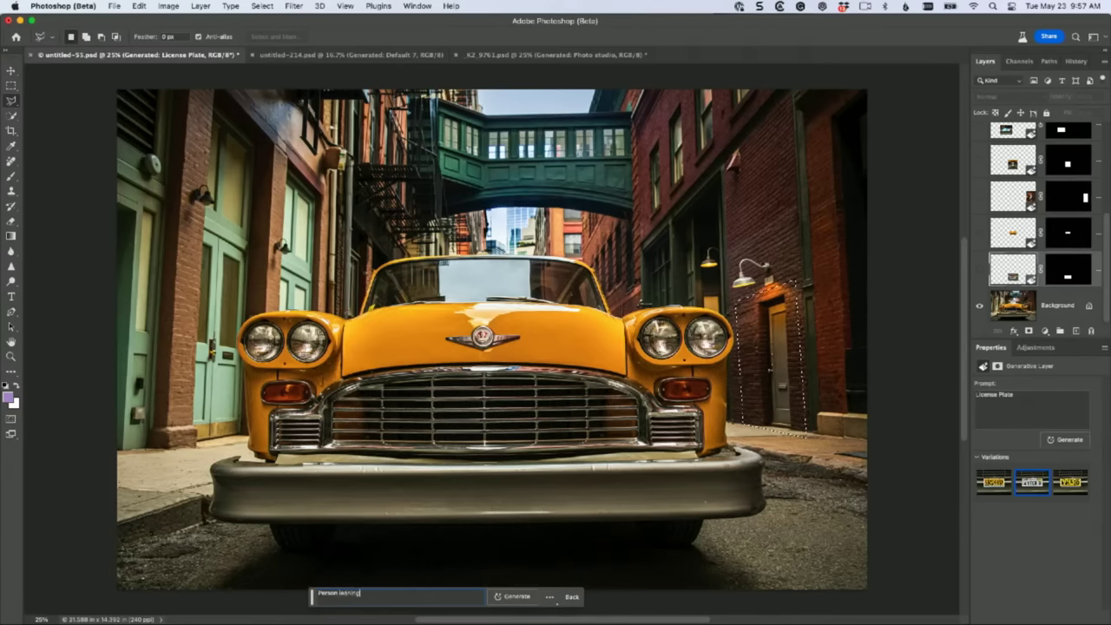
text( against wall)
click(511, 597)
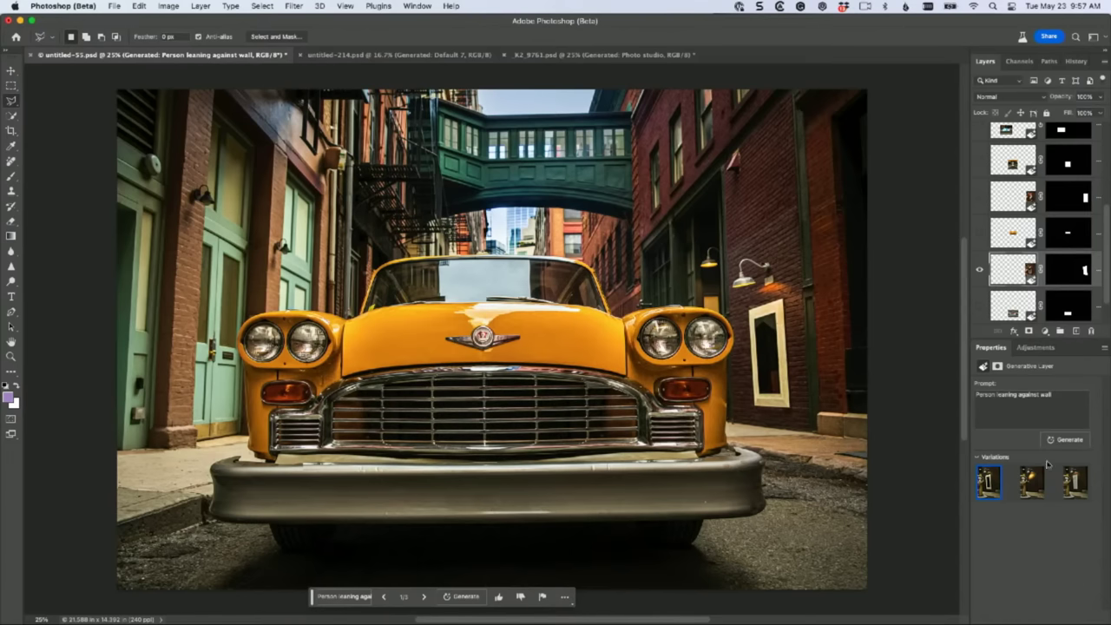
click(1033, 486)
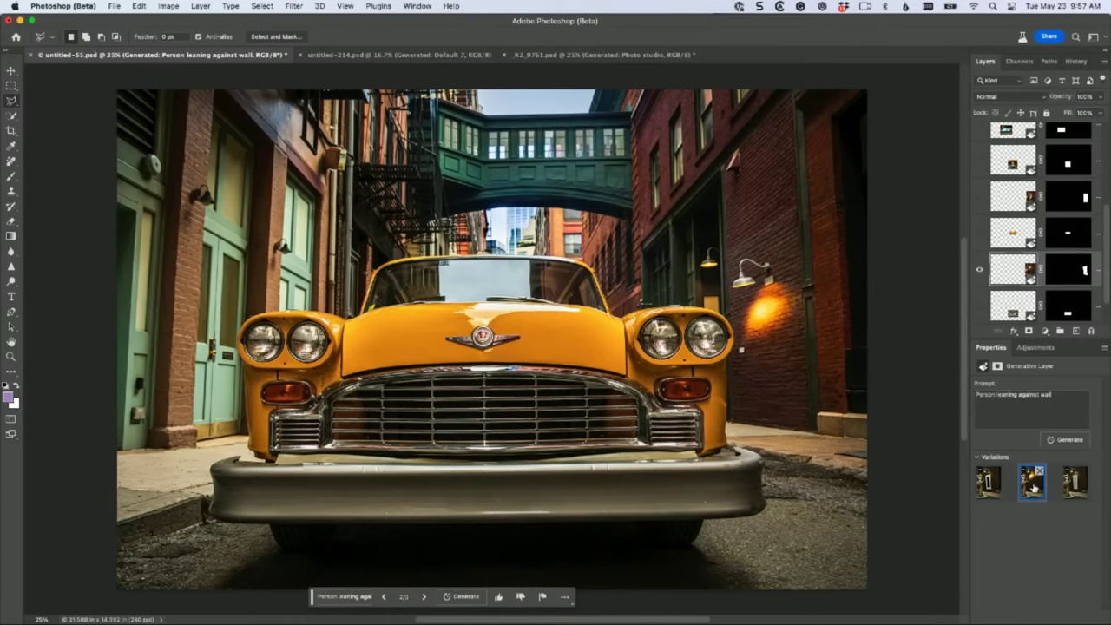
Step: Preview the third wall fill variation, regenerate the fill with the prompt "Person", and choose the second new variation
click(1074, 484)
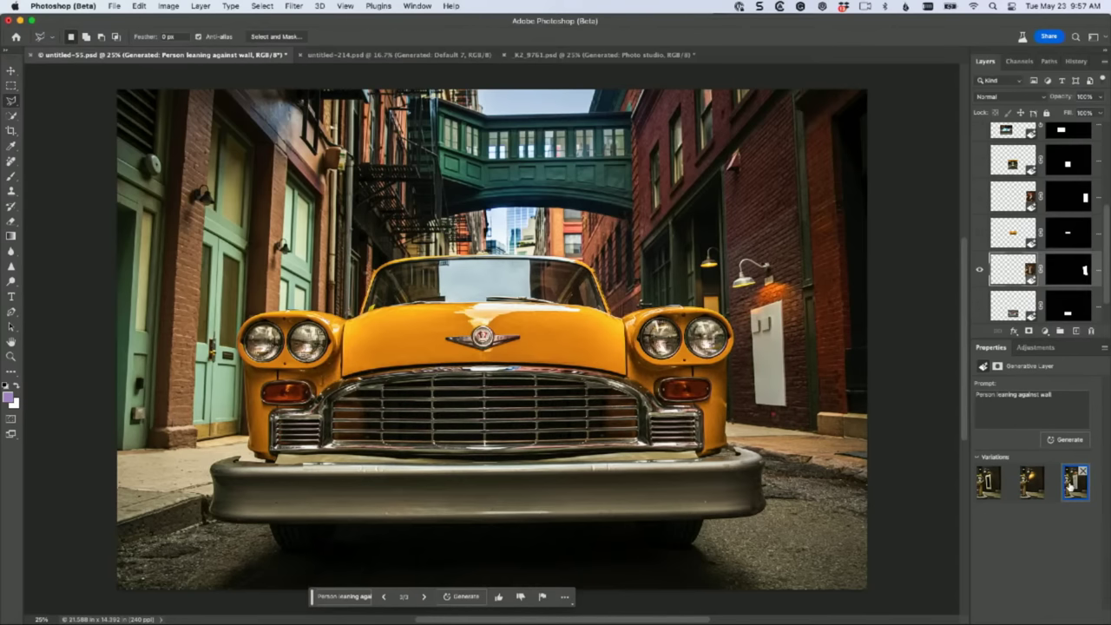
click(356, 598)
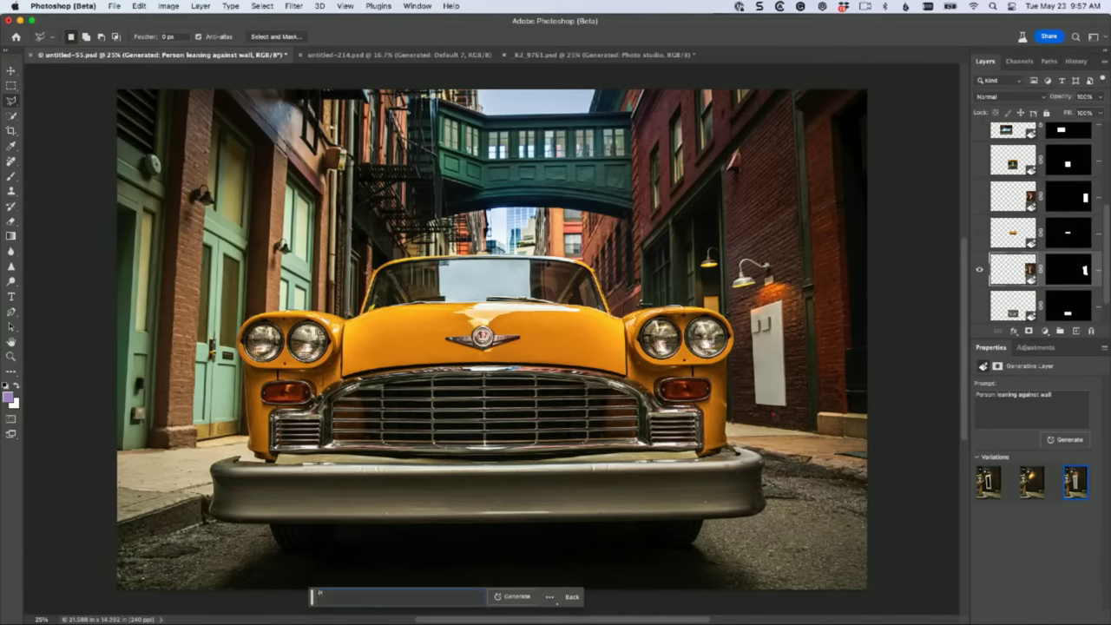
text(Person)
click(512, 598)
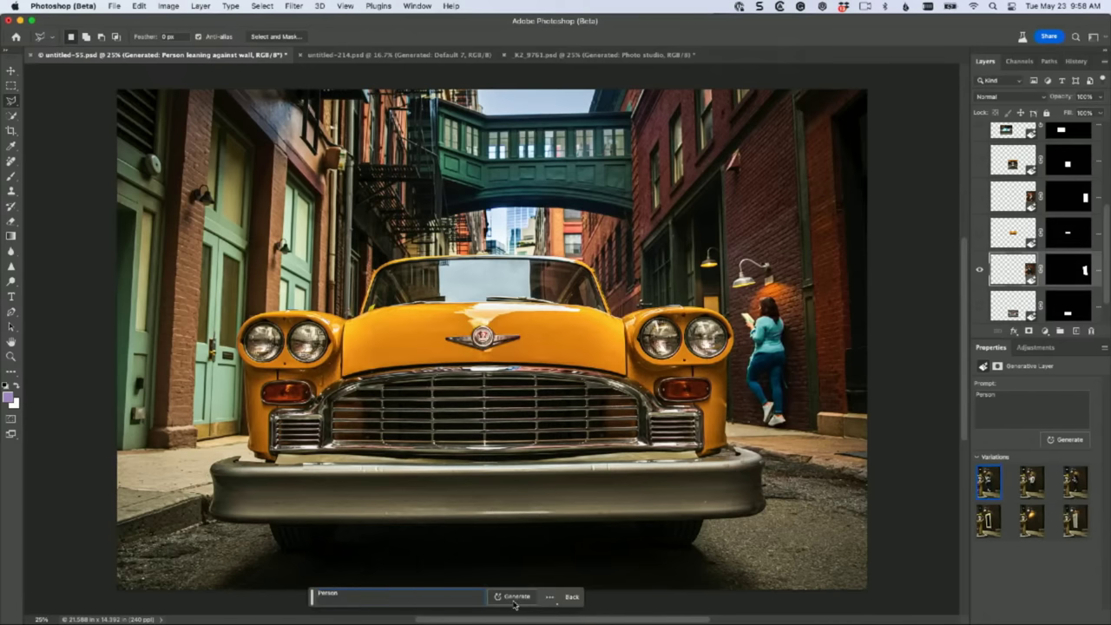
click(1032, 483)
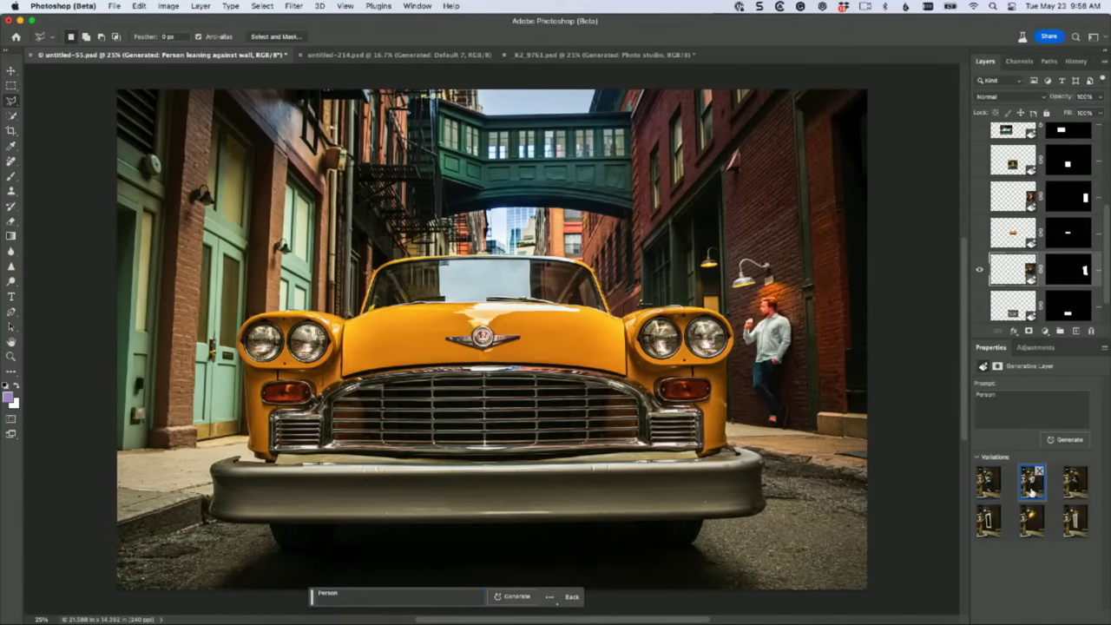
click(1074, 484)
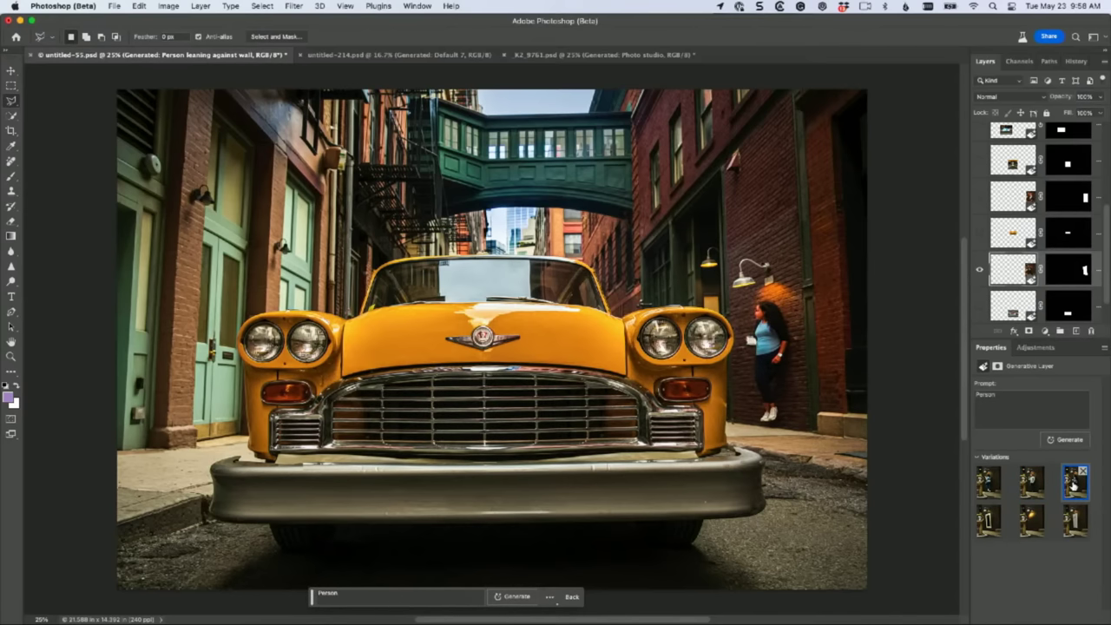
click(1033, 490)
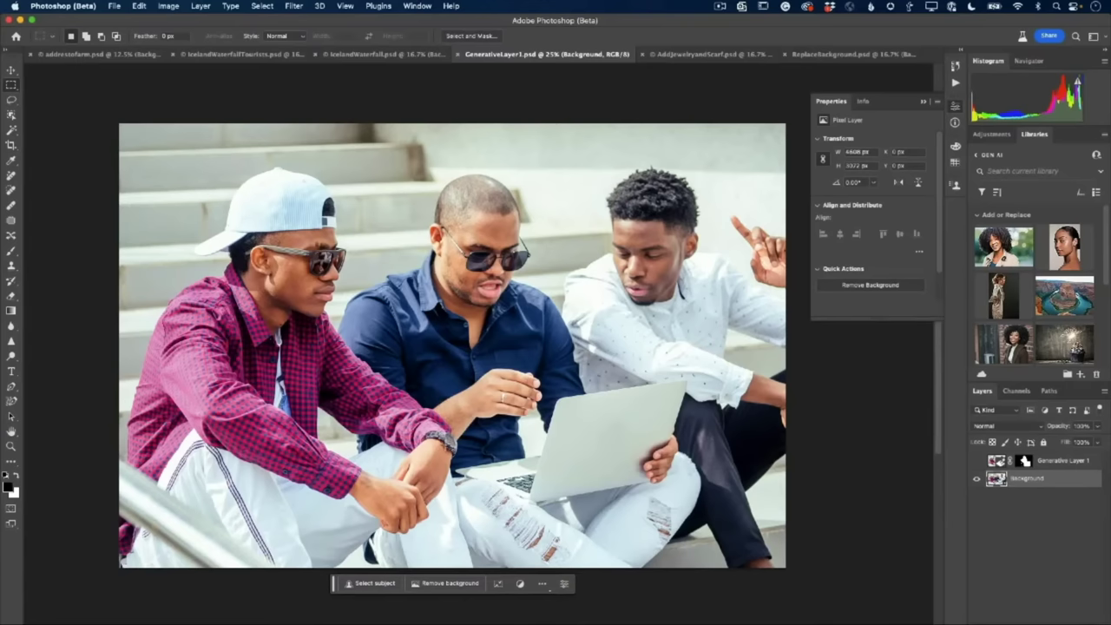
Step: Load the saved selection that outlines the middle man with the laptop in GenerativeLayer1.psd
scroll(507, 438, down, 3)
scroll(507, 439, right, 1)
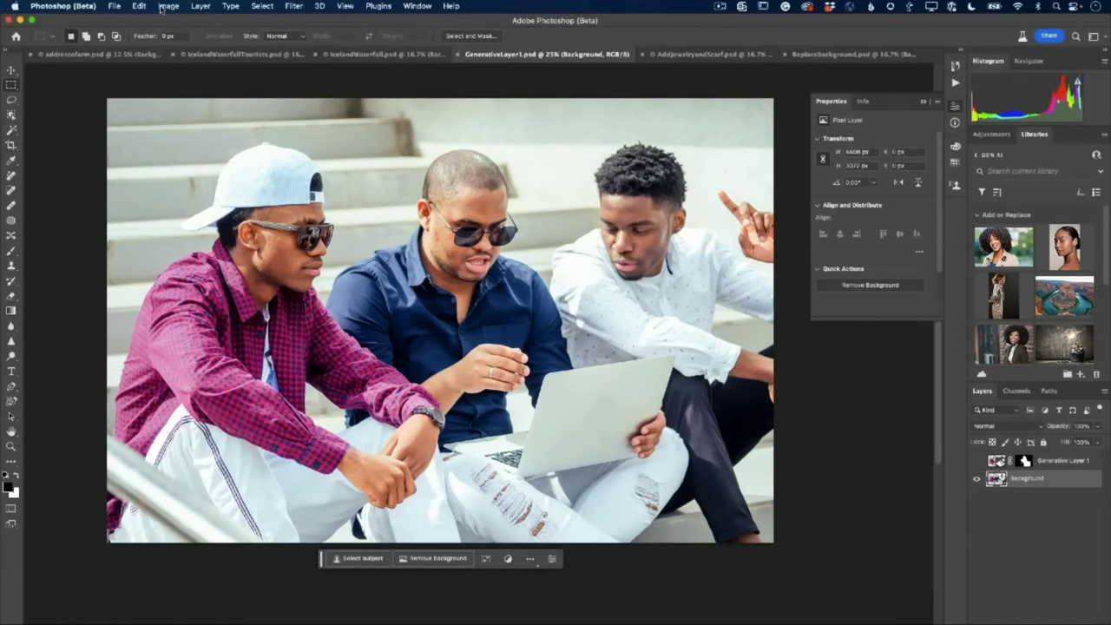
click(294, 6)
mouse_move(275, 7)
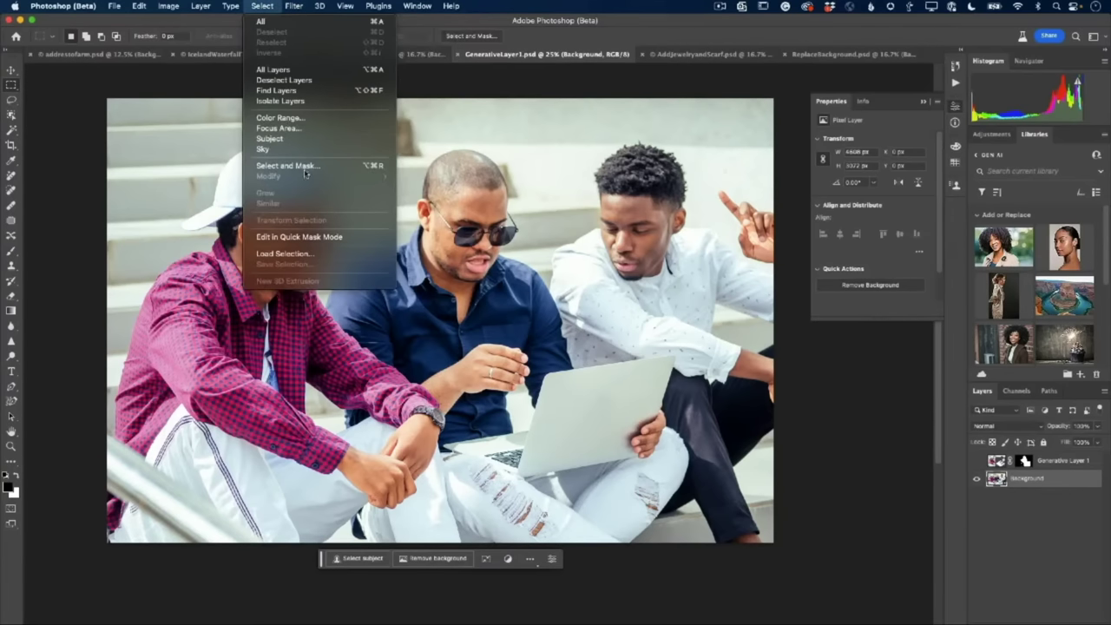
click(310, 254)
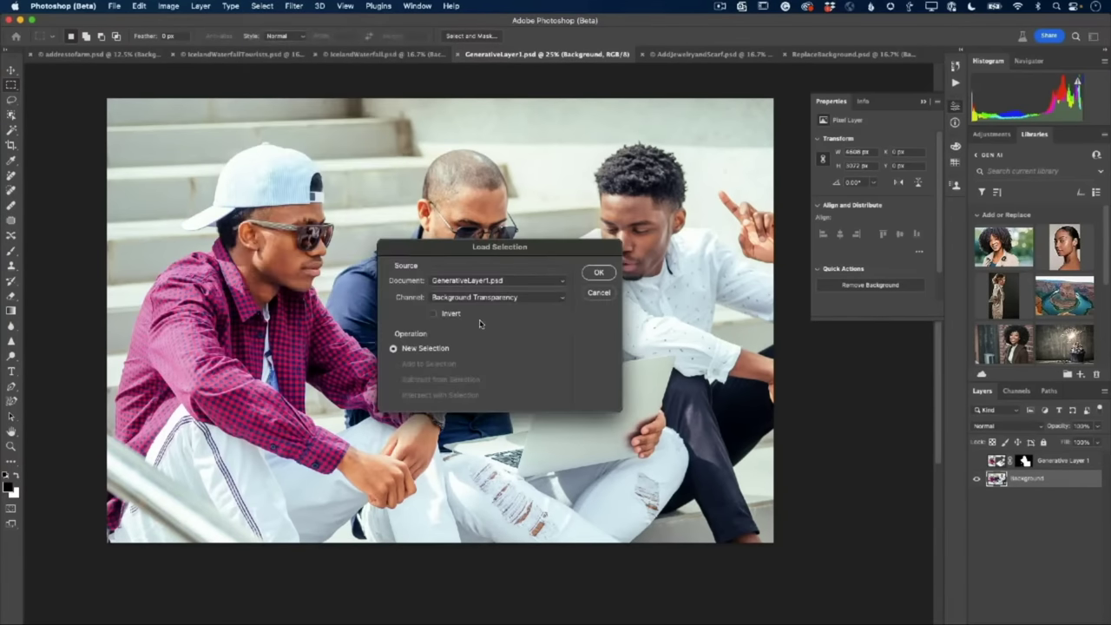
click(486, 300)
click(484, 317)
click(598, 273)
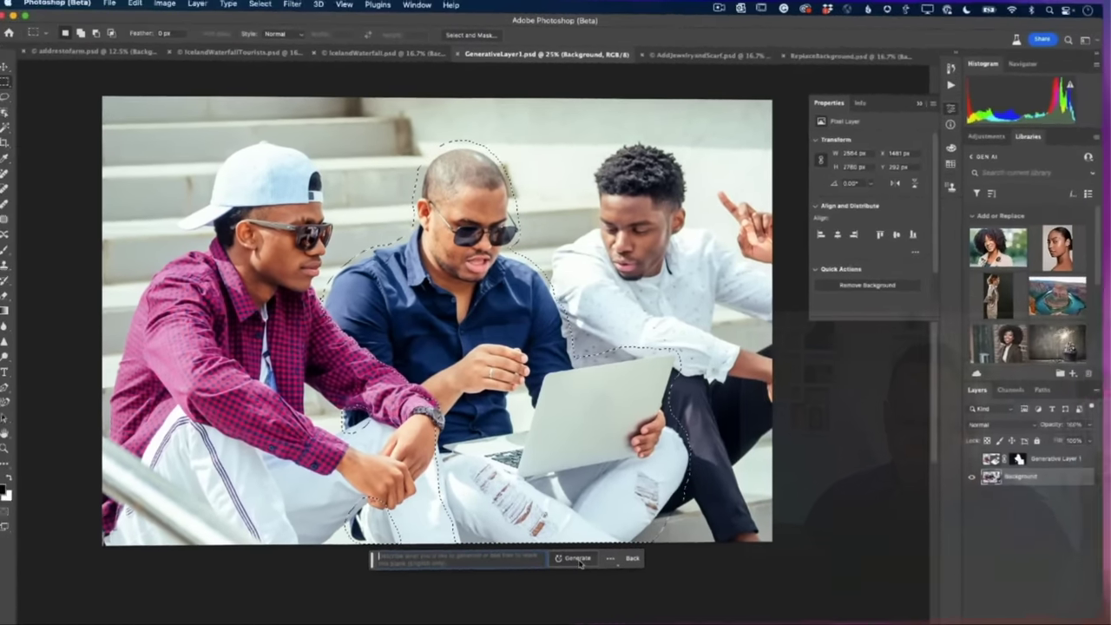
Step: Generate a fill without a prompt in place of the middle man and delete the unwanted variations one by one
click(575, 558)
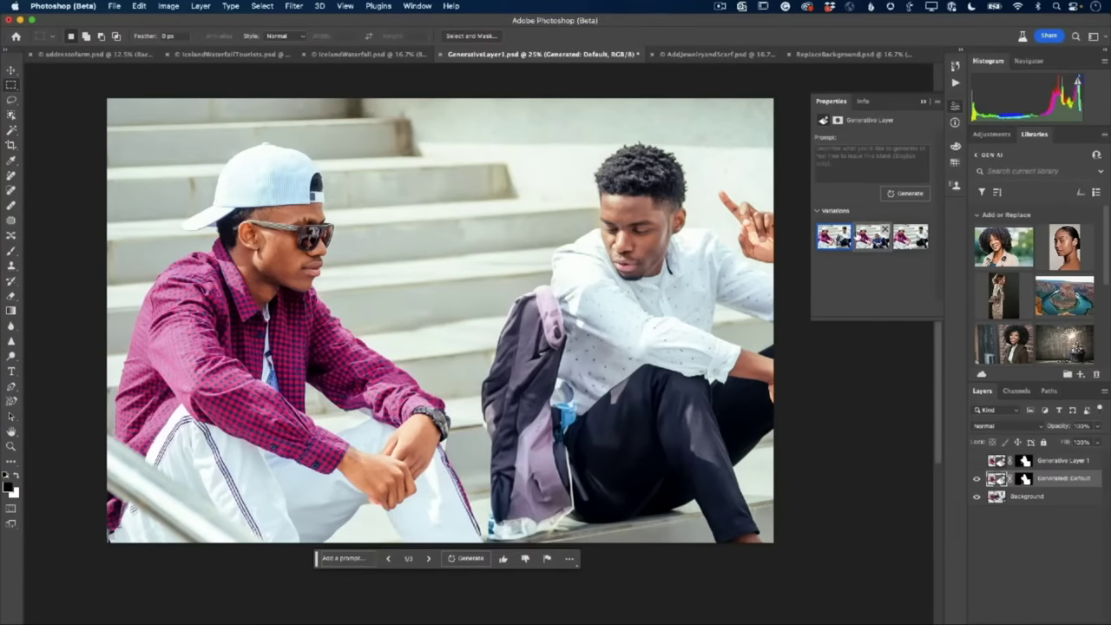
click(847, 229)
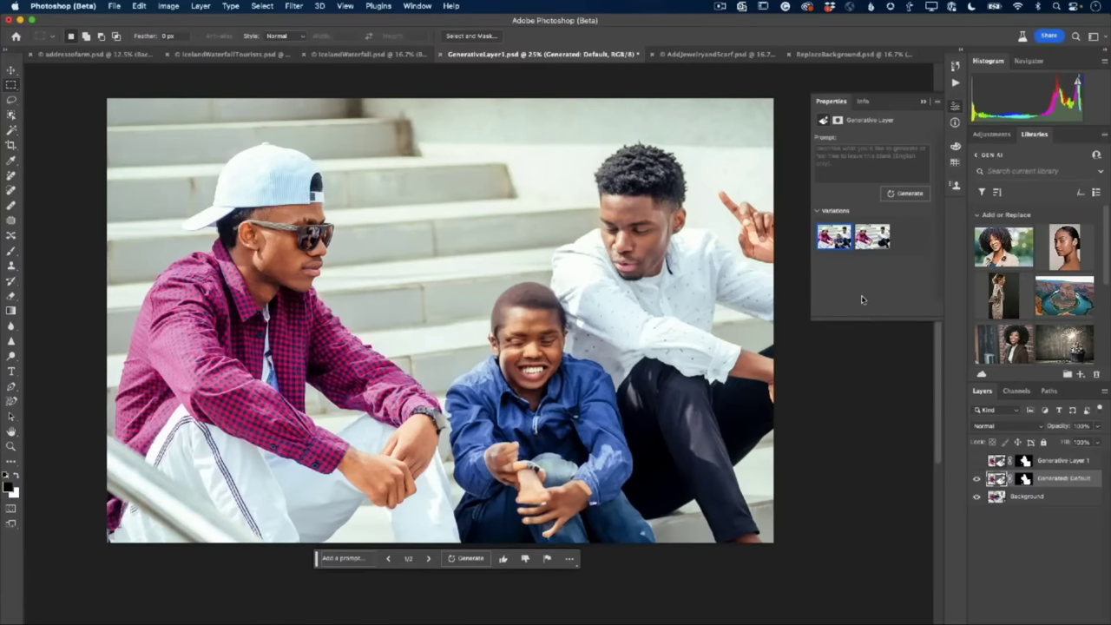
click(847, 230)
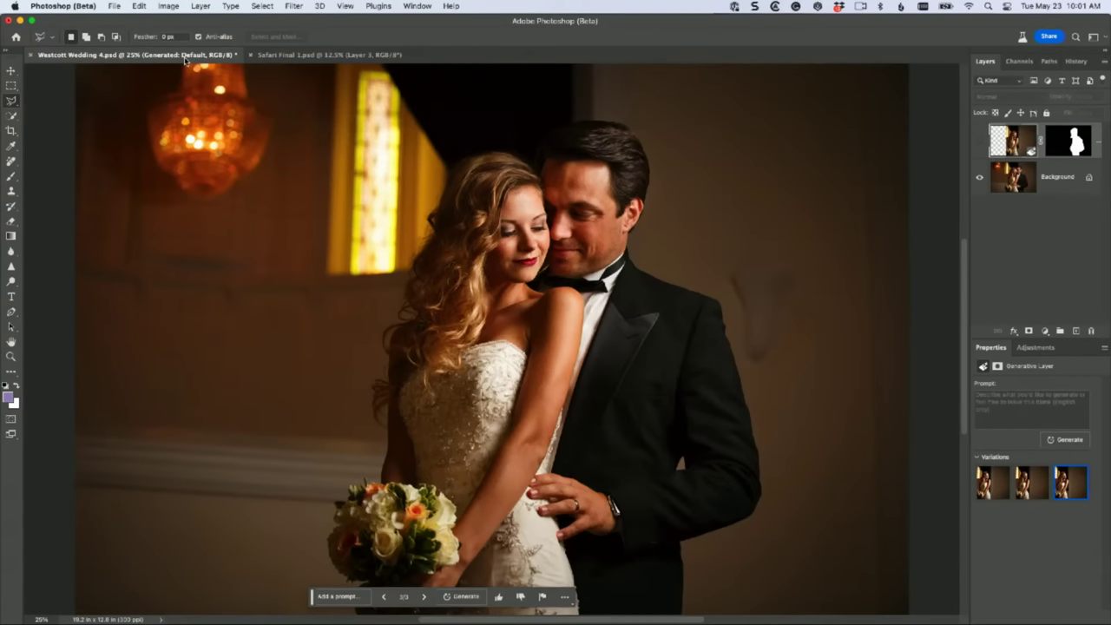
Step: Compare the three variations of the groom-removal layer in the wedding photo and delete that layer
click(982, 142)
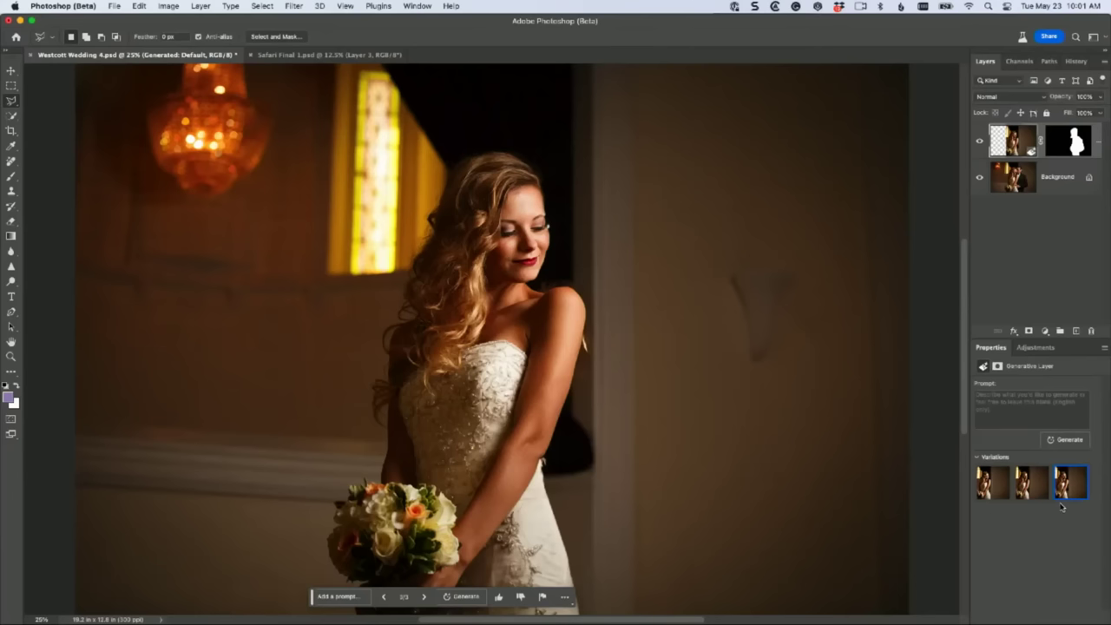
click(997, 488)
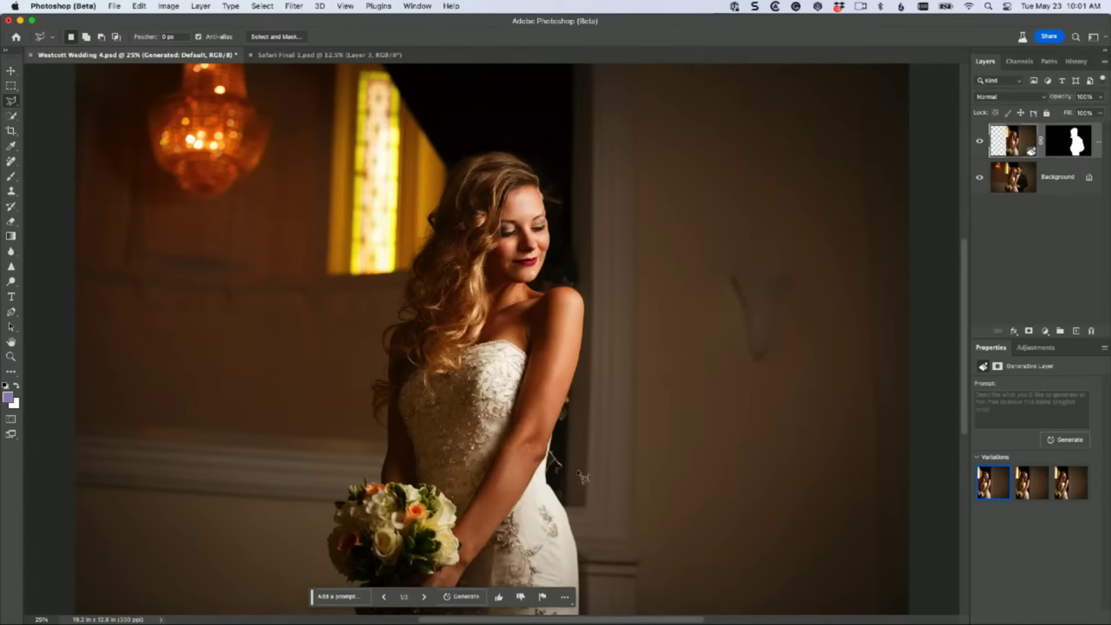
mouse_move(1028, 491)
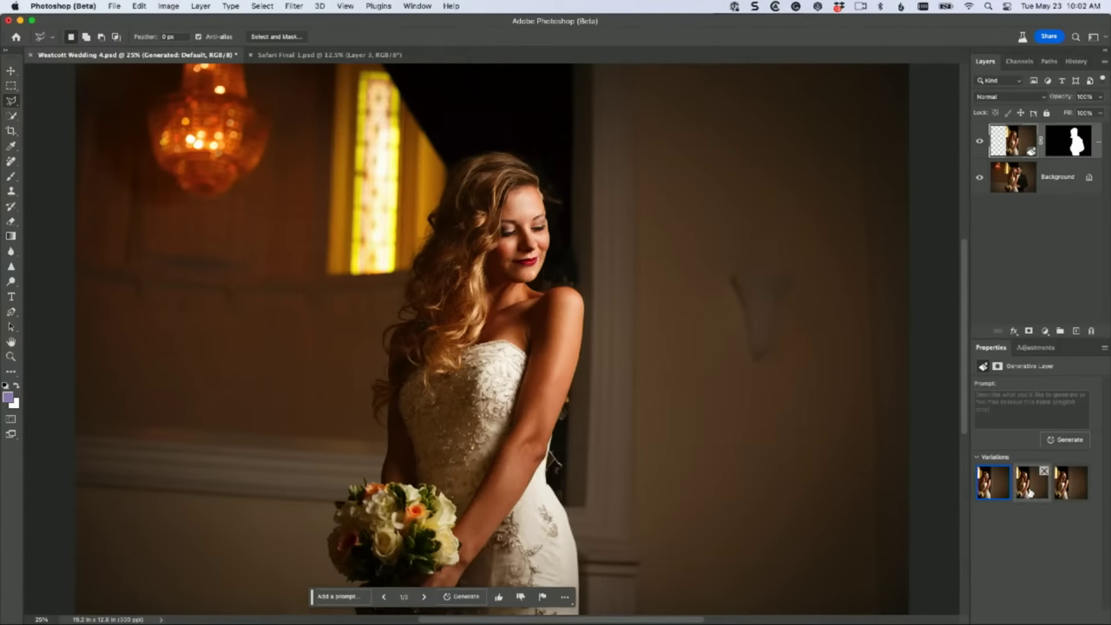
click(1030, 491)
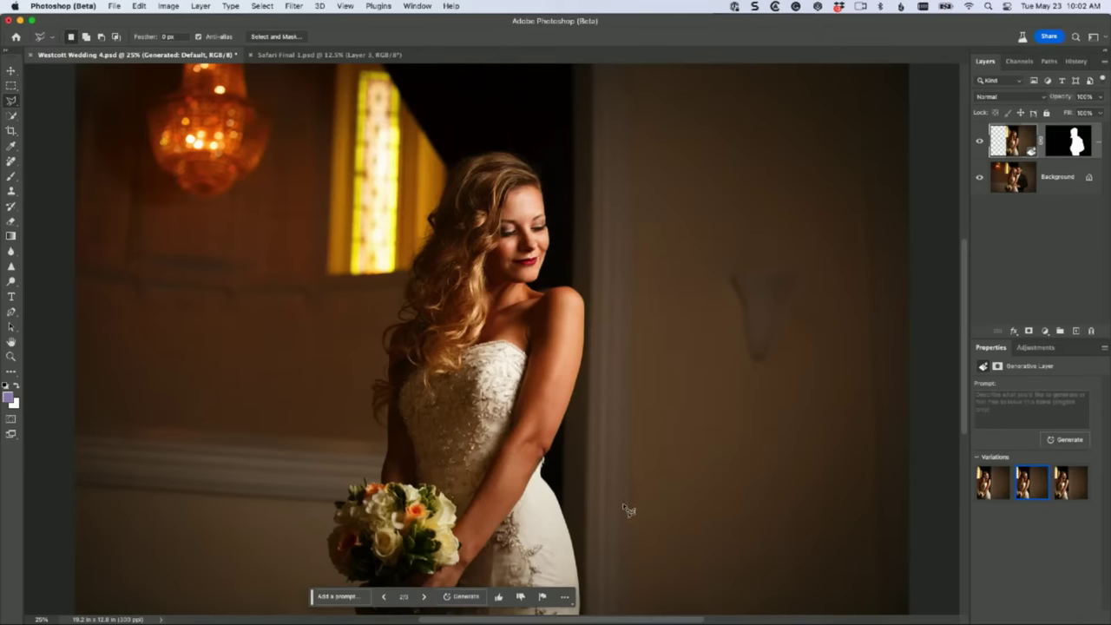
click(1084, 491)
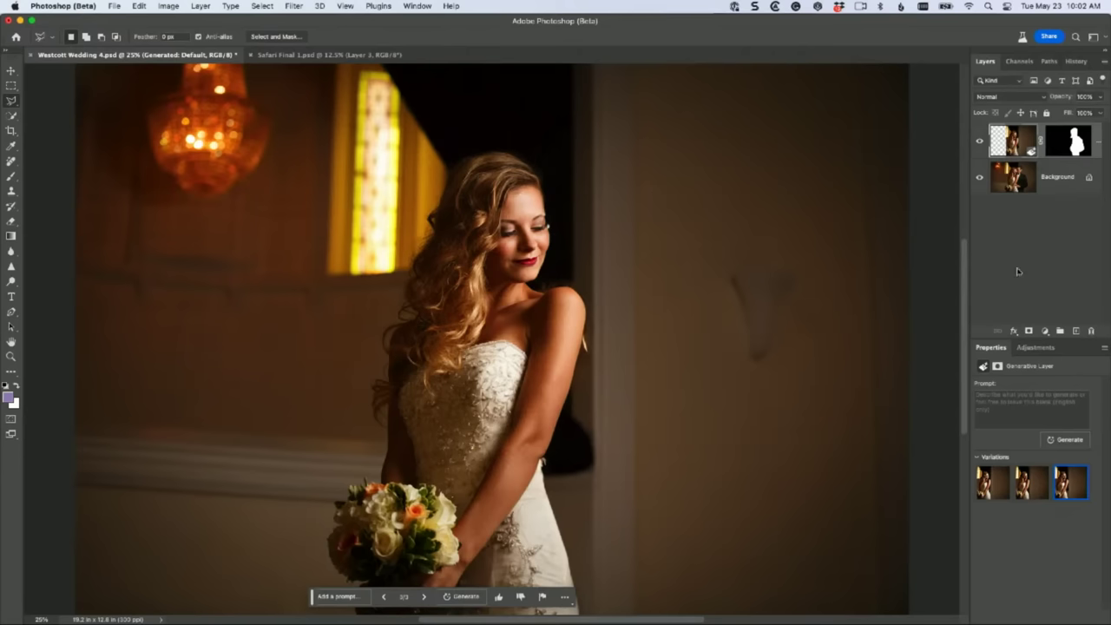
drag(1022, 145, 1091, 331)
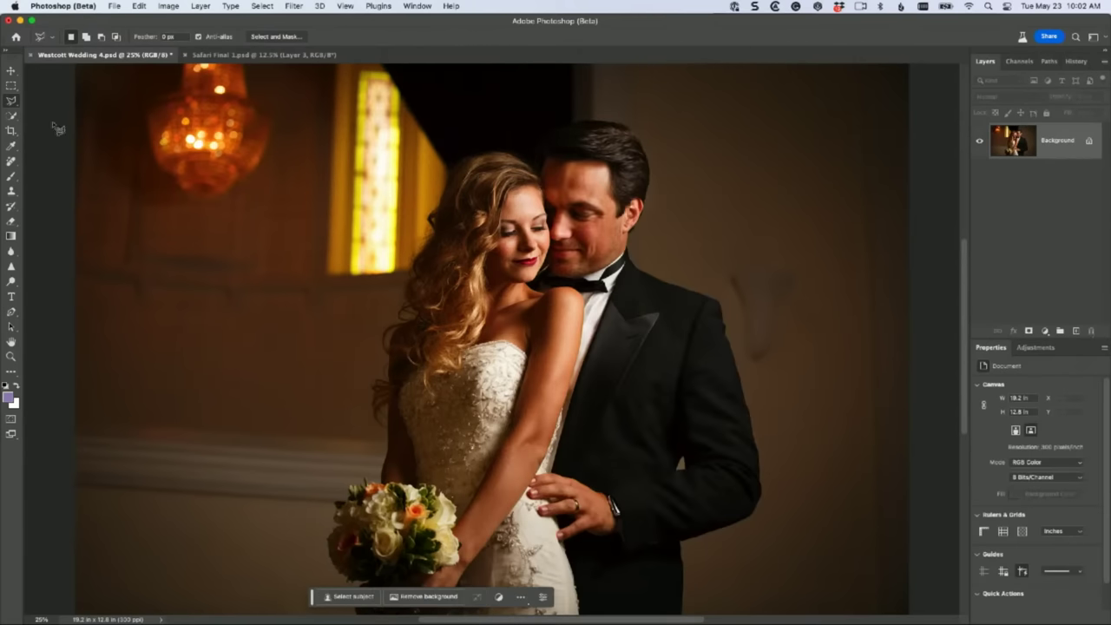
Step: Outline the groom with the Lasso tool, following the edge of the bride's face, arm and dress
click(11, 101)
click(62, 105)
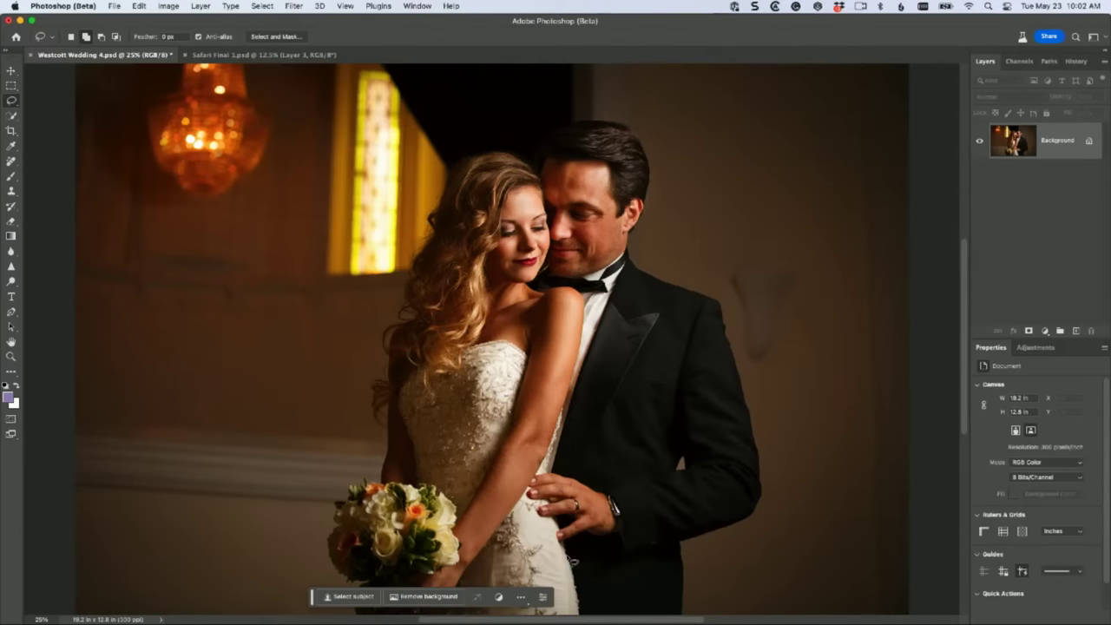
key(super+minus)
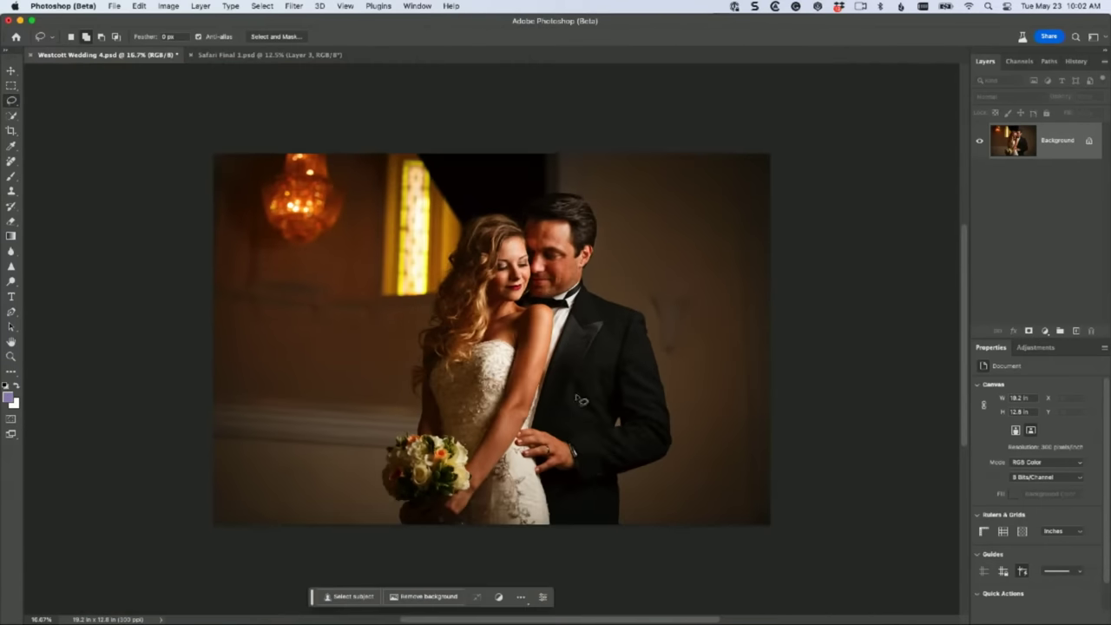
mouse_move(541, 528)
mouse_down()
mouse_move(509, 441)
mouse_move(532, 405)
mouse_move(552, 319)
mouse_move(531, 296)
mouse_move(530, 194)
mouse_move(563, 185)
mouse_move(607, 217)
mouse_move(610, 293)
mouse_move(672, 351)
mouse_move(681, 423)
mouse_move(682, 469)
mouse_move(635, 491)
mouse_move(633, 525)
mouse_move(587, 542)
mouse_up()
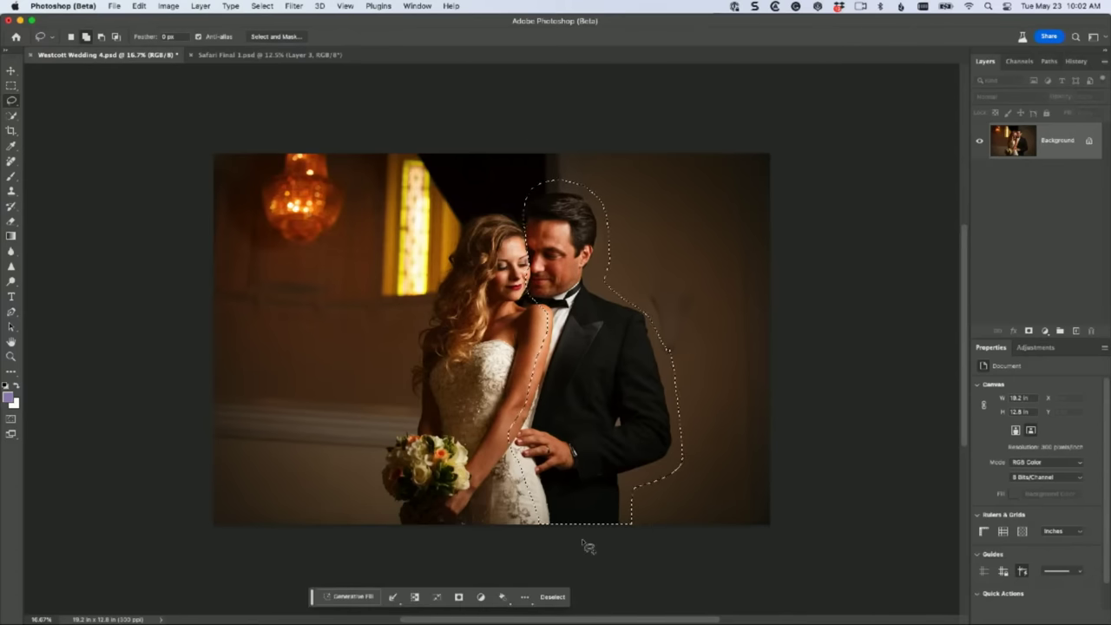
Step: Generate a fill without a prompt in the lassoed groom area, discard the generated layer and clear the selection
click(348, 598)
click(521, 599)
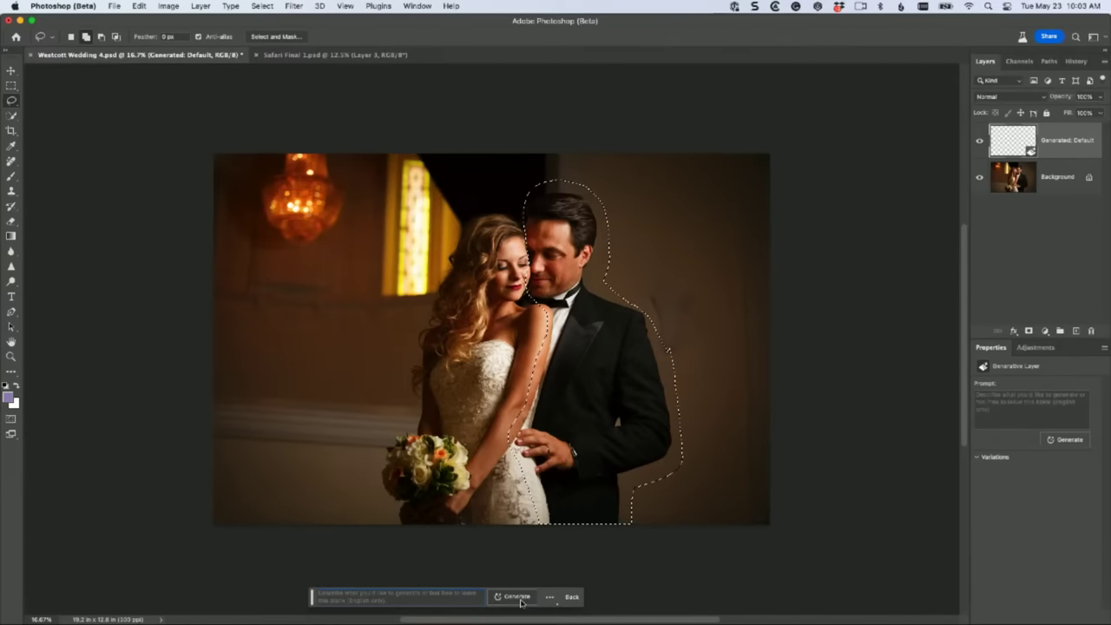
drag(1012, 152, 1092, 331)
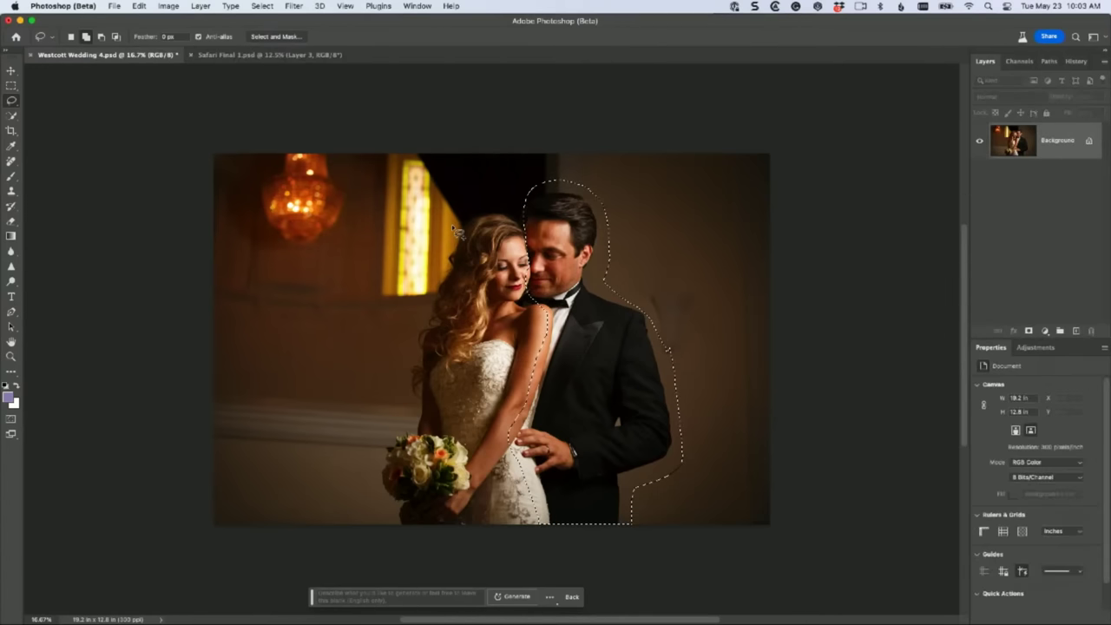
key(super+d)
Step: Select the groom with a rectangular marquee and generate a fill without a prompt in that area
click(12, 86)
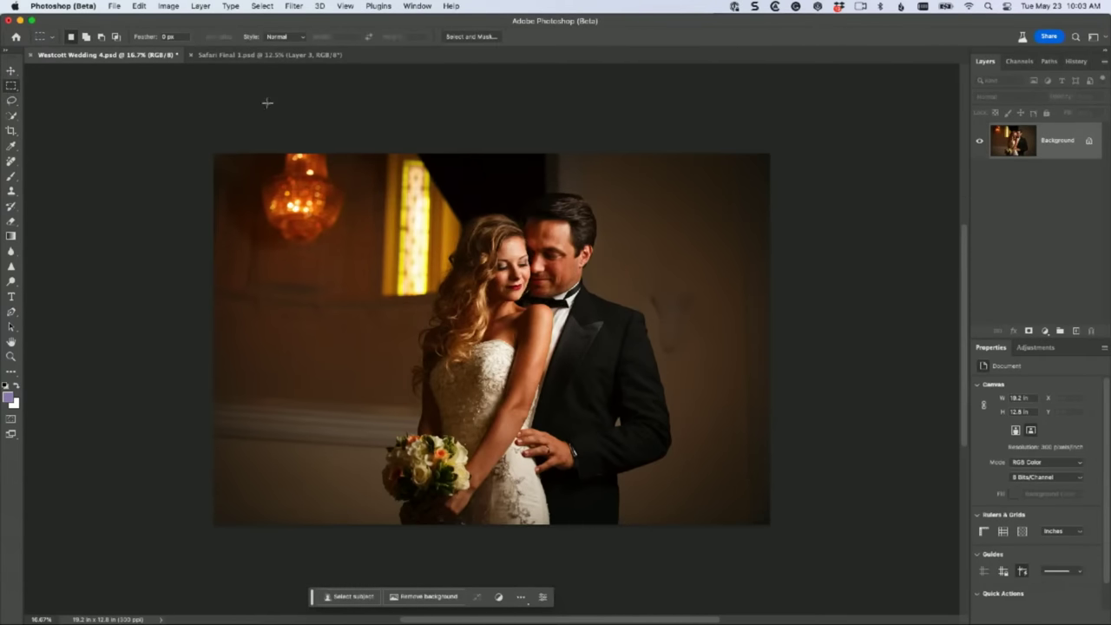
drag(518, 190, 679, 535)
drag(660, 496, 656, 497)
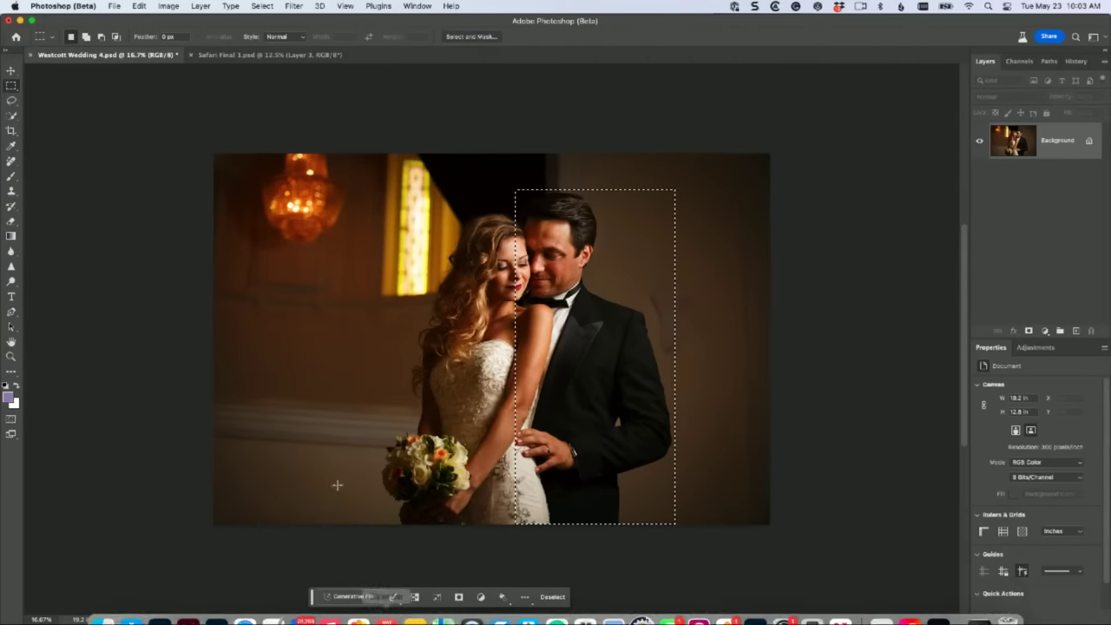
click(349, 597)
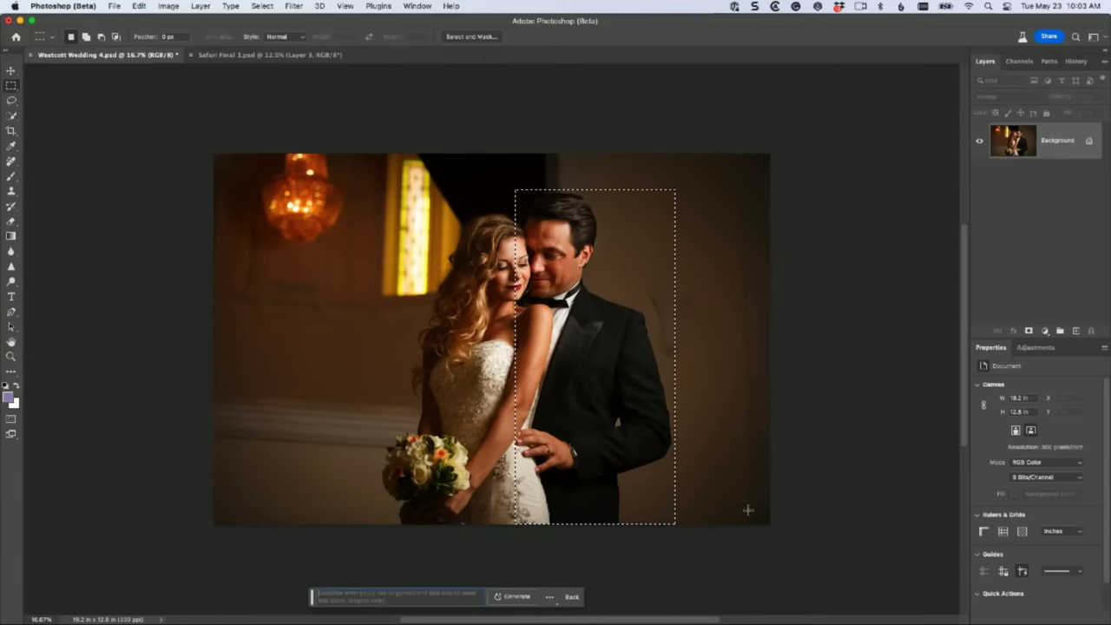
click(514, 597)
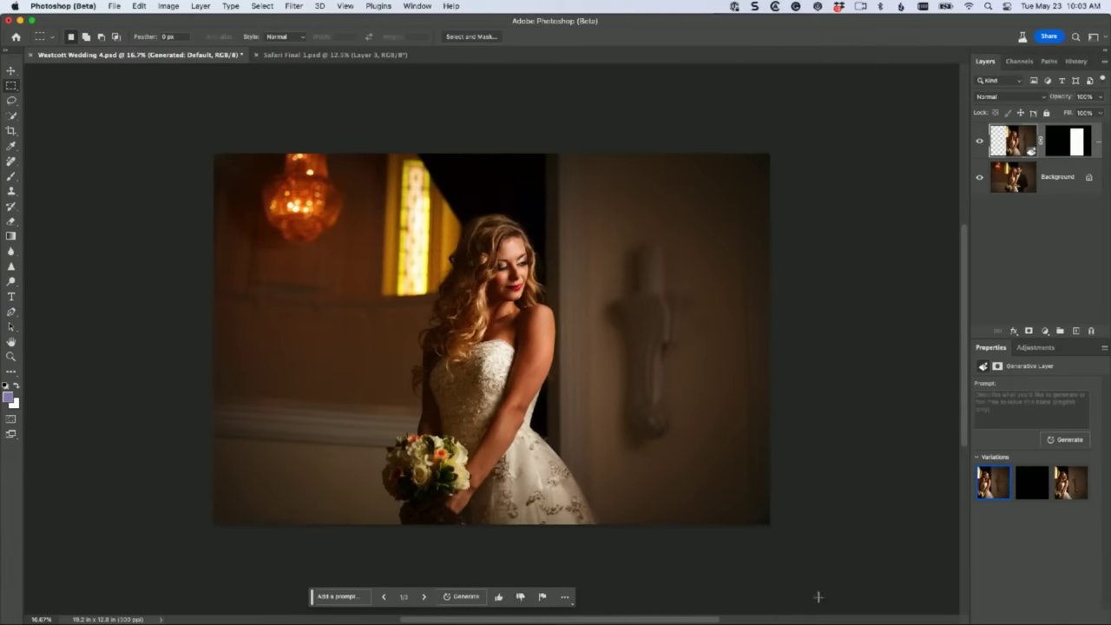
Step: Compare the first and third variations of the rectangular groom removal and delete the generated layer
click(1072, 484)
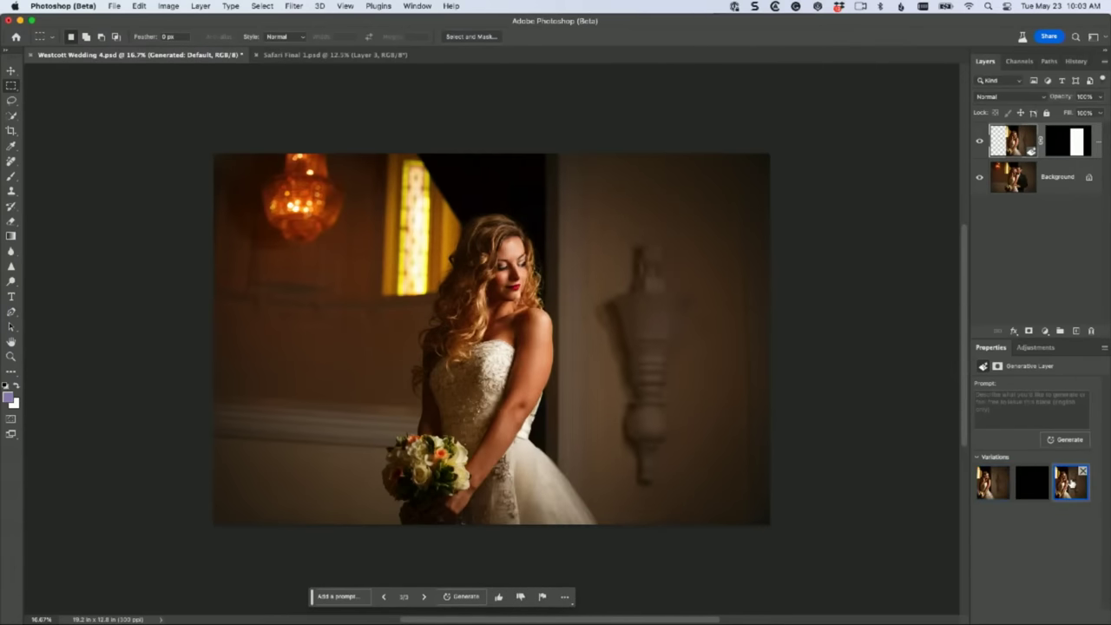
click(995, 481)
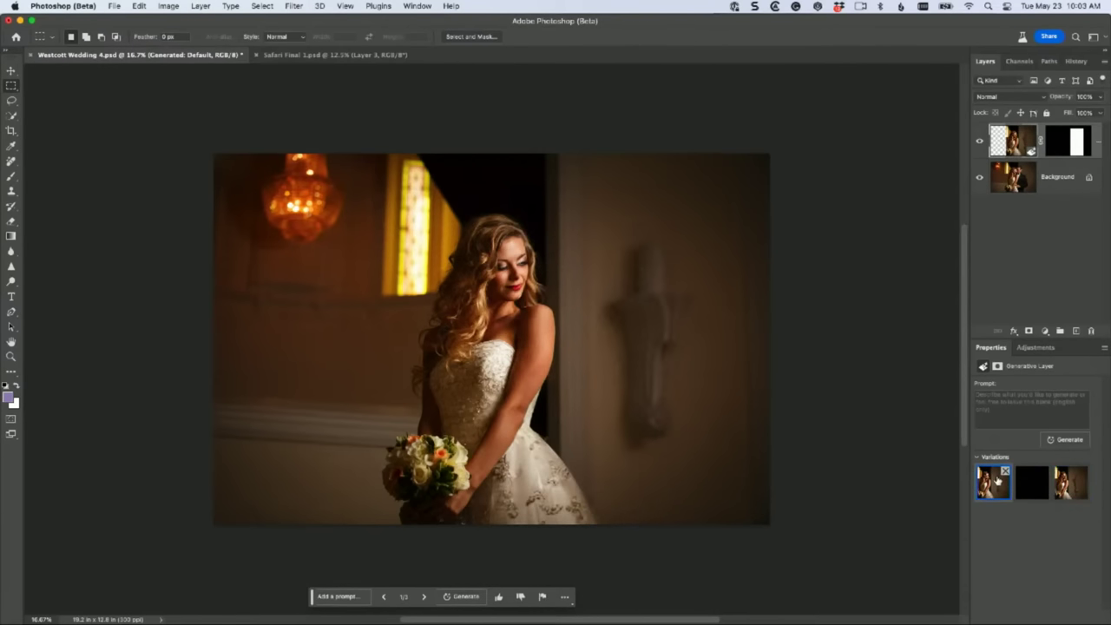
click(1061, 487)
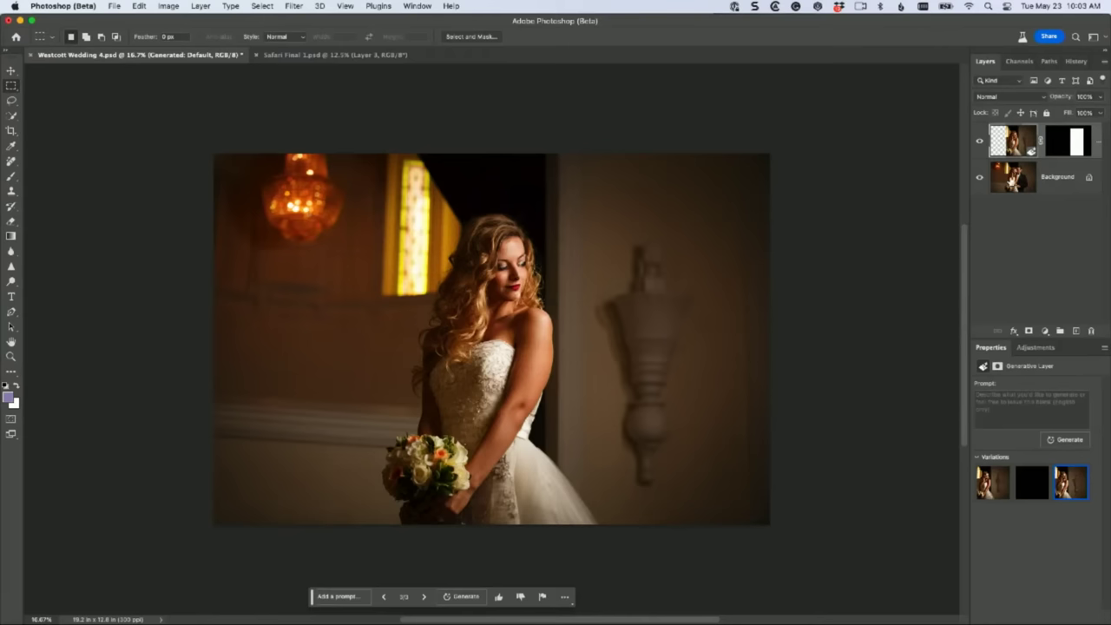
drag(1023, 154, 1091, 331)
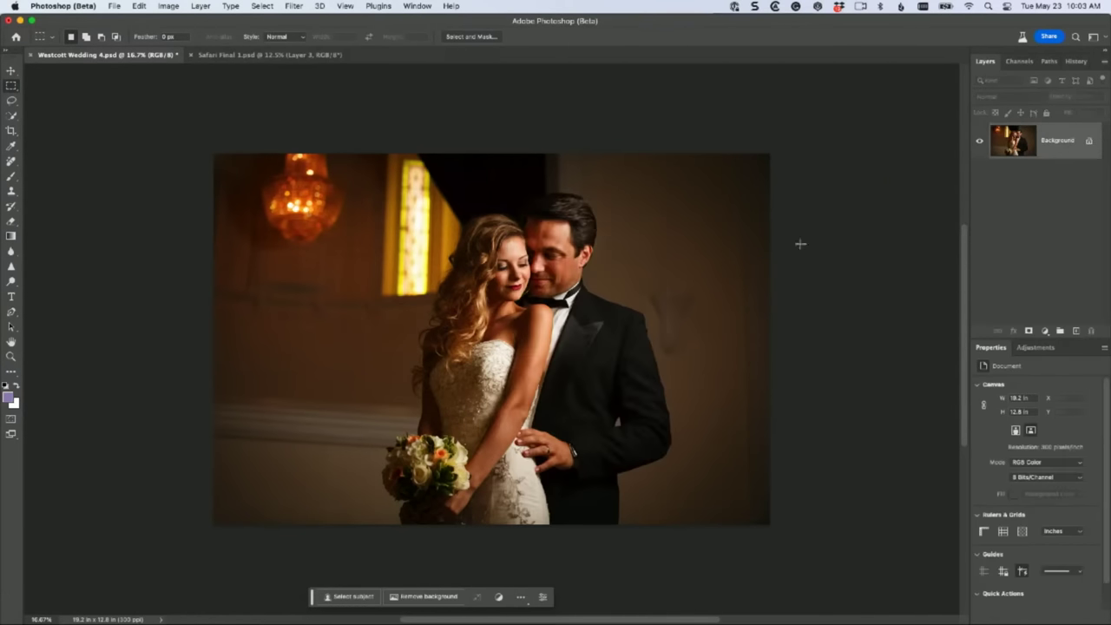
Step: Generate an unprompted fill over a rectangular groom selection that excludes the bride's face, and choose the third variation
drag(514, 201, 692, 522)
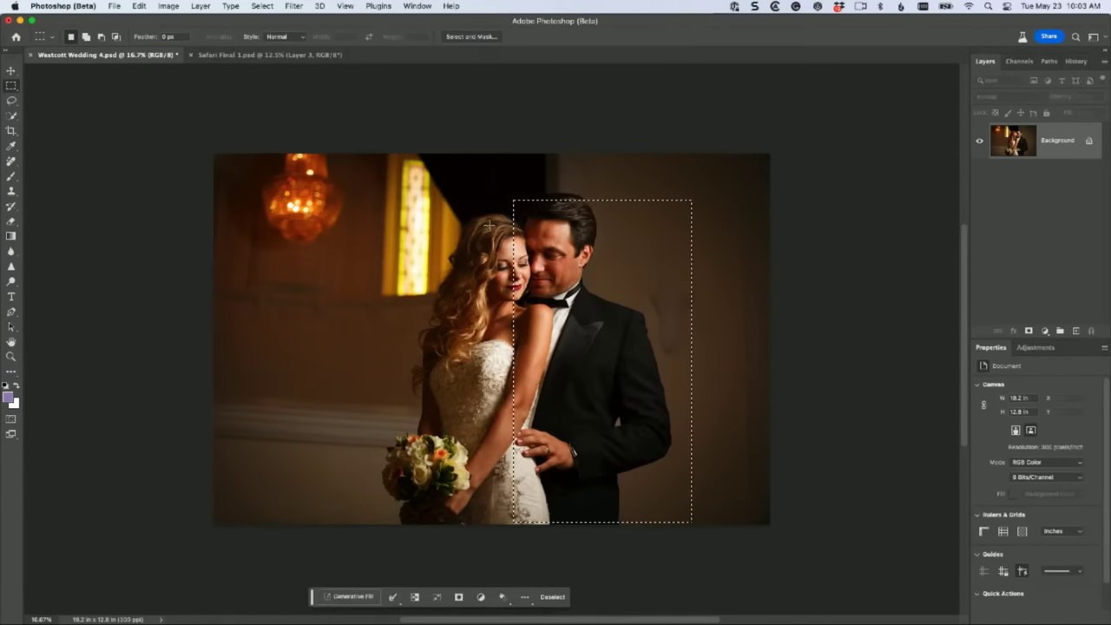
drag(489, 226, 530, 307)
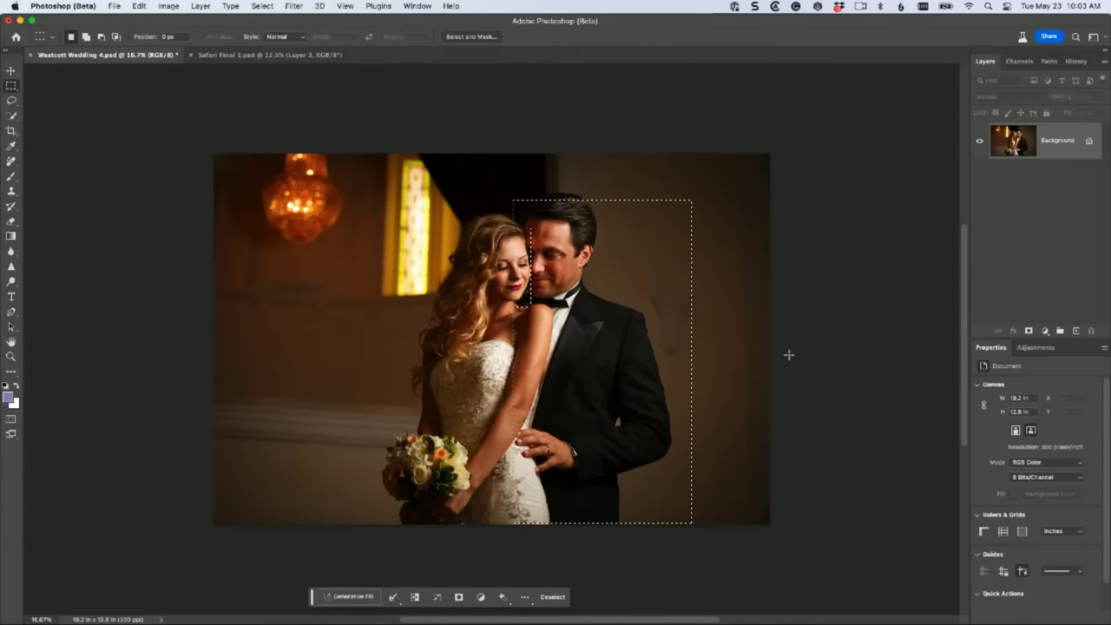
click(353, 599)
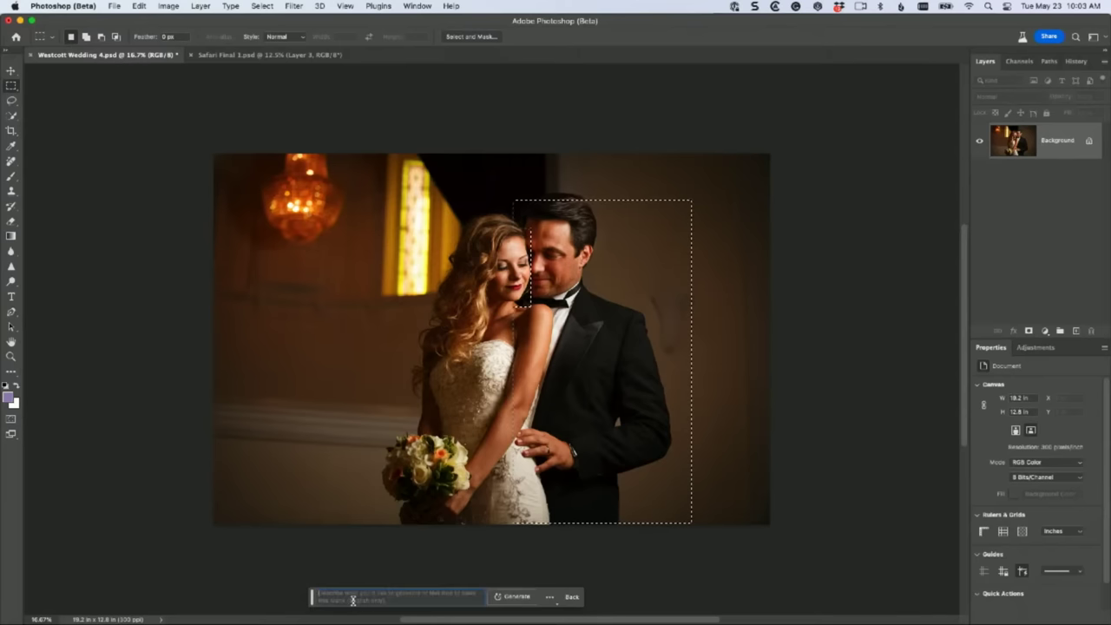
click(524, 599)
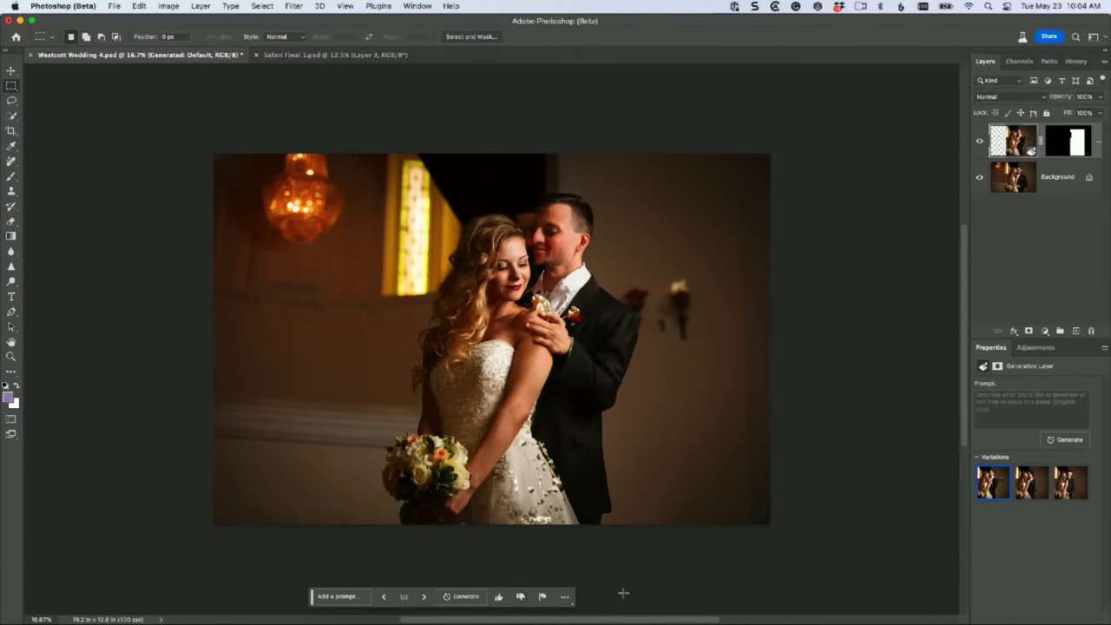
click(1029, 490)
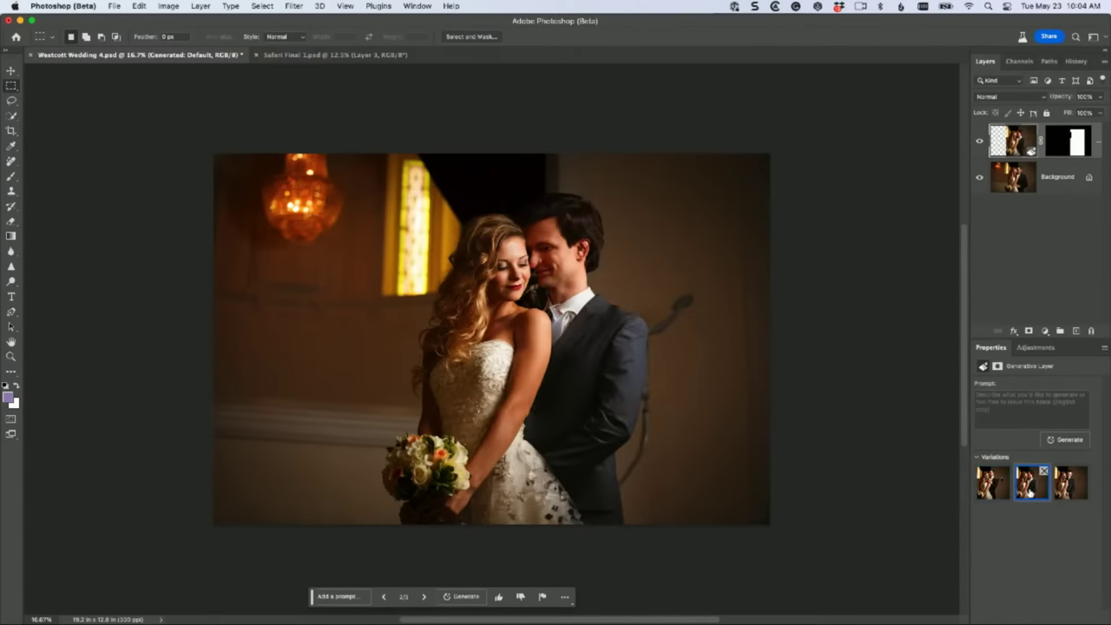
click(1071, 492)
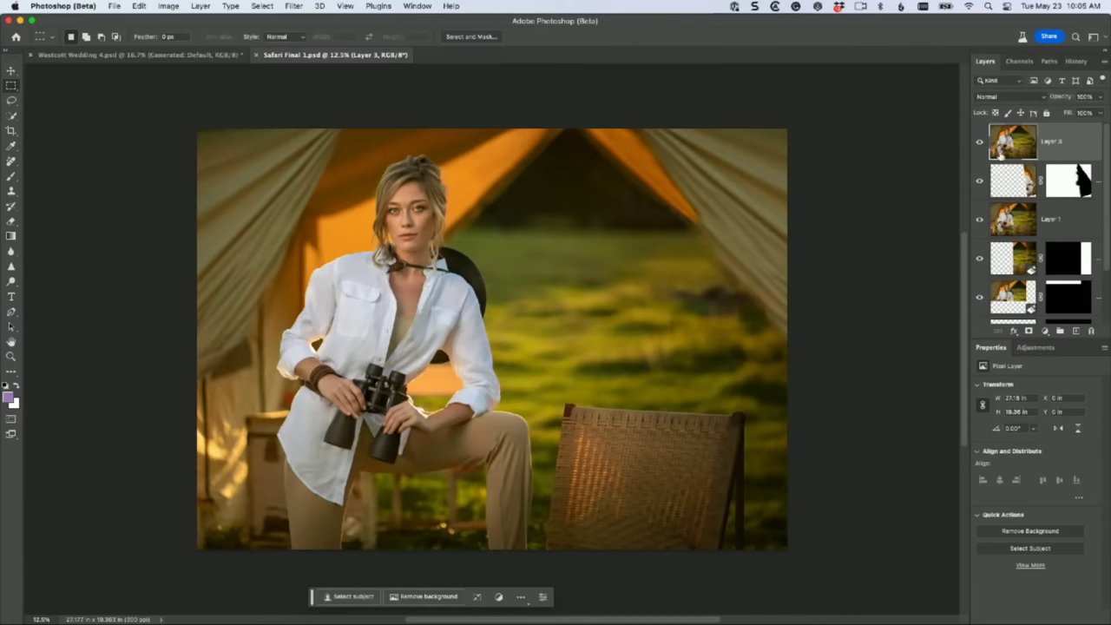
Step: In the Safari Final 1 document, hide every layer above the Background
drag(979, 142, 983, 294)
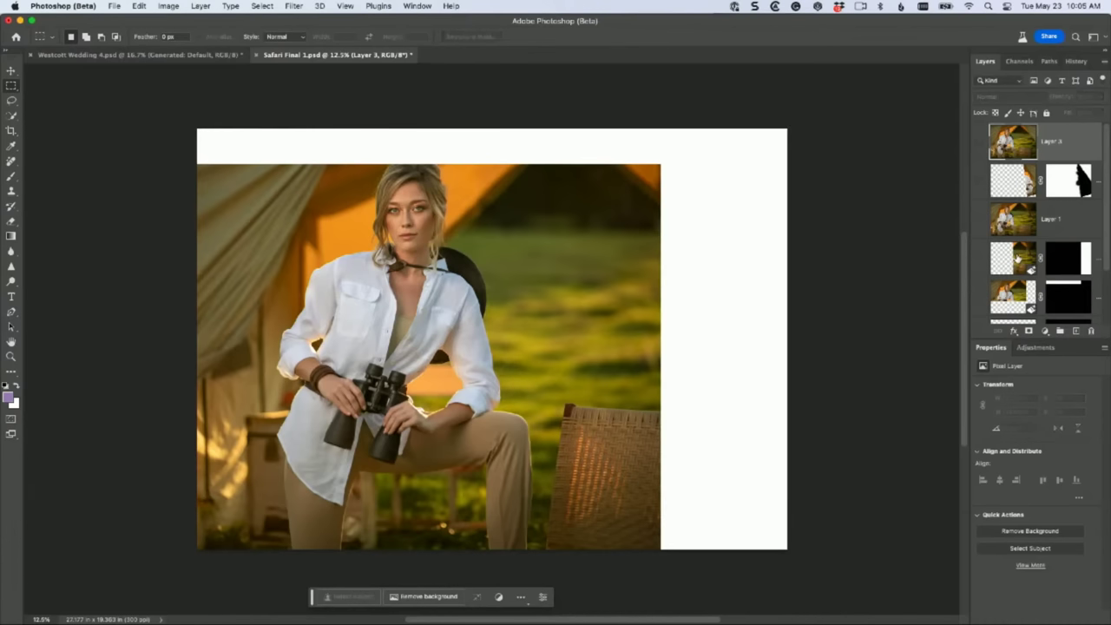
scroll(1025, 291, down, 2)
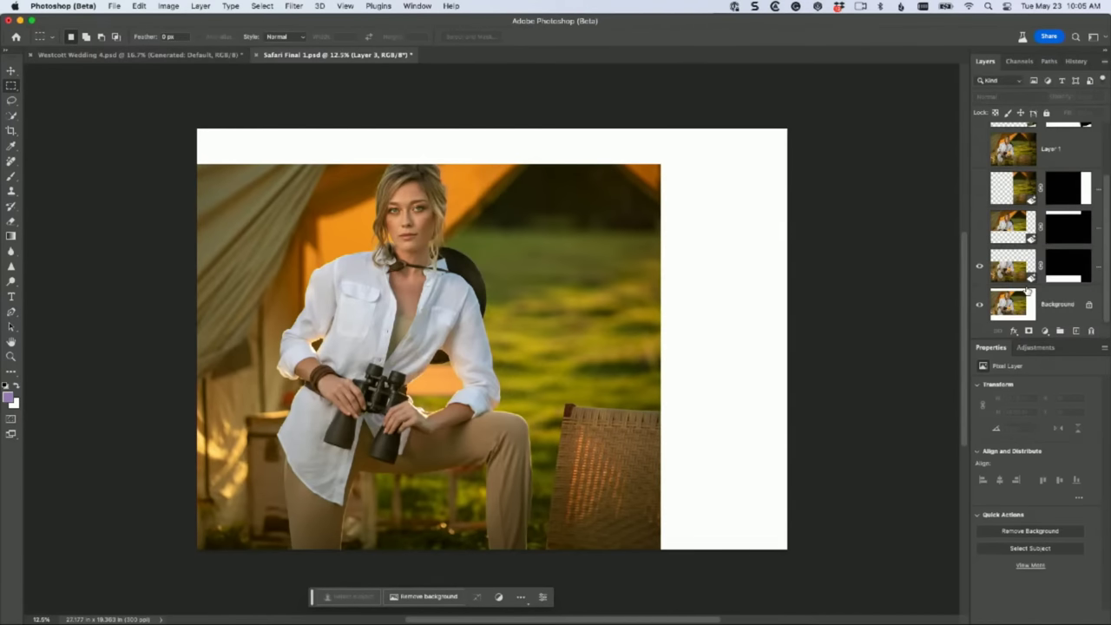
click(980, 266)
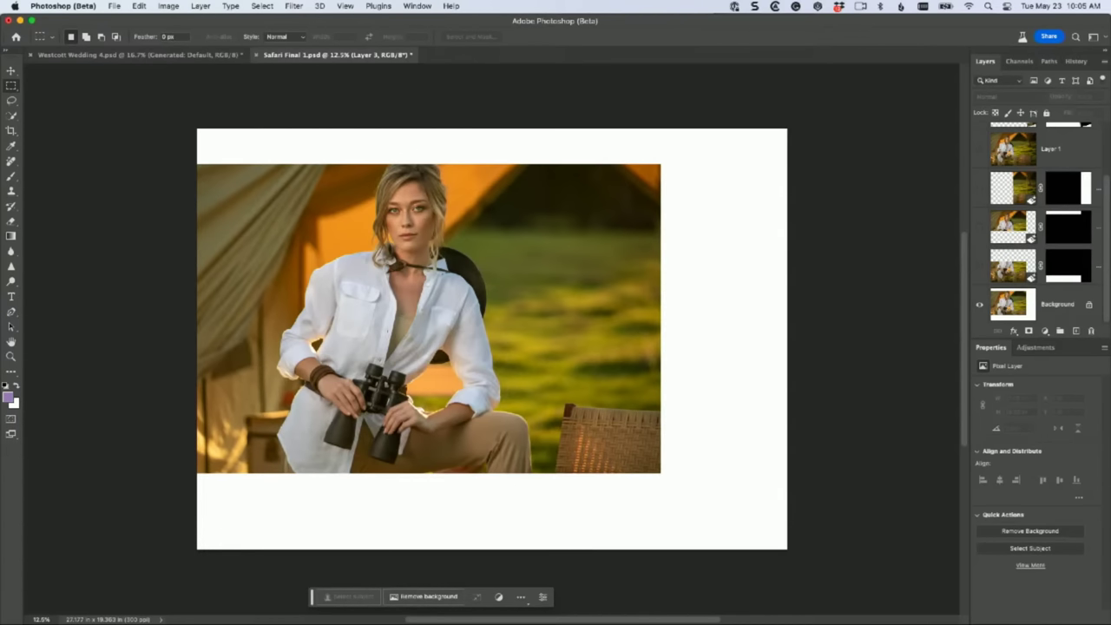
Step: Toggle the generated layer that extends the photo's bottom edge to compare before and after, leaving it shown
click(979, 266)
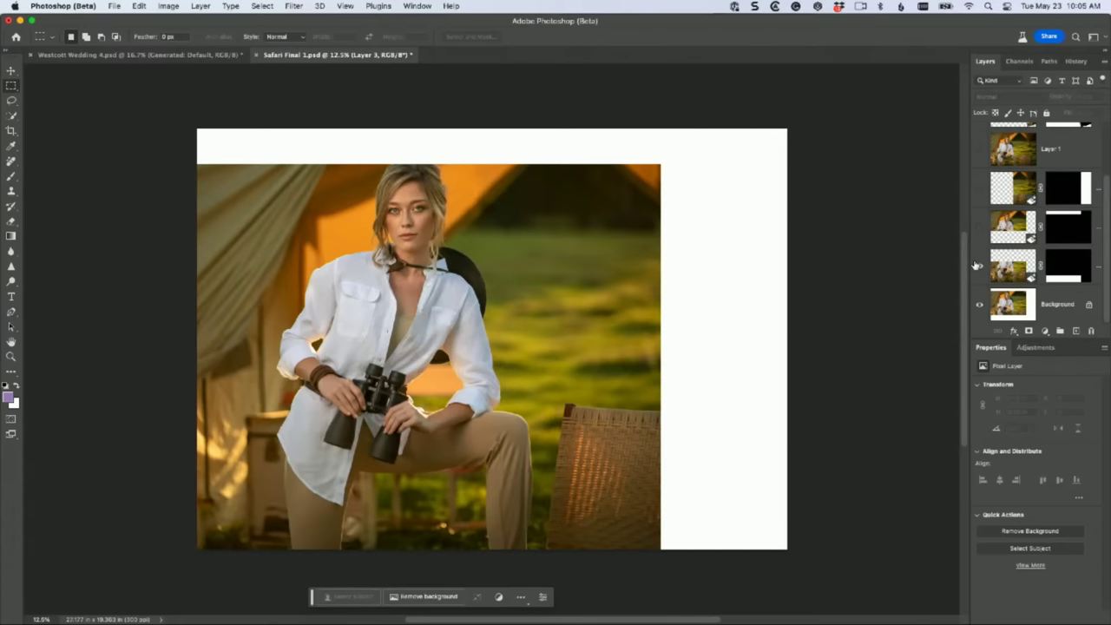
click(978, 266)
click(979, 265)
click(978, 265)
click(978, 266)
click(978, 265)
click(979, 266)
click(979, 266)
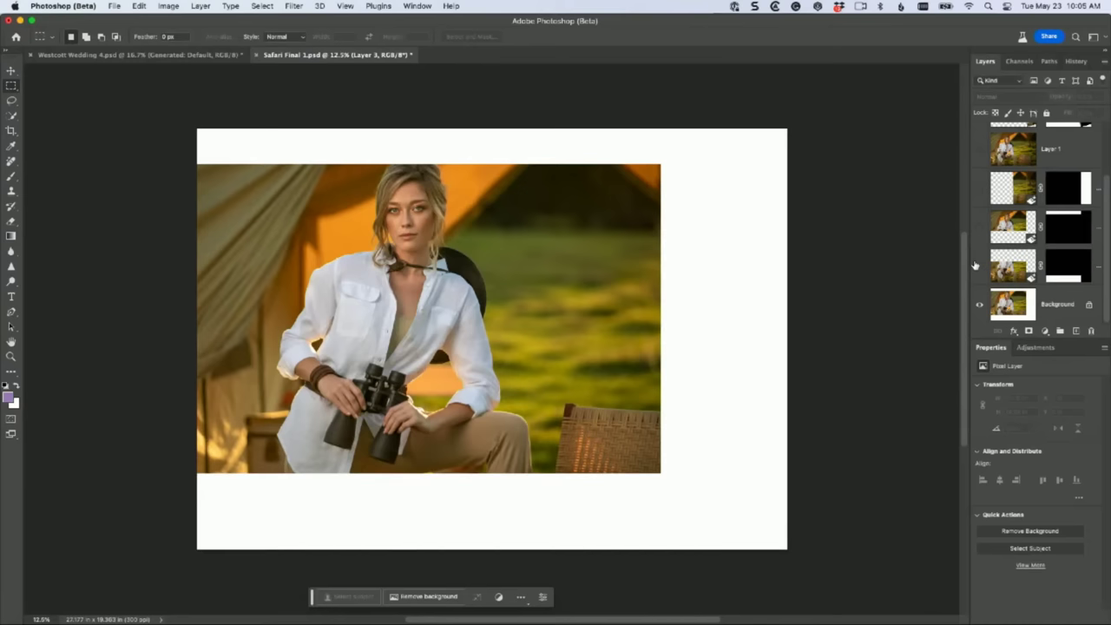
click(979, 266)
click(978, 265)
click(979, 265)
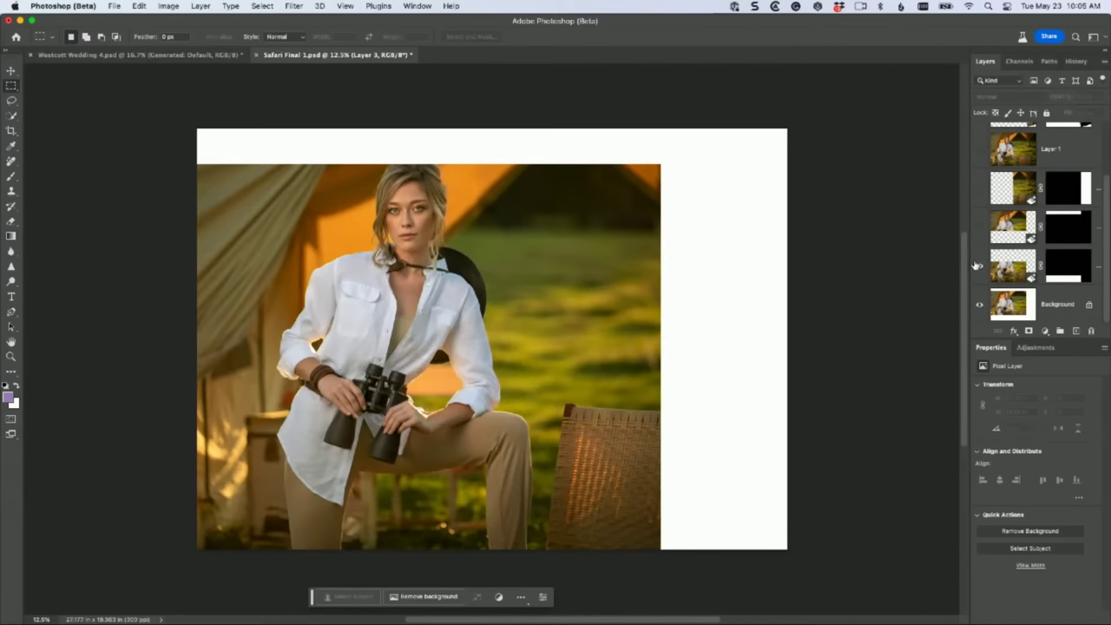
Step: Toggle the generated layer that extends the photo's top edge to compare before and after, leaving it shown
click(978, 226)
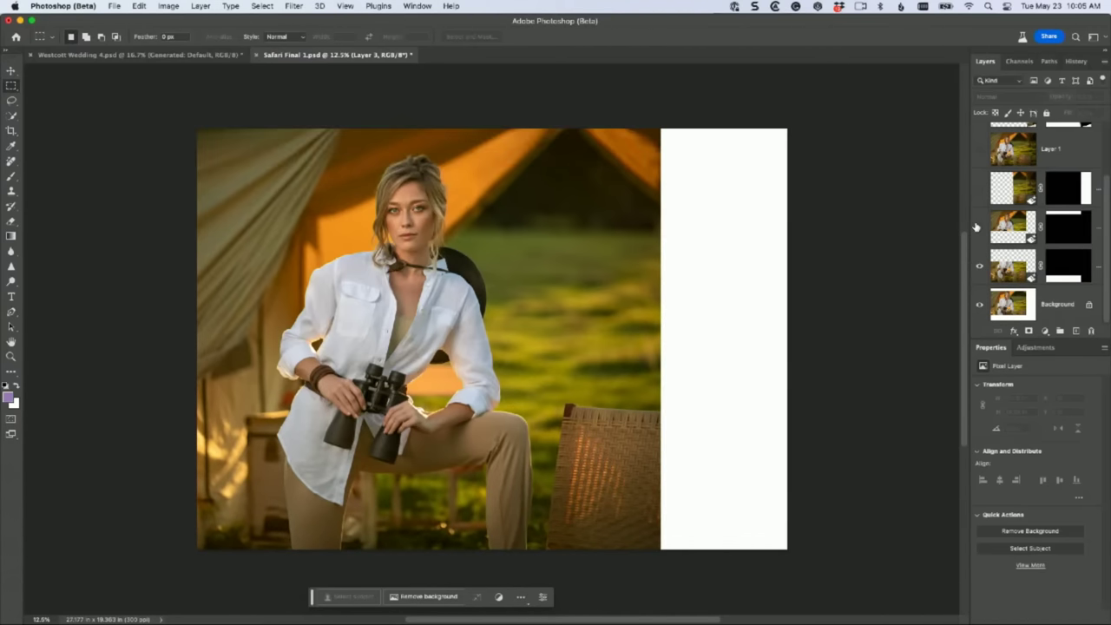
click(979, 227)
click(978, 227)
click(978, 227)
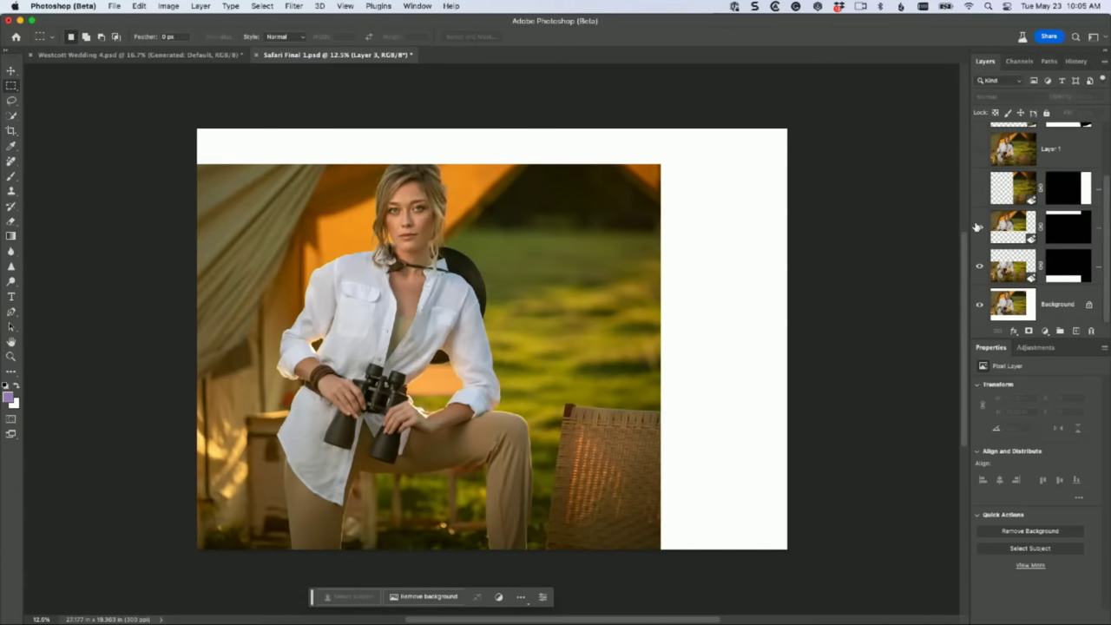
click(979, 227)
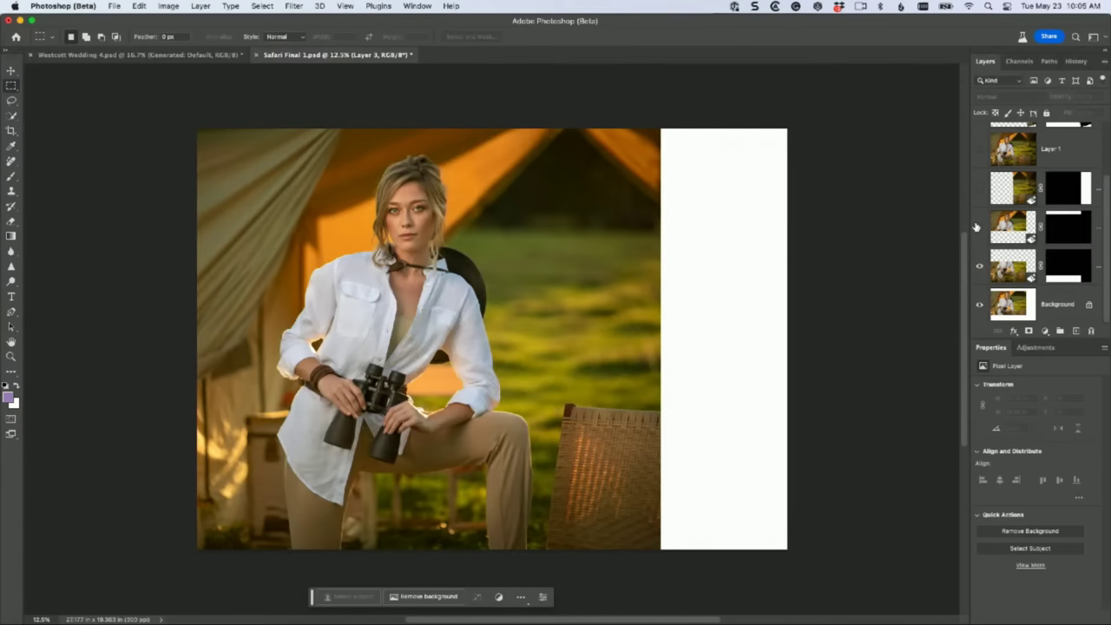
click(979, 227)
click(978, 227)
click(979, 227)
click(978, 227)
Step: Show the generated layer that extends the photo's right side, and show Layer 1 above it
click(980, 190)
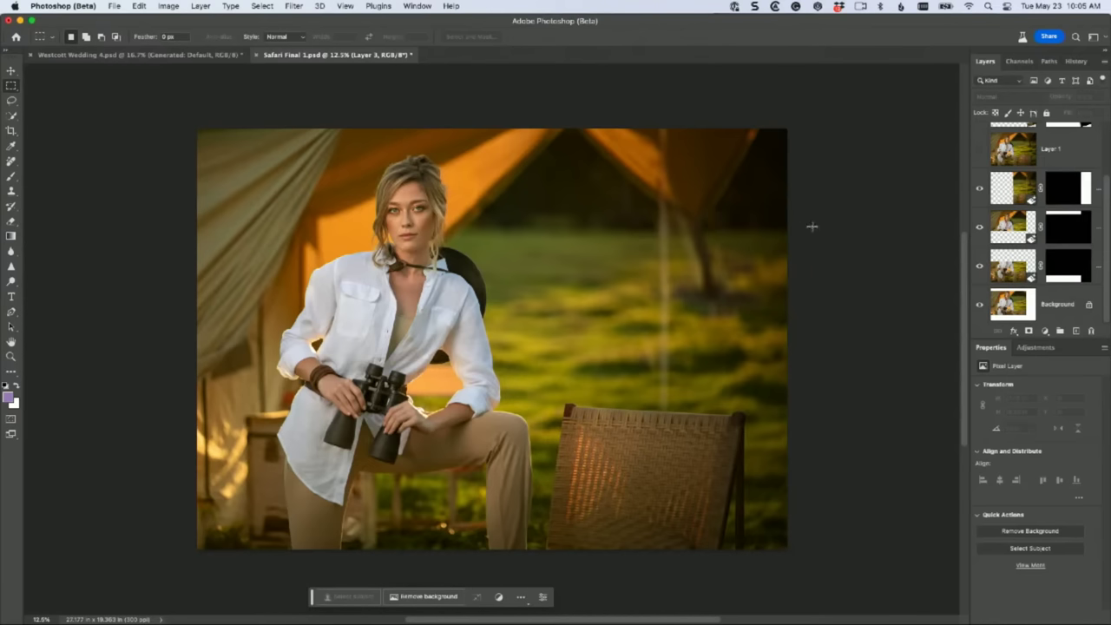
click(981, 151)
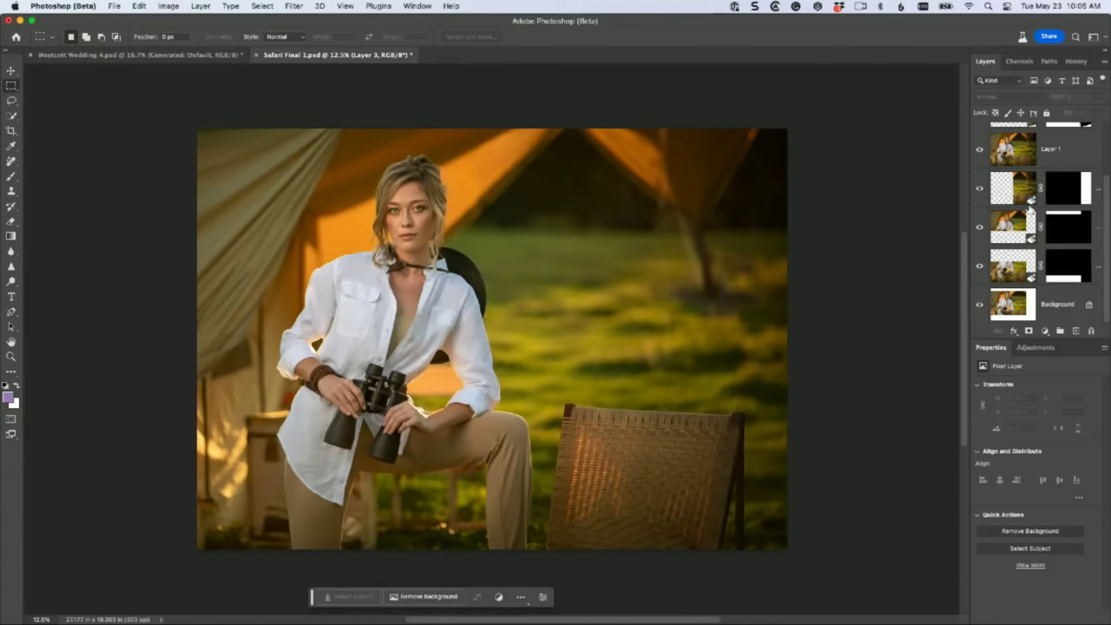
scroll(1029, 209, up, 2)
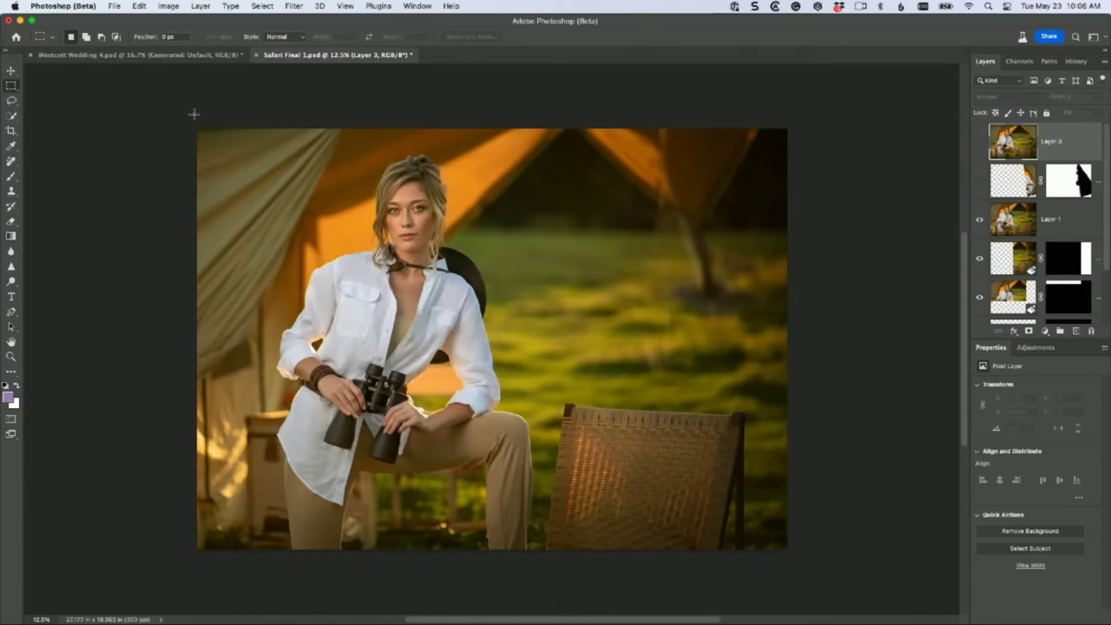
Step: Mark the left tent flap with a rectangular marquee, show the masked layer with the right-hand flap, and clear the selection
drag(196, 119, 360, 591)
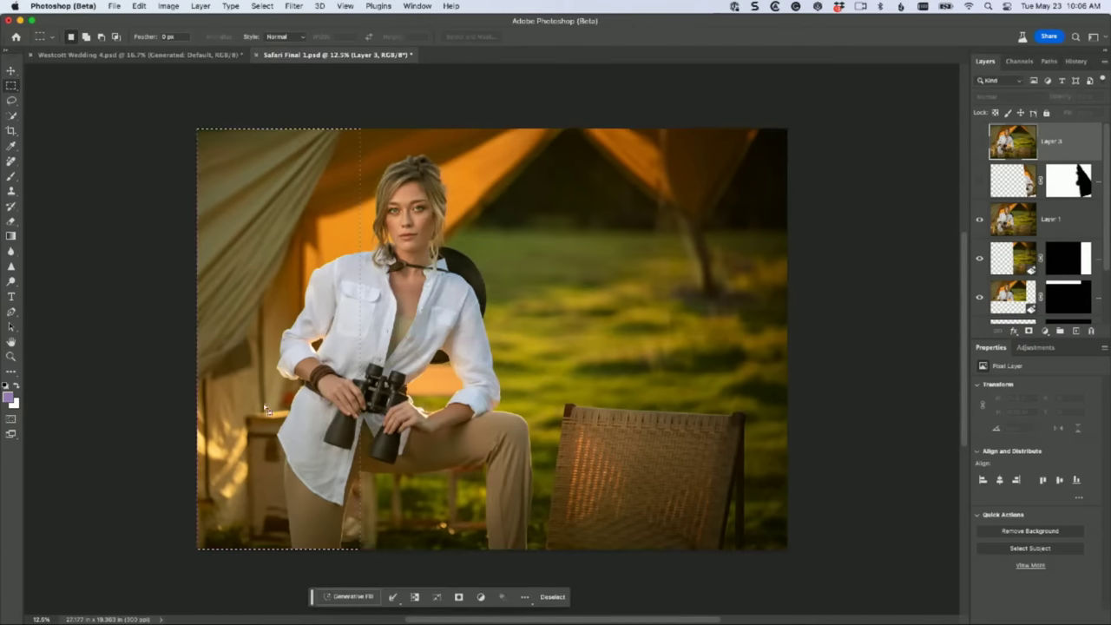
click(979, 140)
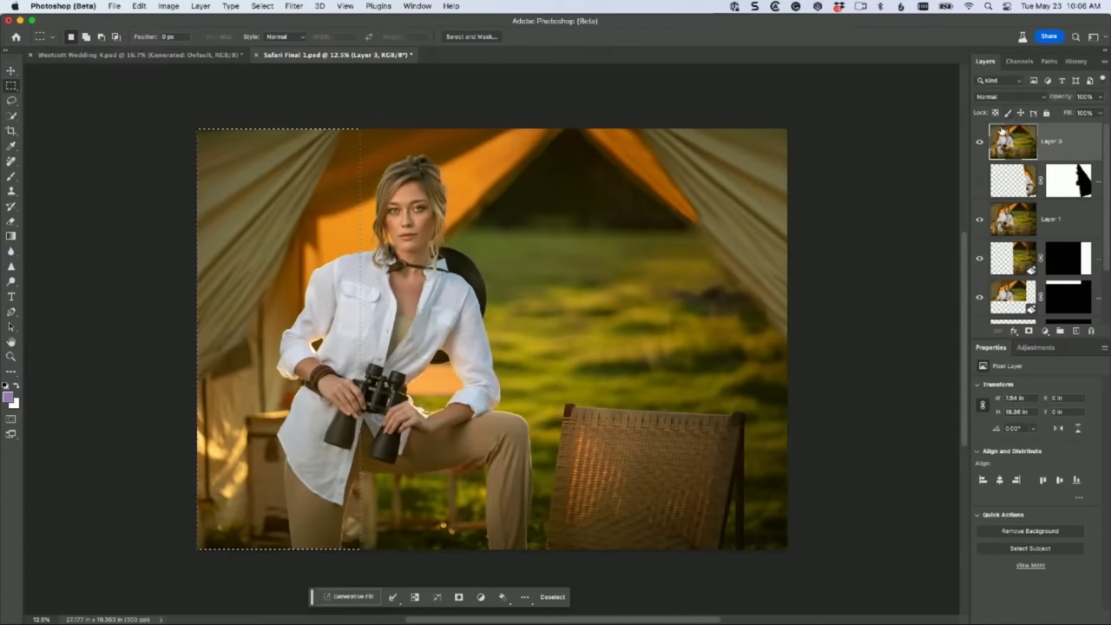
click(979, 141)
click(980, 180)
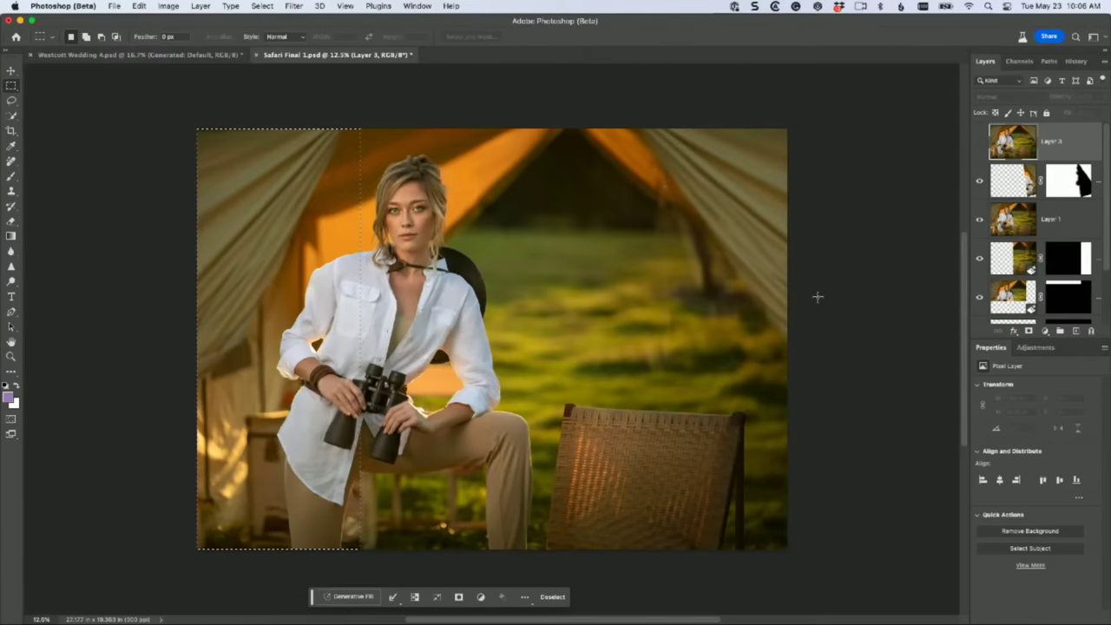
key(super+d)
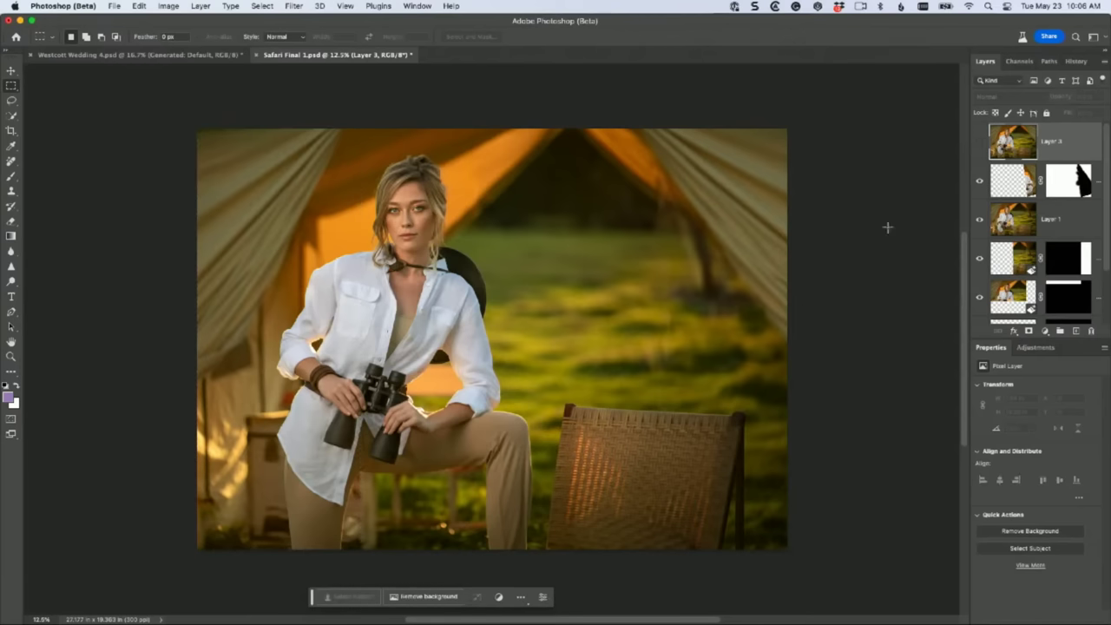
Step: Display the Free Transform bounds of the right-hand tent flap layer and leave the transform without changing it
click(1031, 183)
key(super+t)
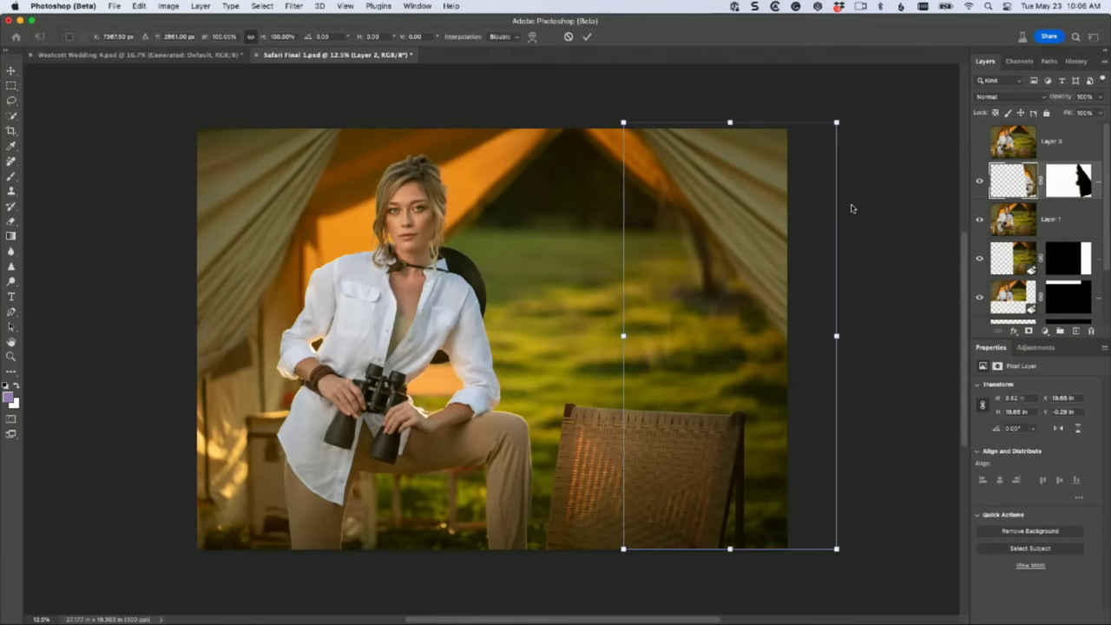
drag(851, 203, 875, 257)
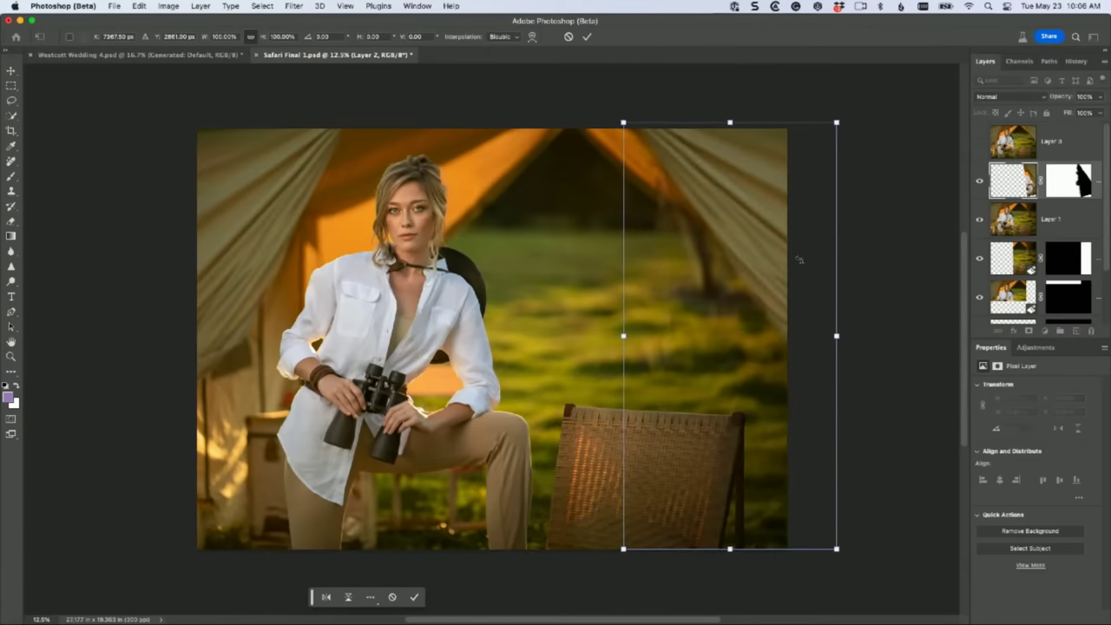
click(12, 76)
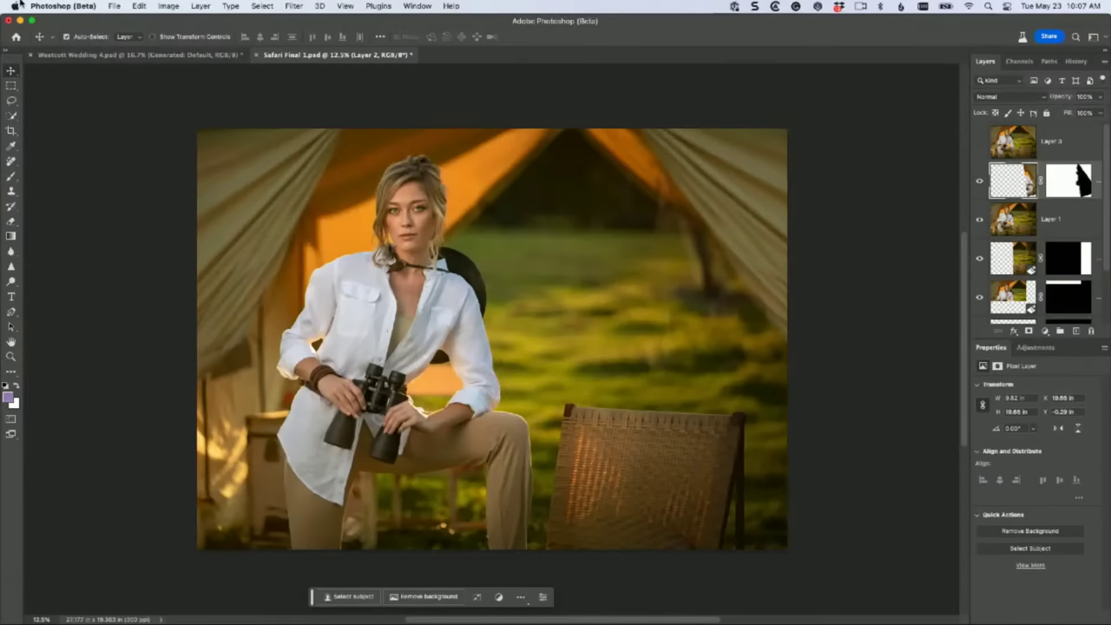
click(115, 6)
mouse_move(121, 62)
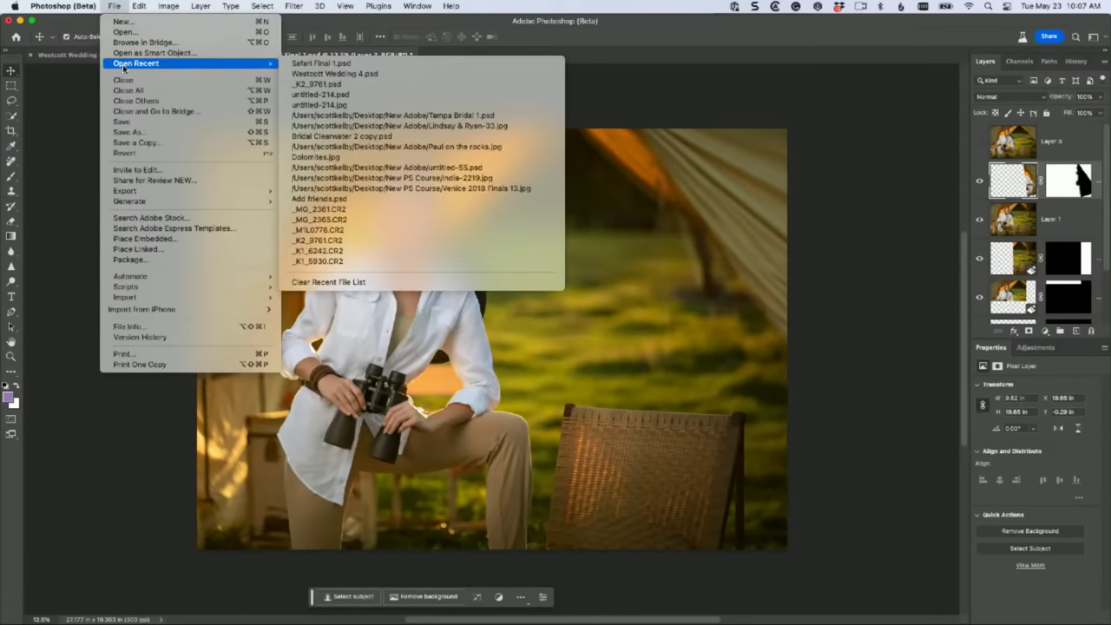
click(719, 474)
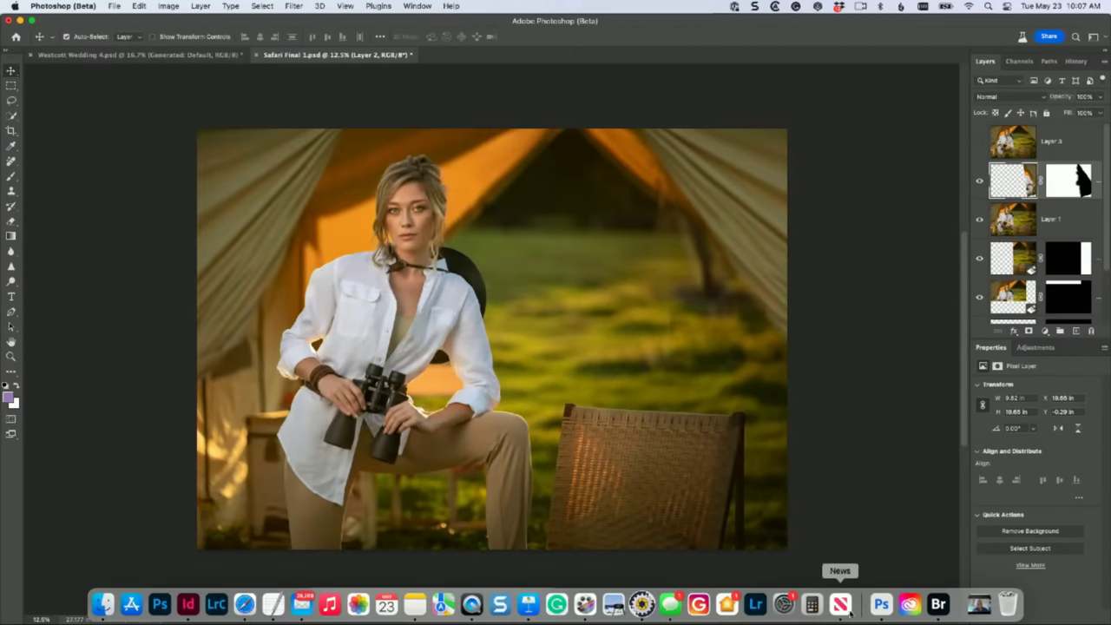
Step: Switch to Adobe Bridge and open the yellow taxi photo from the New Adobe folder in Photoshop
click(934, 613)
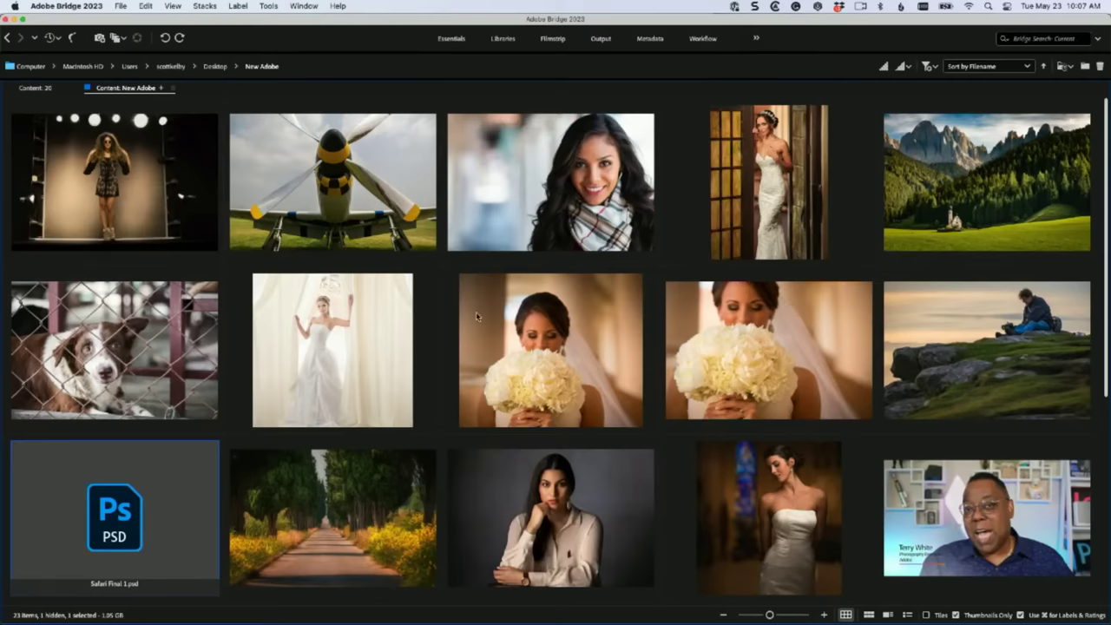
scroll(475, 314, down, 3)
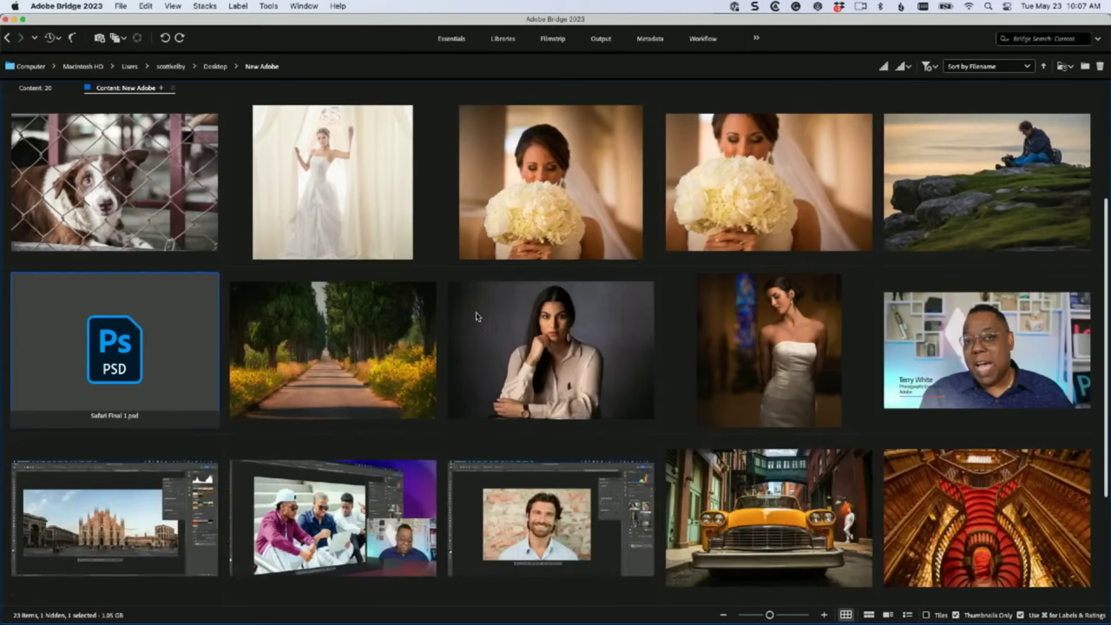
double_click(768, 506)
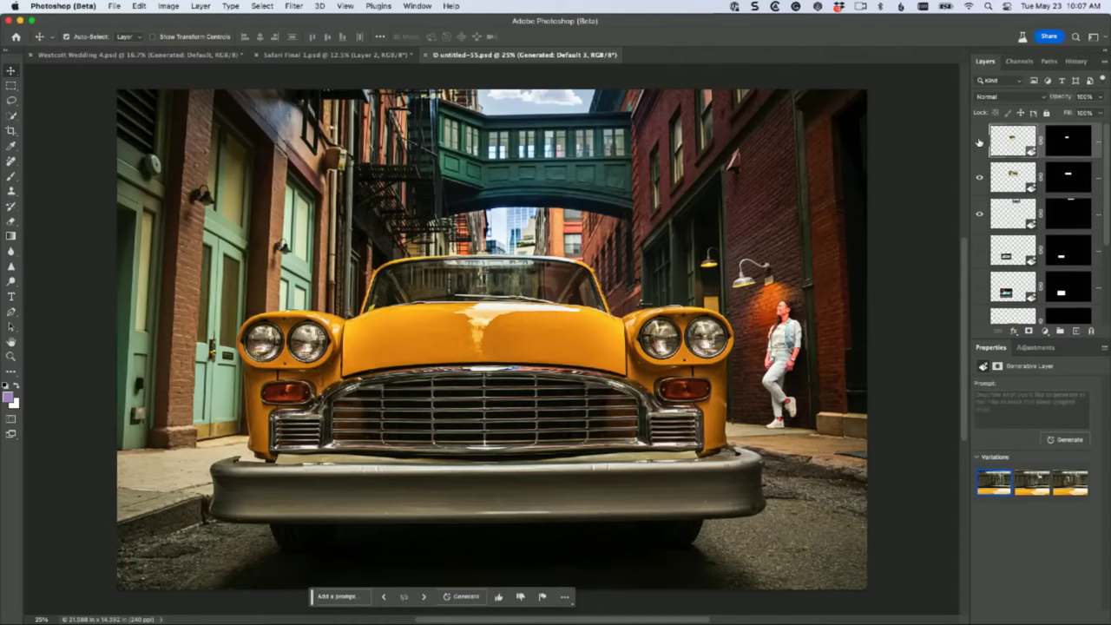
Step: Hide all generated layers of the taxi document and select the Background layer
drag(979, 141, 981, 283)
scroll(982, 238, down, 3)
click(1046, 306)
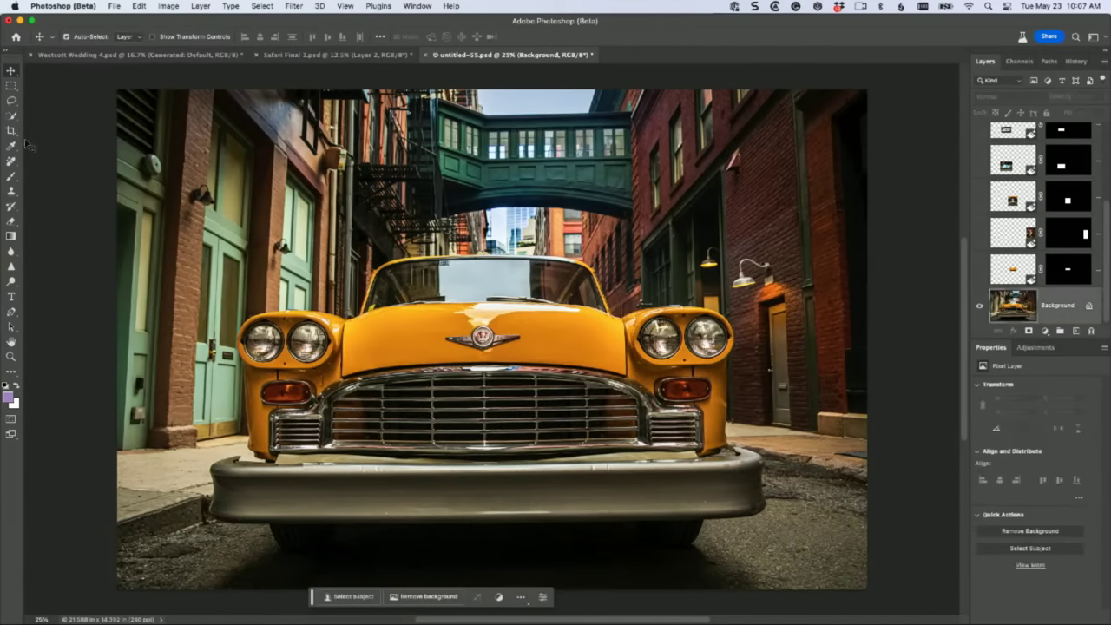
Step: Lasso the lit doorway in the brick wall beside the taxi and fill it with Generative Fill using the prompt "Graffiti"
click(11, 102)
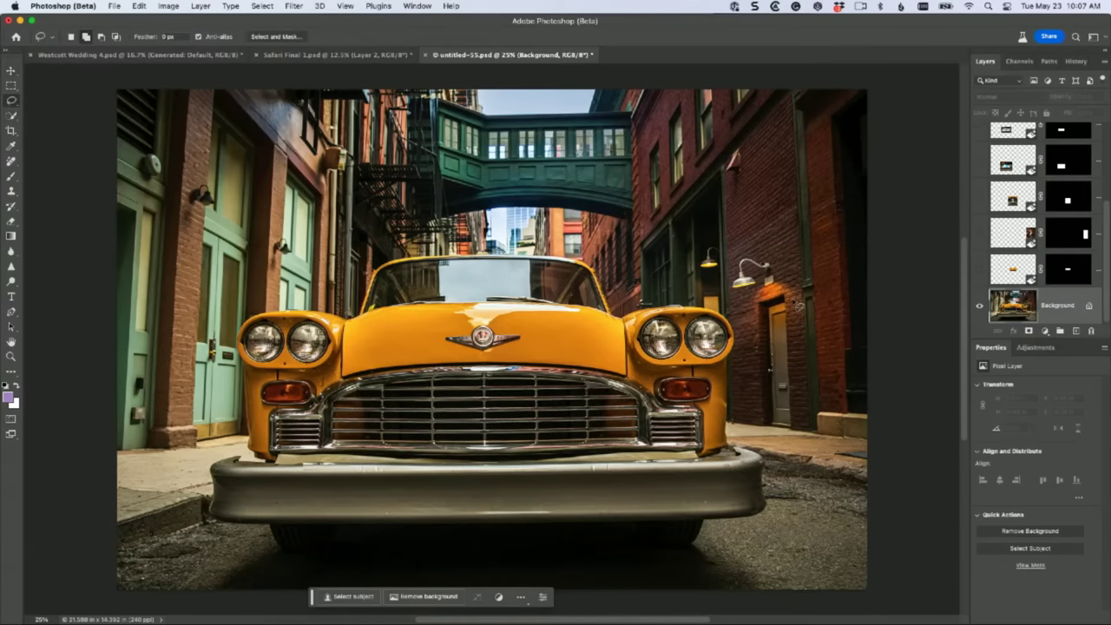
mouse_move(803, 297)
mouse_down()
mouse_move(804, 413)
mouse_move(789, 445)
mouse_move(754, 426)
mouse_move(743, 351)
mouse_up()
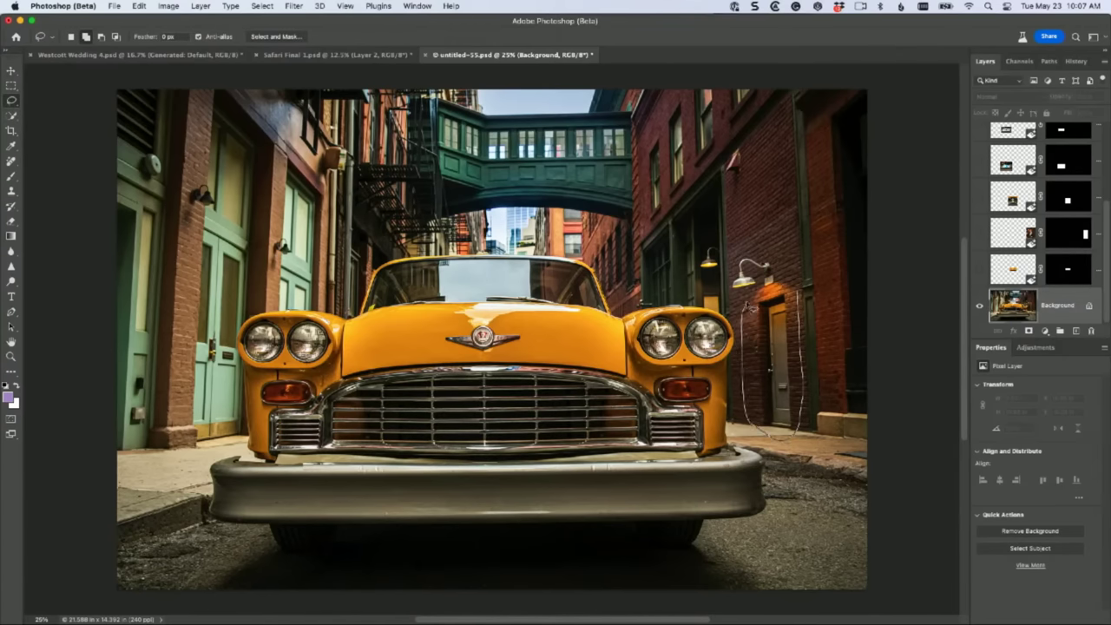
drag(795, 284, 800, 294)
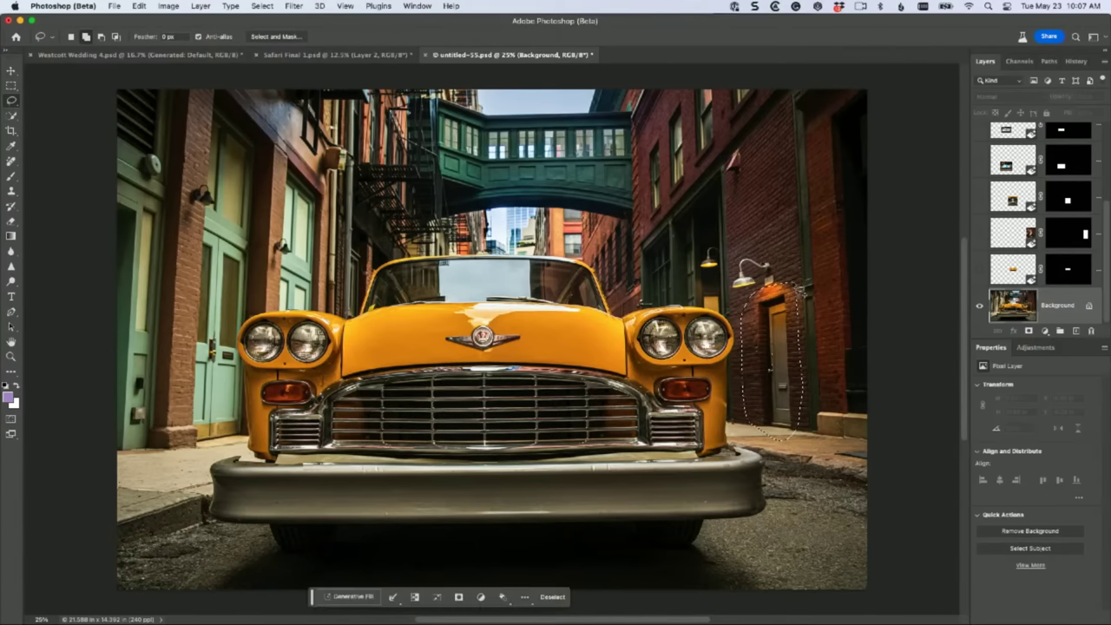
click(359, 598)
text(Graffiti)
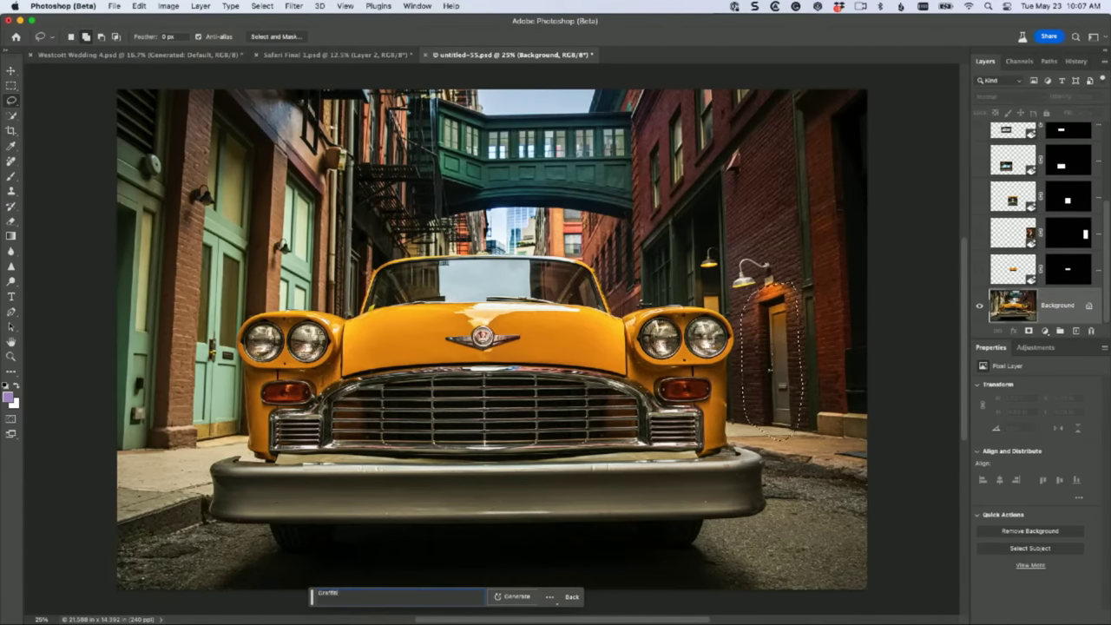
click(504, 598)
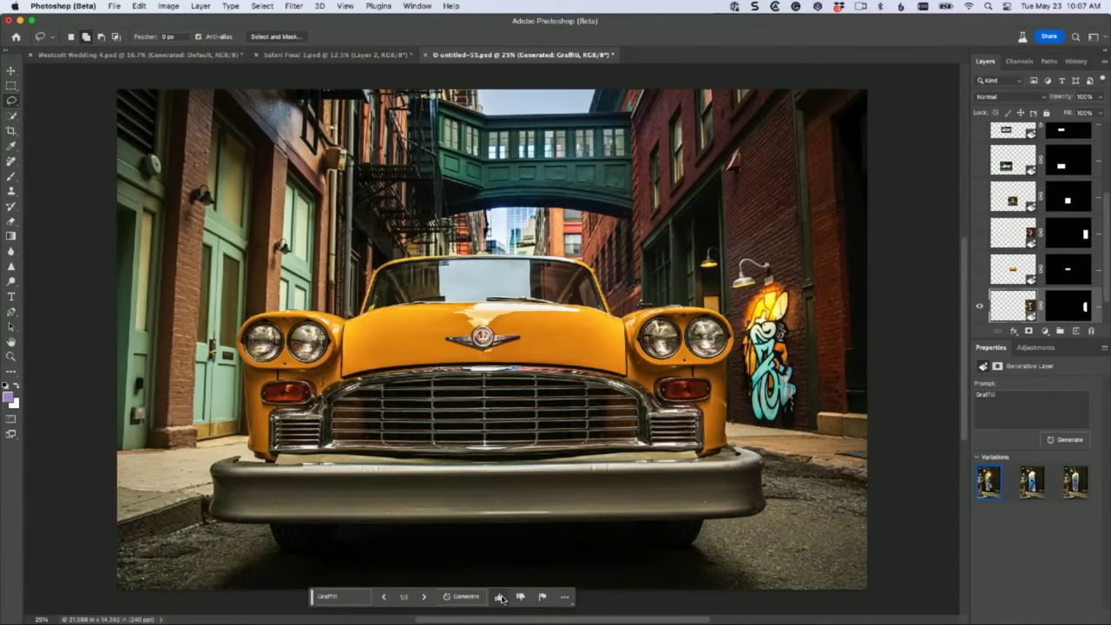
Step: Compare the graffiti variations on the brick wall and return to the first one
click(1026, 491)
click(1072, 491)
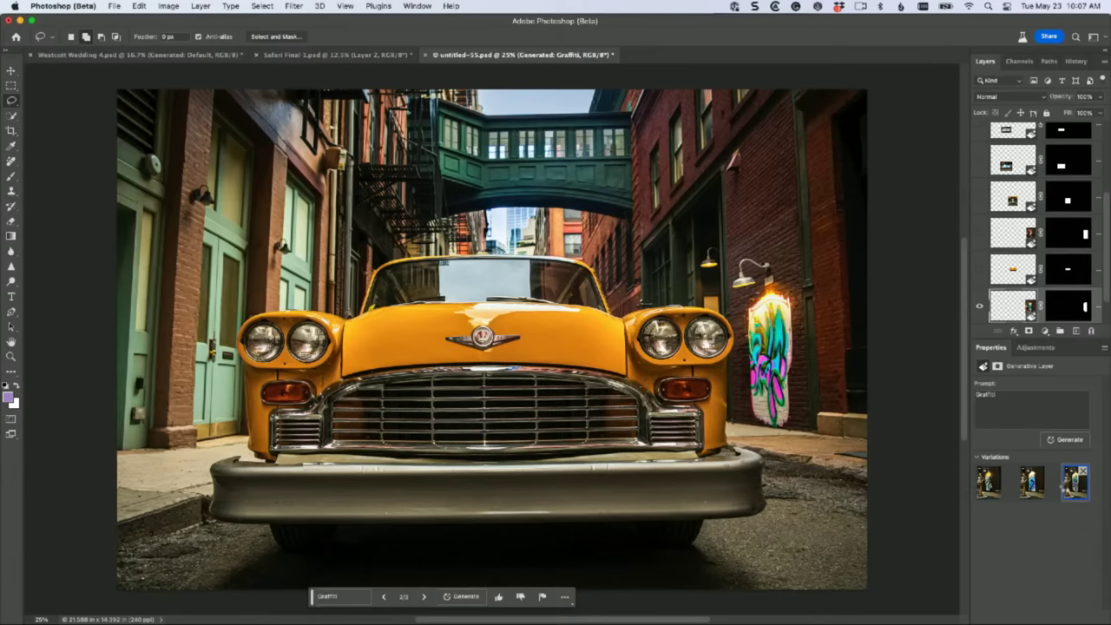
click(991, 487)
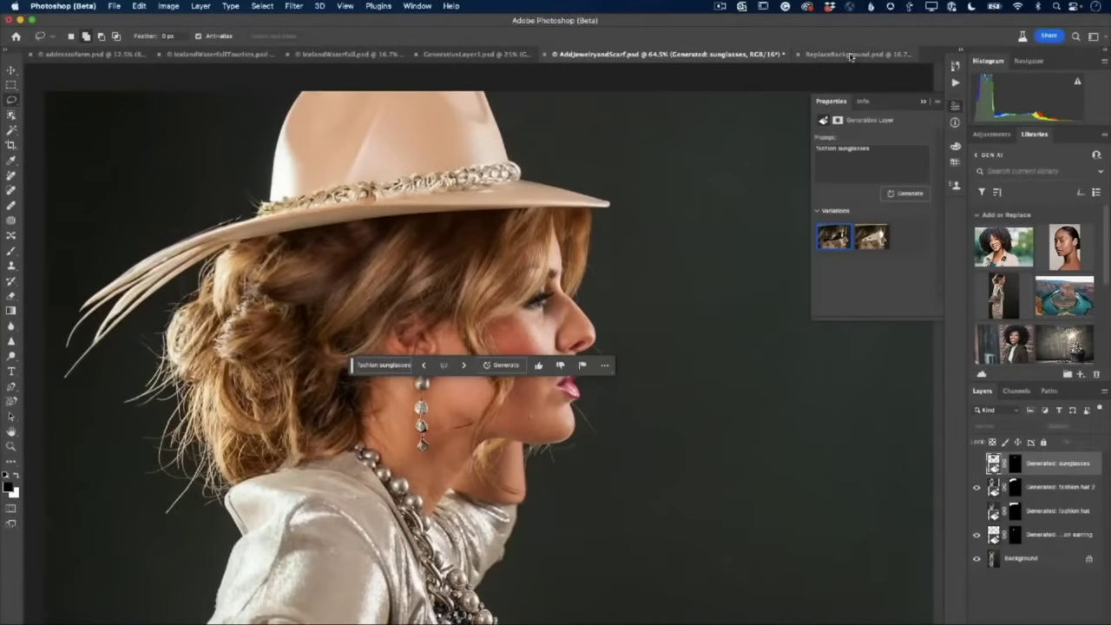
Step: In the ReplaceBackground.psd document, invert the selection of the man to target the brick background and expand it by 20 pixels
click(854, 56)
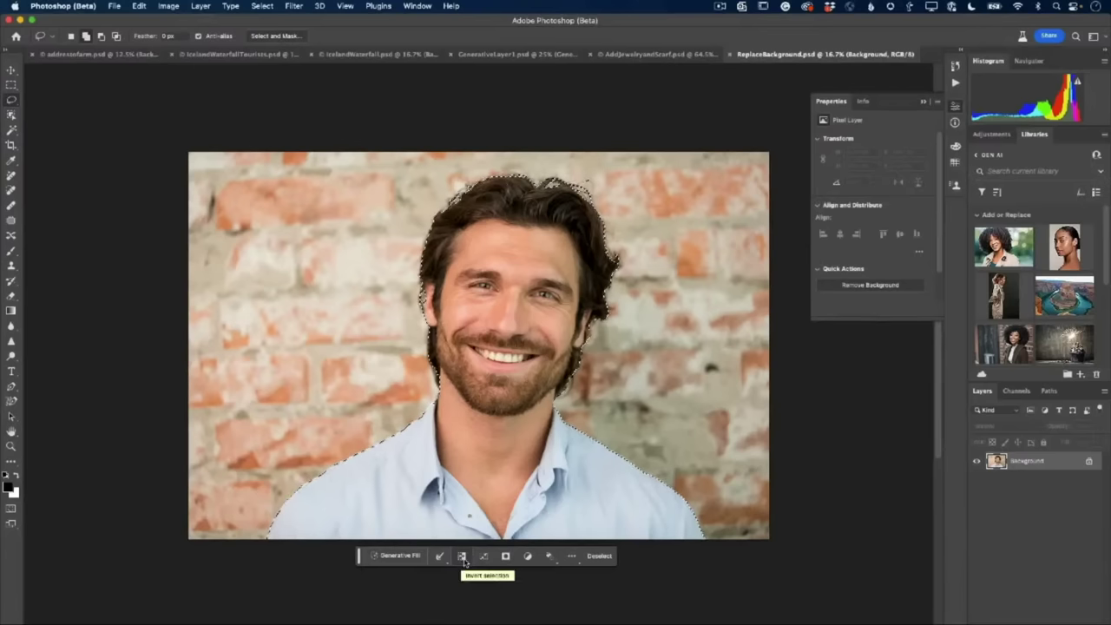
click(462, 558)
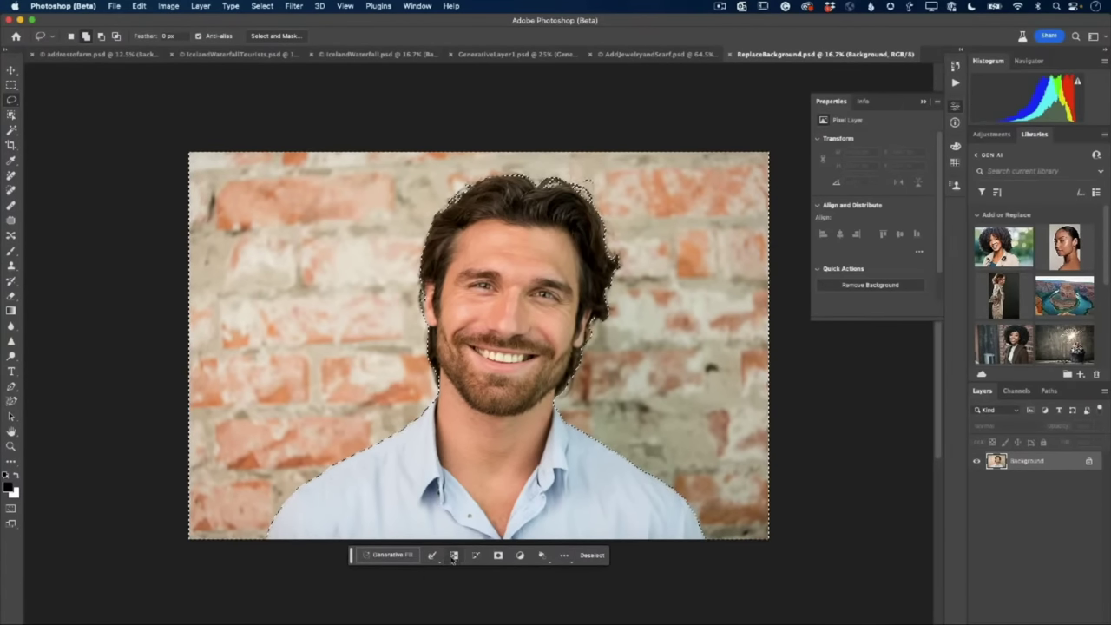
click(437, 559)
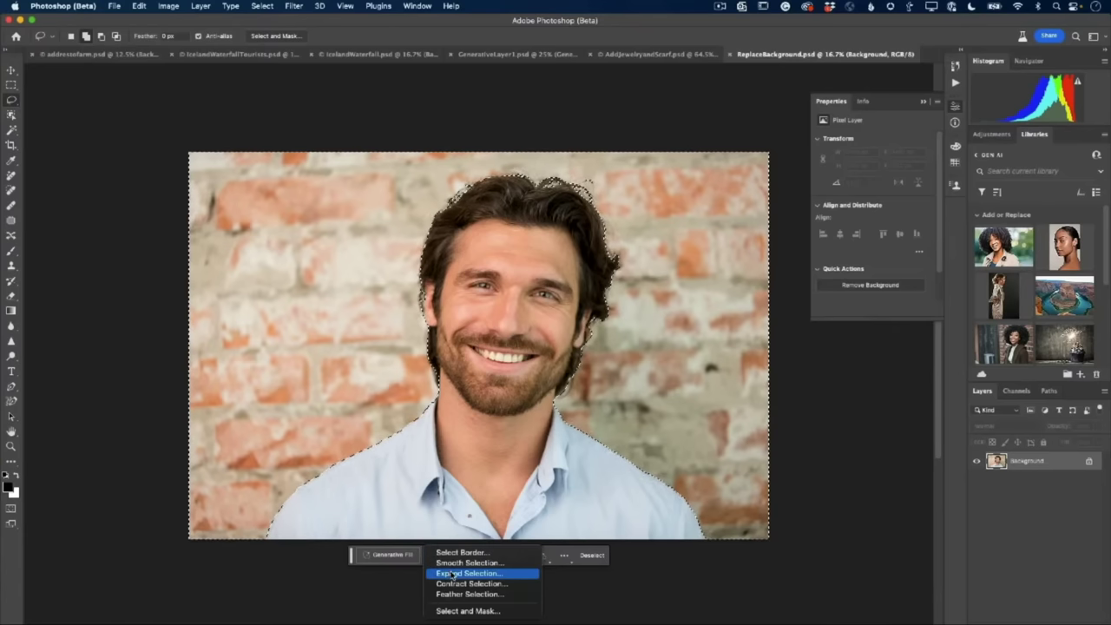
click(451, 574)
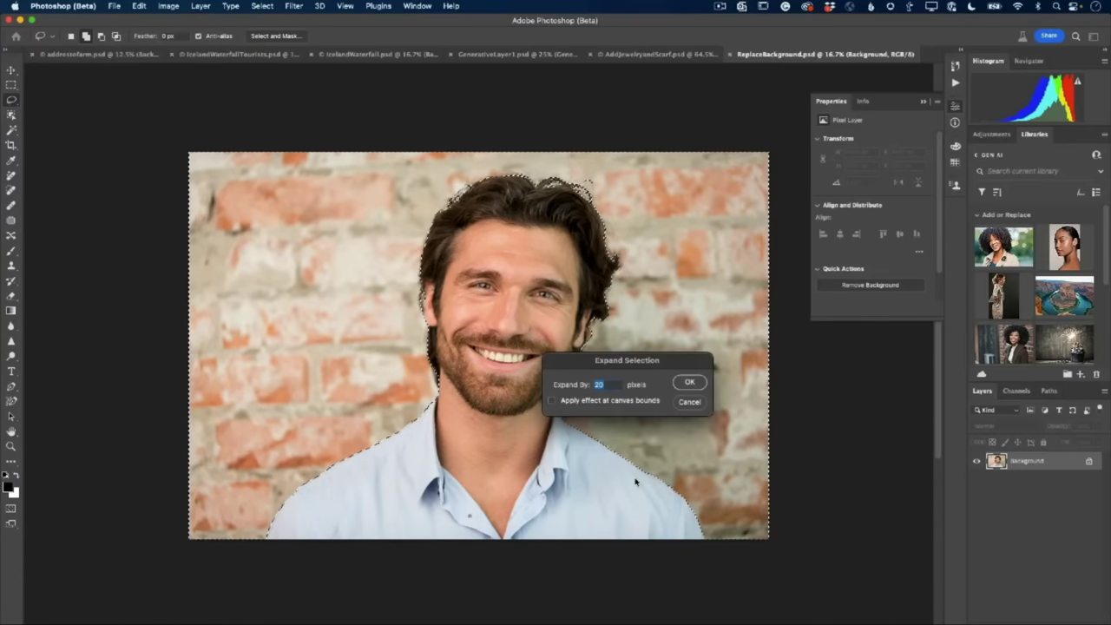
key(Return)
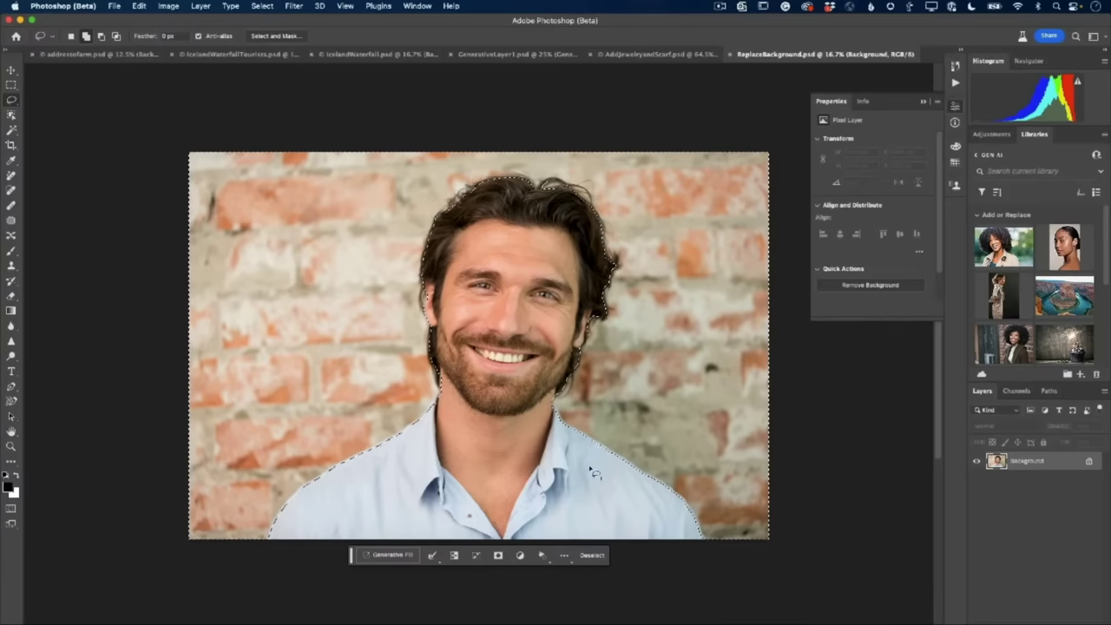
Step: Replace the brick wall behind the man with Generative Fill using the prompt "snow covered mountain"
click(398, 556)
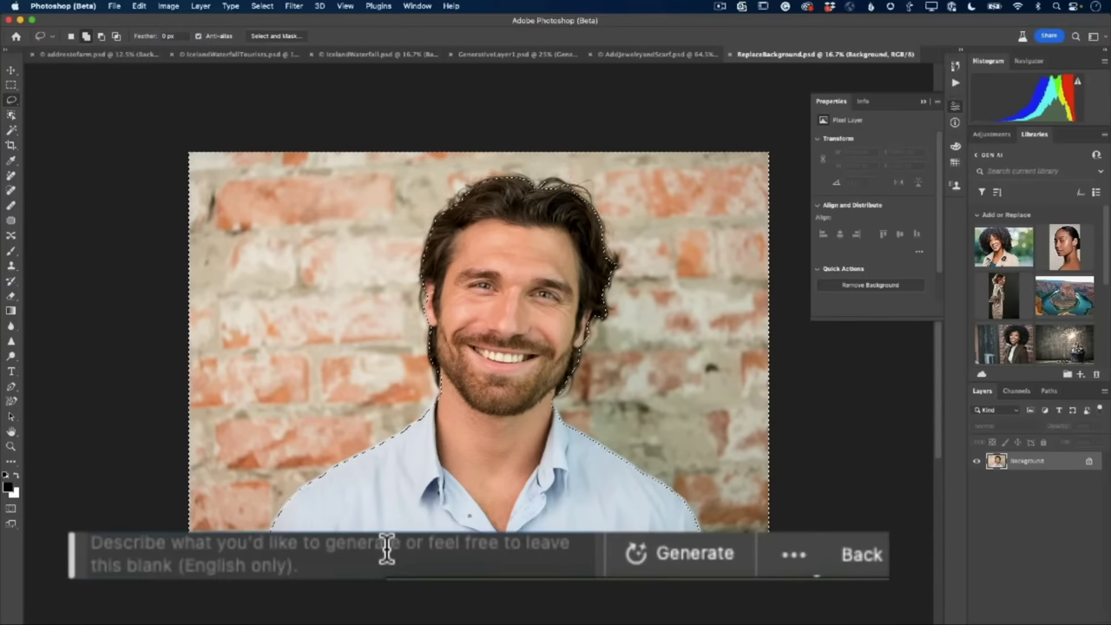
text(sno)
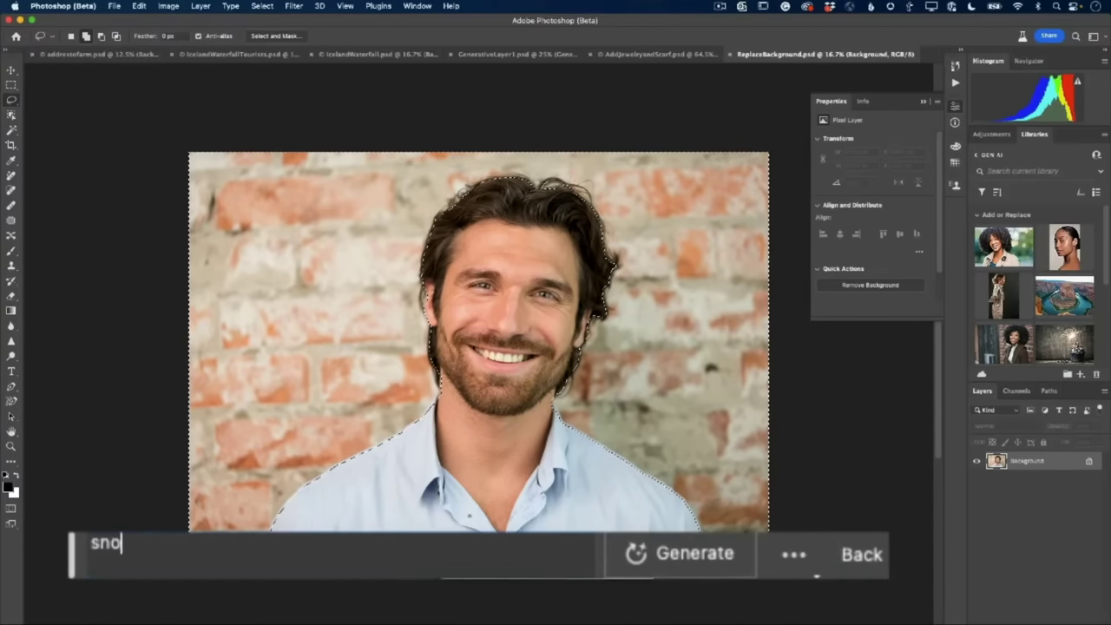
text(w co)
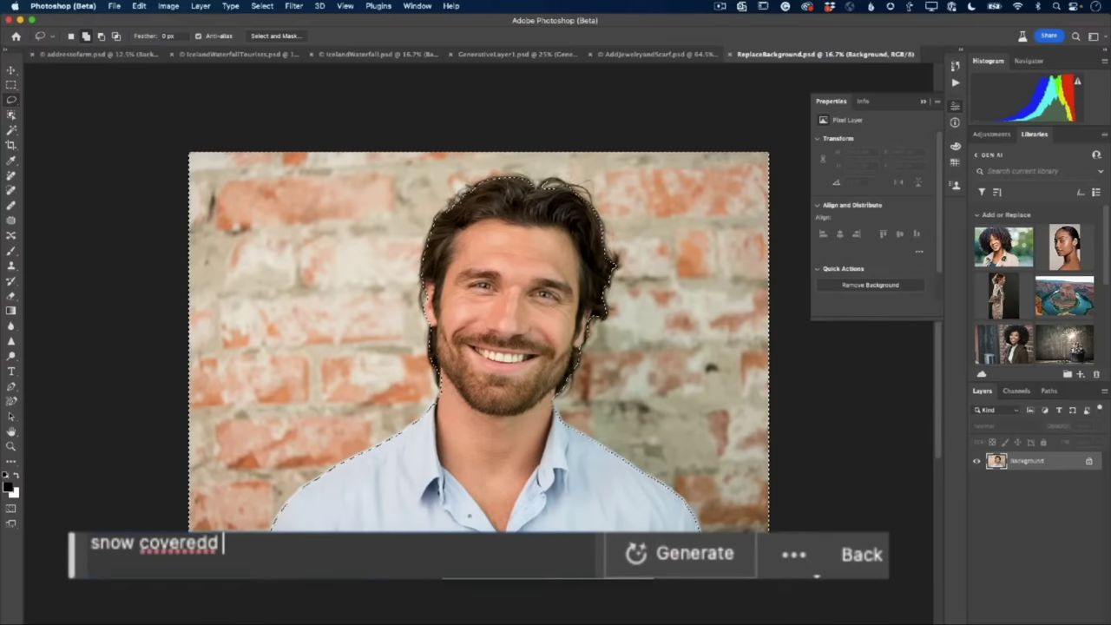
text(vered )
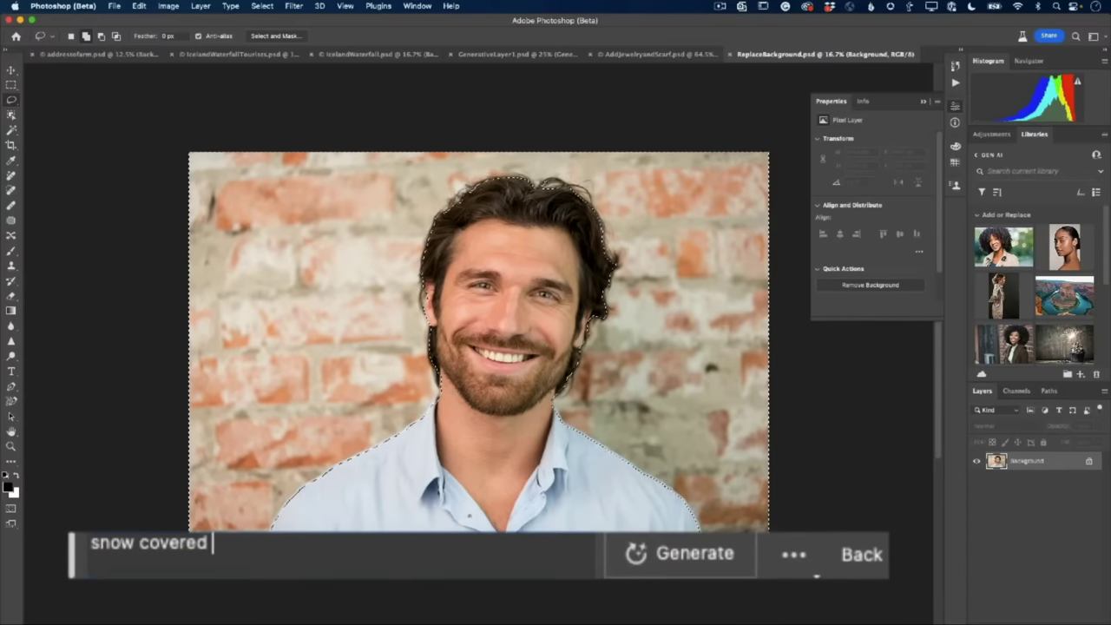
text(mountain)
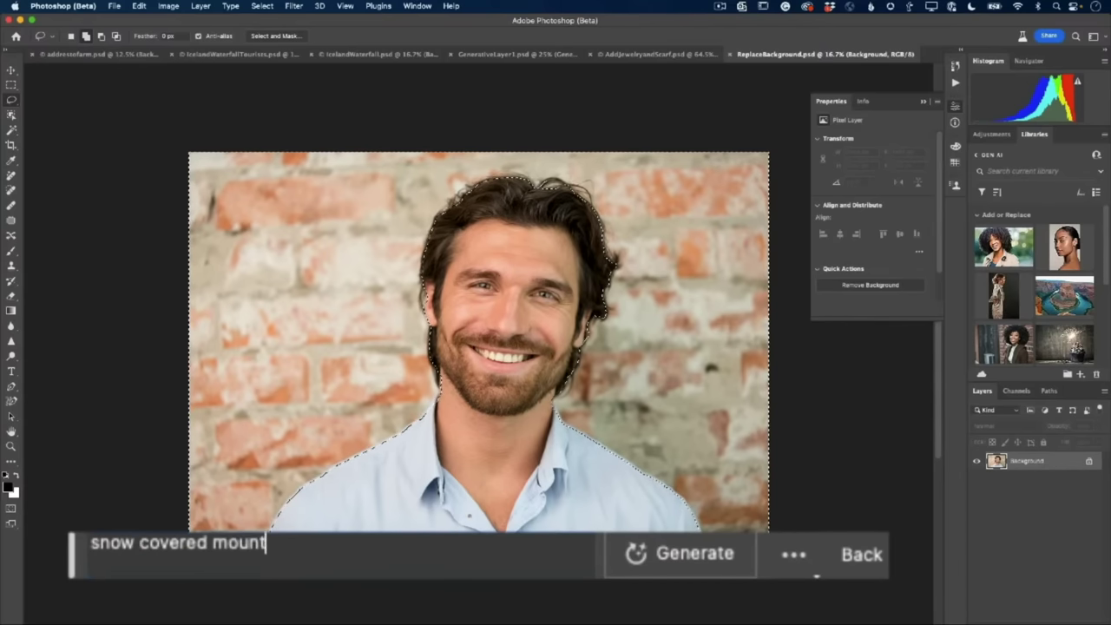
click(702, 559)
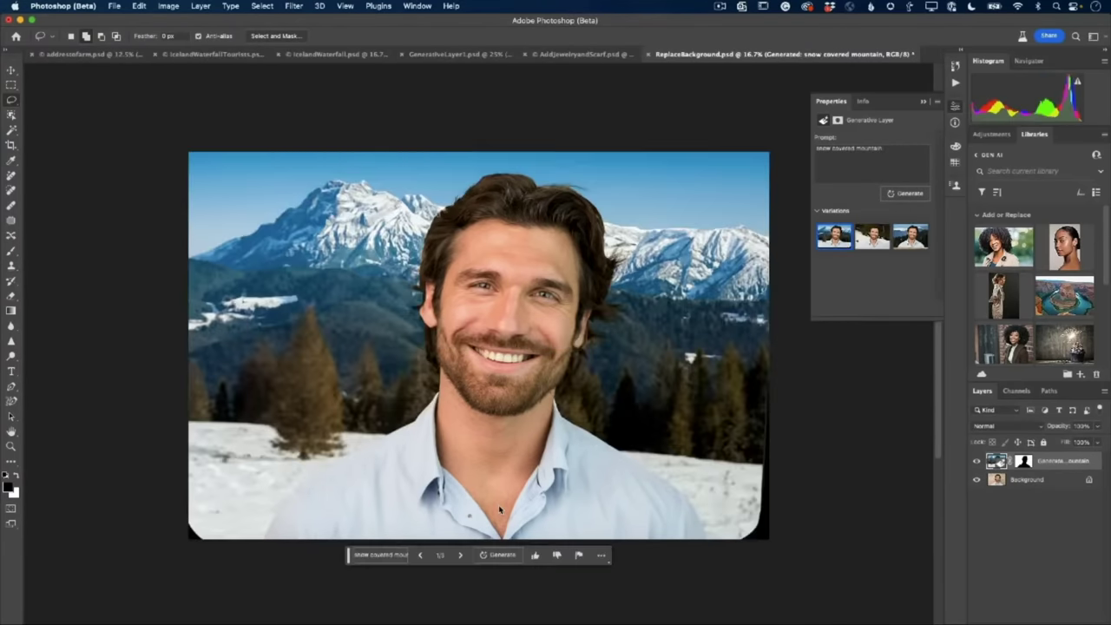
Step: Compare the snow covered mountain variations and return to the first background
click(868, 246)
click(907, 244)
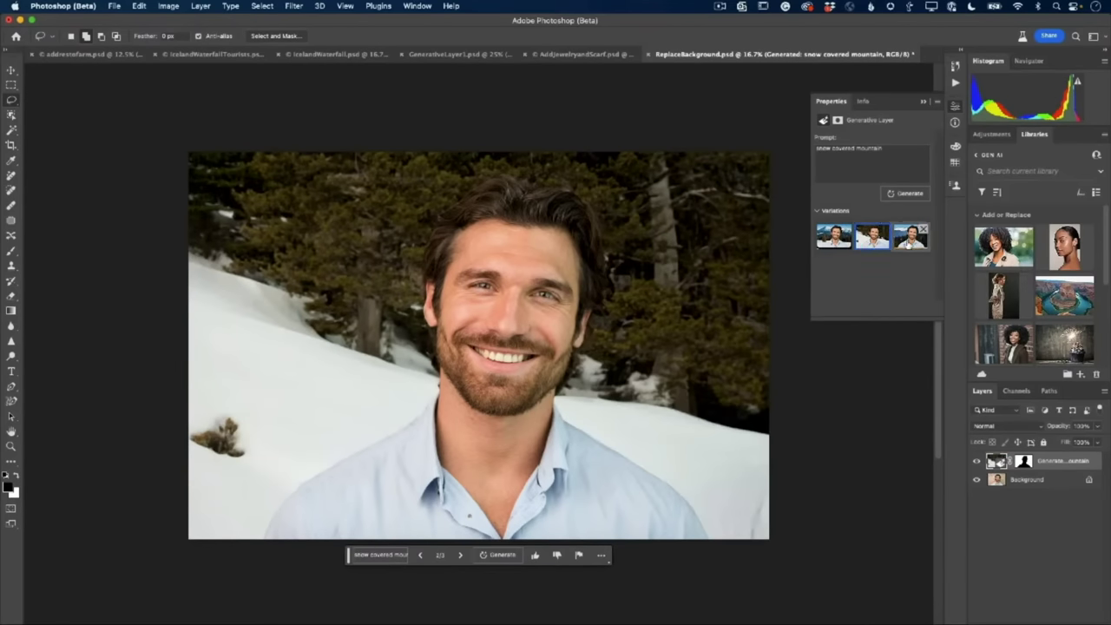
click(831, 244)
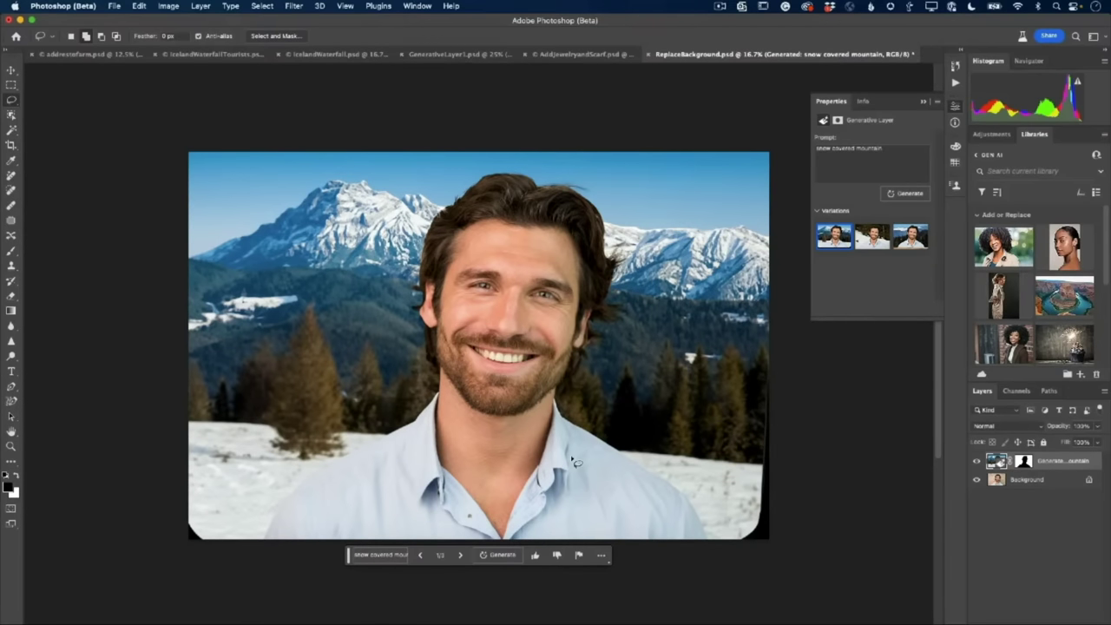
Step: Stamp all visible layers into a new layer and lasso the man's shirt and shoulders up to the chin
key(alt+shift+super+e)
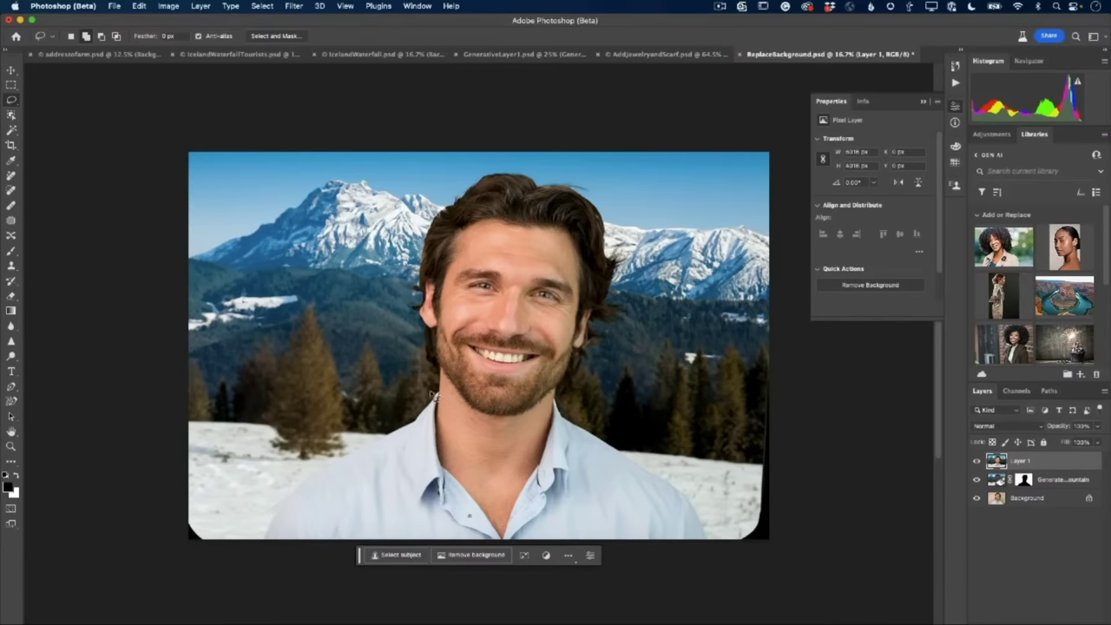
mouse_move(436, 388)
mouse_down()
mouse_move(401, 424)
mouse_move(302, 483)
mouse_move(264, 539)
mouse_move(331, 565)
mouse_move(495, 582)
mouse_move(654, 579)
mouse_move(715, 562)
mouse_move(717, 533)
mouse_move(699, 499)
mouse_move(558, 402)
mouse_move(525, 421)
mouse_move(478, 424)
mouse_move(432, 391)
mouse_up()
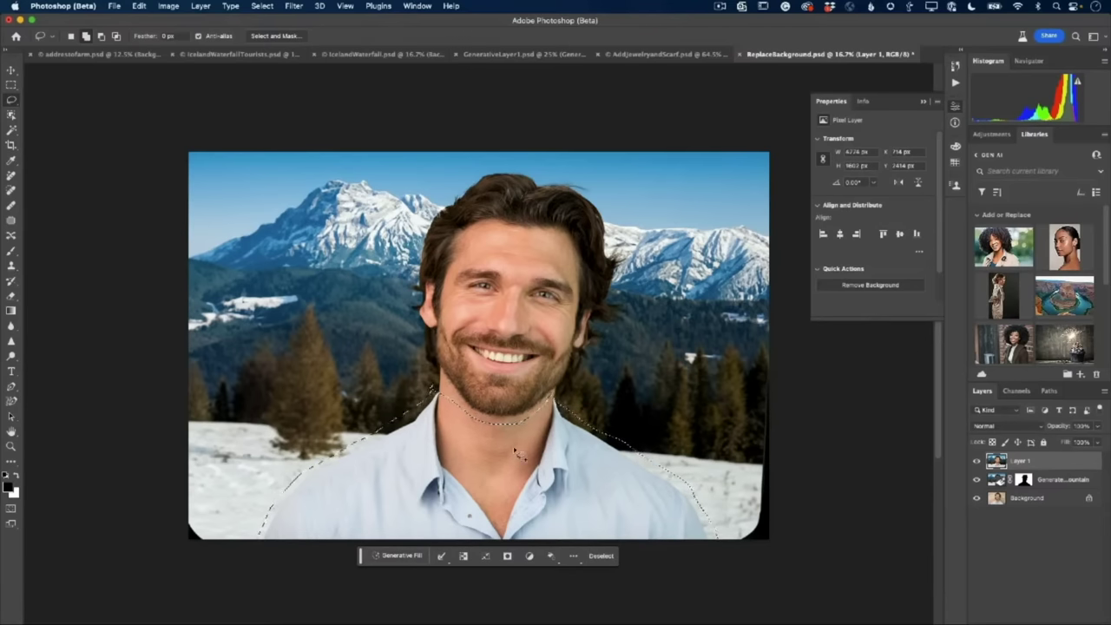
Step: Replace the shirt with Generative Fill using the prompt "ski jacket" and choose the third variation with the red and black jacket
click(412, 556)
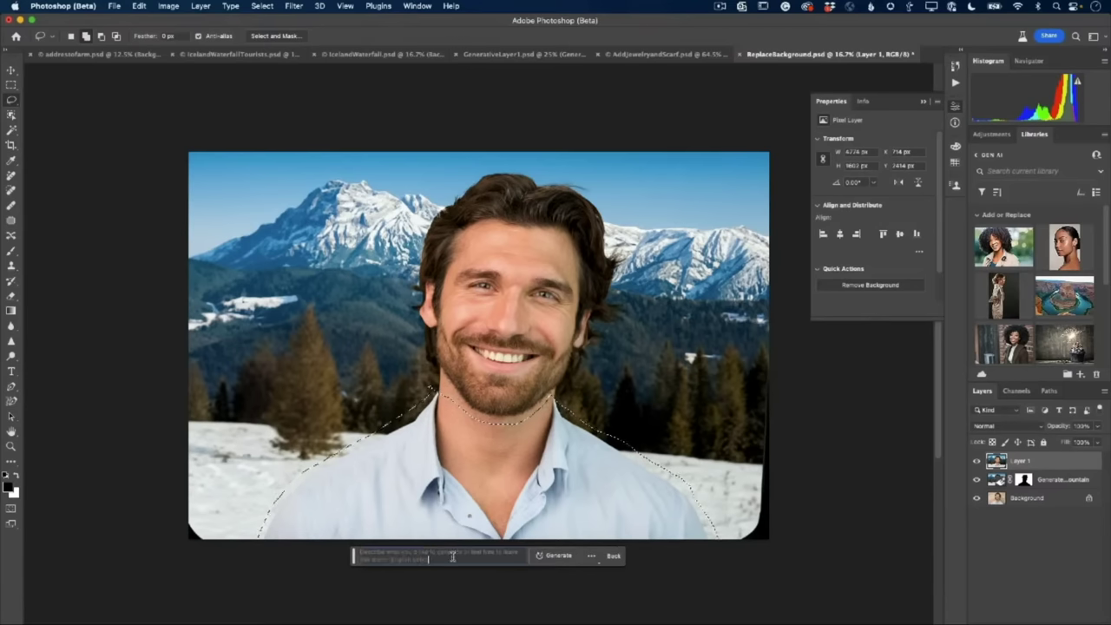
text(ski jacket)
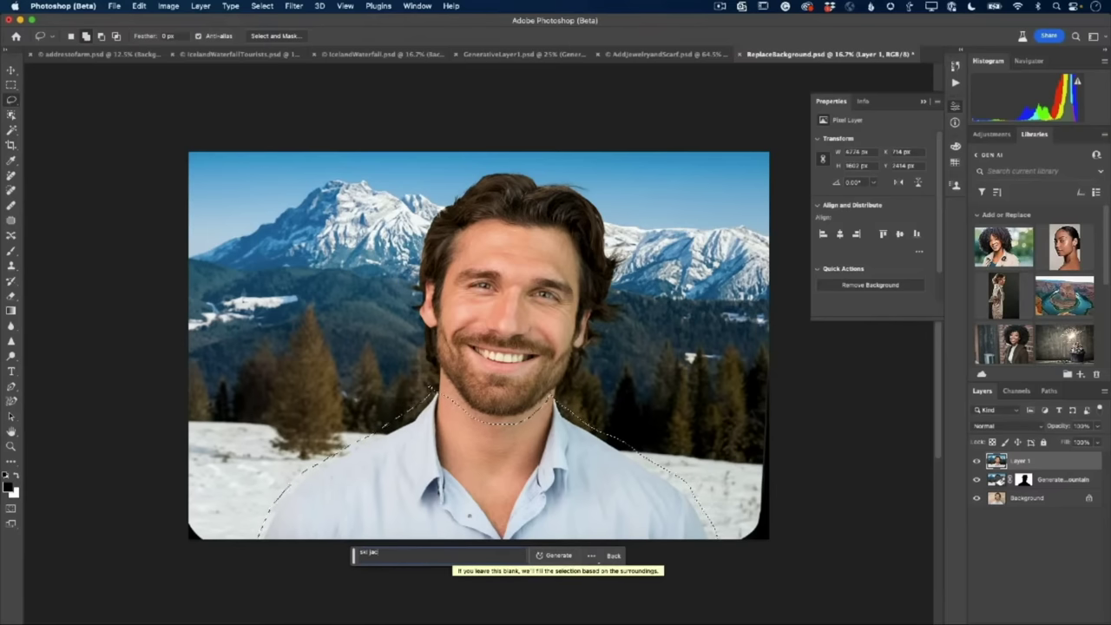
click(546, 558)
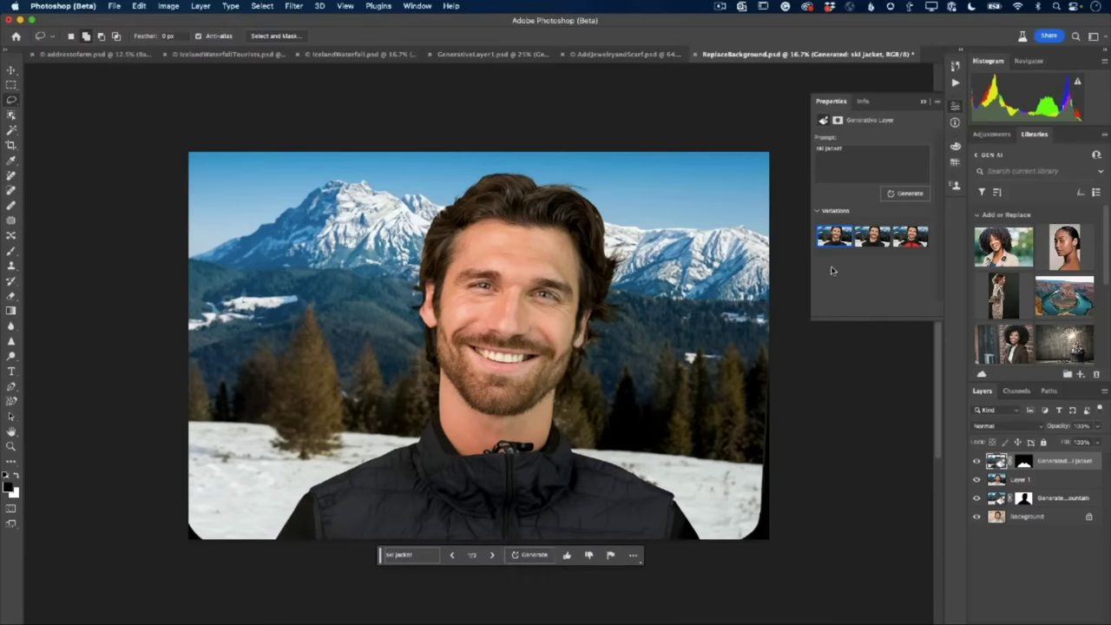
click(872, 237)
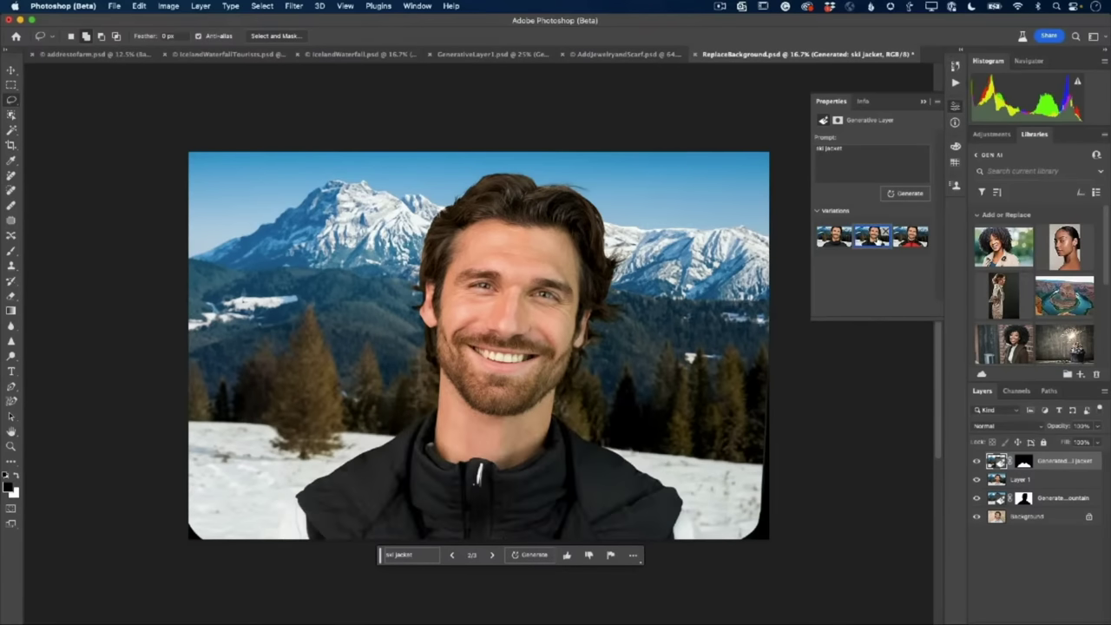
click(906, 243)
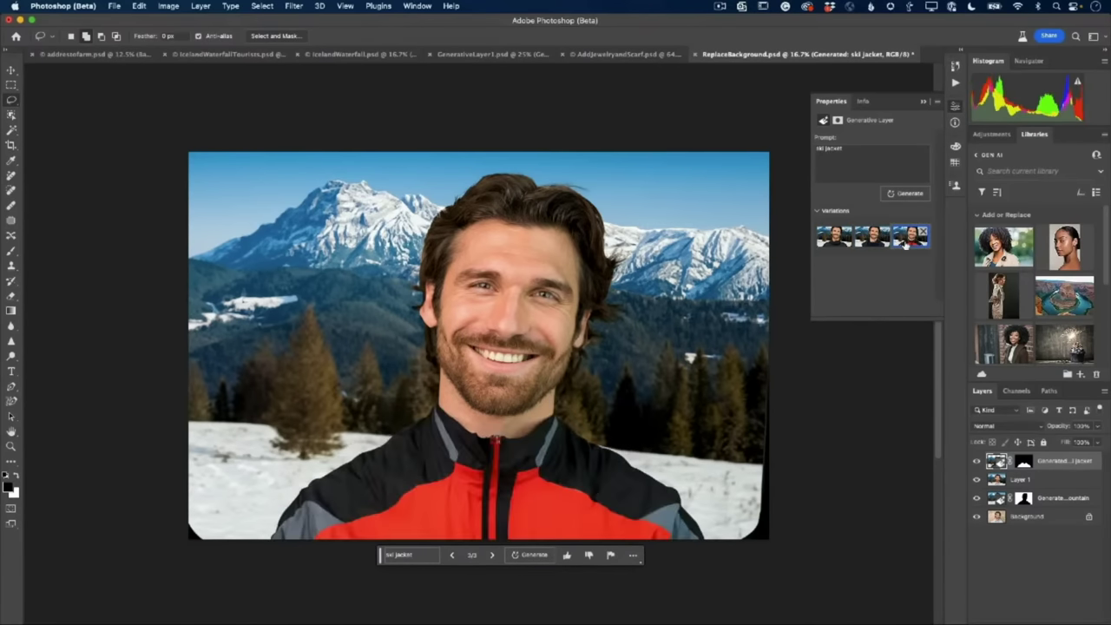